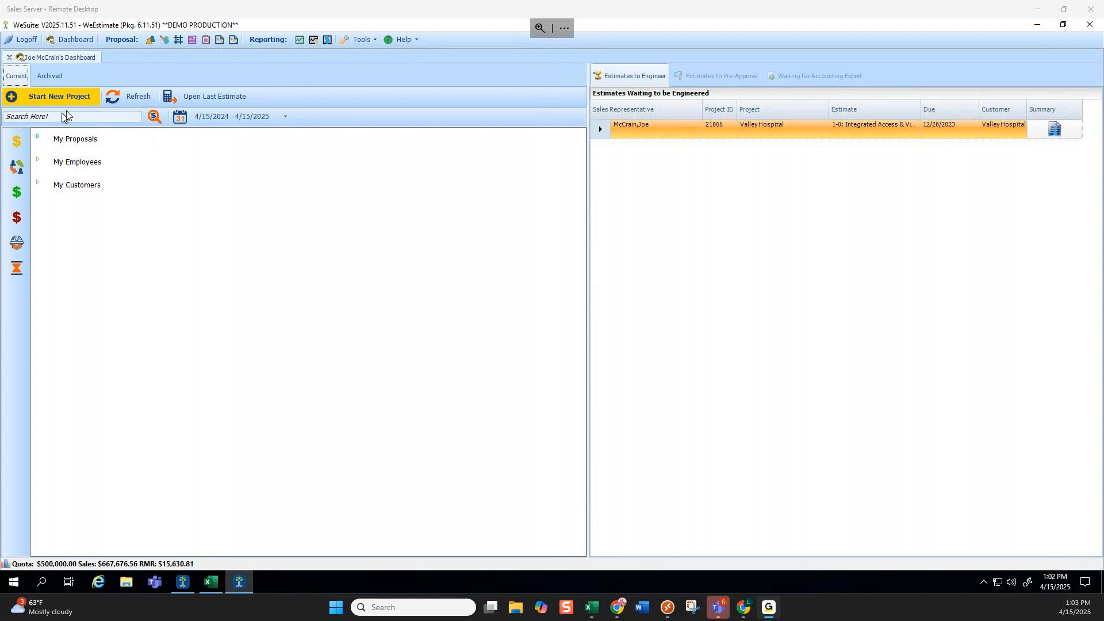
Open the J1,Video job estimate under proposal 22302 in My Proposals.
{"action": "left_click", "coordinate": [39, 139]}
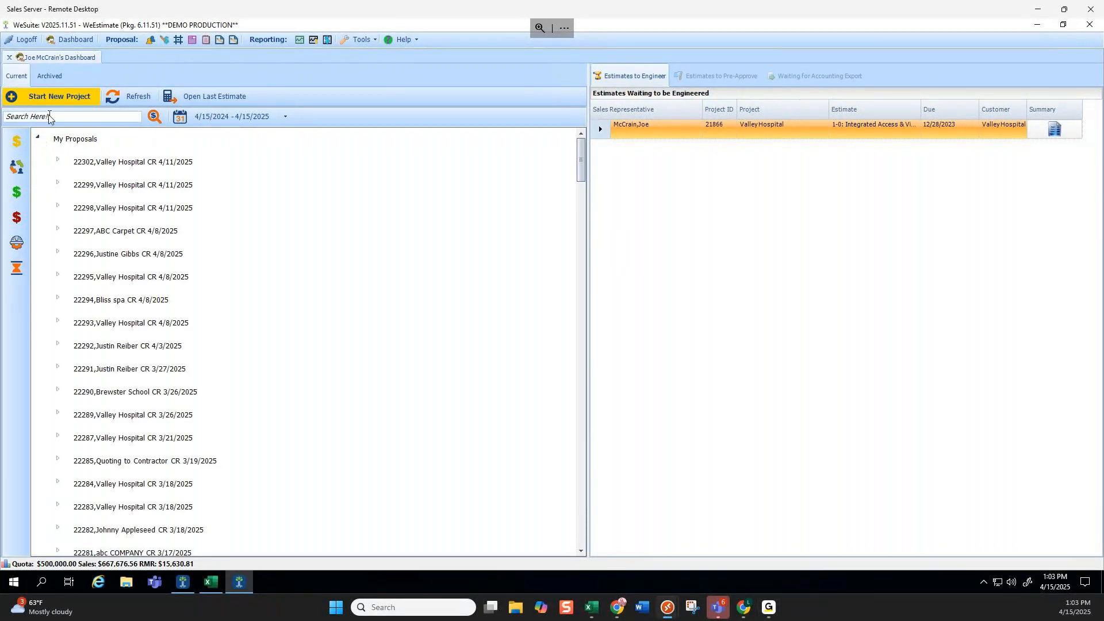
{"action": "left_click", "coordinate": [58, 161]}
{"action": "double_click", "coordinate": [143, 208]}
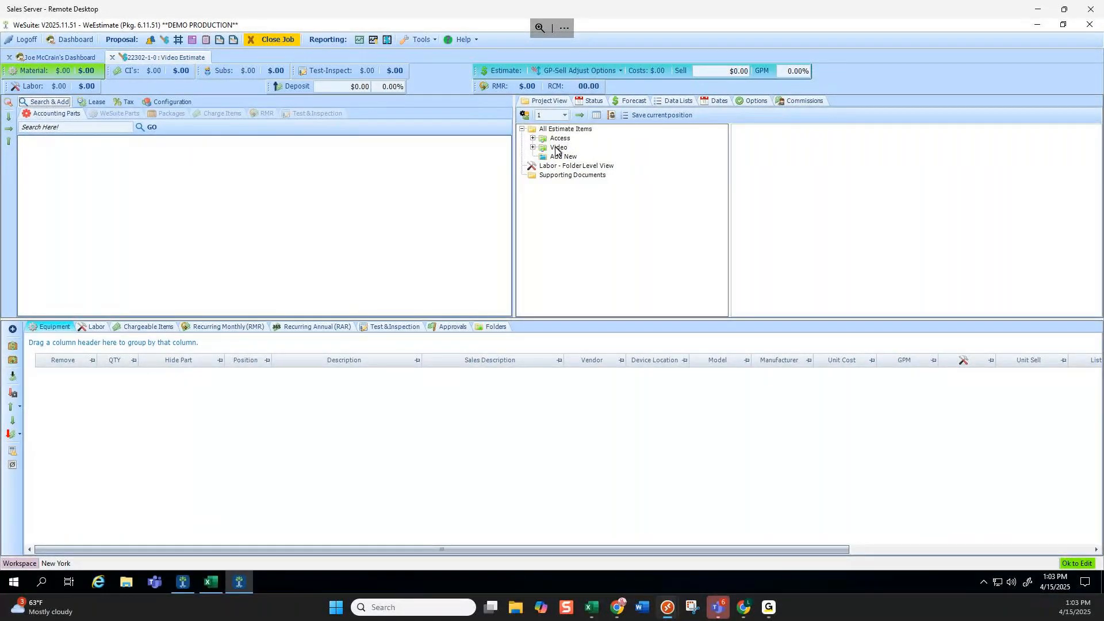
Inspect the RMR Items inside the Access and Video folders, then collapse them.
{"action": "left_click", "coordinate": [533, 140]}
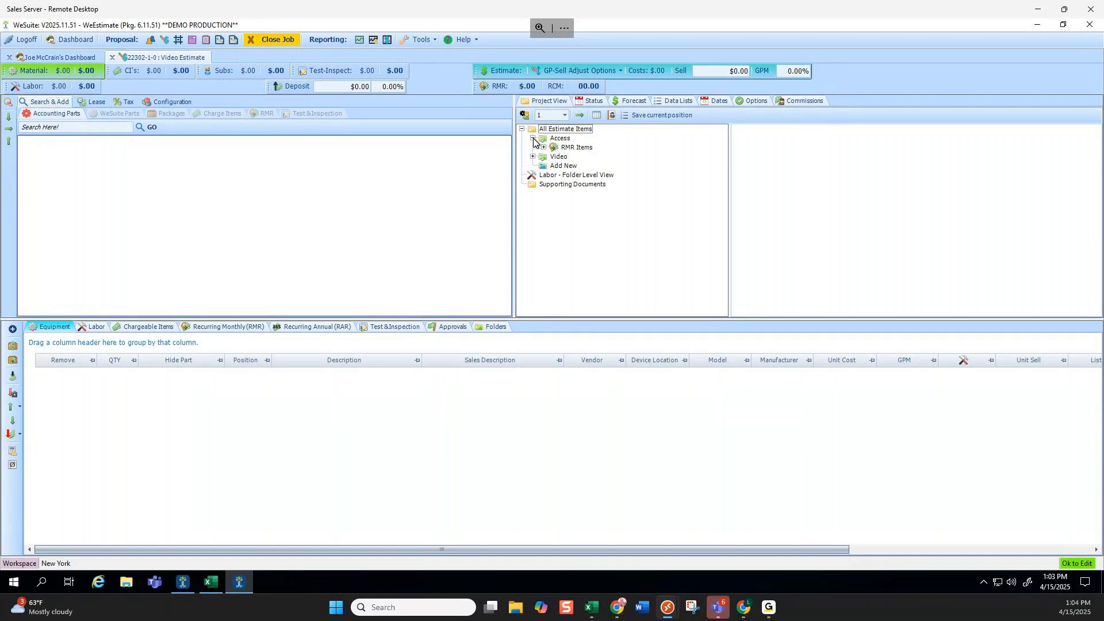
{"action": "left_click", "coordinate": [543, 147]}
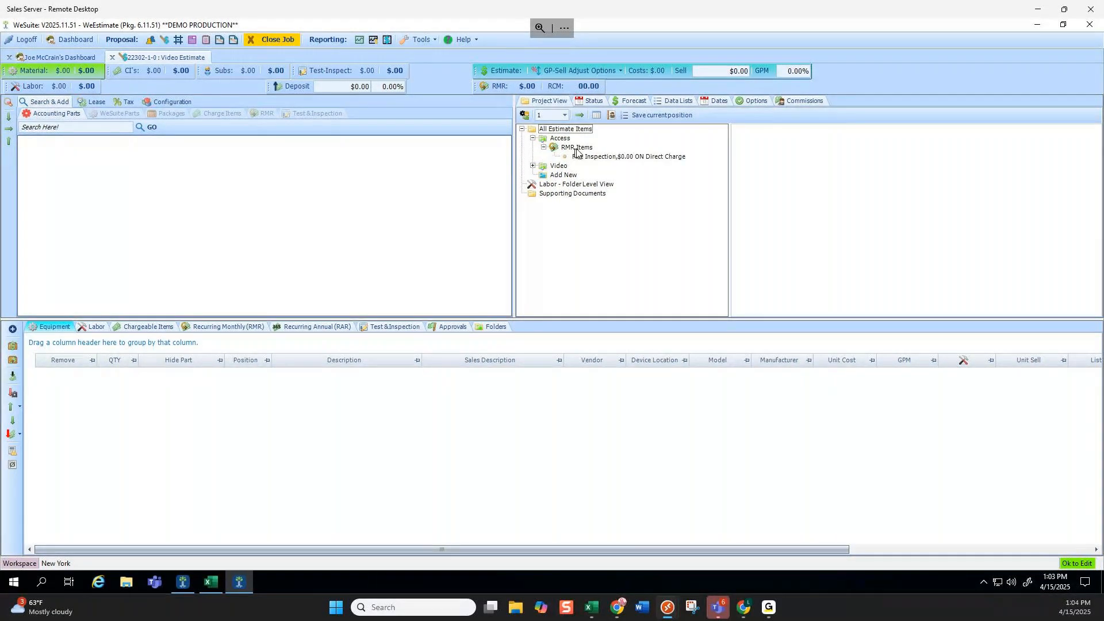
{"action": "left_click", "coordinate": [544, 147]}
{"action": "left_click", "coordinate": [533, 156]}
{"action": "left_click", "coordinate": [544, 166]}
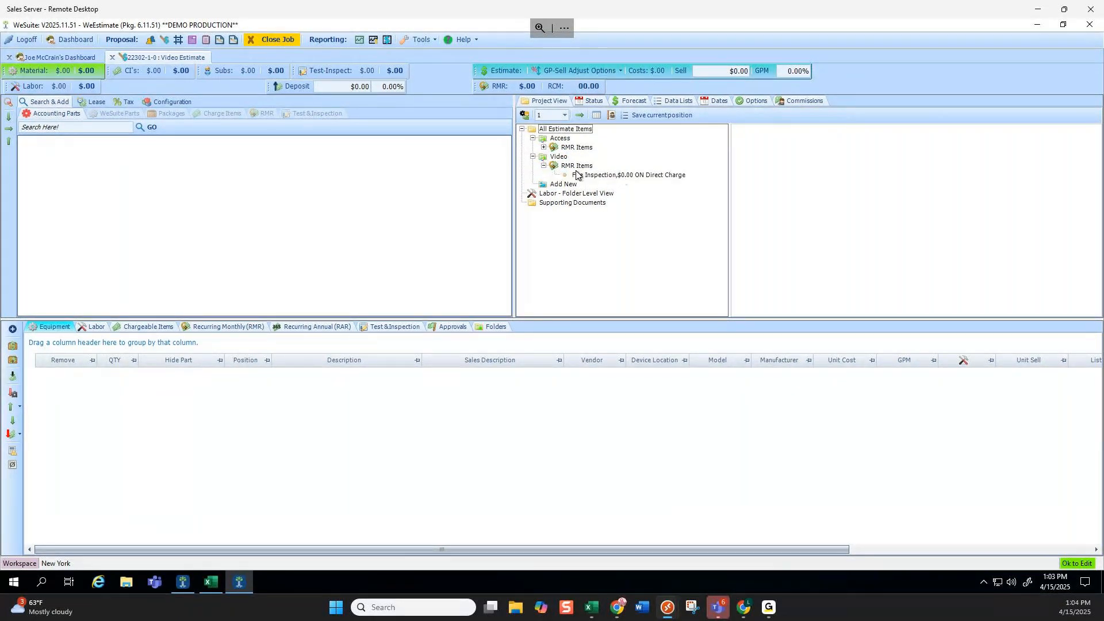
{"action": "left_click", "coordinate": [544, 167]}
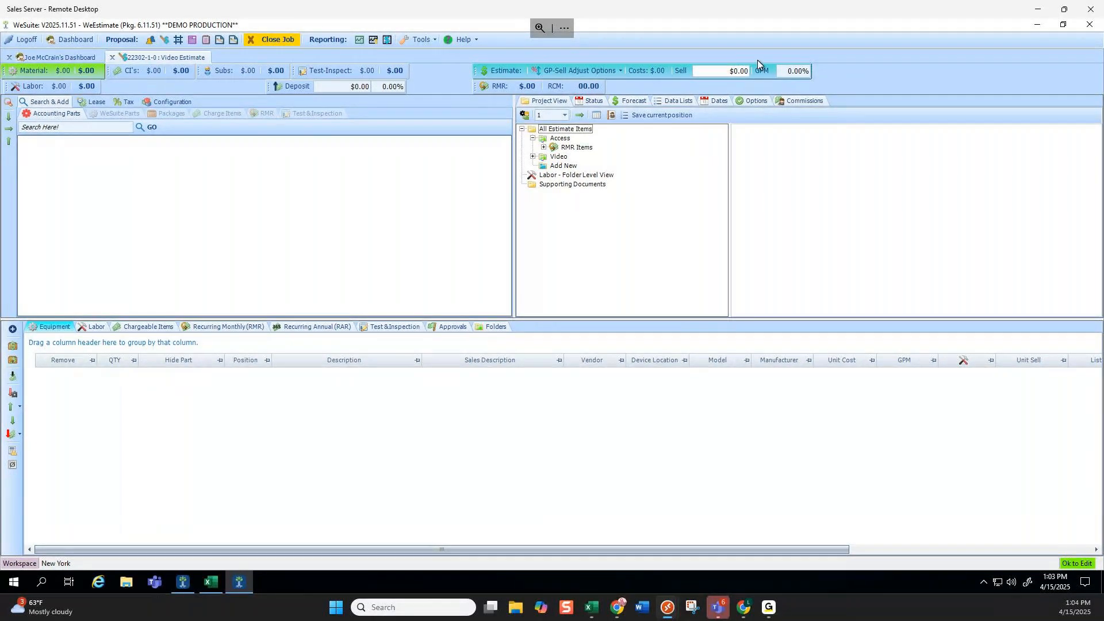
Search parts for 'camera' and add the AV-C540TDN camera to Access at quantity 1.
{"action": "left_click", "coordinate": [70, 131]}
{"action": "type", "text": "camera"}
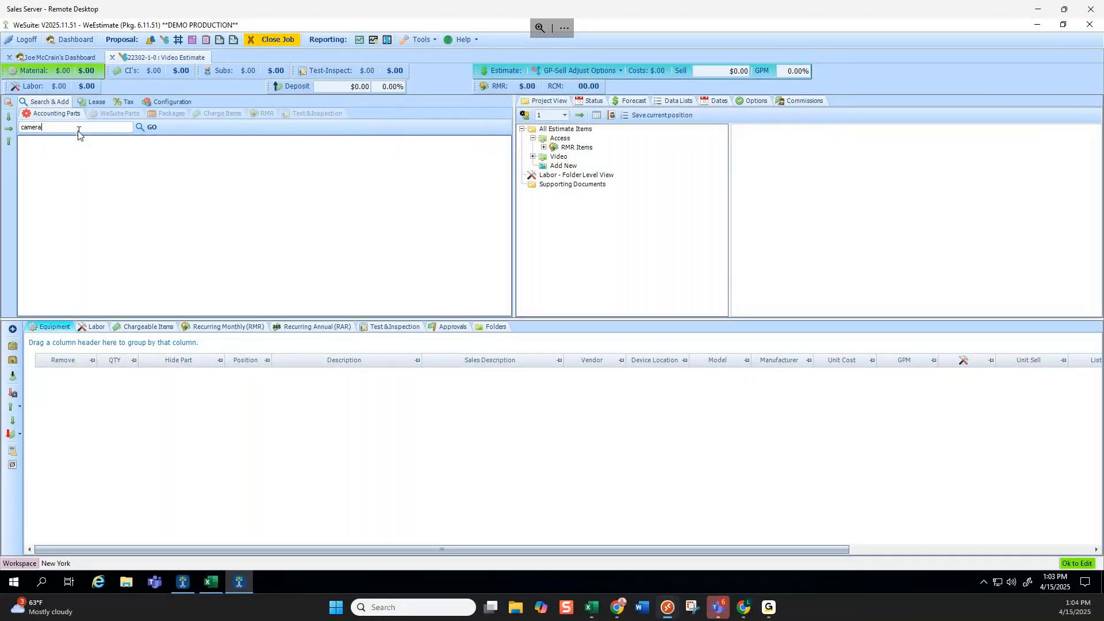
{"action": "key", "text": "Return"}
{"action": "double_click", "coordinate": [29, 141]}
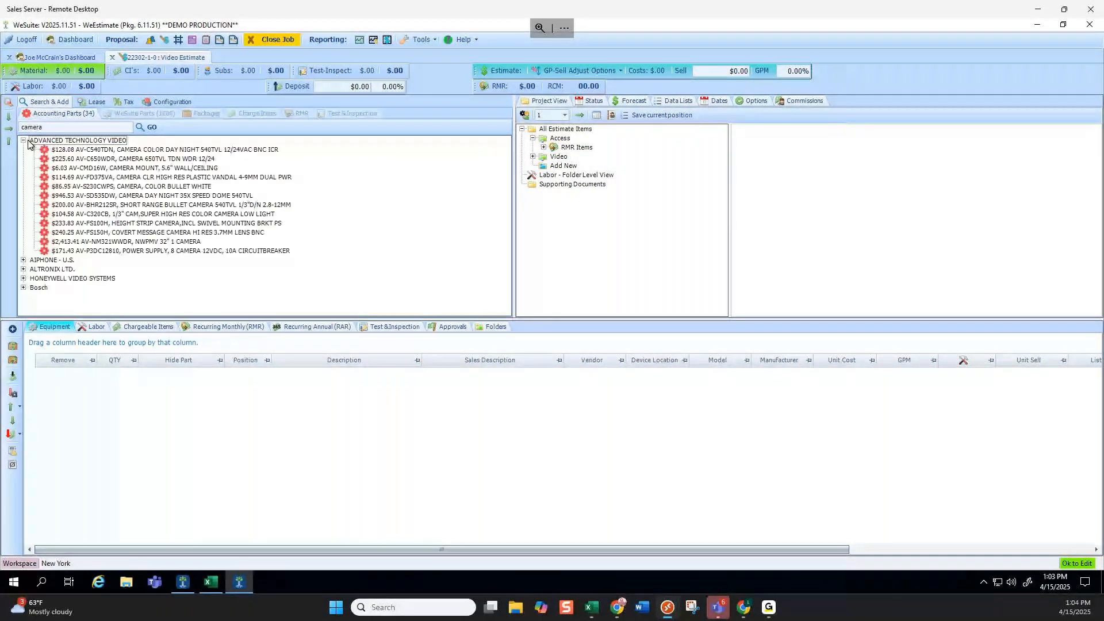
{"action": "left_click_drag", "start_coordinate": [28, 144], "coordinate": [561, 139]}
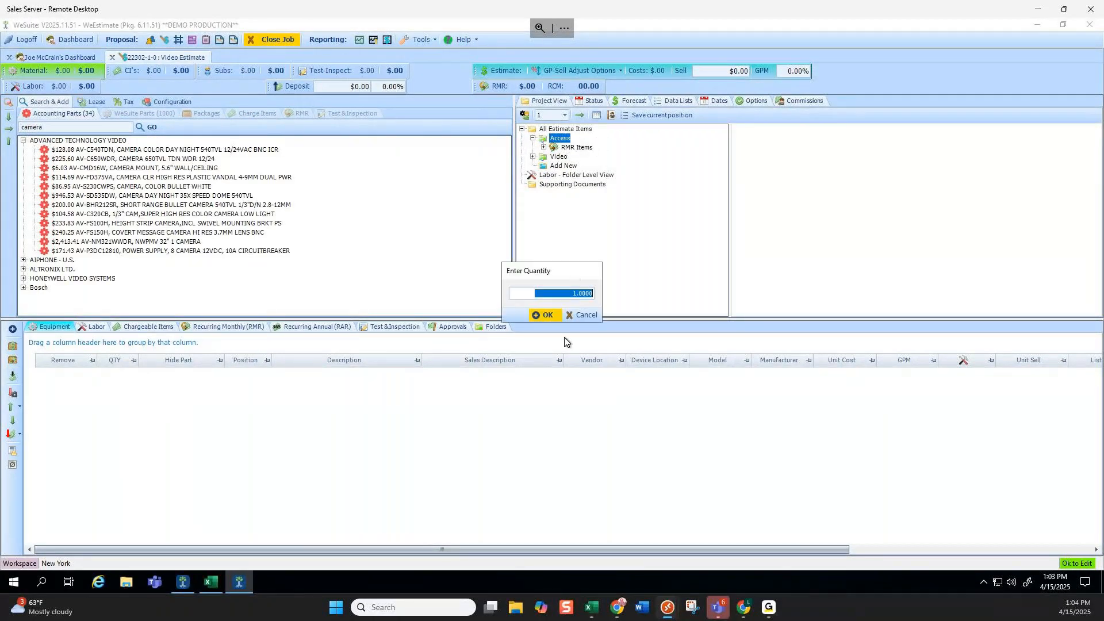
{"action": "left_click", "coordinate": [544, 316]}
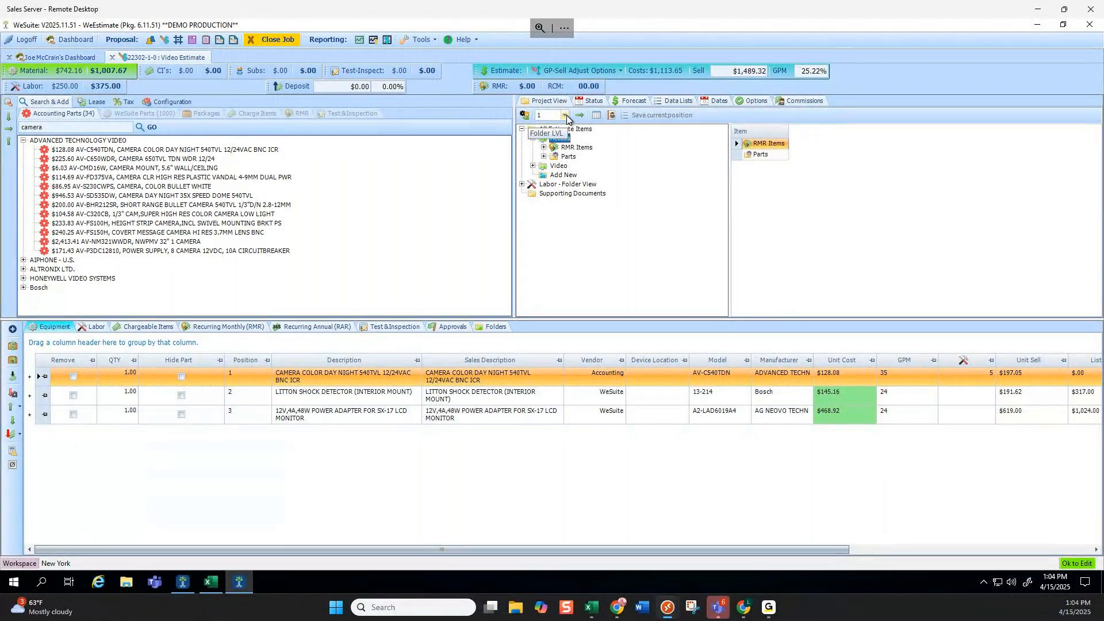
Change the estimate's folder level to 2 and accept resetting its folders and parts.
{"action": "left_click", "coordinate": [533, 138]}
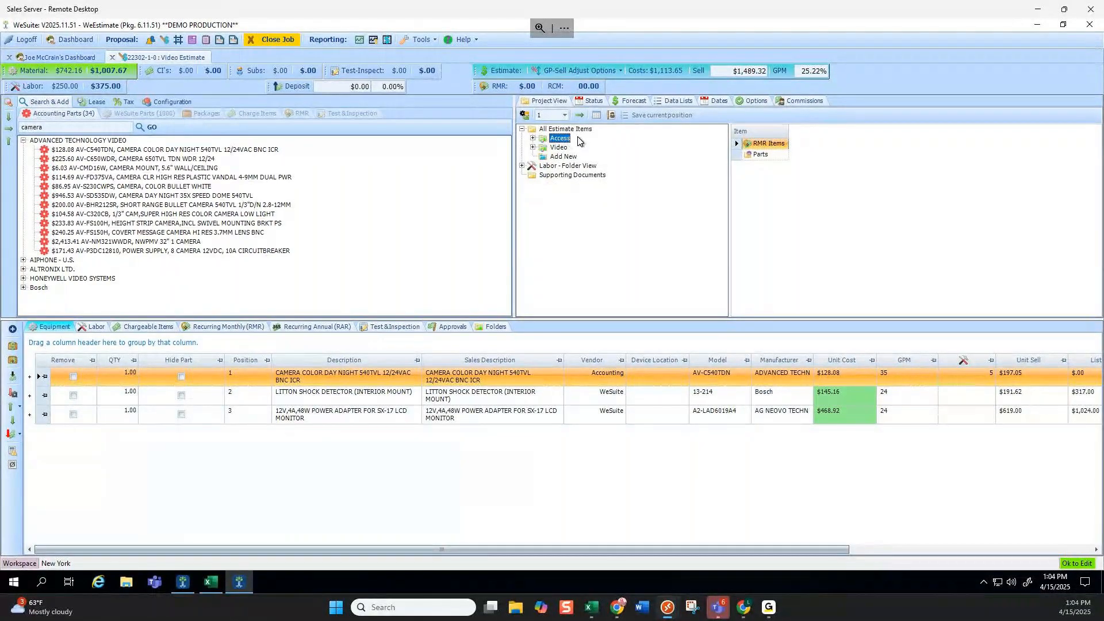
{"action": "left_click", "coordinate": [563, 115]}
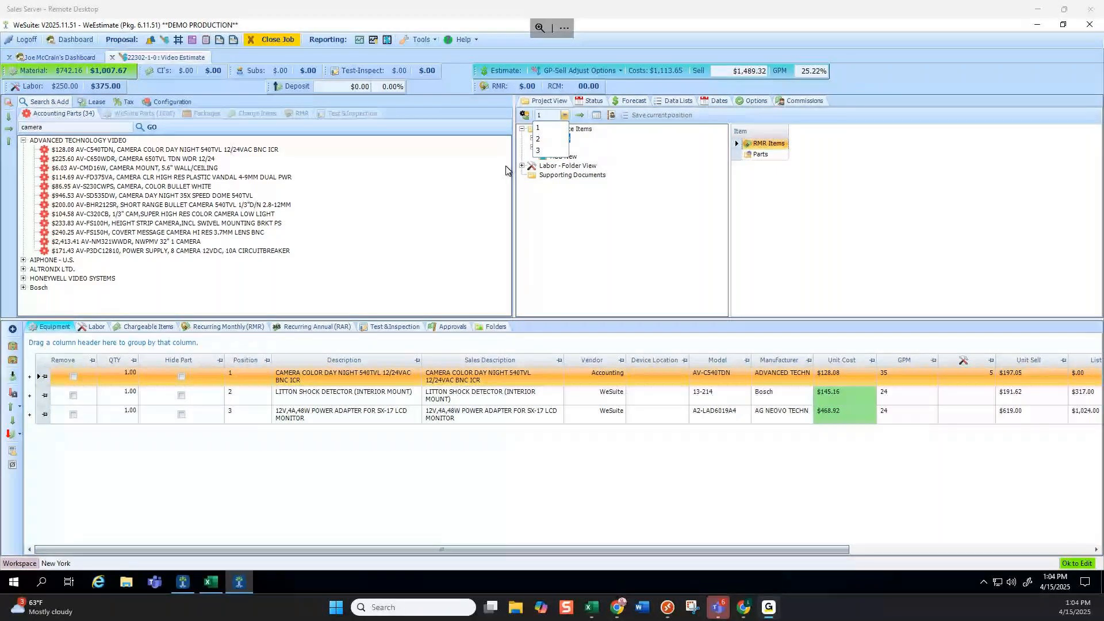
{"action": "left_click", "coordinate": [551, 139]}
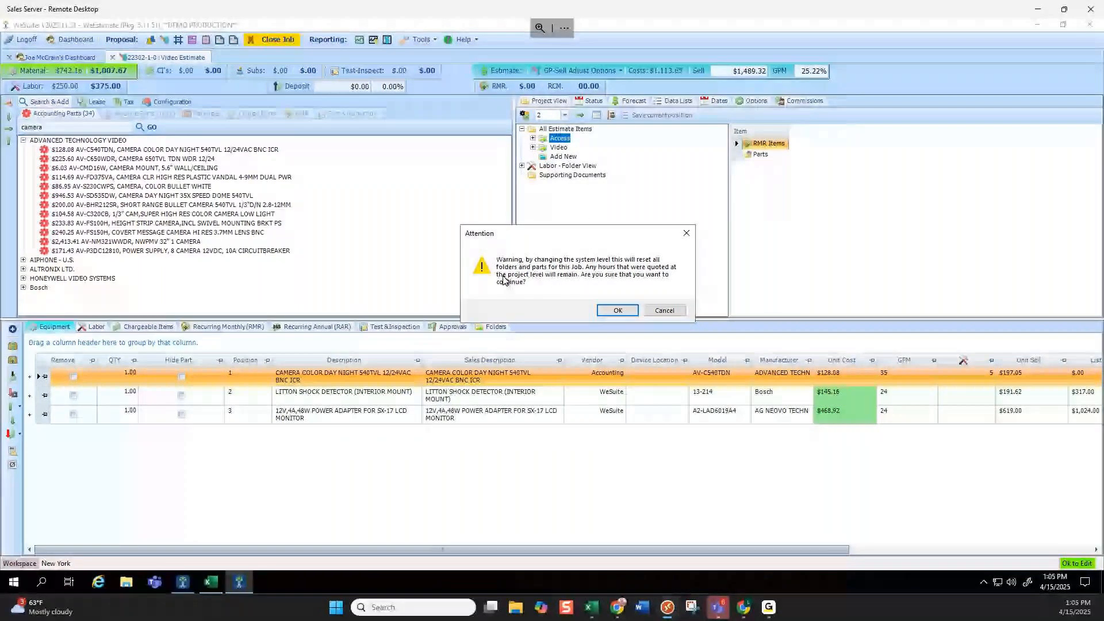
{"action": "left_click", "coordinate": [618, 309]}
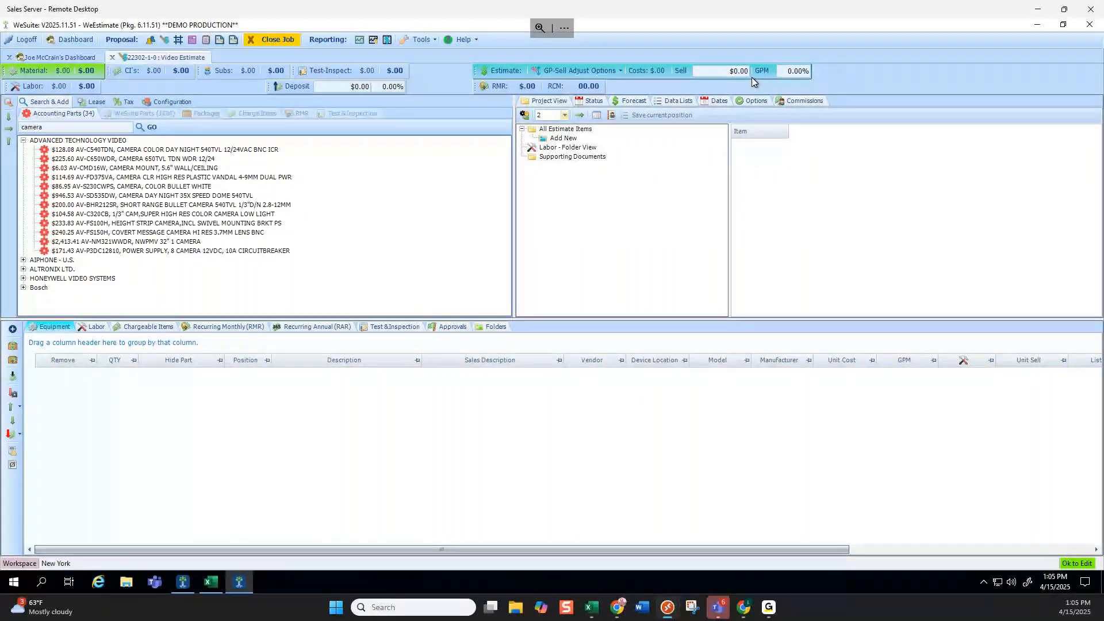
Create a new top-level folder named '1st Floor'.
{"action": "left_click", "coordinate": [26, 141]}
{"action": "left_click", "coordinate": [24, 141]}
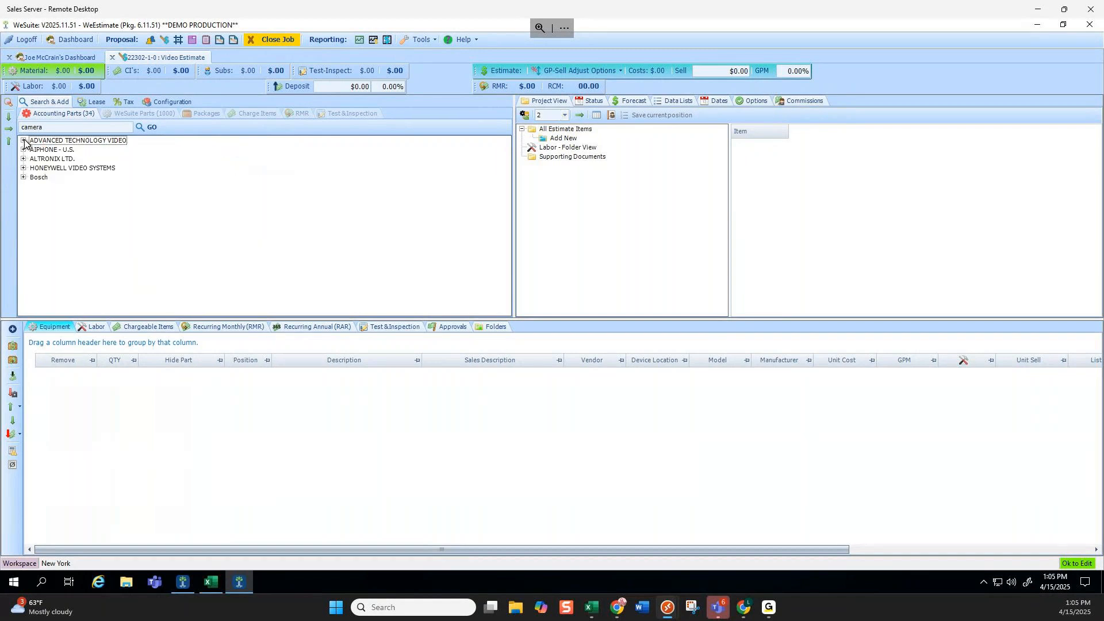
{"action": "left_click", "coordinate": [566, 141]}
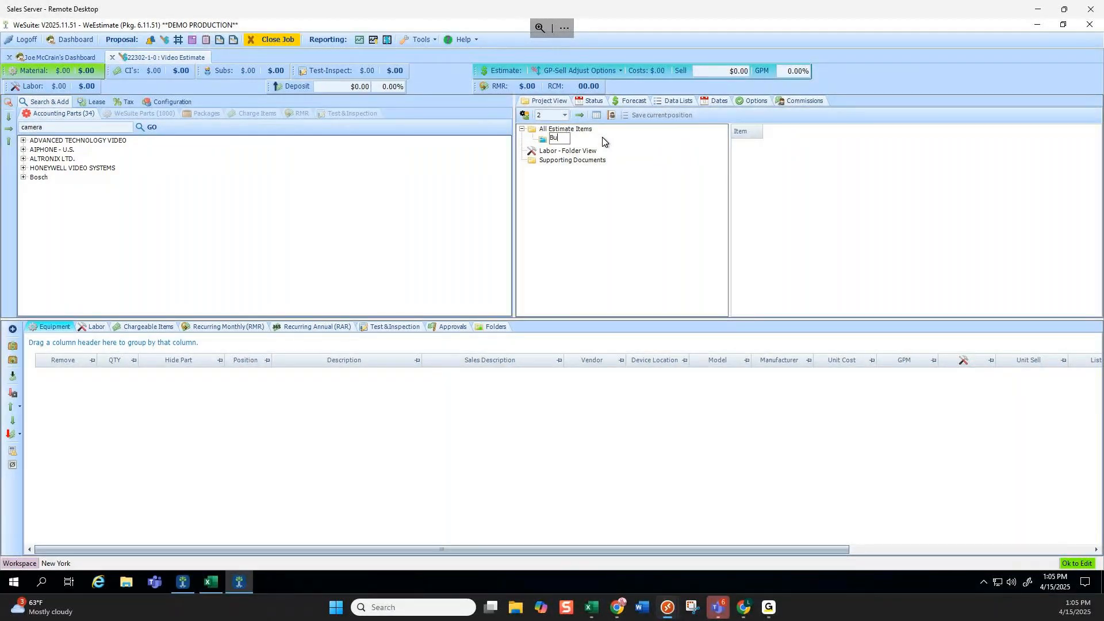
{"action": "type", "text": "1st Floor"}
{"action": "key", "text": "Return"}
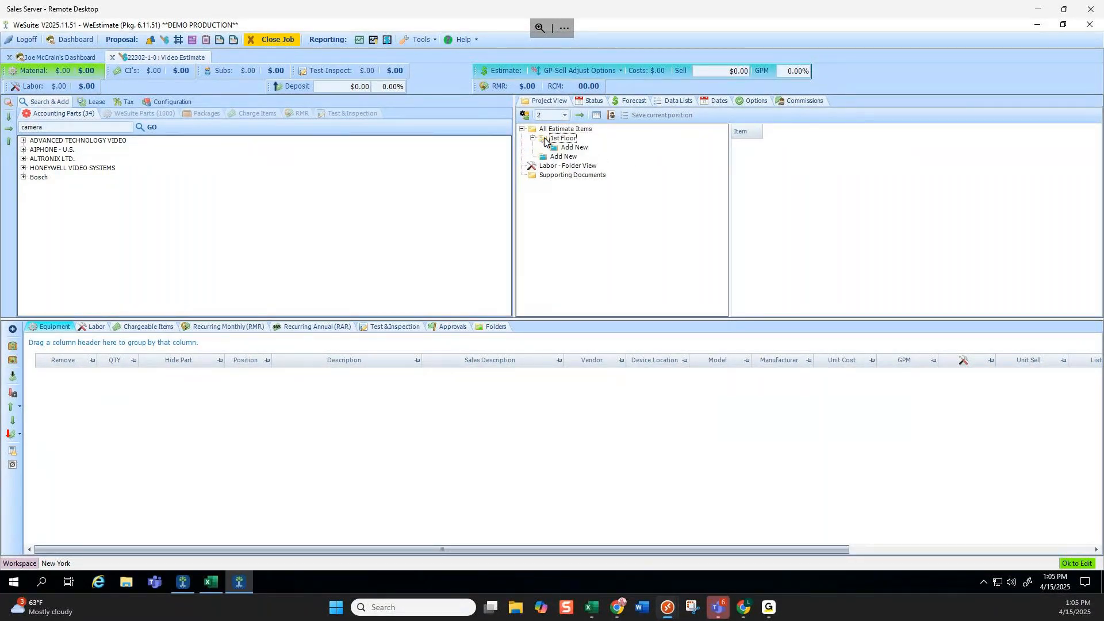
{"action": "left_click", "coordinate": [546, 138]}
{"action": "left_click", "coordinate": [23, 141]}
{"action": "left_click_drag", "start_coordinate": [161, 150], "coordinate": [239, 137]}
Add 'Access Control System' and 'Video System' subfolders under 1st Floor.
{"action": "left_click", "coordinate": [575, 148]}
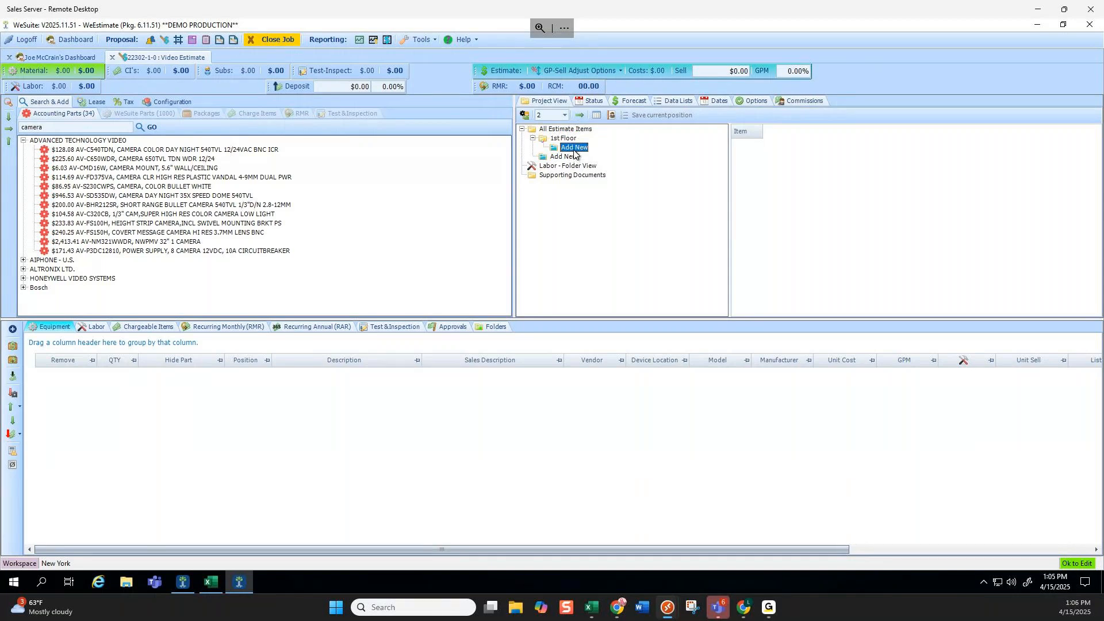
{"action": "left_click", "coordinate": [583, 149]}
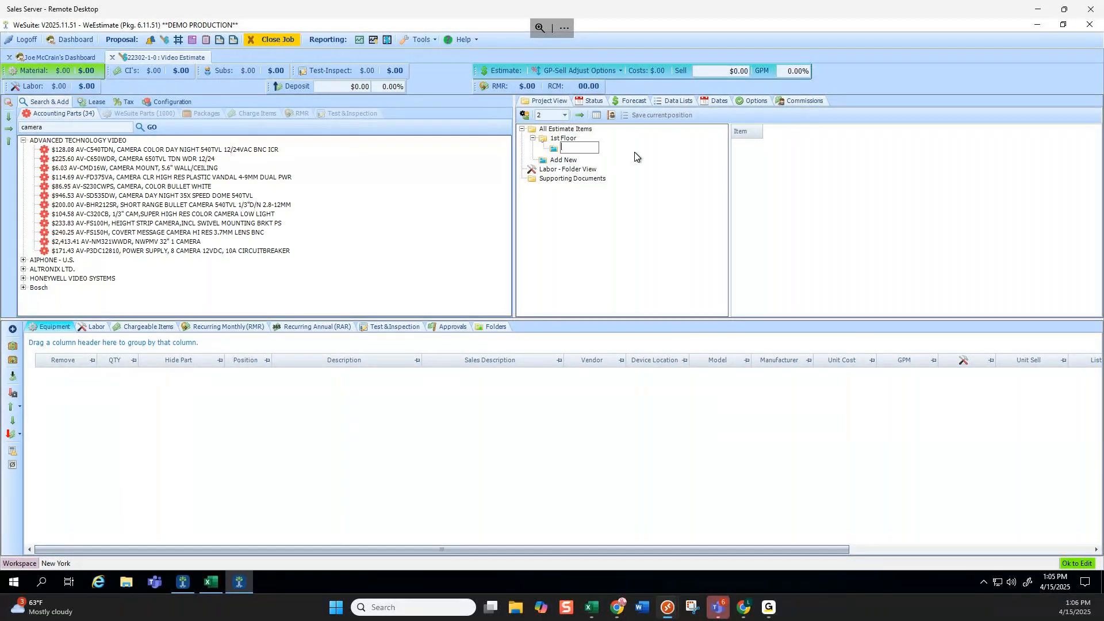
{"action": "type", "text": "Access Control System"}
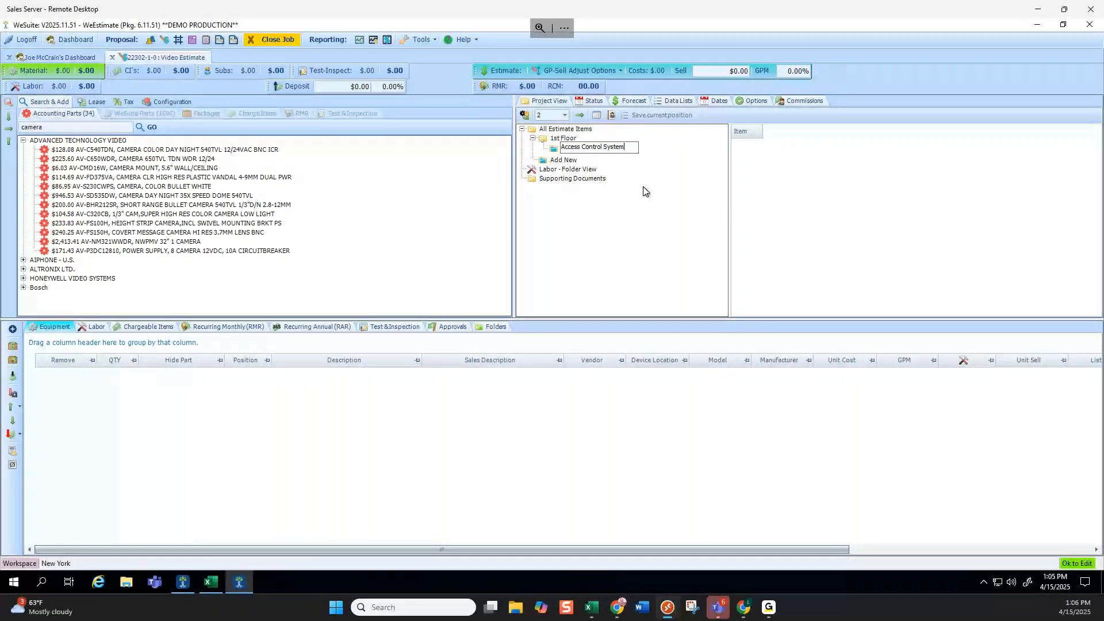
{"action": "key", "text": "Return"}
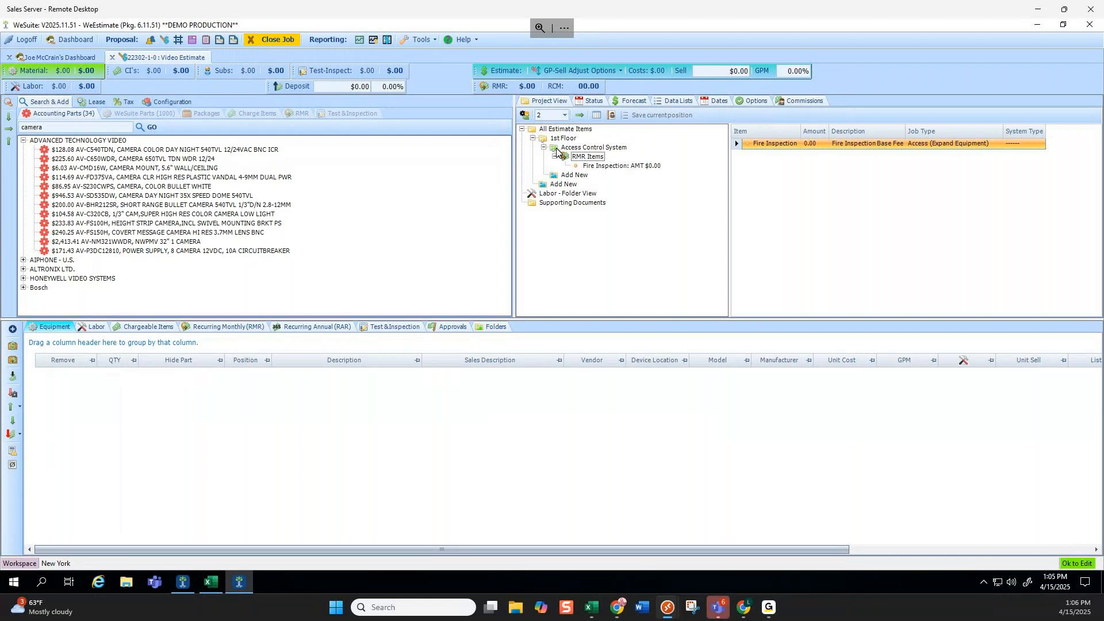
{"action": "left_click", "coordinate": [566, 177]}
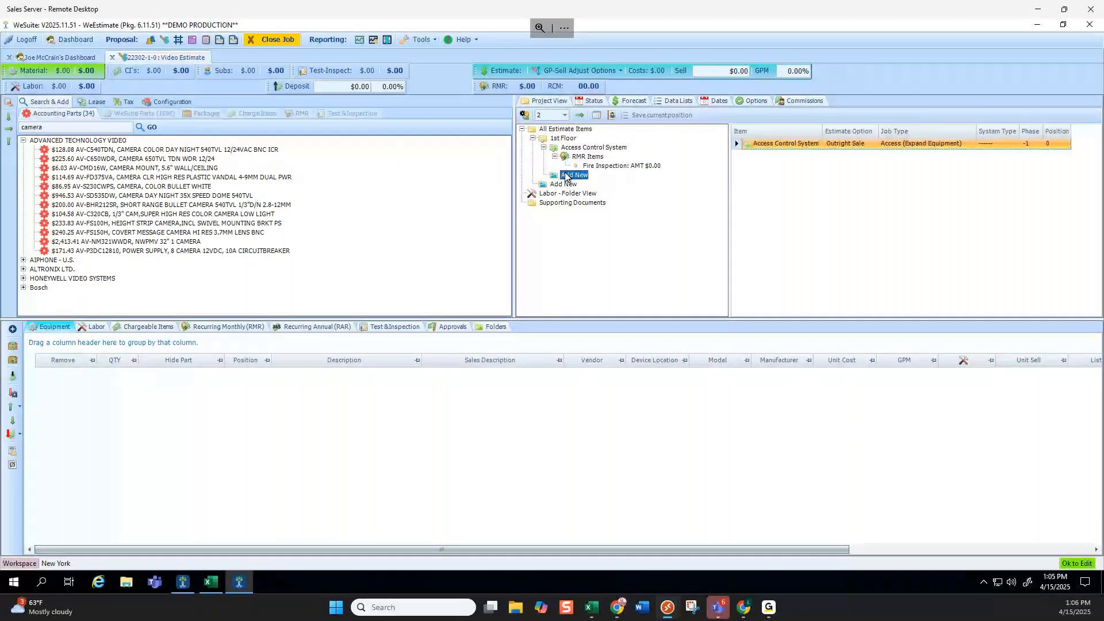
{"action": "type", "text": "Video System"}
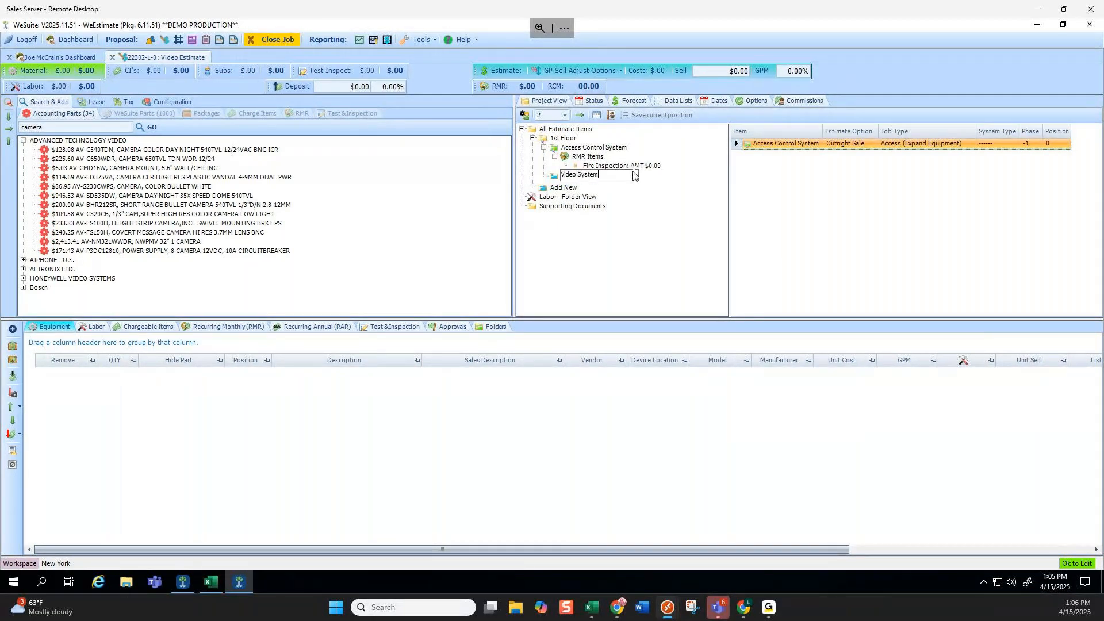
{"action": "key", "text": "Return"}
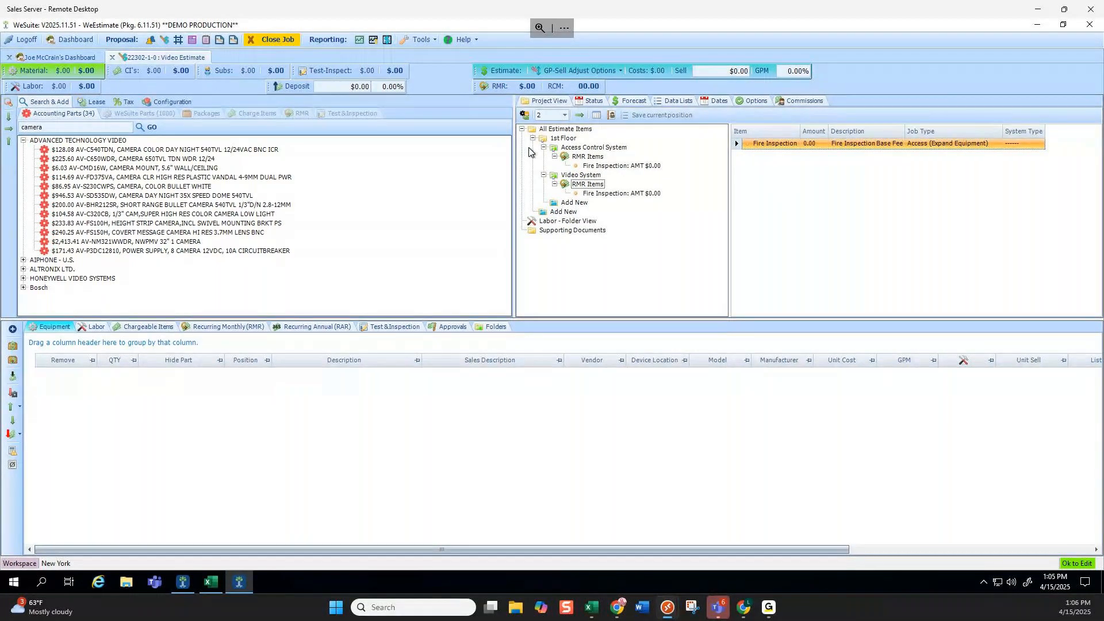
{"action": "left_click", "coordinate": [543, 147]}
{"action": "left_click", "coordinate": [544, 157]}
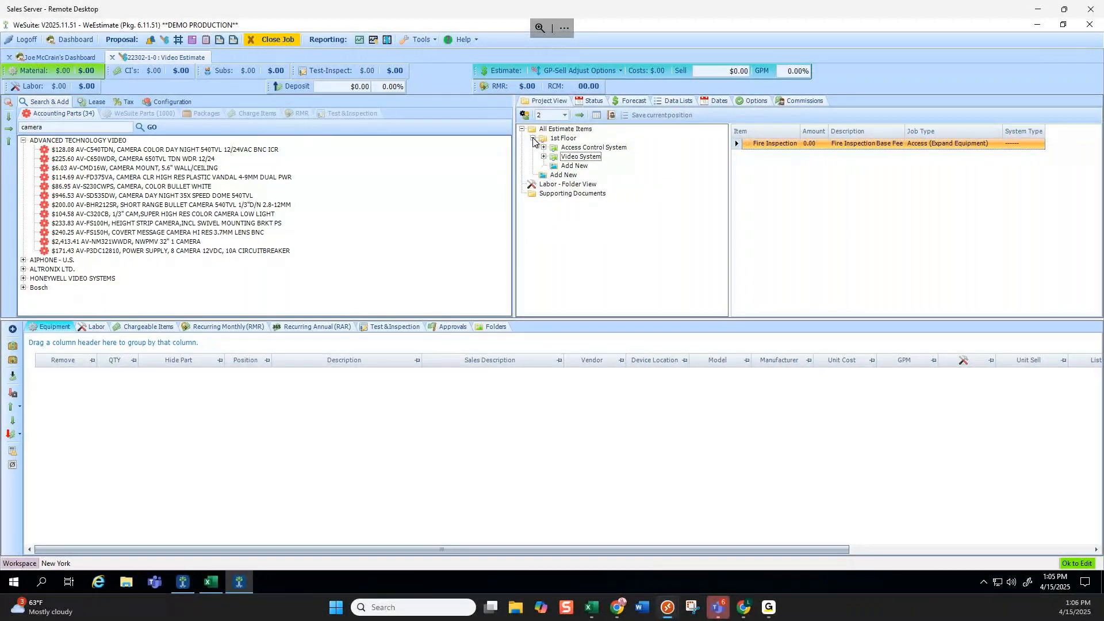
Add a '2nd Floor' folder with 'Access Control System' and 'Video System' subfolders.
{"action": "left_click", "coordinate": [568, 175]}
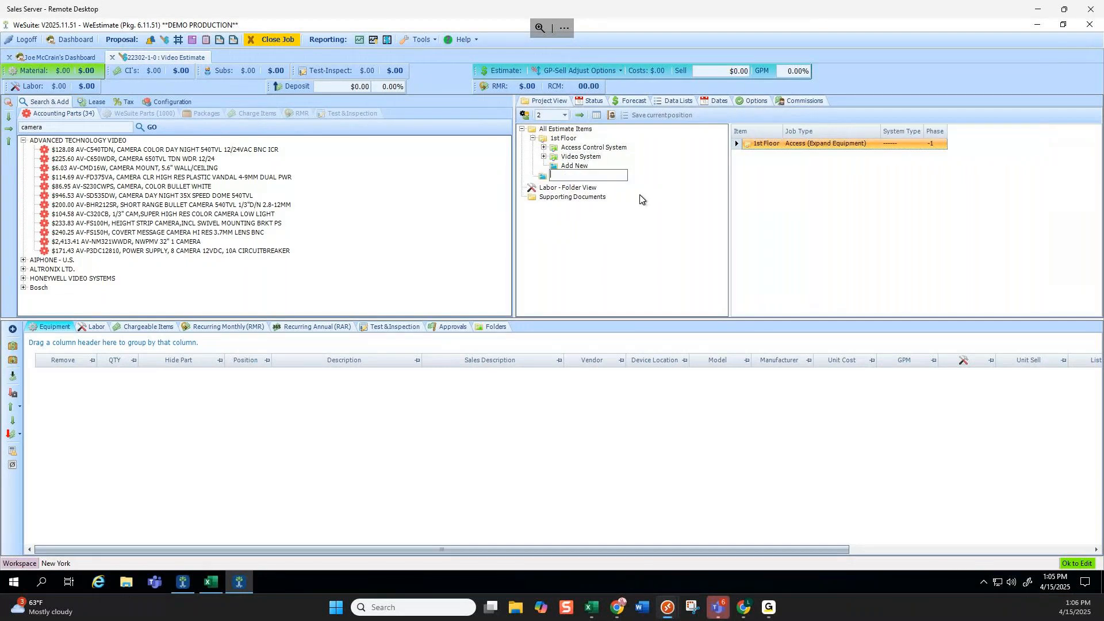
{"action": "type", "text": "2nd Floor"}
{"action": "key", "text": "Return"}
{"action": "left_click", "coordinate": [572, 184]}
{"action": "type", "text": "Access Control System"}
{"action": "key", "text": "Return"}
{"action": "type", "text": "Video System"}
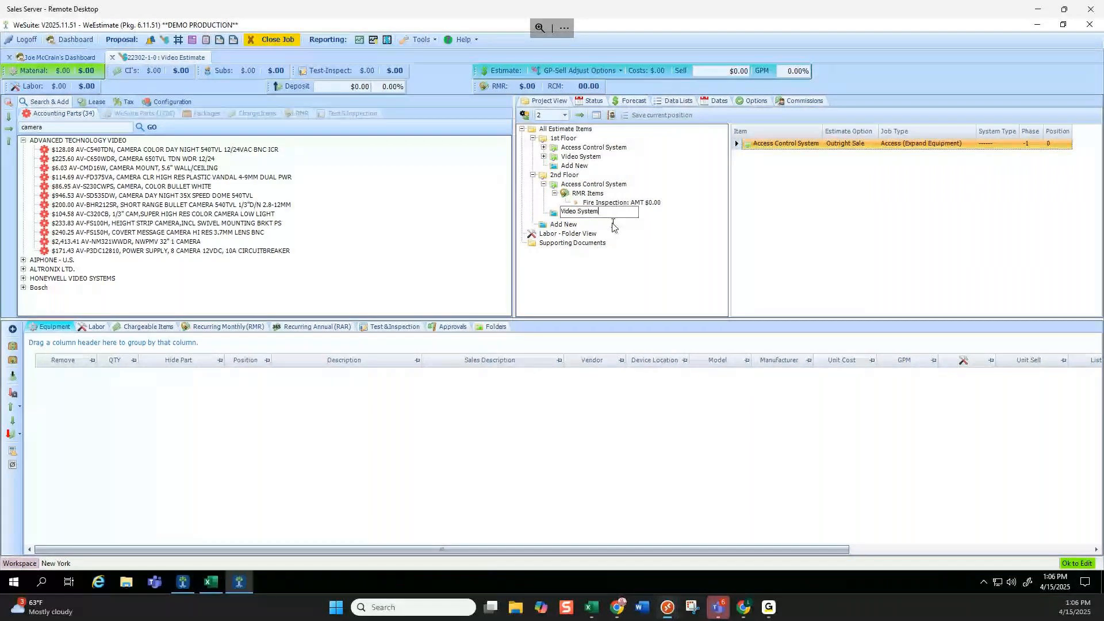
{"action": "key", "text": "Return"}
{"action": "left_click", "coordinate": [533, 174]}
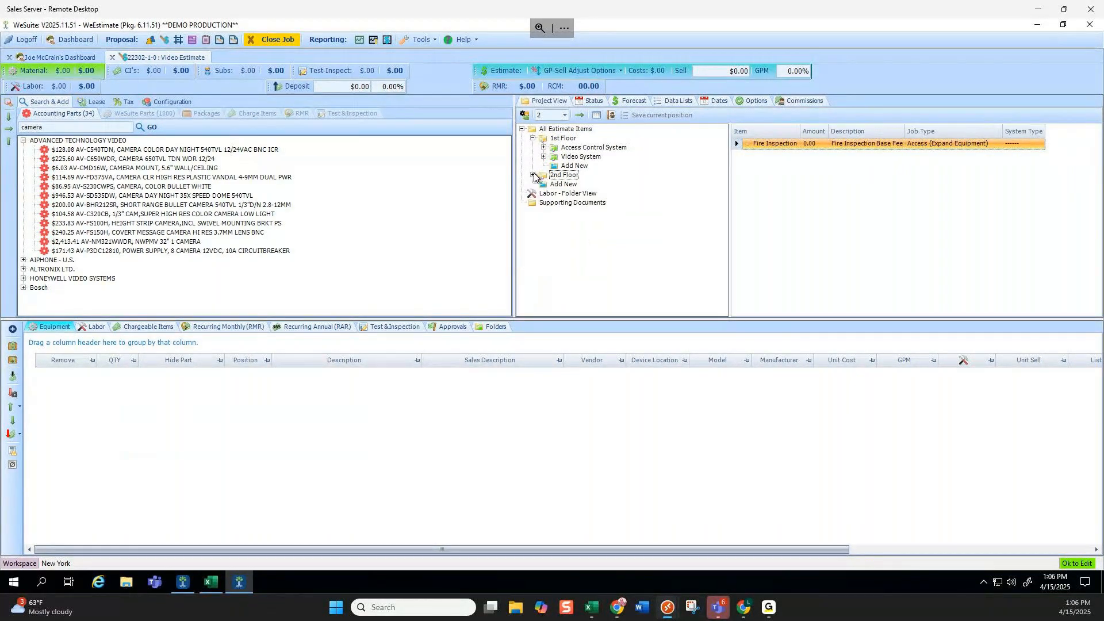
{"action": "left_click", "coordinate": [533, 138]}
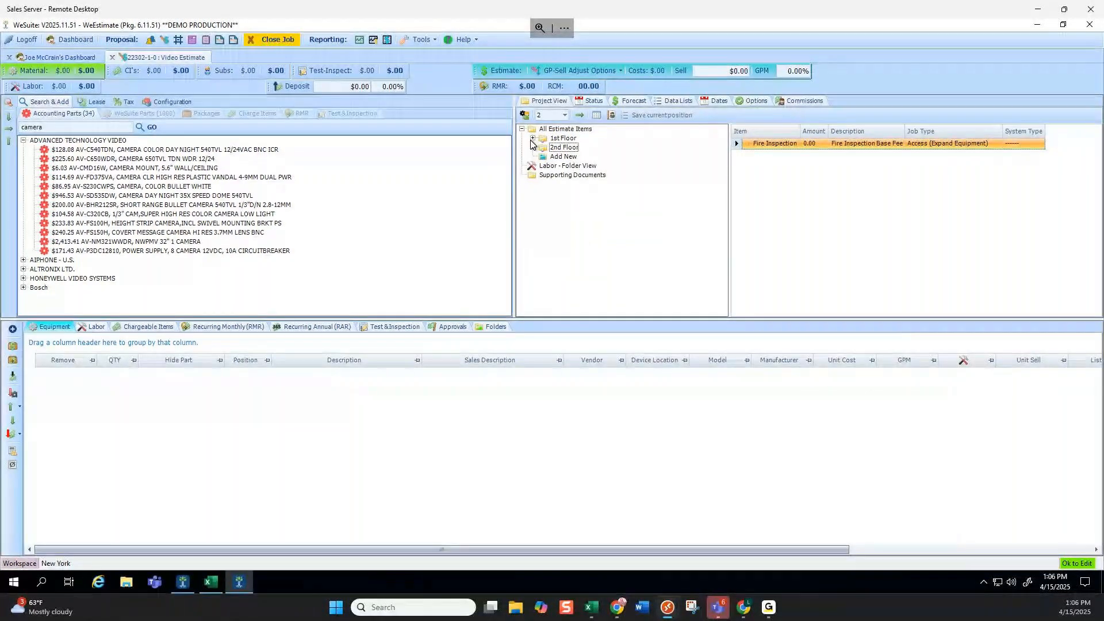
{"action": "left_click", "coordinate": [533, 138]}
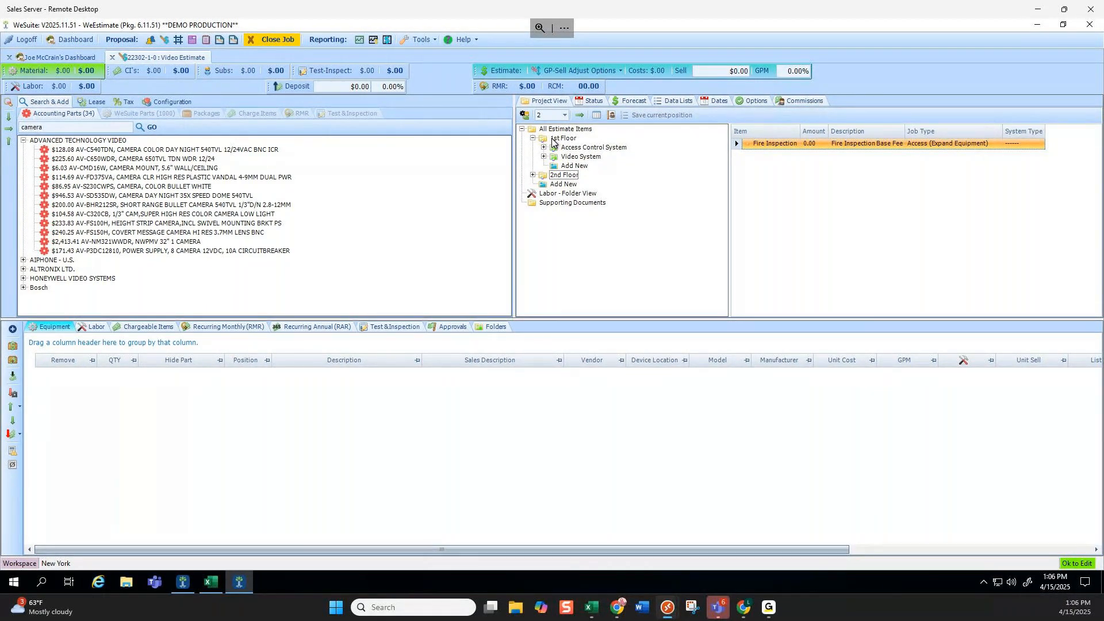
Add the AV-C540TDN camera to 1st Floor Access Control System at quantity 1.
{"action": "left_click", "coordinate": [533, 176]}
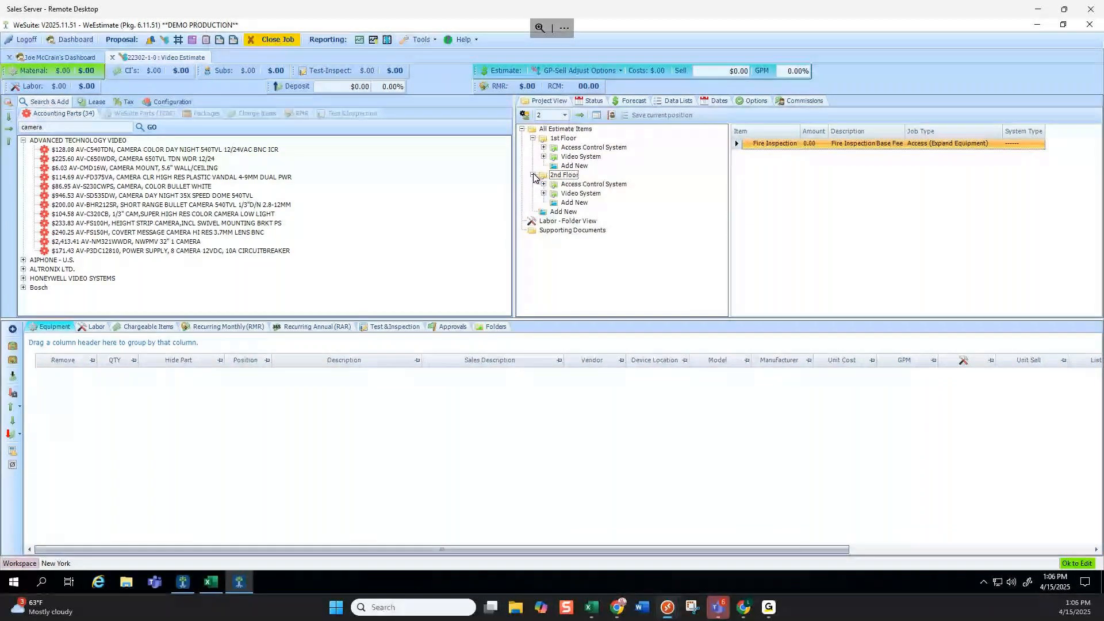
{"action": "left_click", "coordinate": [565, 116]}
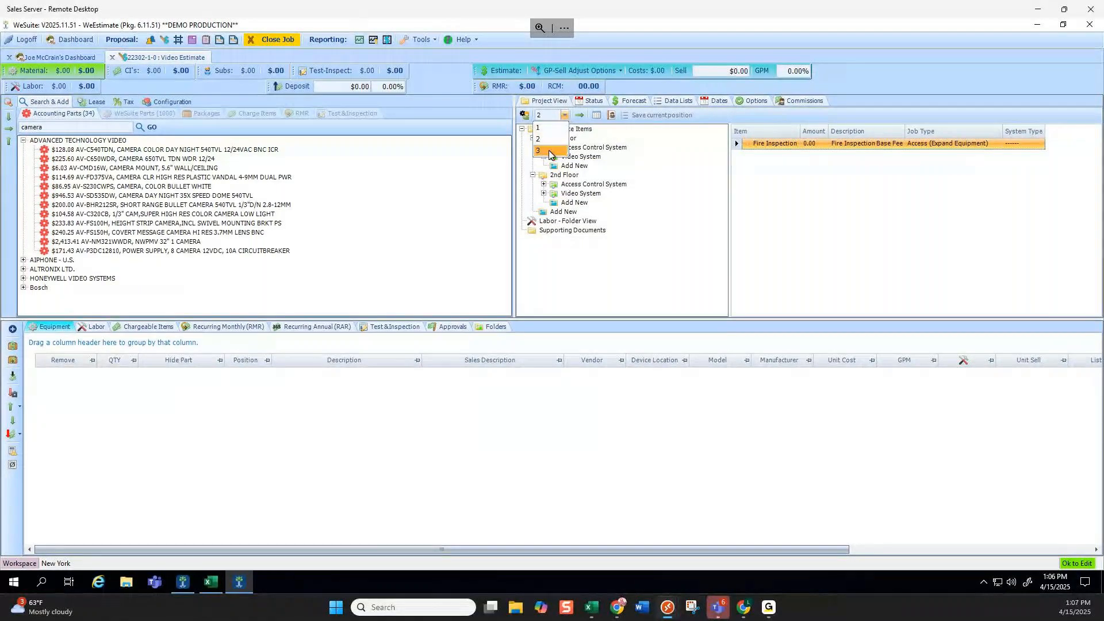
{"action": "left_click", "coordinate": [676, 145]}
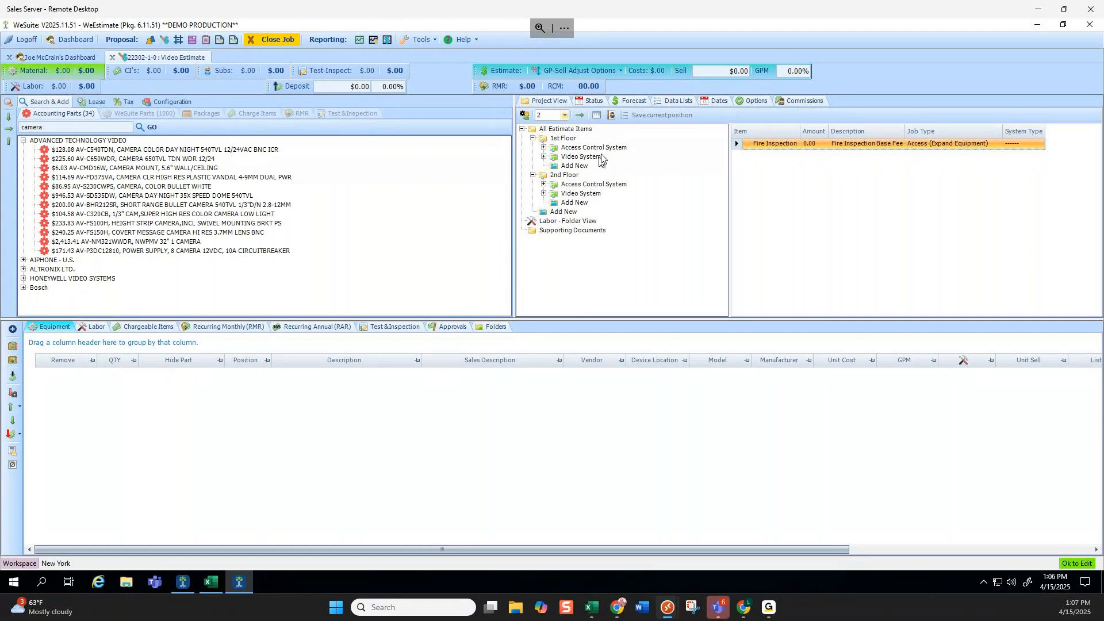
{"action": "left_click", "coordinate": [138, 150]}
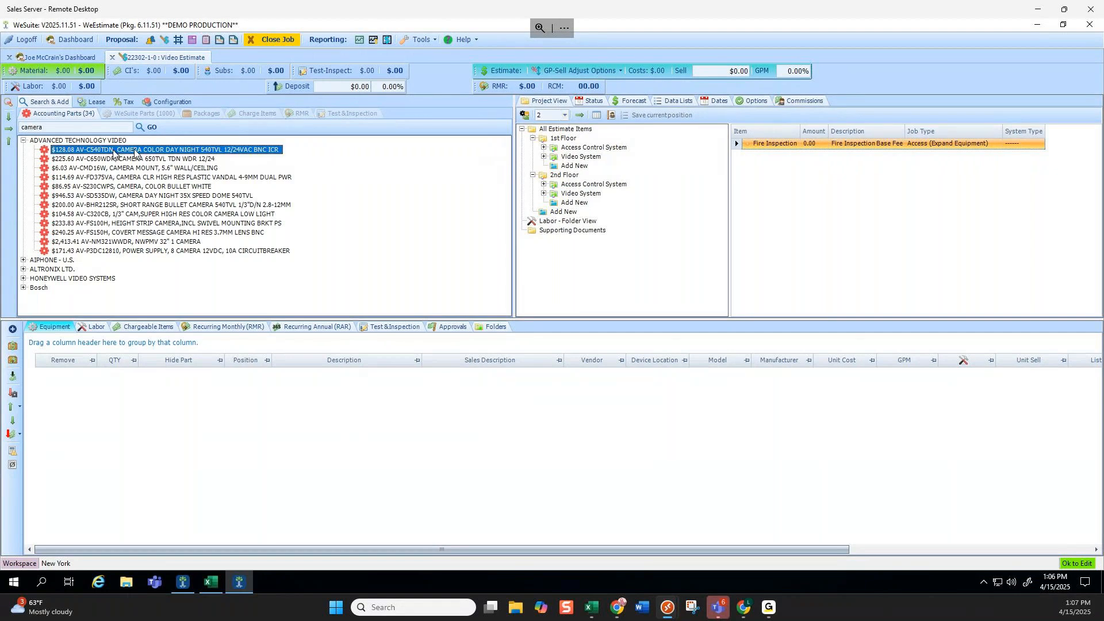
{"action": "left_click_drag", "start_coordinate": [149, 152], "coordinate": [592, 148]}
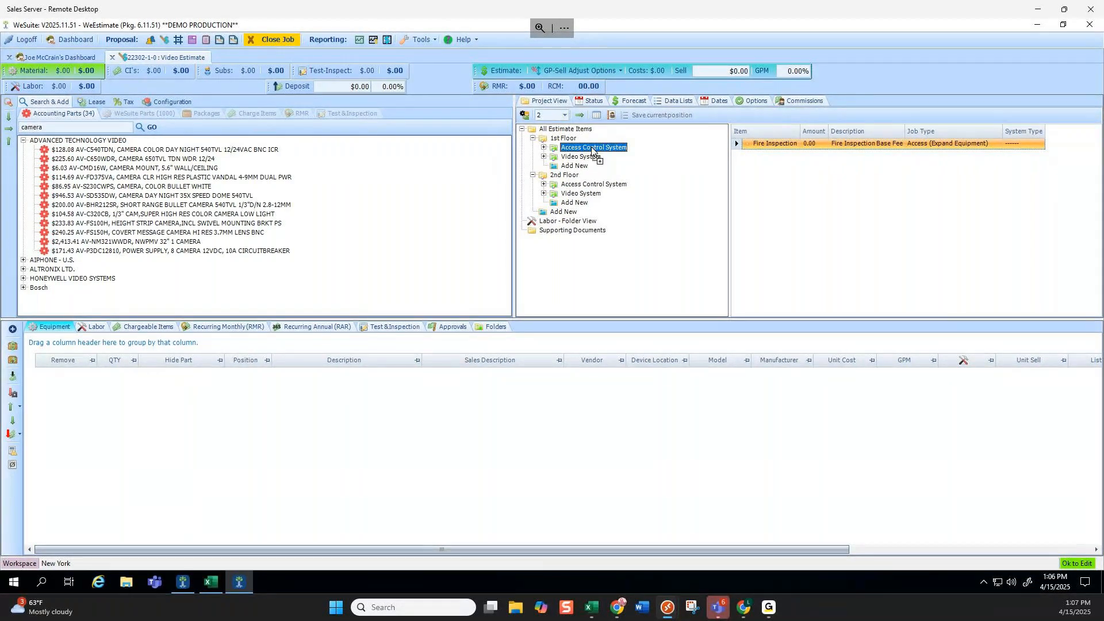
{"action": "left_click", "coordinate": [545, 316]}
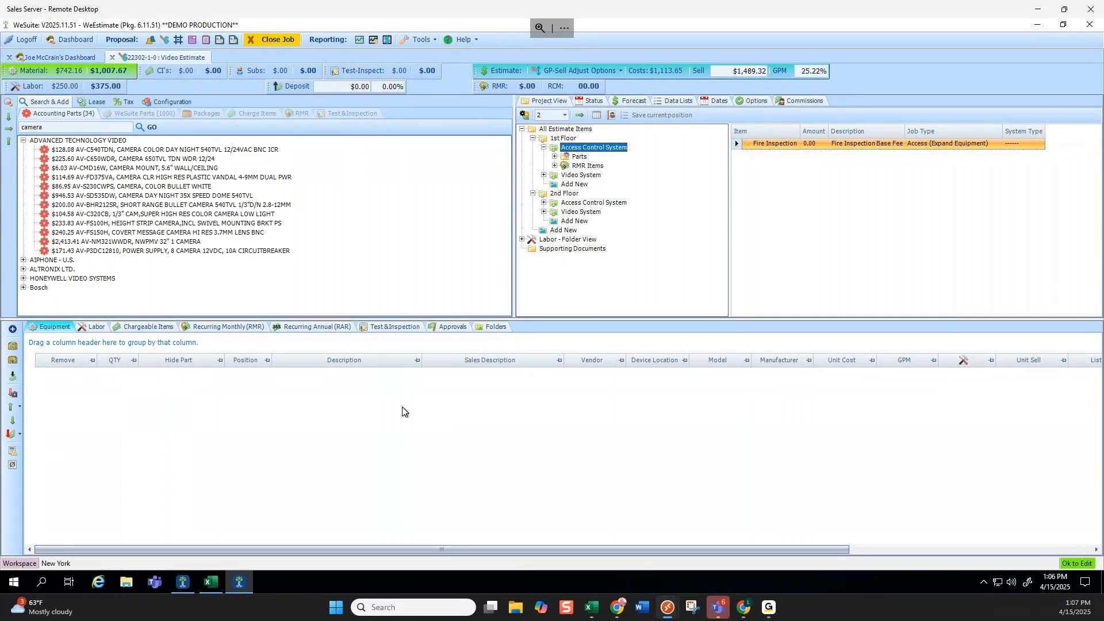
Add the AV-C540TDN camera to the 2nd Floor Video System.
{"action": "left_click", "coordinate": [579, 175]}
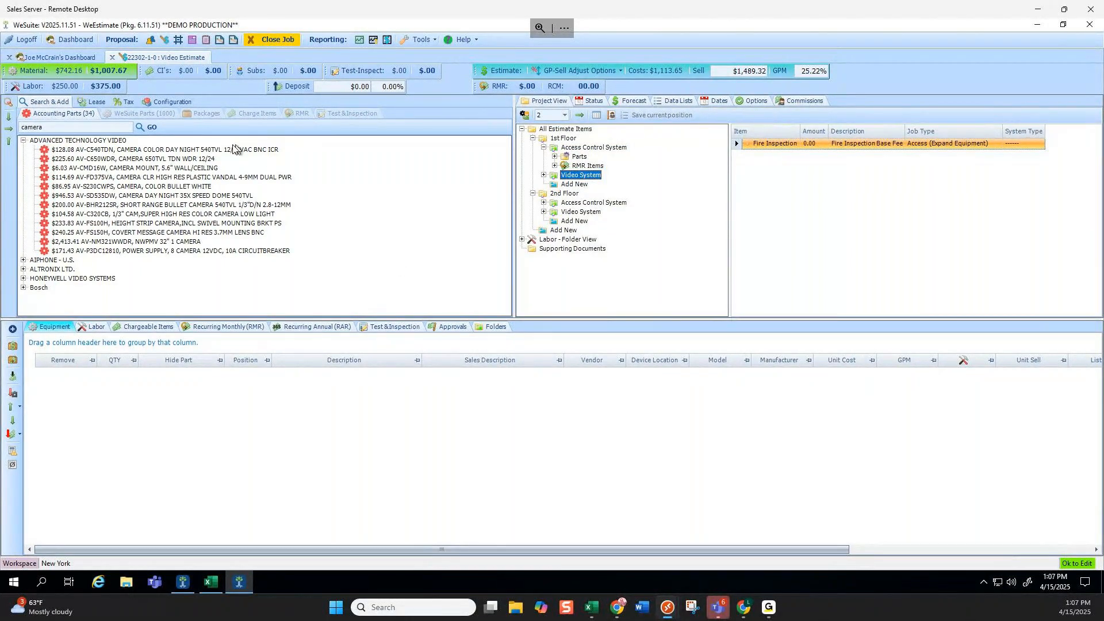
{"action": "double_click", "coordinate": [204, 149]}
{"action": "left_click", "coordinate": [594, 221]}
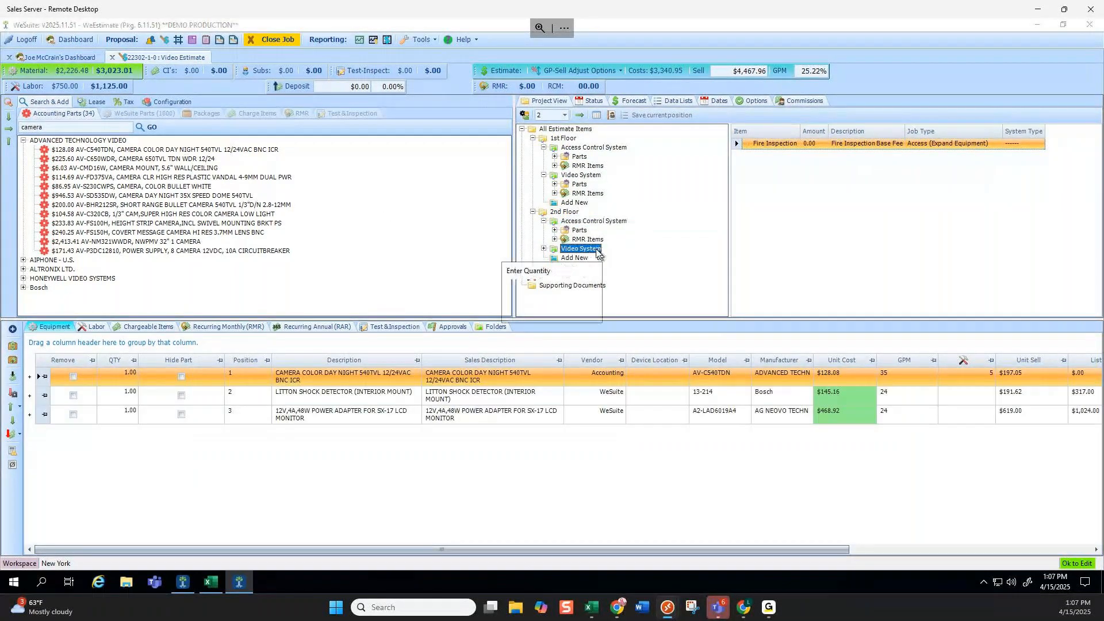
{"action": "left_click_drag", "start_coordinate": [181, 150], "coordinate": [598, 251]}
{"action": "left_click", "coordinate": [540, 314]}
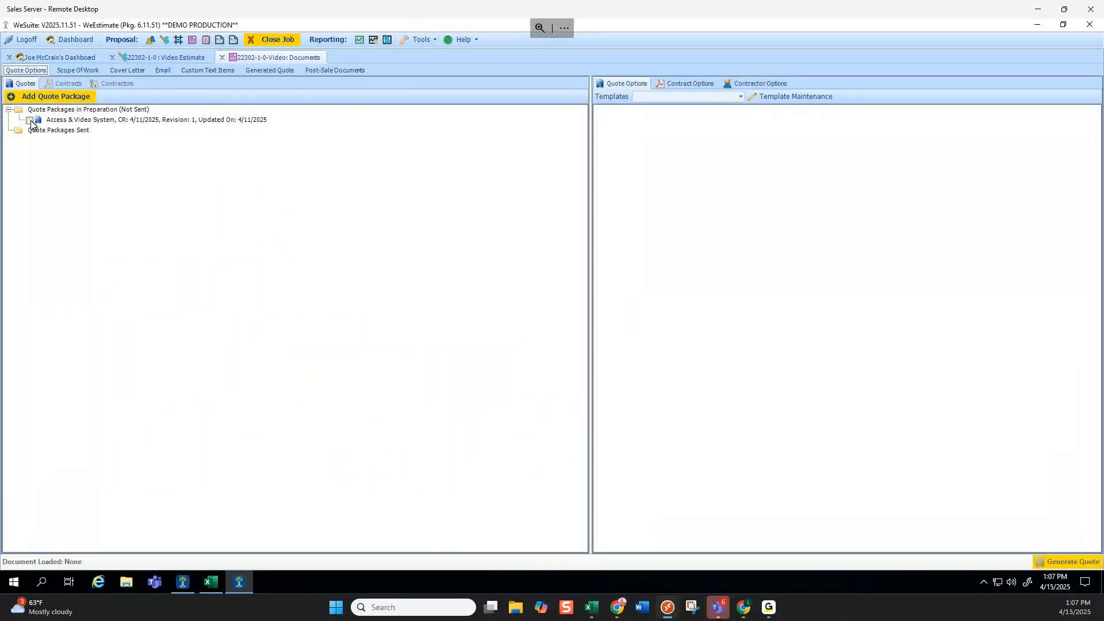
Generate the Access & Video System quote using the Default Display New Customer template.
{"action": "left_click", "coordinate": [29, 119]}
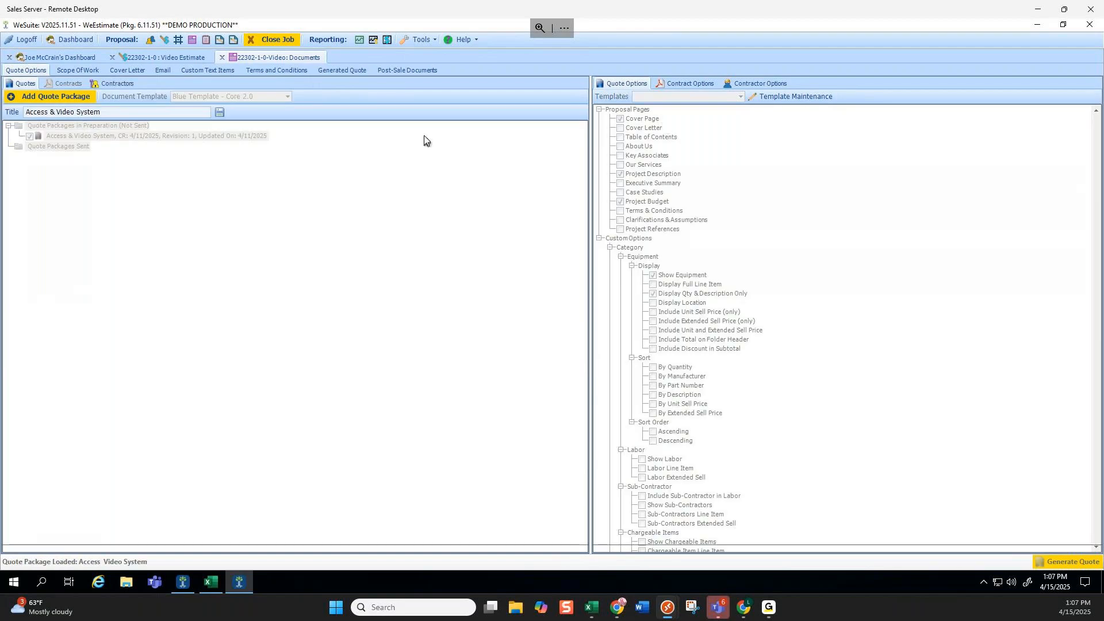
{"action": "left_click", "coordinate": [739, 96]}
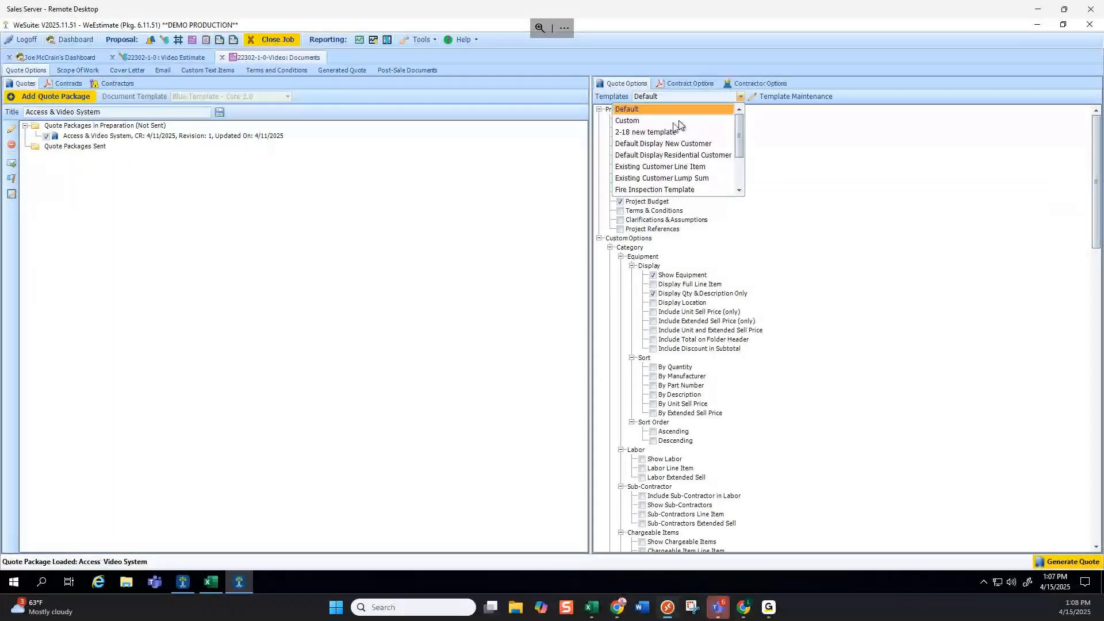
{"action": "left_click", "coordinate": [667, 143]}
{"action": "left_click", "coordinate": [1074, 563]}
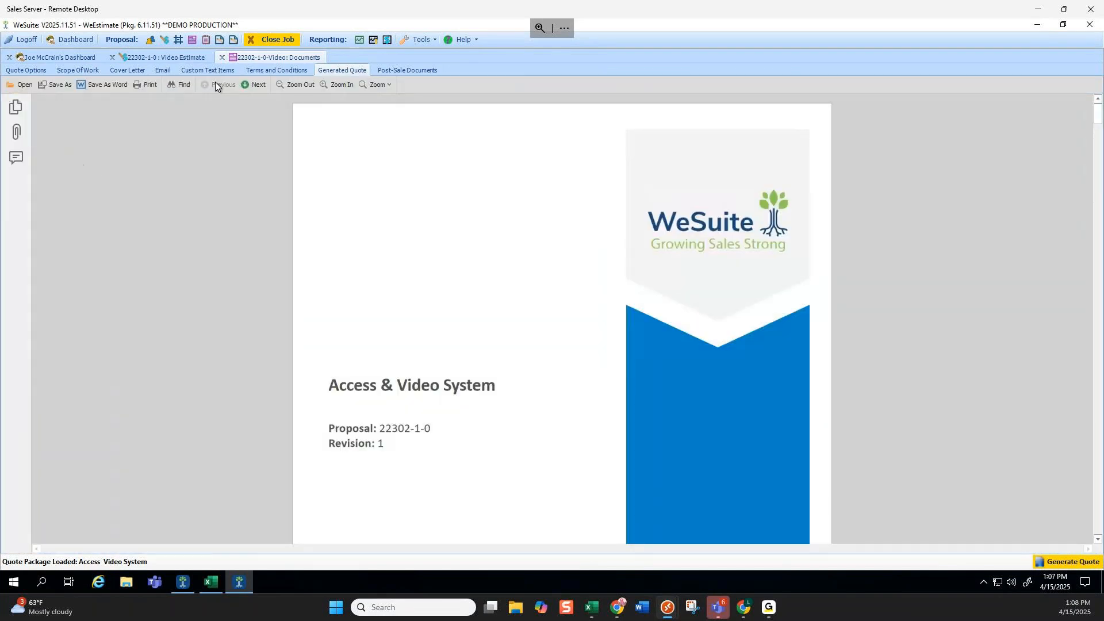
Page to the quote's Investment page and review each floor's pricing sections.
{"action": "left_click", "coordinate": [260, 85]}
{"action": "left_click", "coordinate": [259, 85]}
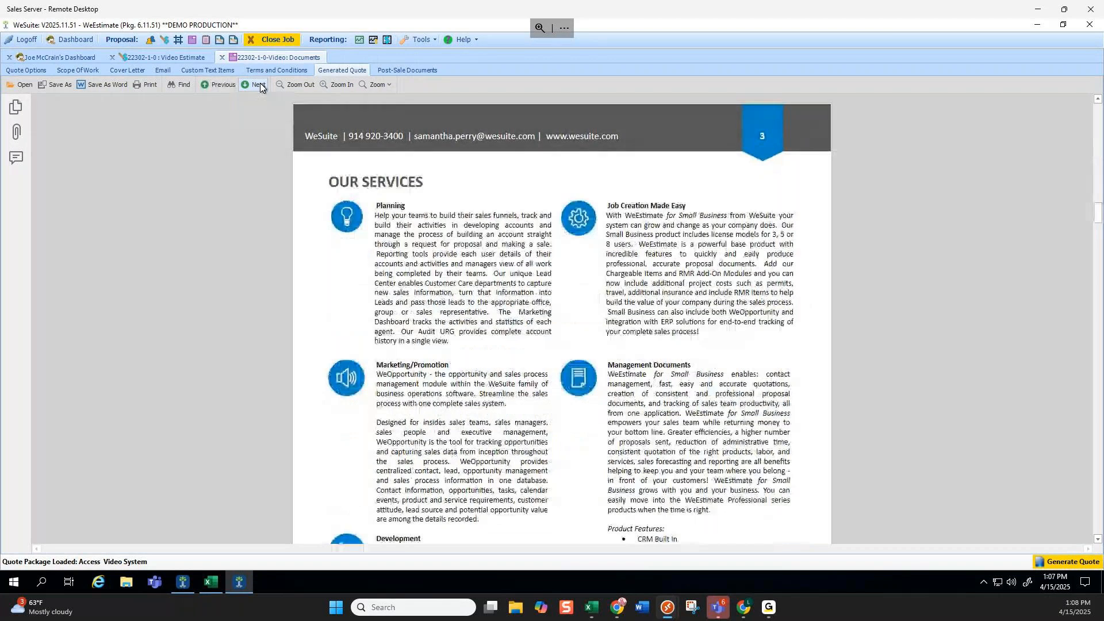
{"action": "left_click", "coordinate": [260, 85]}
{"action": "left_click", "coordinate": [259, 85]}
{"action": "left_click", "coordinate": [259, 86]}
{"action": "left_click", "coordinate": [260, 86]}
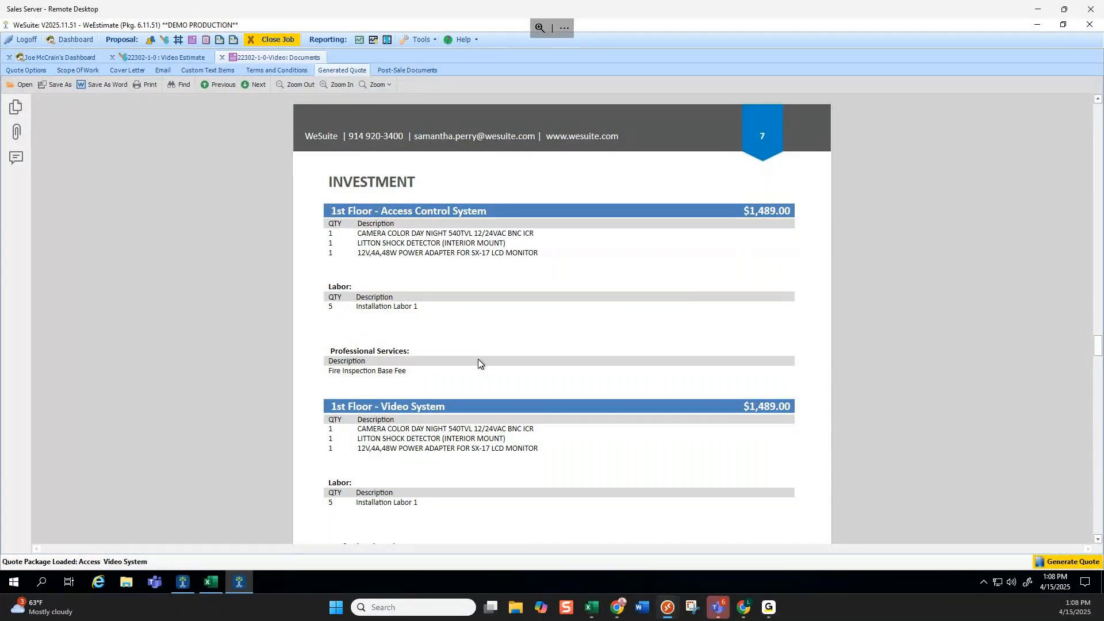
{"action": "scroll", "coordinate": [480, 360], "scroll_direction": "down", "scroll_amount": 1}
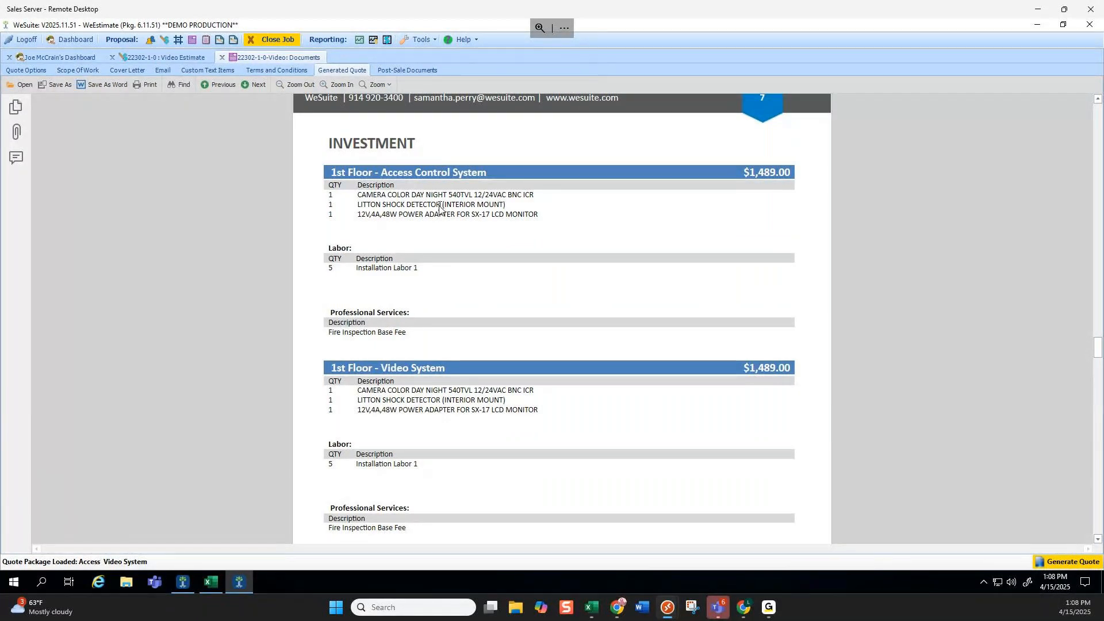
{"action": "scroll", "coordinate": [439, 205], "scroll_direction": "down", "scroll_amount": 6}
{"action": "scroll", "coordinate": [483, 309], "scroll_direction": "up", "scroll_amount": 4}
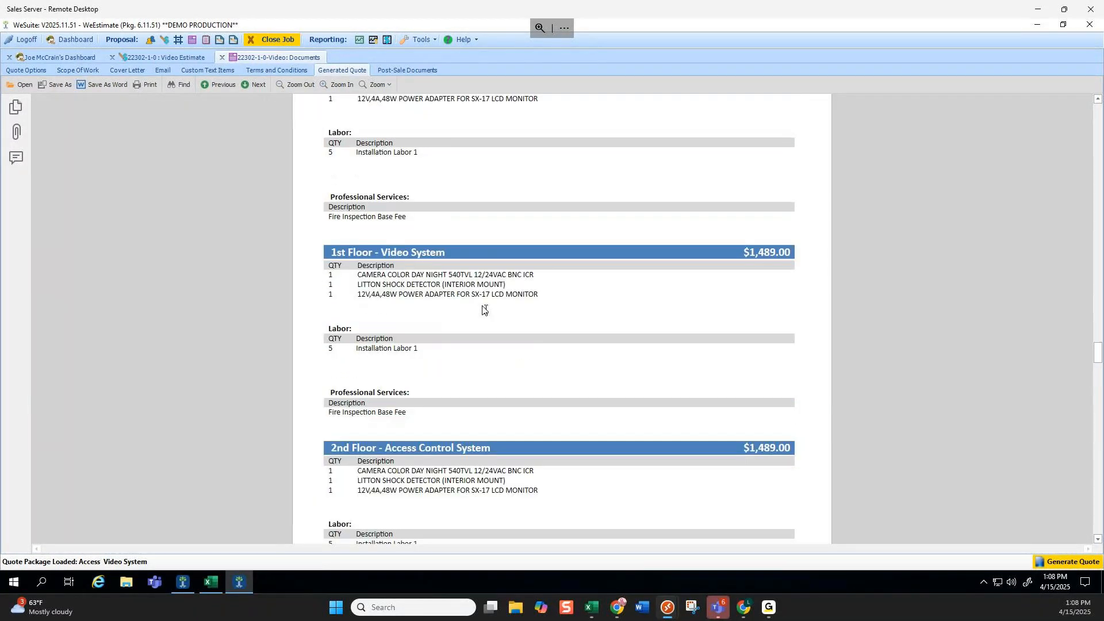
{"action": "scroll", "coordinate": [437, 291], "scroll_direction": "down", "scroll_amount": 10}
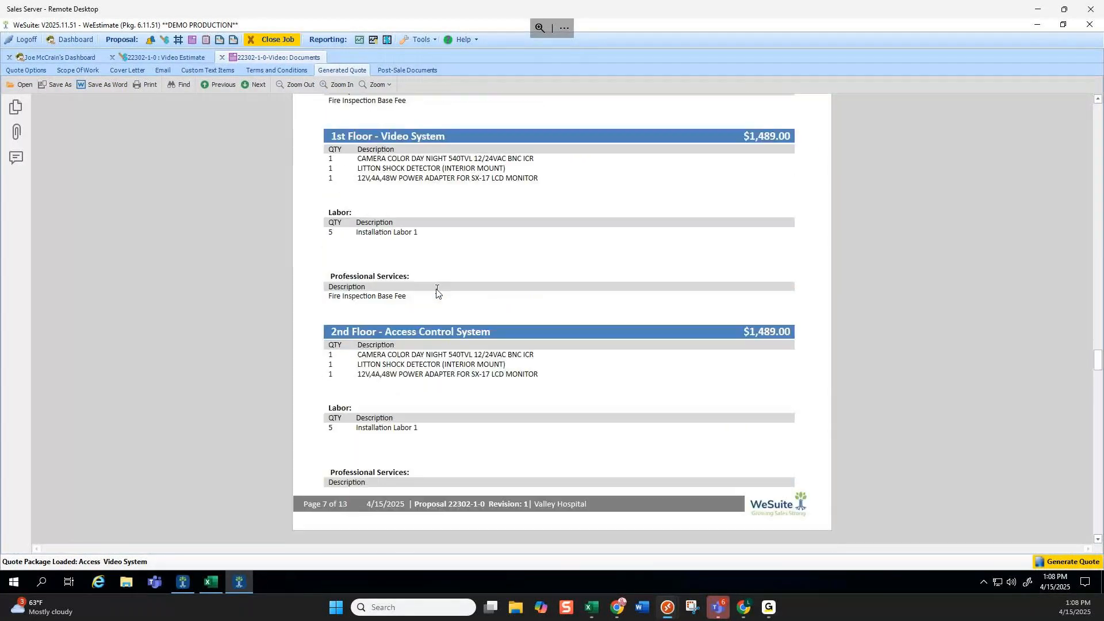
{"action": "scroll", "coordinate": [448, 444], "scroll_direction": "up", "scroll_amount": 15}
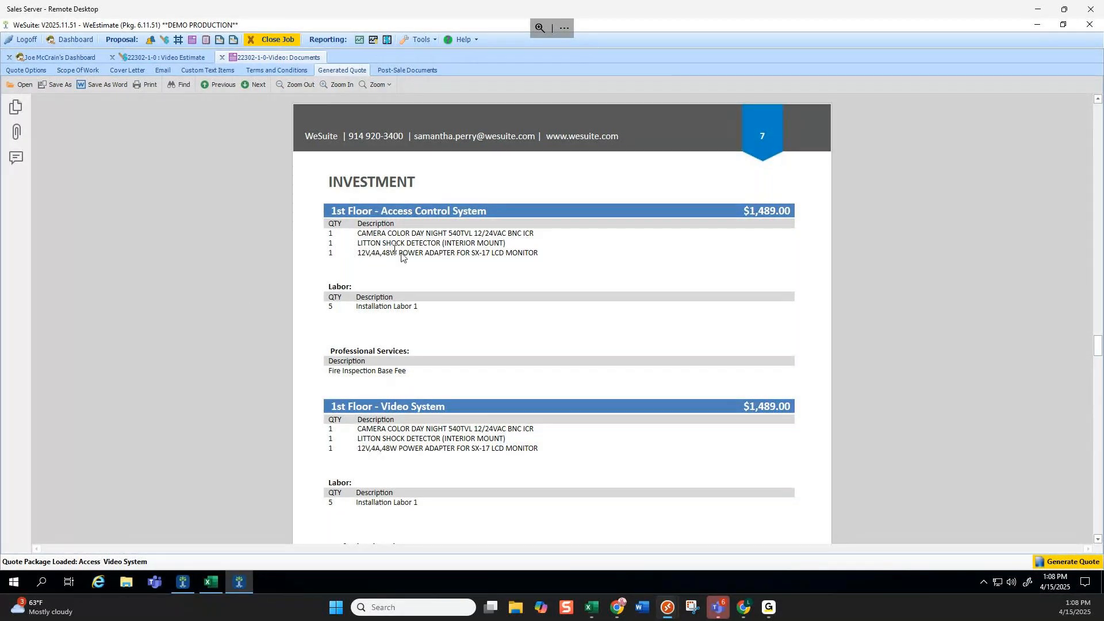
{"action": "left_click", "coordinate": [23, 71]}
Switch between the Generated Quote and Video Estimate, ending on the Video Estimate.
{"action": "scroll", "coordinate": [791, 308], "scroll_direction": "down", "scroll_amount": 3}
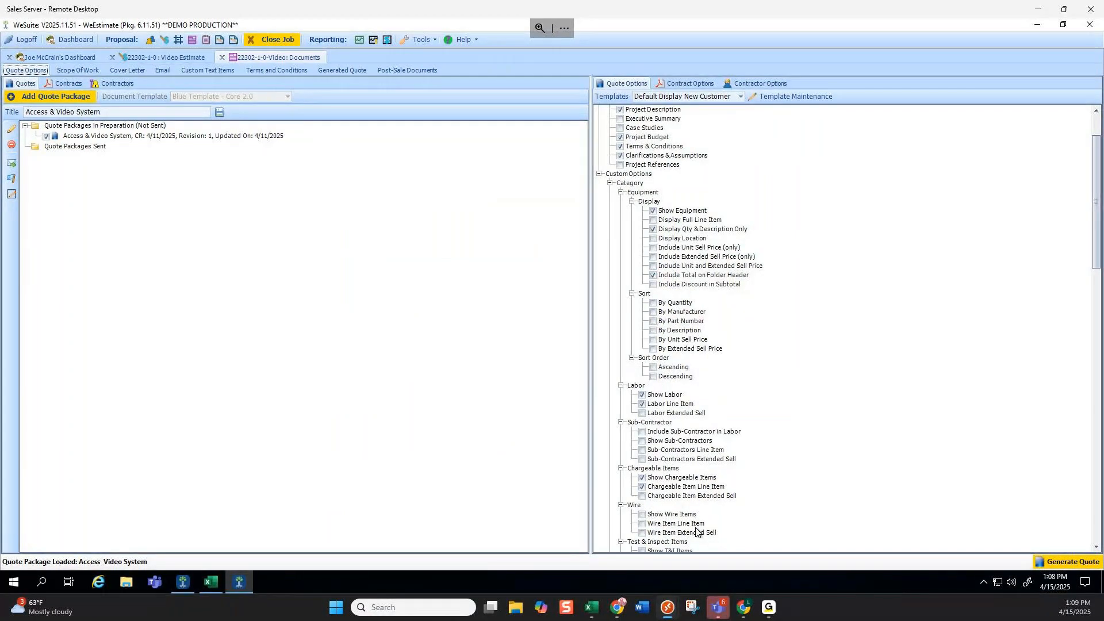
{"action": "left_click", "coordinate": [168, 57]}
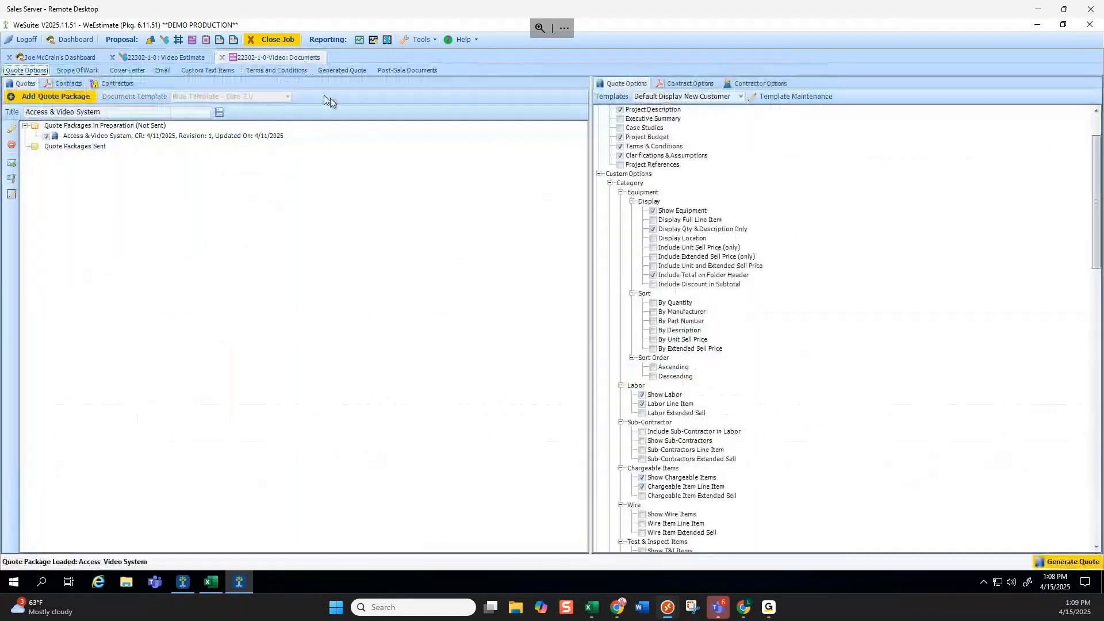
{"action": "left_click", "coordinate": [342, 70]}
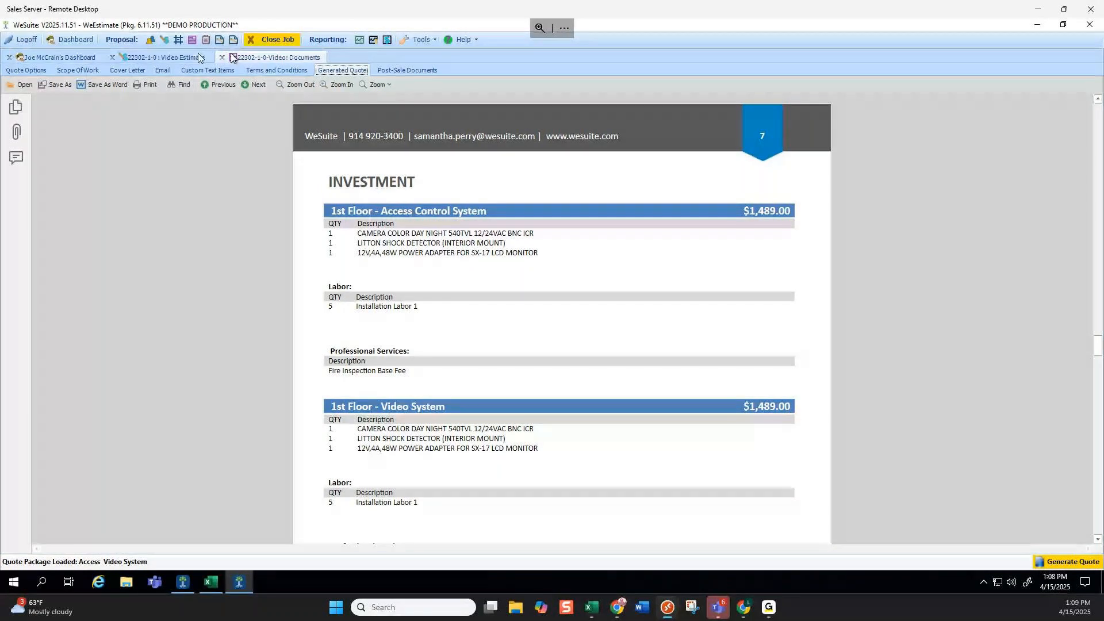
{"action": "left_click", "coordinate": [167, 57]}
Collapse both floors' Access Control System and Video System folders.
{"action": "left_click", "coordinate": [543, 147]}
{"action": "left_click", "coordinate": [543, 156]}
{"action": "left_click", "coordinate": [543, 185]}
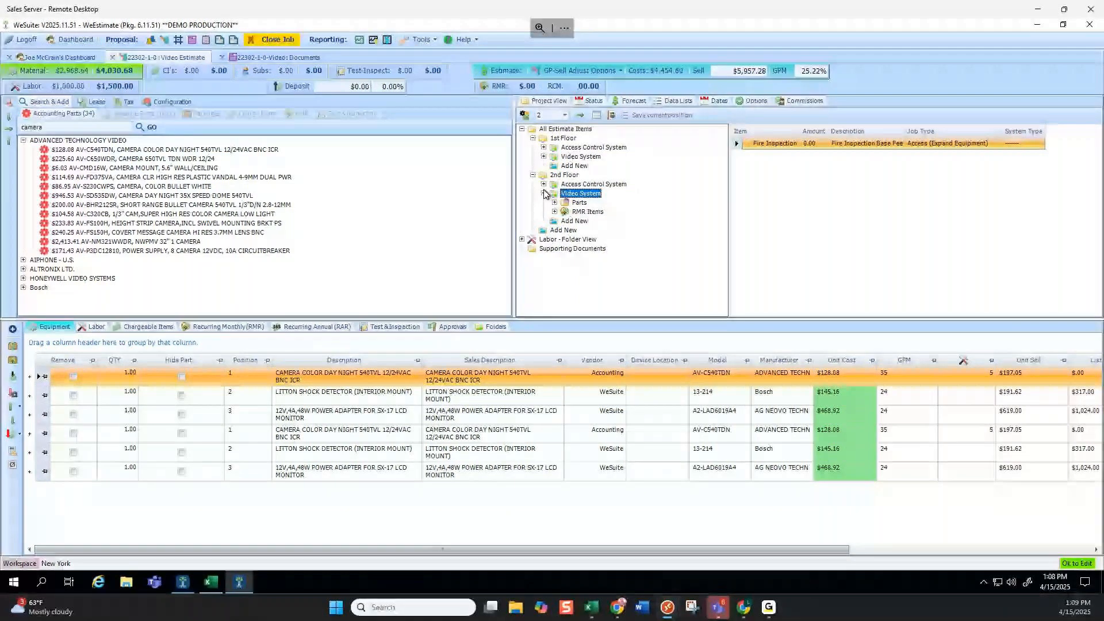
{"action": "left_click", "coordinate": [543, 193]}
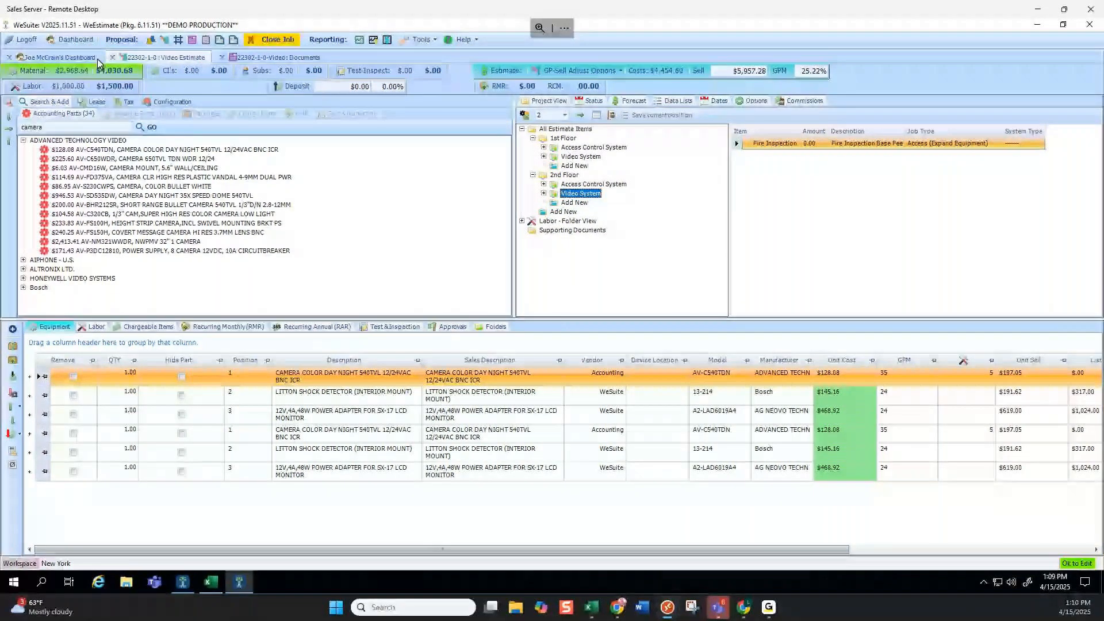
Refresh the dashboard, expand proposal 22302, and copy its J1,Video job.
{"action": "left_click", "coordinate": [70, 60]}
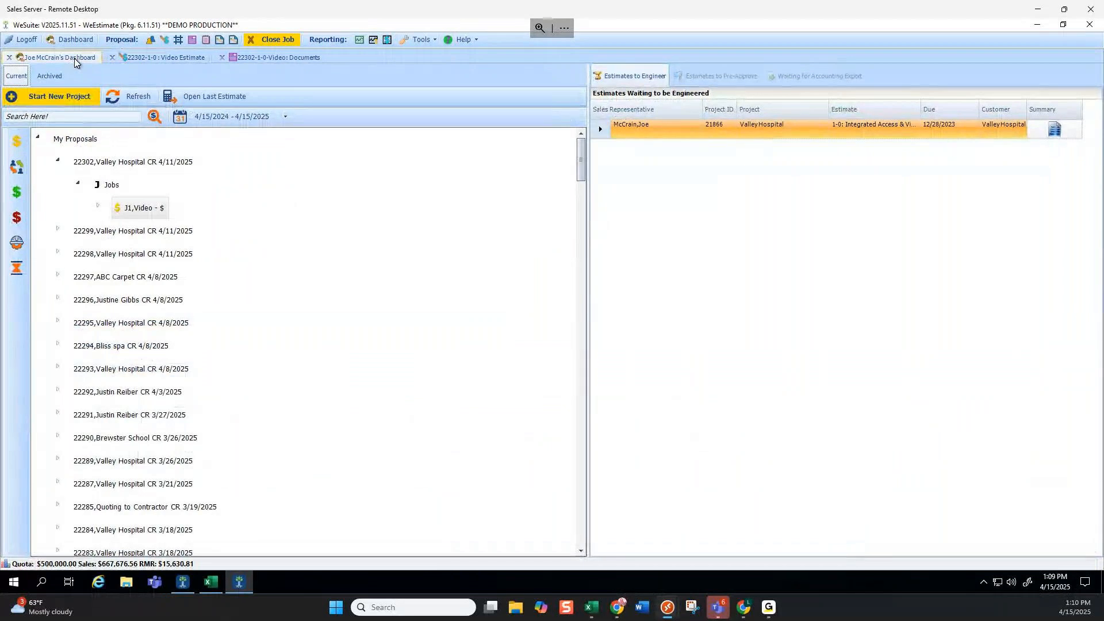
{"action": "left_click", "coordinate": [140, 100]}
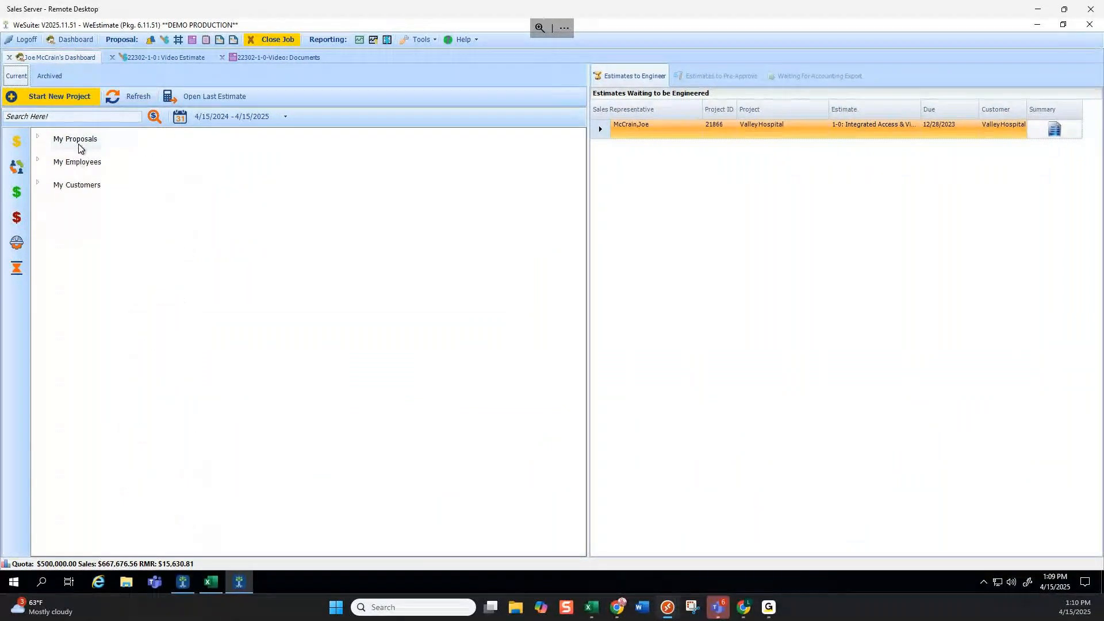
{"action": "left_click", "coordinate": [37, 136]}
{"action": "left_click", "coordinate": [58, 159]}
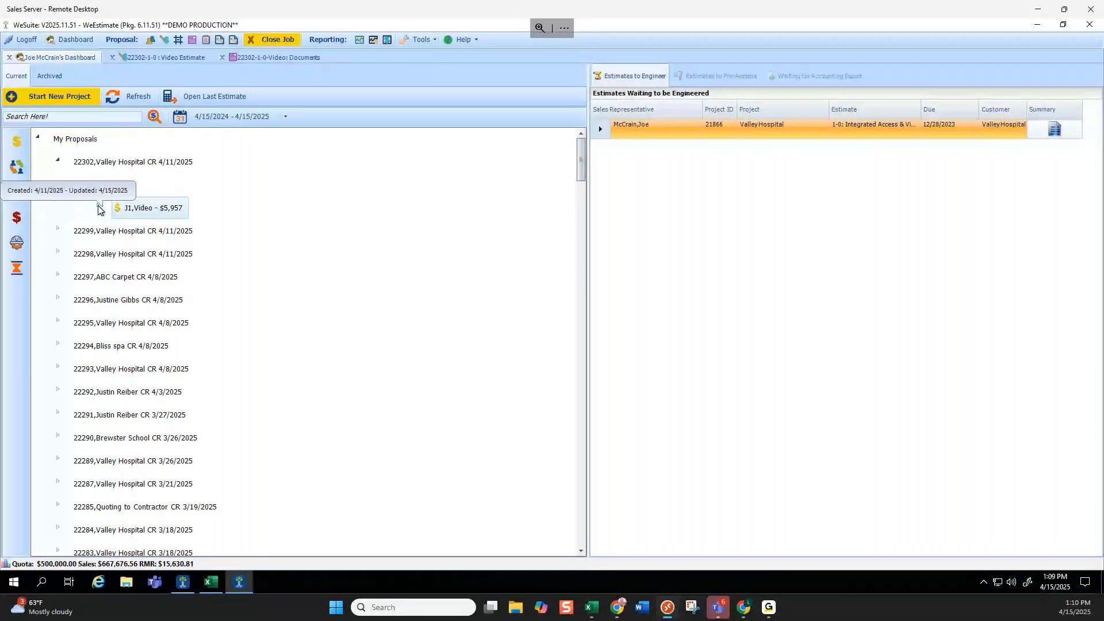
{"action": "right_click", "coordinate": [161, 211]}
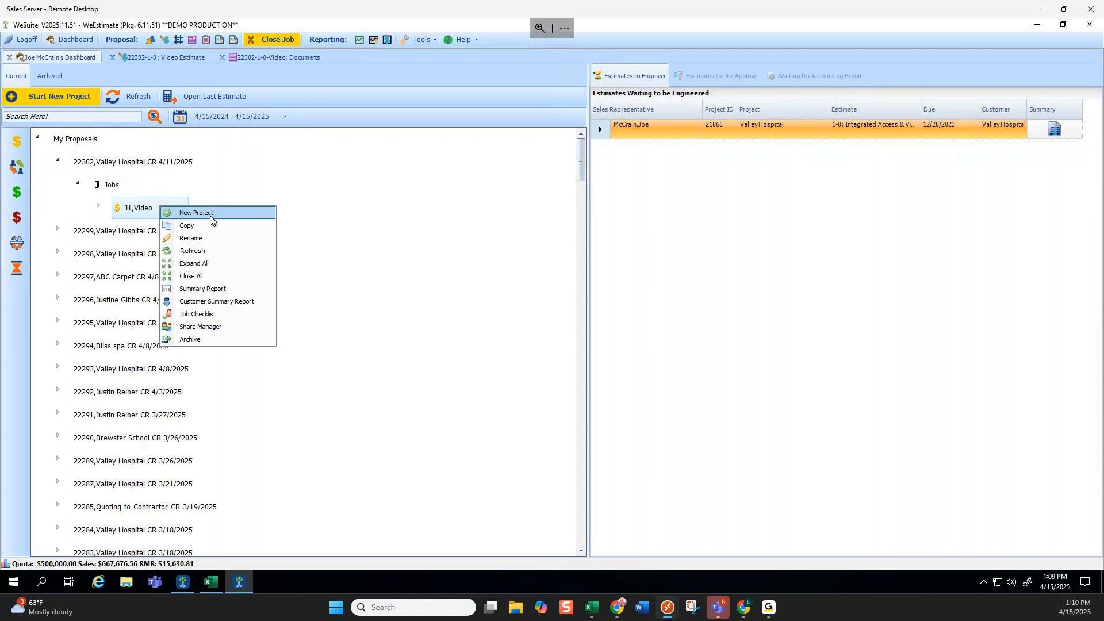
{"action": "left_click", "coordinate": [183, 226]}
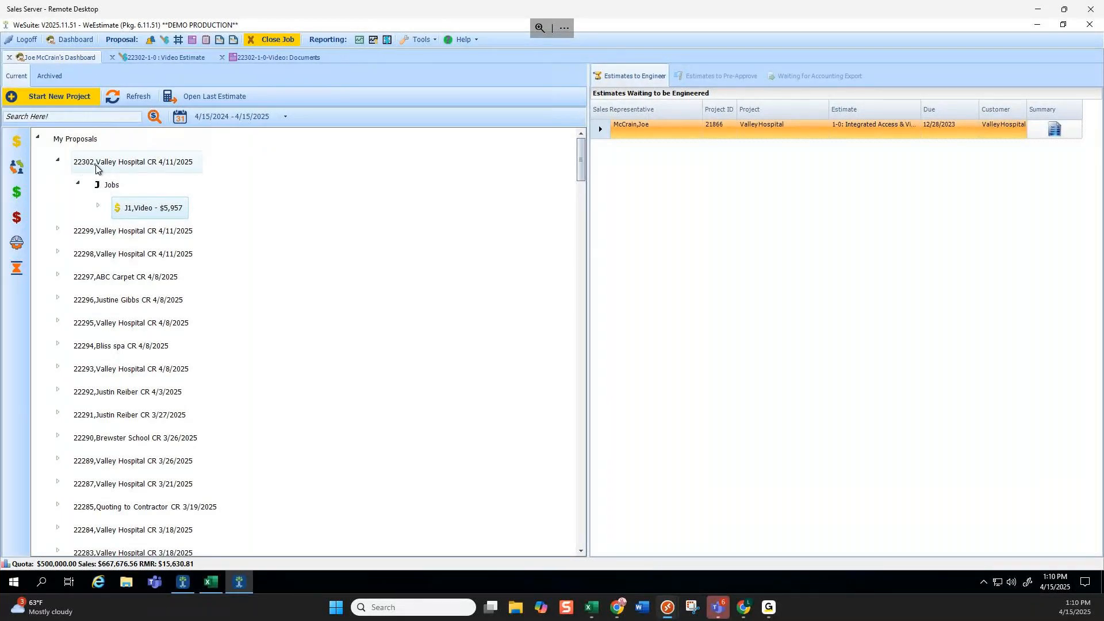
Paste the copied Video estimate as 'Video System 2nd Location', including its Access & Video System document.
{"action": "right_click", "coordinate": [111, 185]}
{"action": "left_click", "coordinate": [131, 215]}
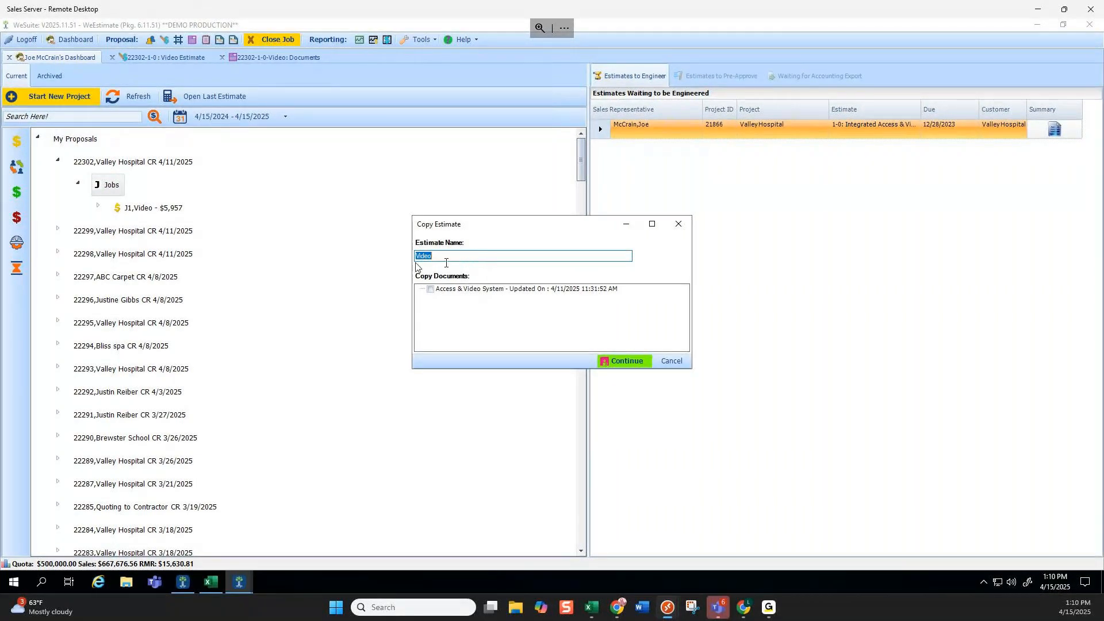
{"action": "left_click", "coordinate": [457, 257]}
{"action": "type", "text": "system 2nd Location"}
{"action": "left_click", "coordinate": [431, 289]}
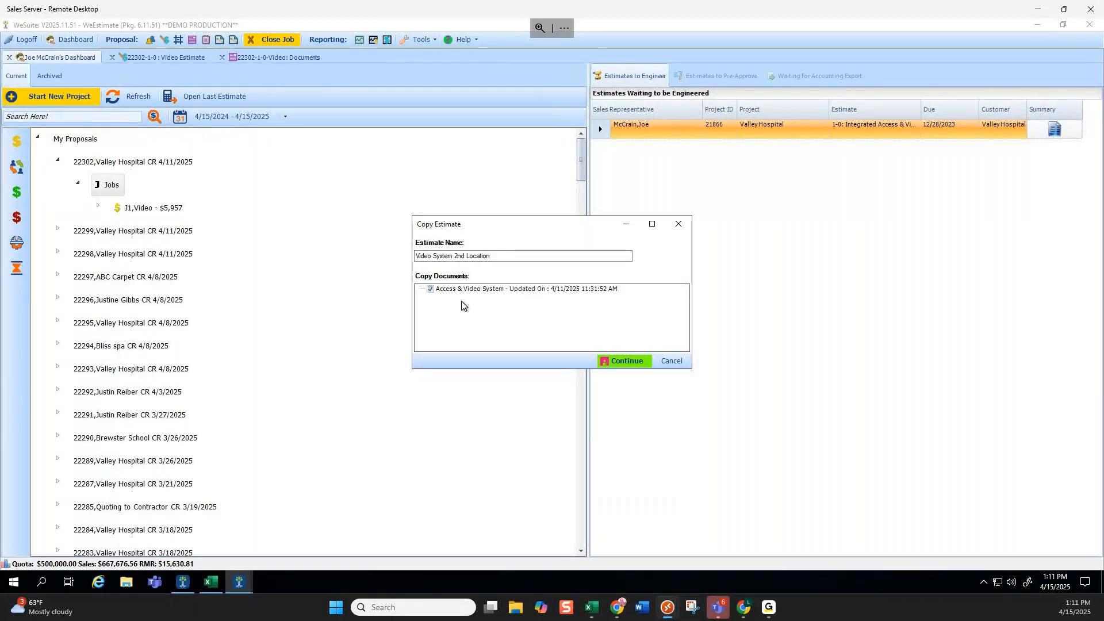
{"action": "left_click", "coordinate": [431, 290]}
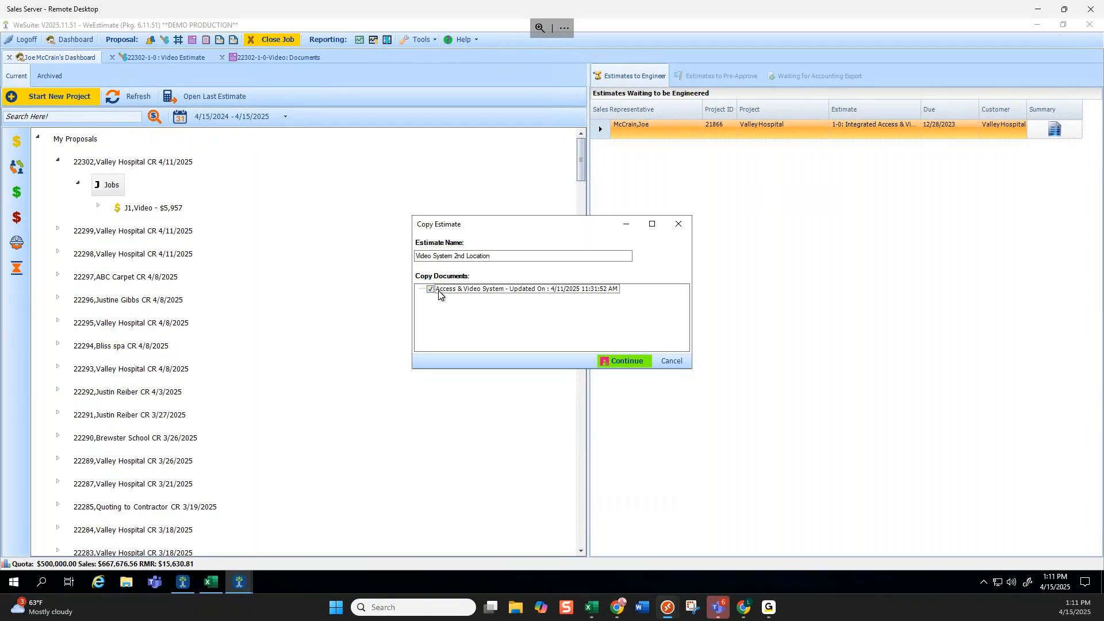
{"action": "left_click", "coordinate": [431, 290]}
{"action": "left_click", "coordinate": [431, 290]}
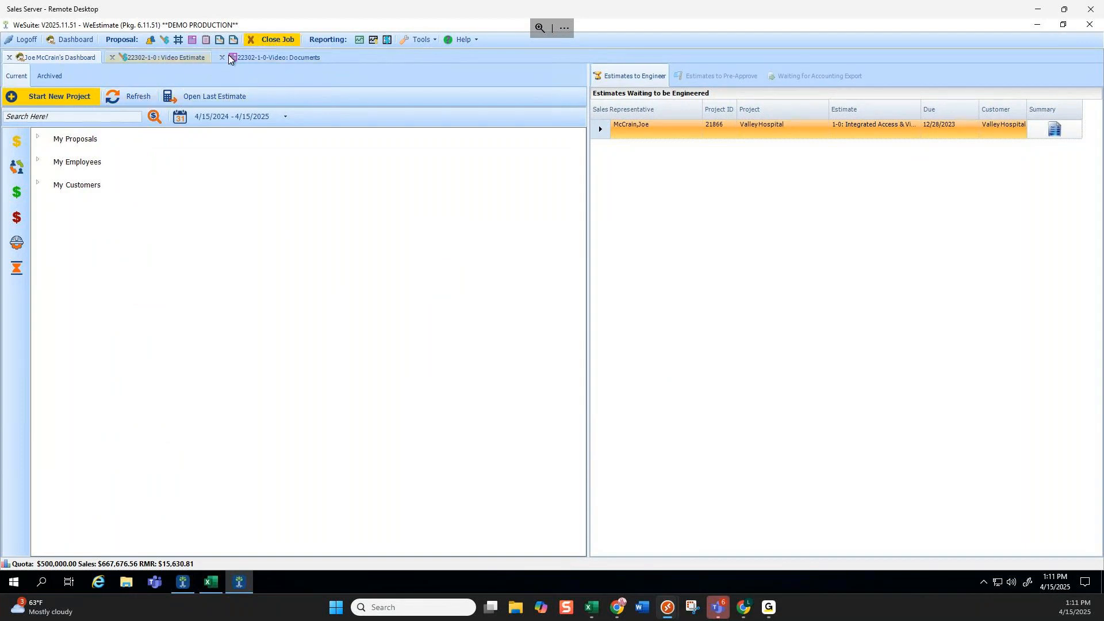
Close the Video estimate and expand project 22302 to select the Video System 2nd Location job.
{"action": "left_click", "coordinate": [278, 39]}
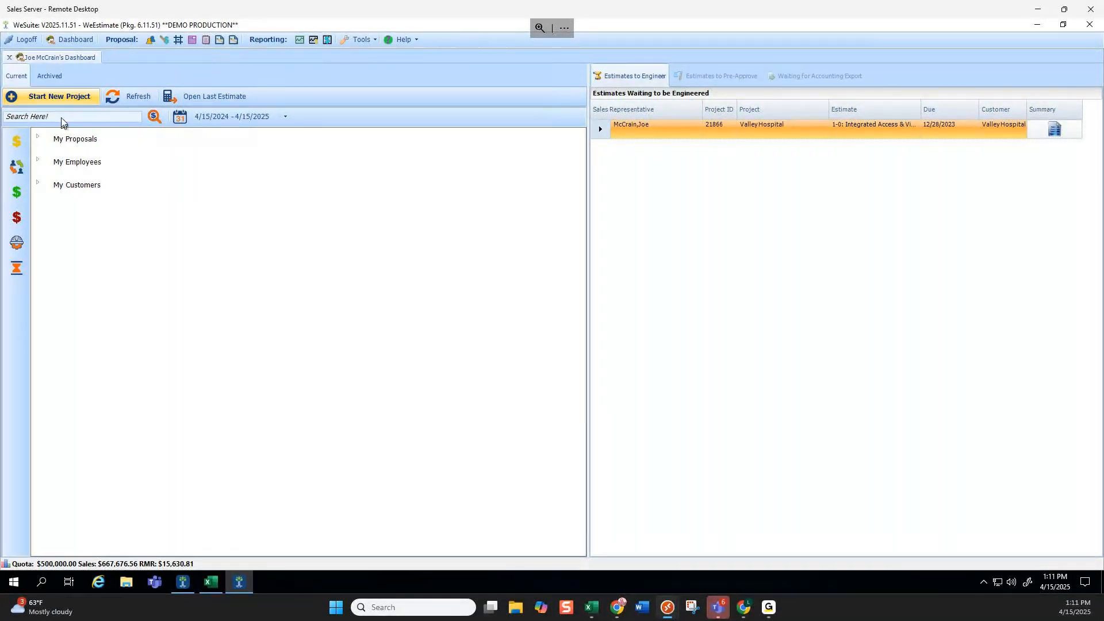
{"action": "left_click", "coordinate": [38, 135]}
{"action": "left_click", "coordinate": [57, 160]}
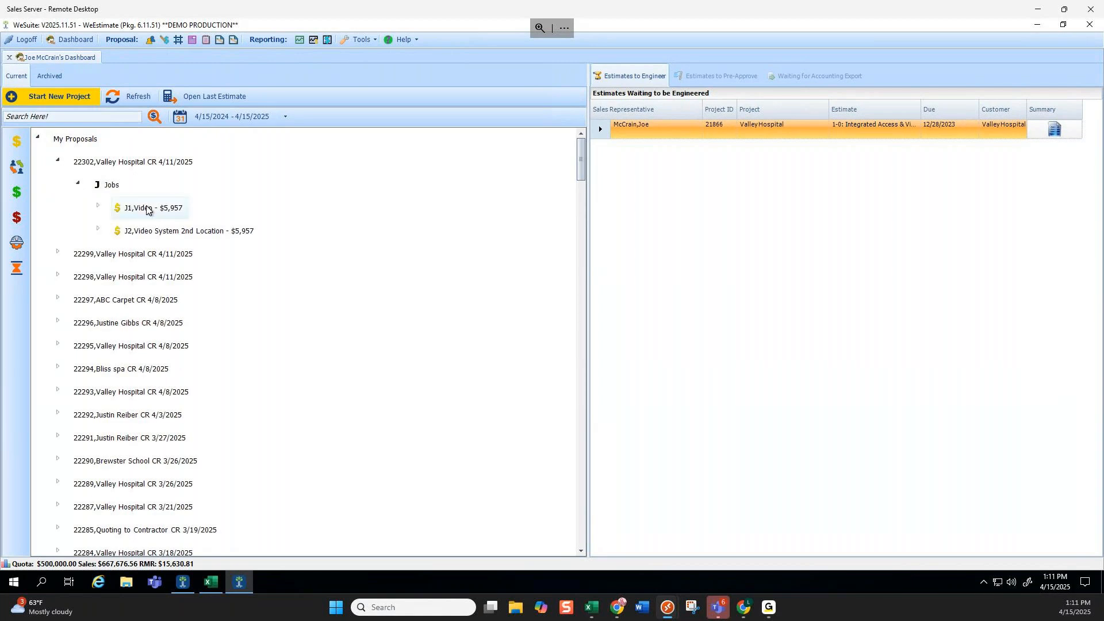
{"action": "left_click", "coordinate": [154, 232]}
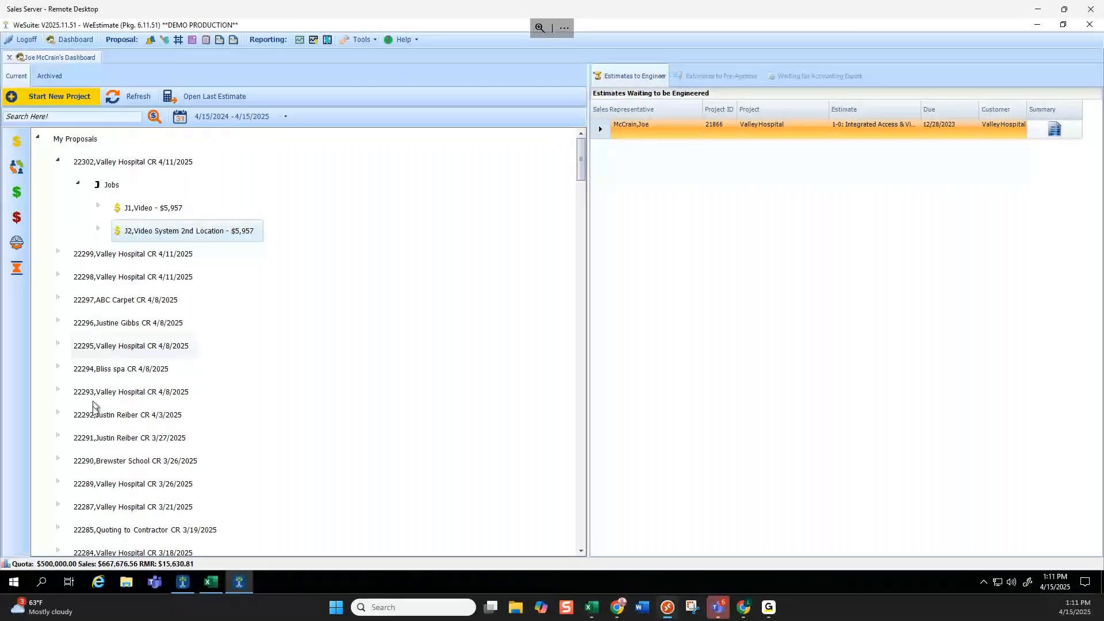
Copy the Inspection job from the Brewster School project 22290.
{"action": "scroll", "coordinate": [94, 407], "scroll_direction": "down", "scroll_amount": 2}
{"action": "left_click", "coordinate": [57, 414]}
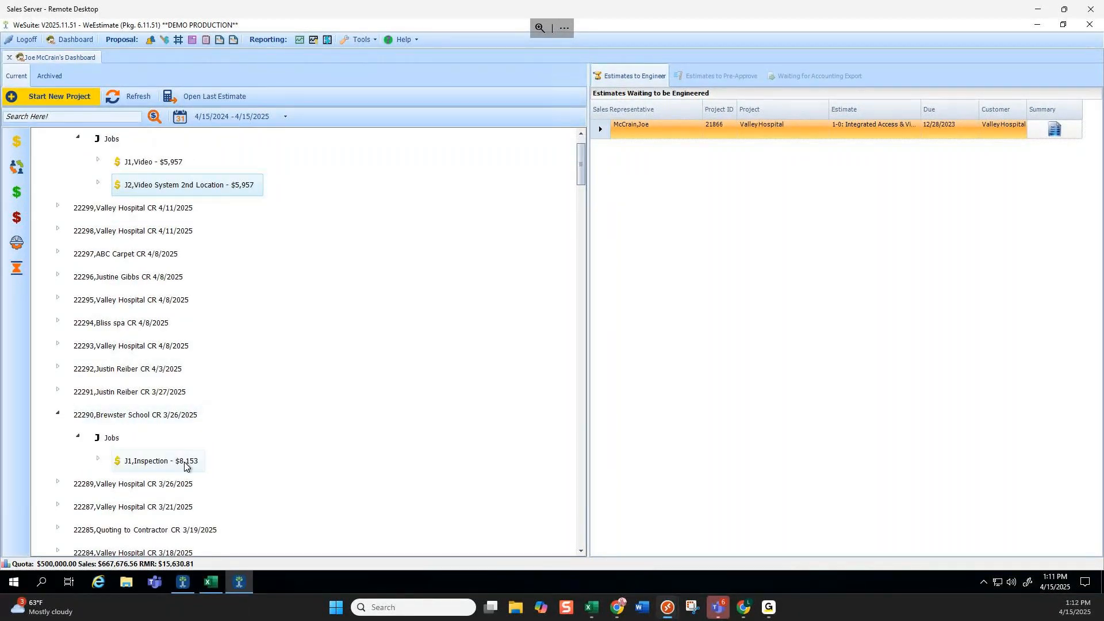
{"action": "left_click", "coordinate": [184, 466]}
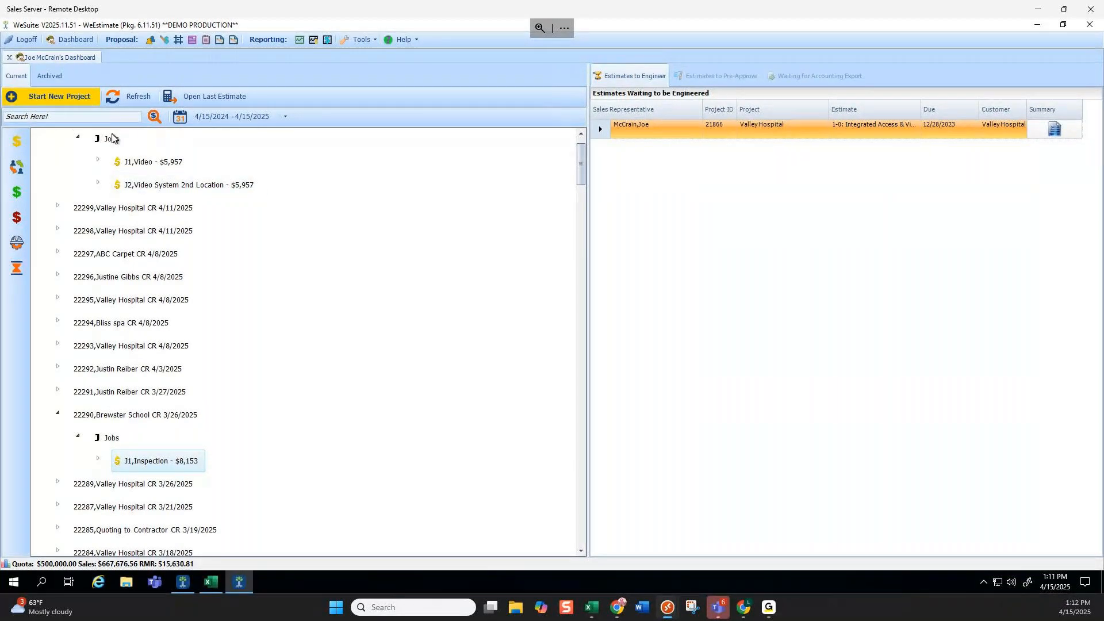
{"action": "right_click", "coordinate": [184, 463]}
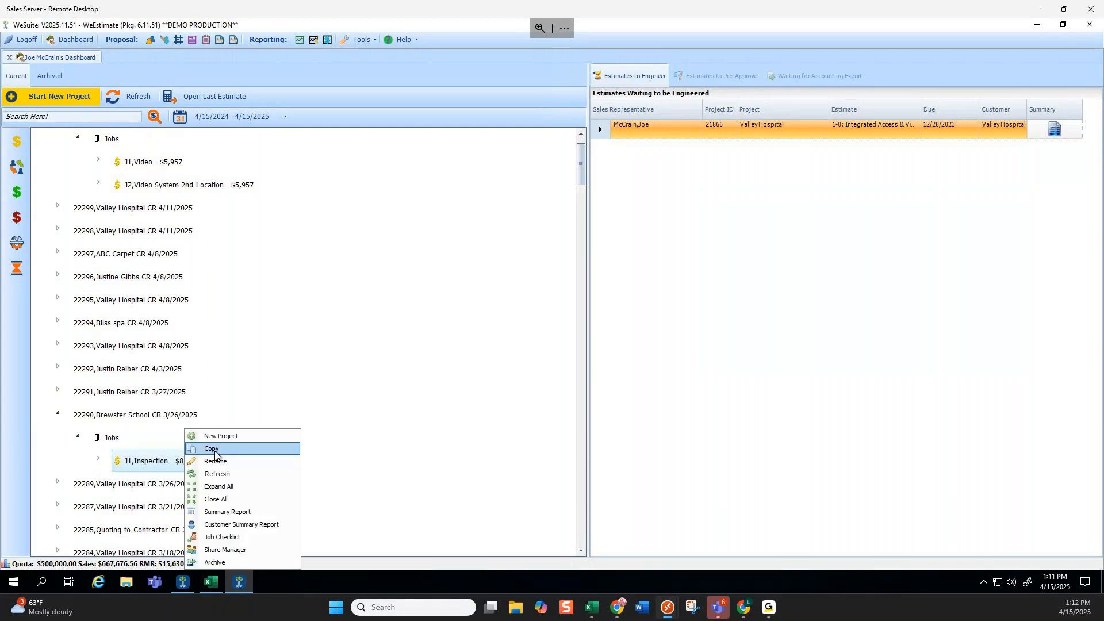
{"action": "left_click", "coordinate": [322, 448]}
Paste the Inspection job into project 22302's Jobs and confirm the copy.
{"action": "scroll", "coordinate": [322, 448], "scroll_direction": "up", "scroll_amount": 2}
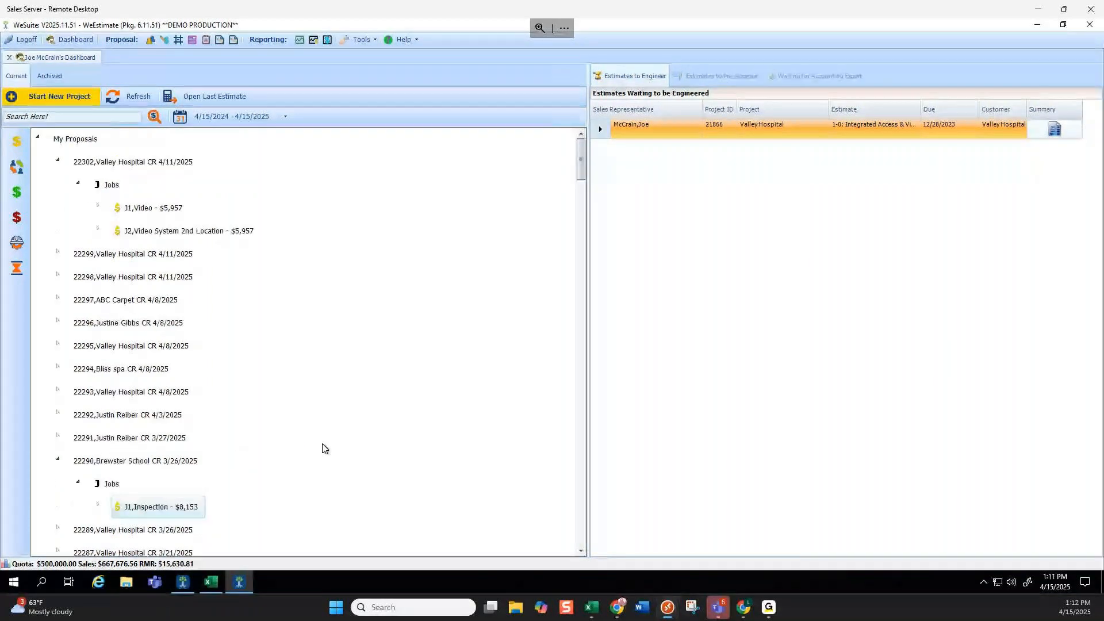
{"action": "left_click", "coordinate": [105, 186]}
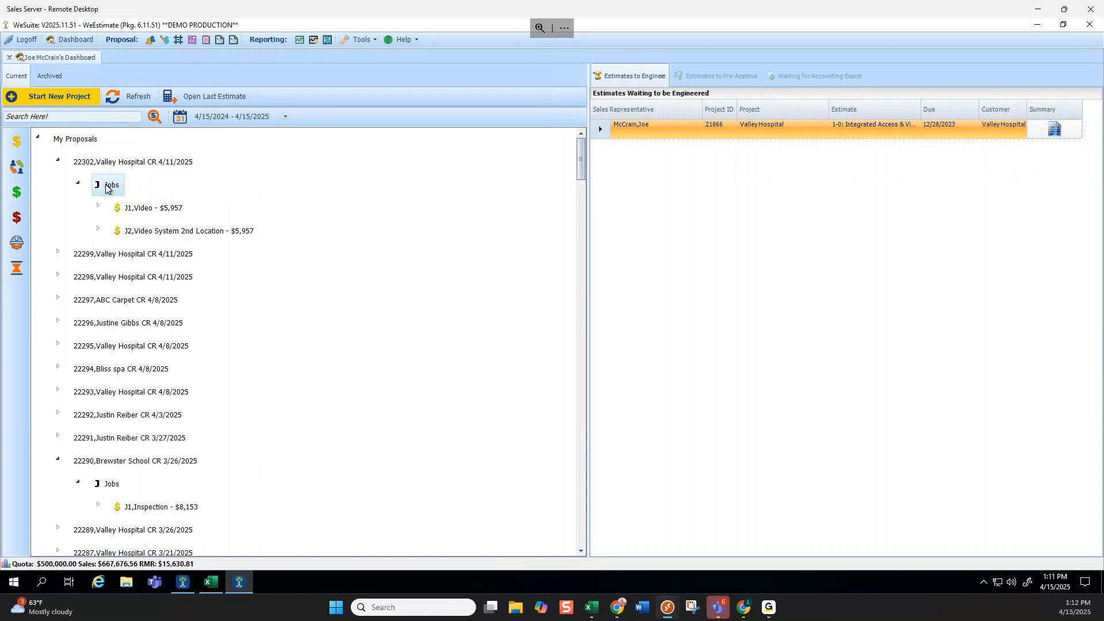
{"action": "right_click", "coordinate": [106, 187]}
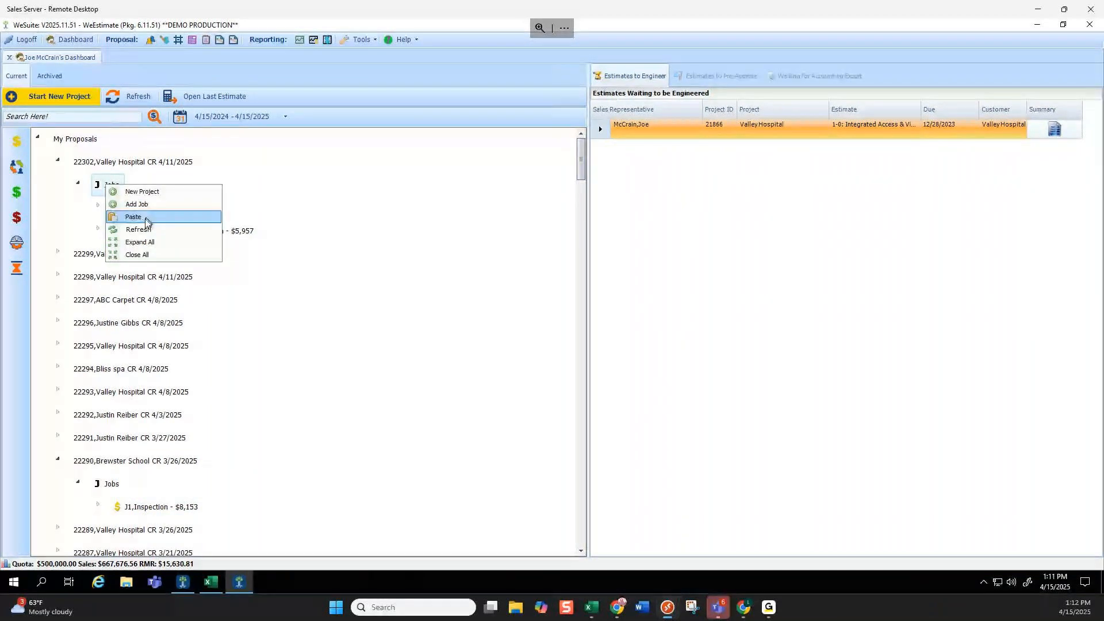
{"action": "left_click", "coordinate": [341, 216]}
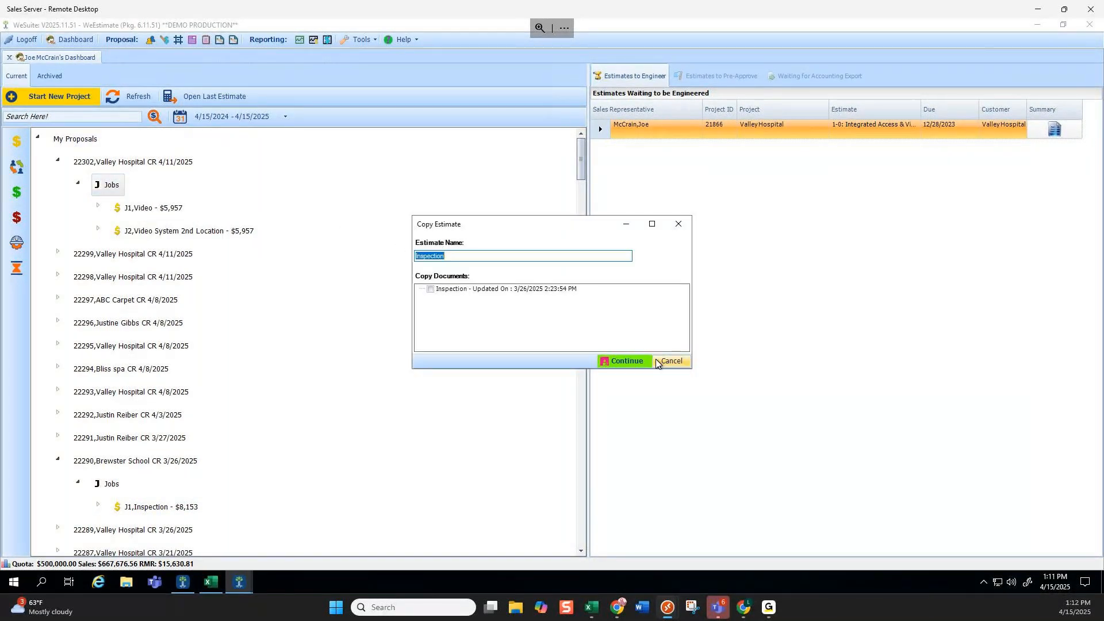
{"action": "left_click", "coordinate": [631, 362]}
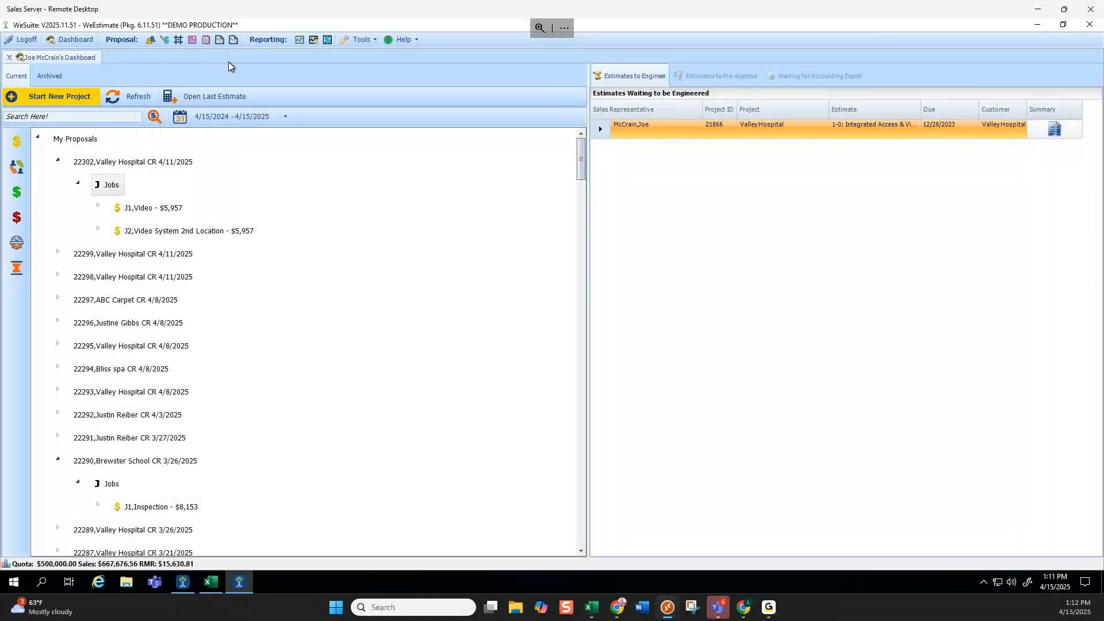
Open and close the new 22302 Inspection estimate, then re-expand project 22302's jobs.
{"action": "double_click", "coordinate": [86, 164]}
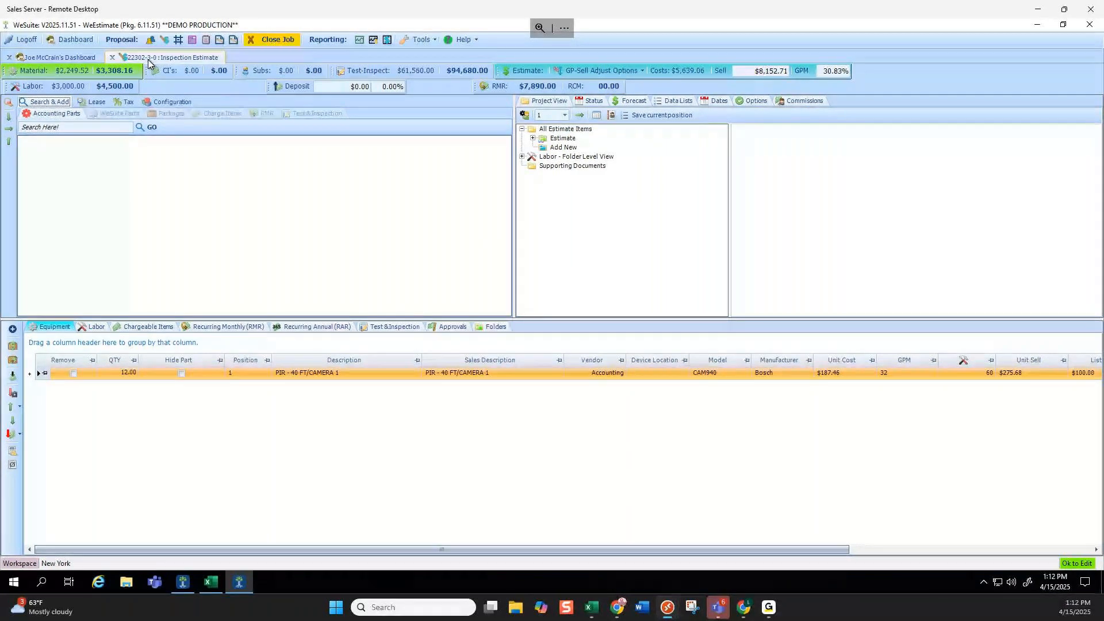
{"action": "left_click", "coordinate": [253, 40]}
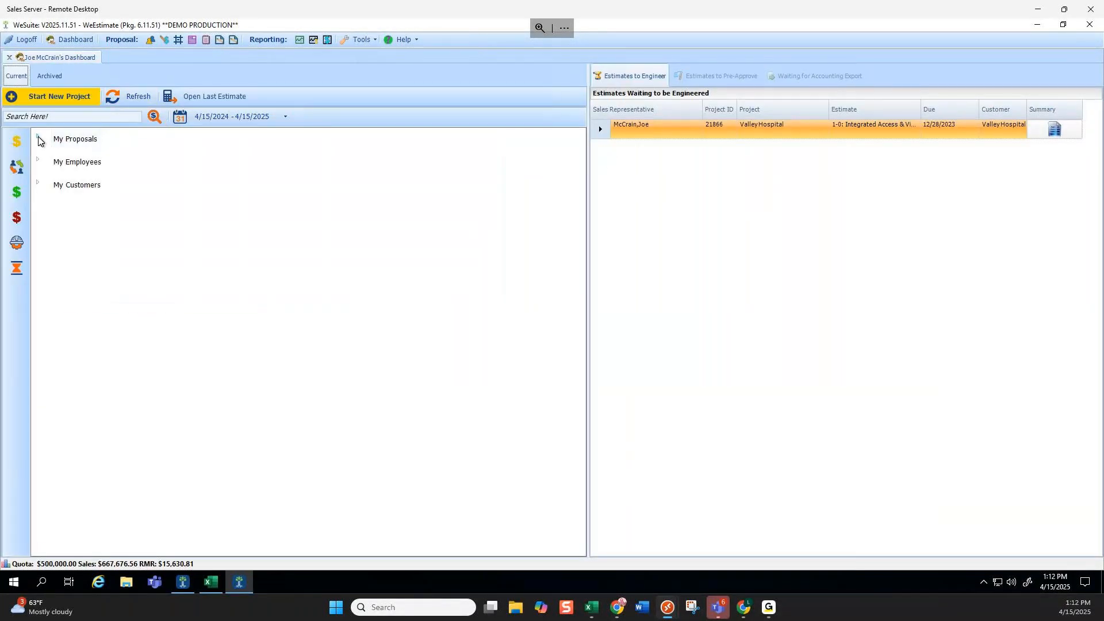
{"action": "left_click", "coordinate": [38, 138]}
{"action": "left_click", "coordinate": [57, 160]}
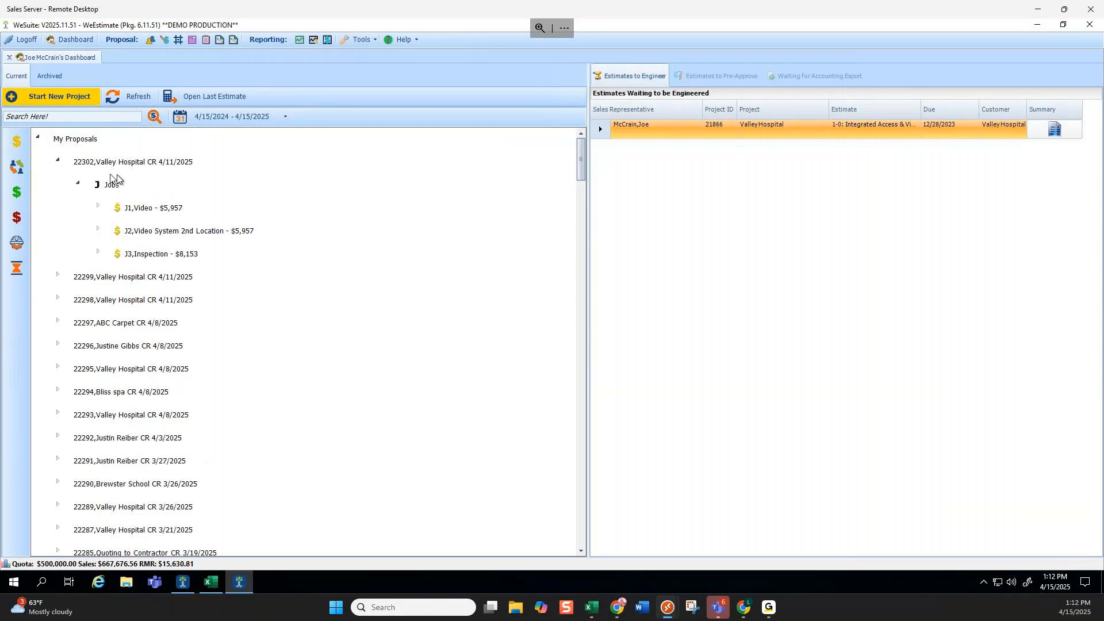
{"action": "right_click", "coordinate": [174, 234]}
{"action": "left_click", "coordinate": [253, 246]}
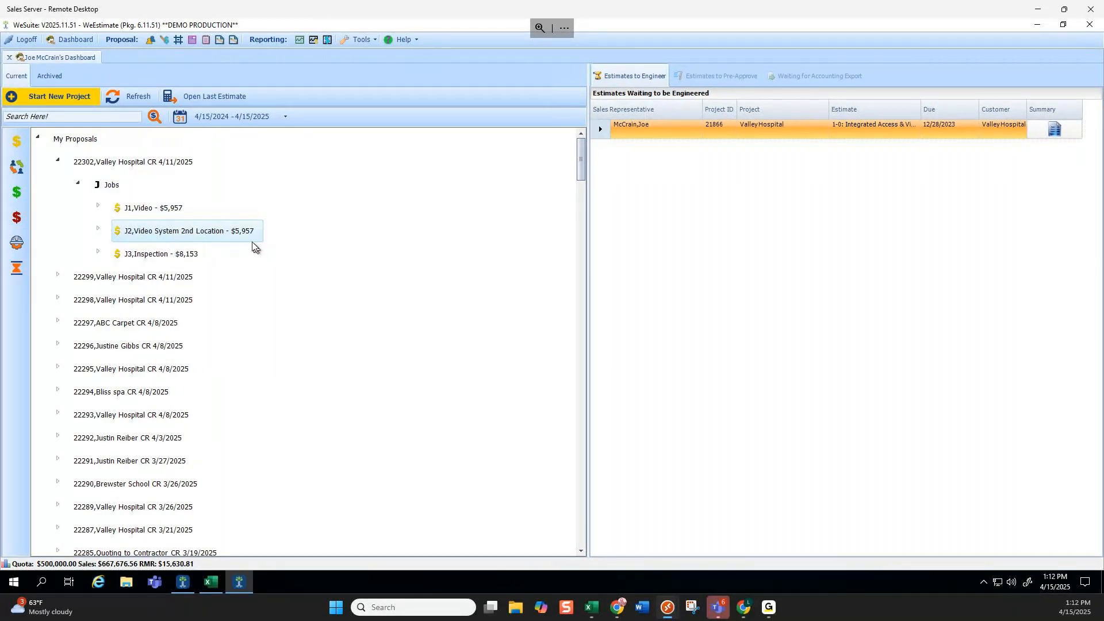
{"action": "right_click", "coordinate": [73, 140]}
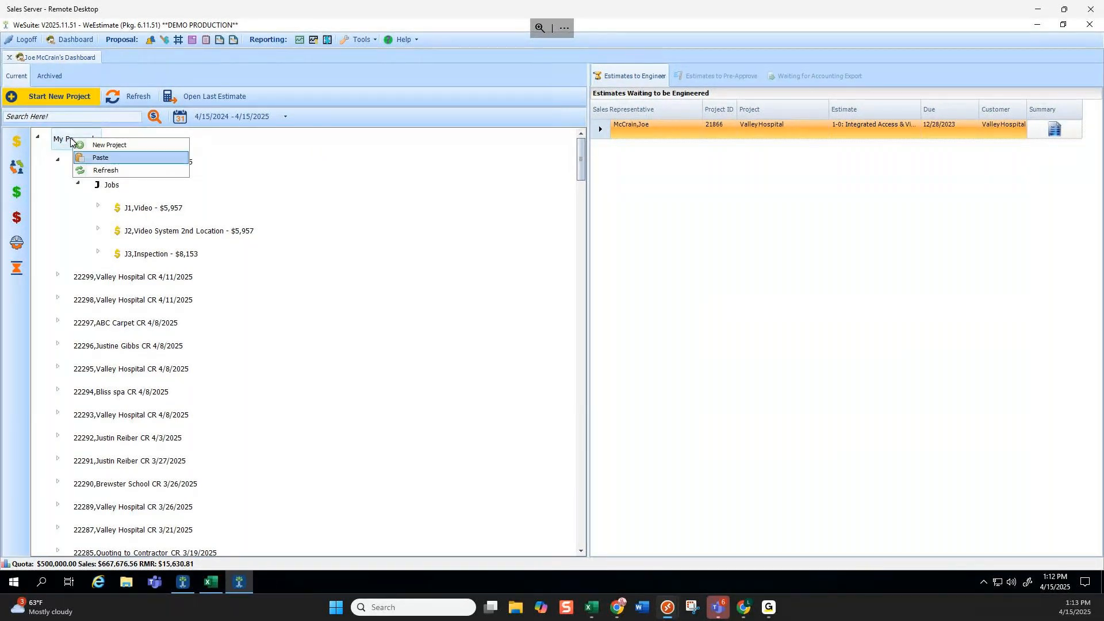
{"action": "left_click", "coordinate": [98, 158]}
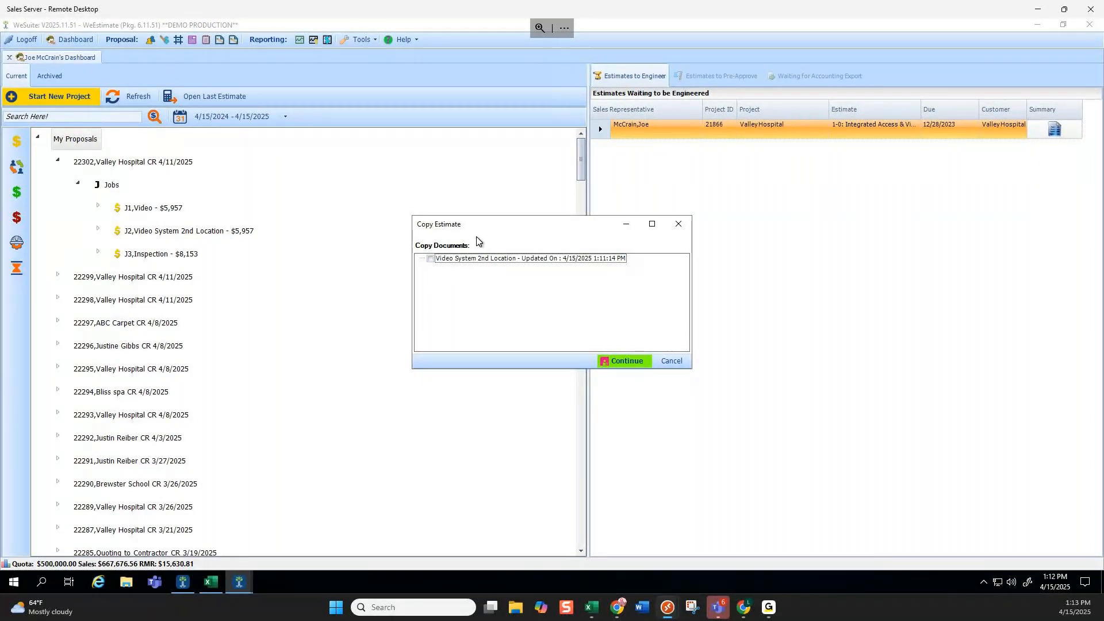
{"action": "left_click", "coordinate": [431, 260]}
{"action": "left_click", "coordinate": [641, 361]}
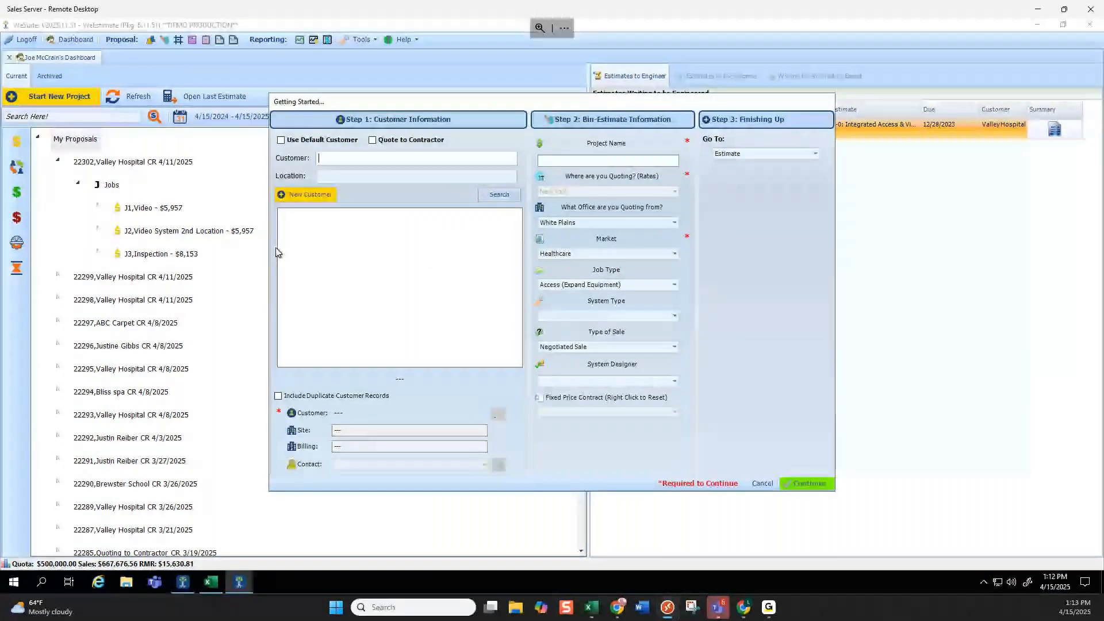
{"action": "left_click_drag", "start_coordinate": [468, 101], "coordinate": [483, 105]}
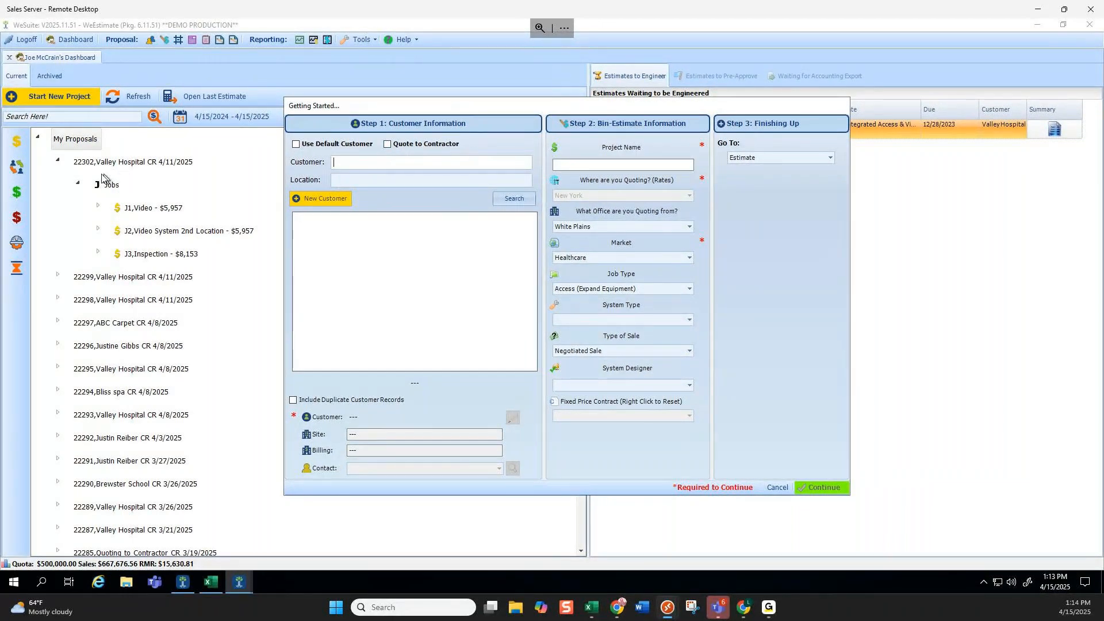
{"action": "left_click", "coordinate": [776, 487]}
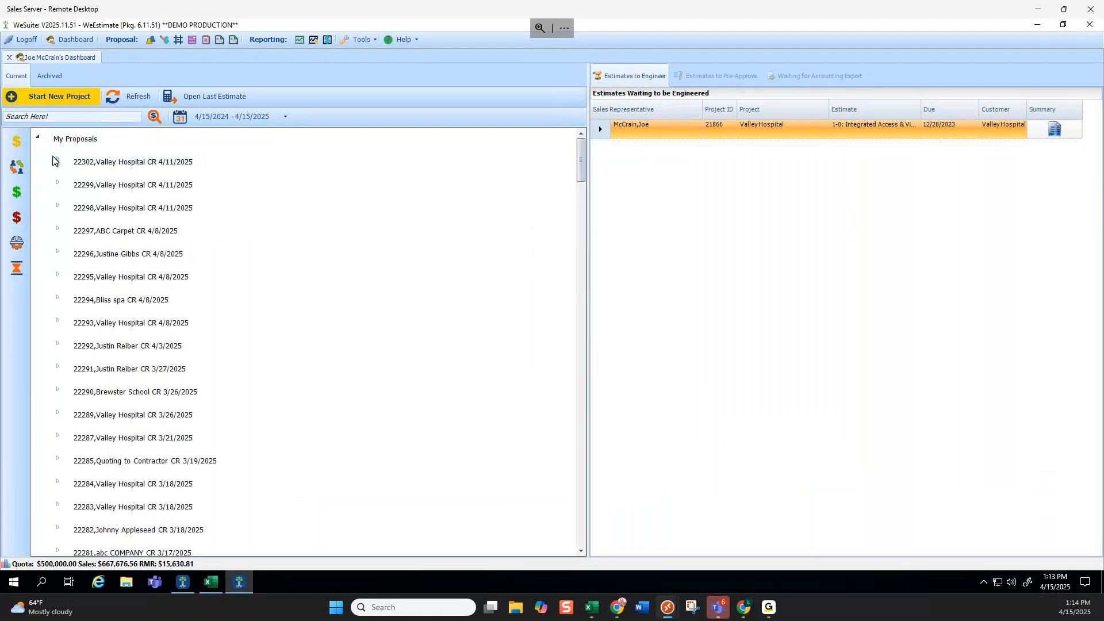
Expand project 22302 to list J1 Video, J2 Video System 2nd Location and J3 Inspection, then select its row.
{"action": "double_click", "coordinate": [75, 164]}
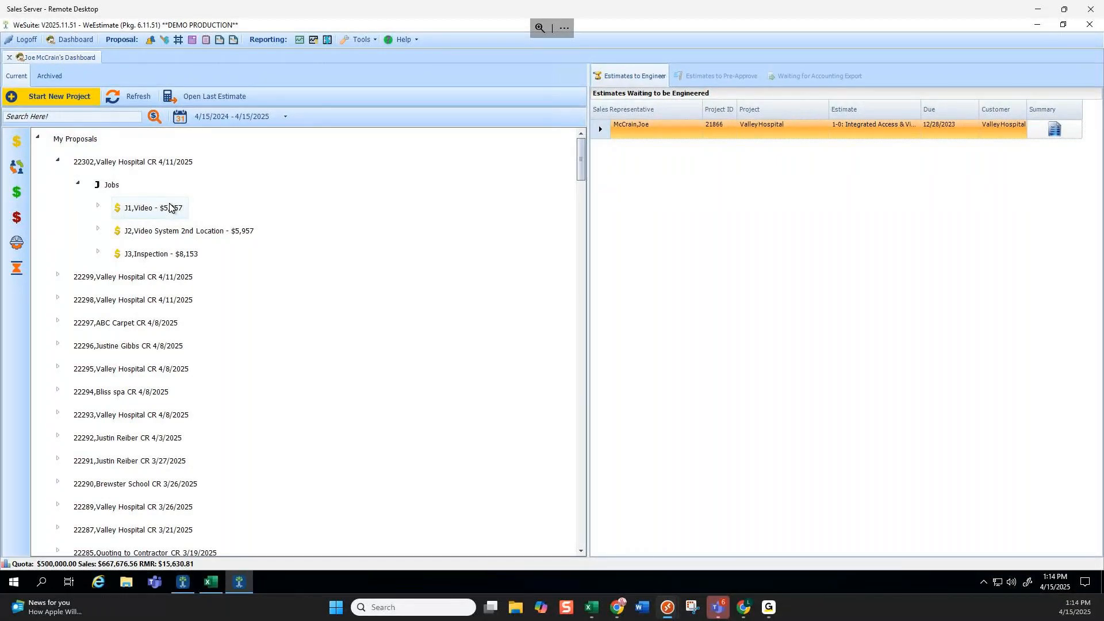
{"action": "right_click", "coordinate": [170, 207]}
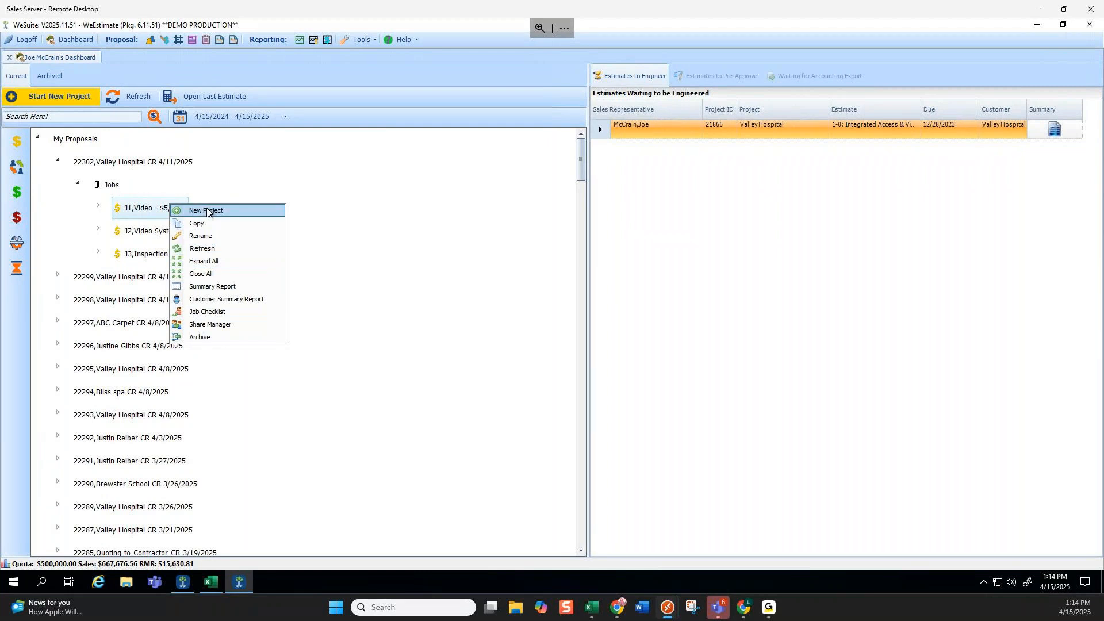
{"action": "left_click", "coordinate": [105, 166]}
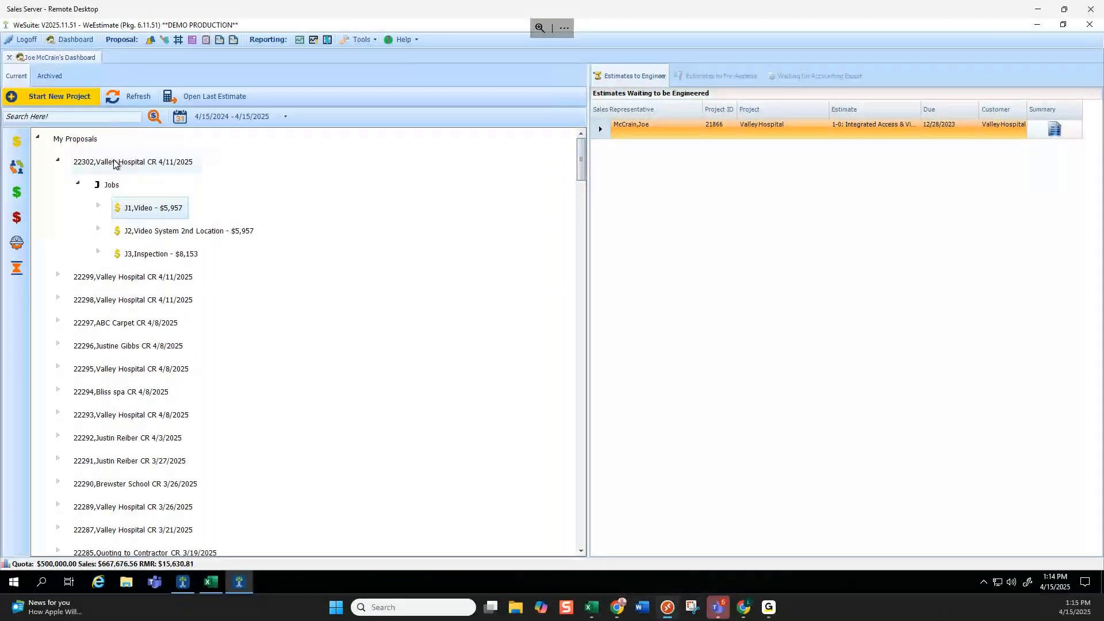
{"action": "left_click", "coordinate": [114, 162]}
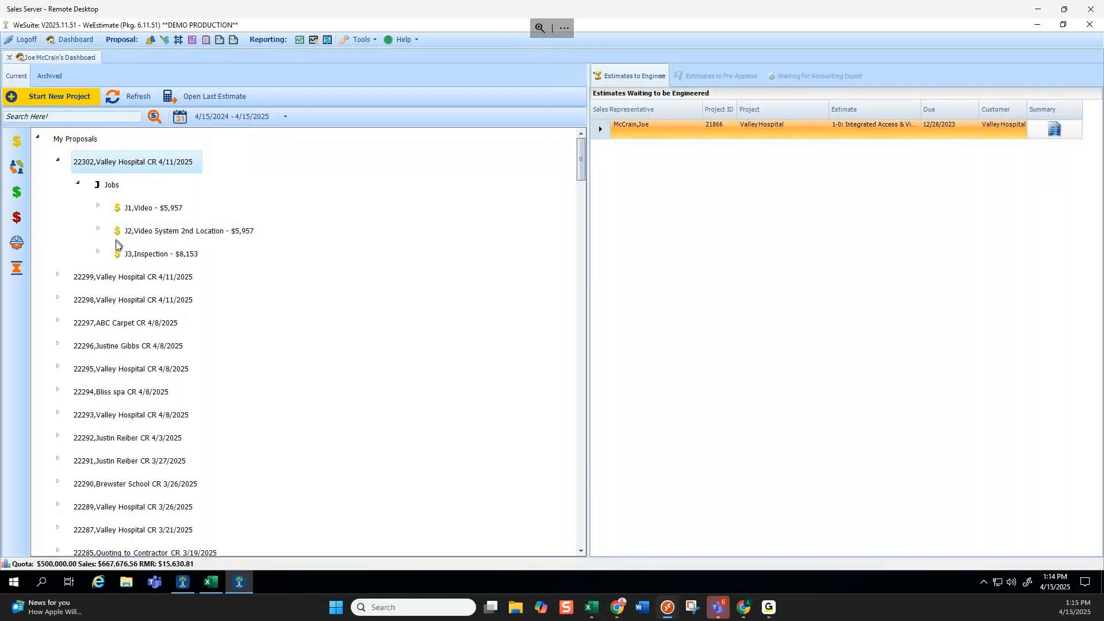
Review project 22302's Quote Bin Pass Manager user list and cancel without passing the bin.
{"action": "right_click", "coordinate": [120, 165]}
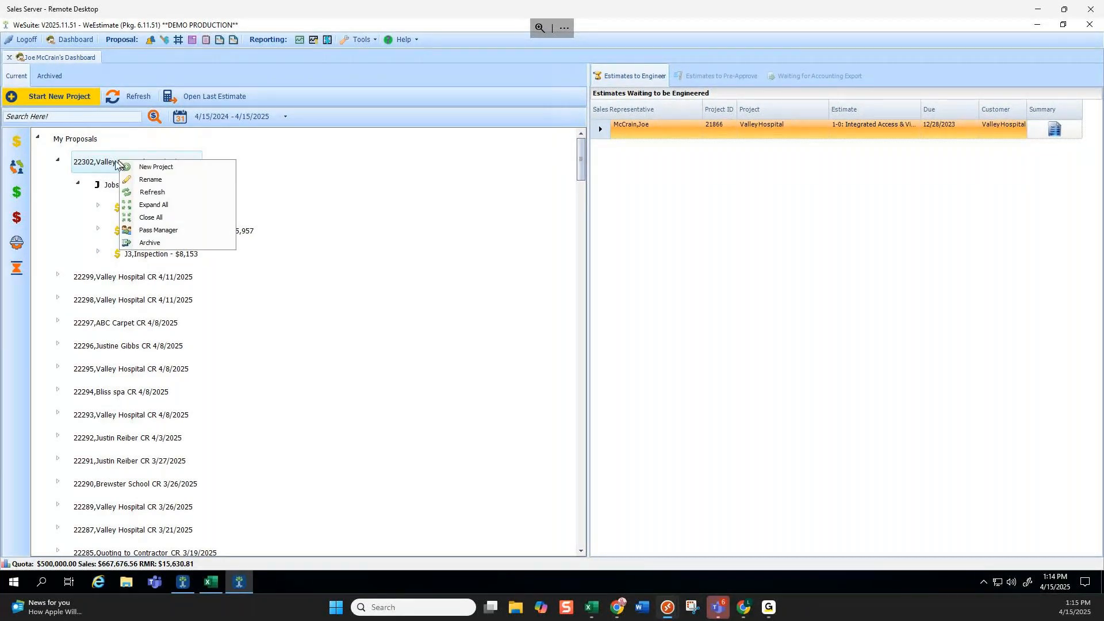
{"action": "left_click", "coordinate": [155, 230]}
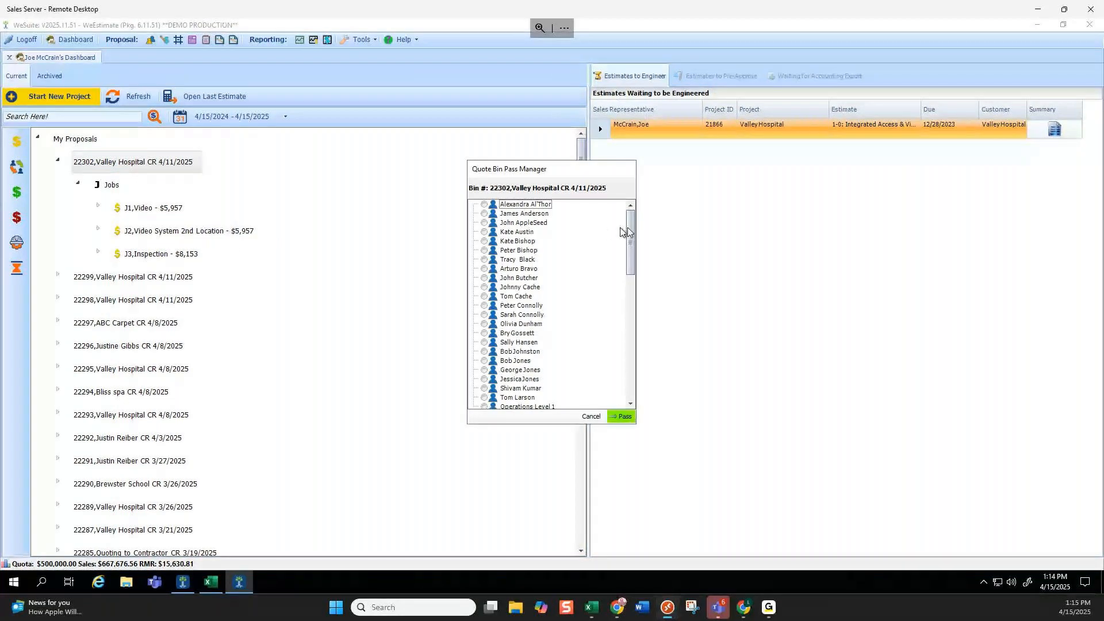
{"action": "mouse_move", "coordinate": [629, 227]}
{"action": "left_mouse_down"}
{"action": "mouse_move", "coordinate": [631, 322]}
{"action": "mouse_move", "coordinate": [636, 215]}
{"action": "left_mouse_up"}
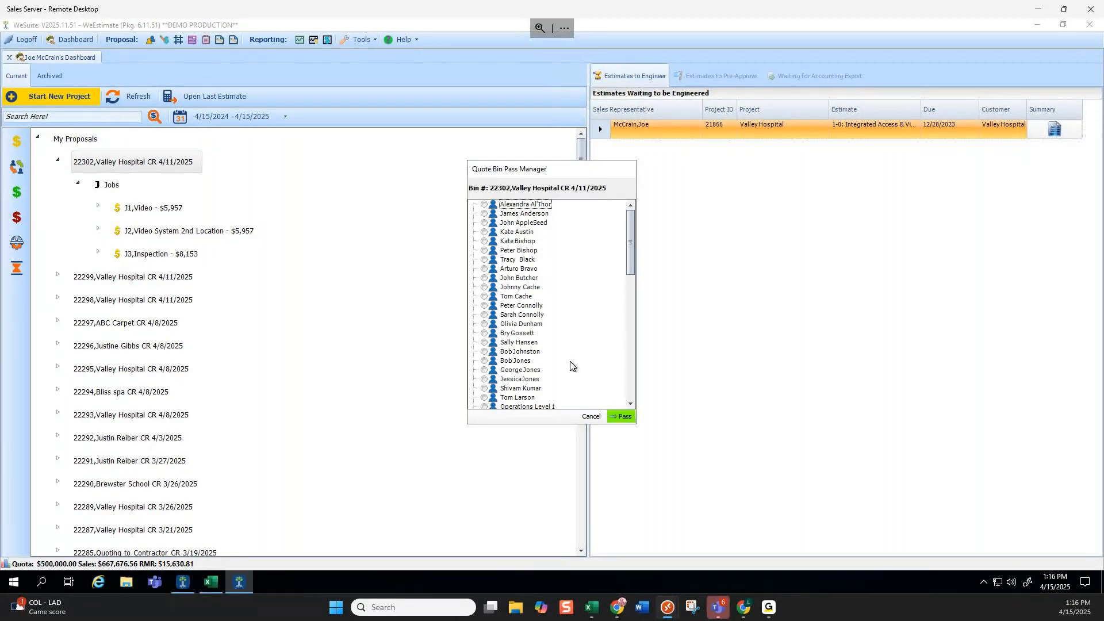
{"action": "left_click", "coordinate": [591, 416]}
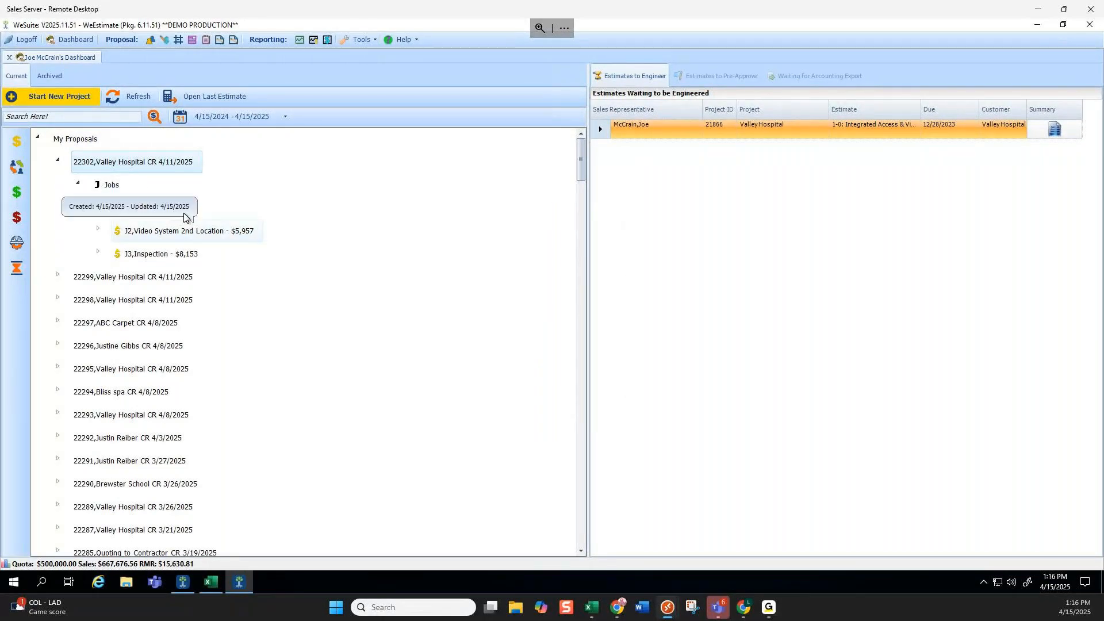
Open the J1 Video estimate and expand its 1st Floor and 2nd Floor folders.
{"action": "left_click", "coordinate": [166, 209]}
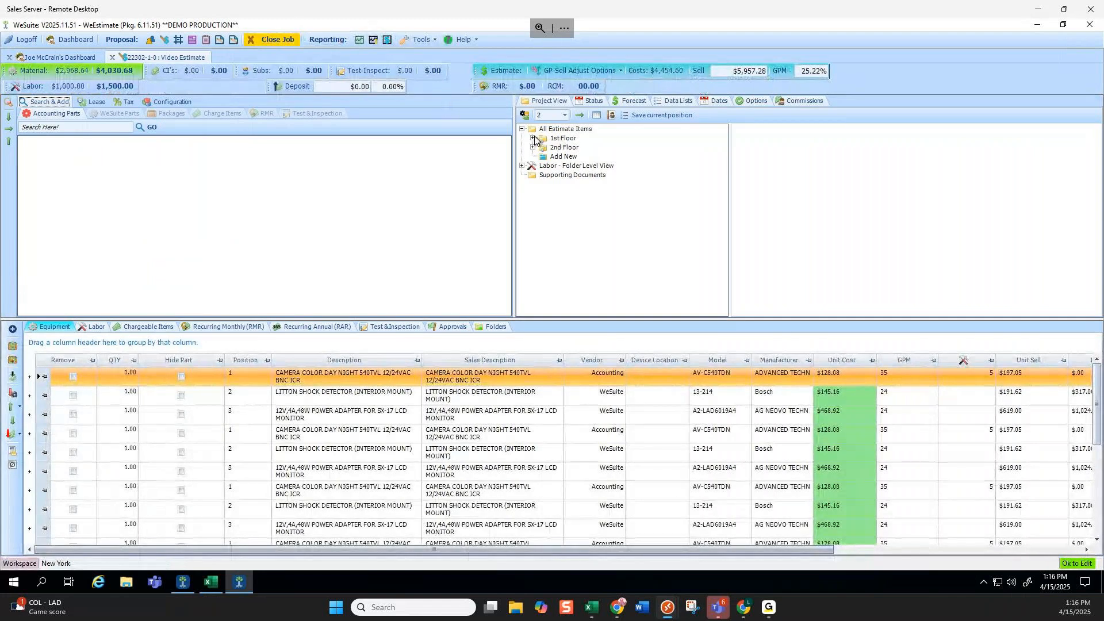
{"action": "left_click", "coordinate": [533, 138]}
{"action": "left_click", "coordinate": [532, 175]}
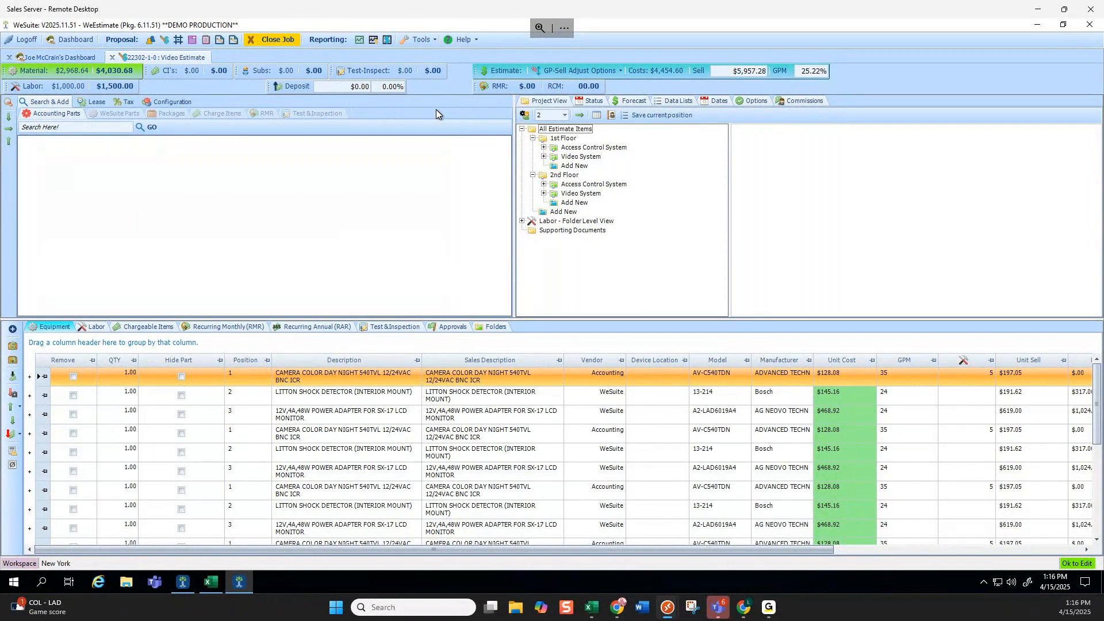
Browse the chargeable, recurring, inspection, accounting and WeSuite parts catalogues in Search & Add.
{"action": "left_click", "coordinate": [222, 116]}
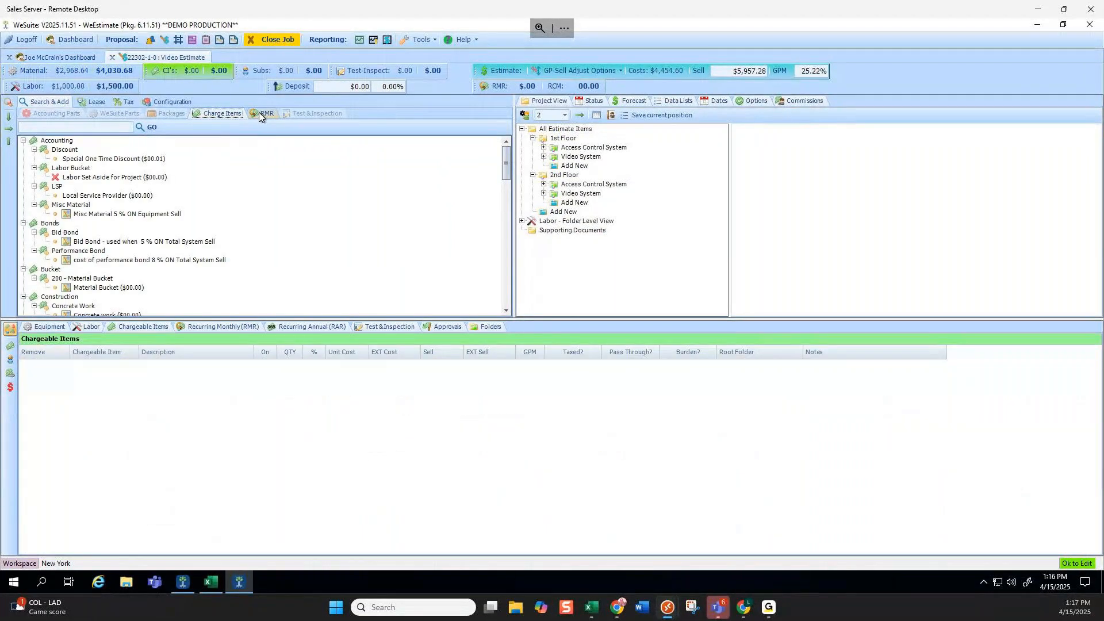
{"action": "left_click", "coordinate": [259, 113]}
{"action": "left_click", "coordinate": [307, 112]}
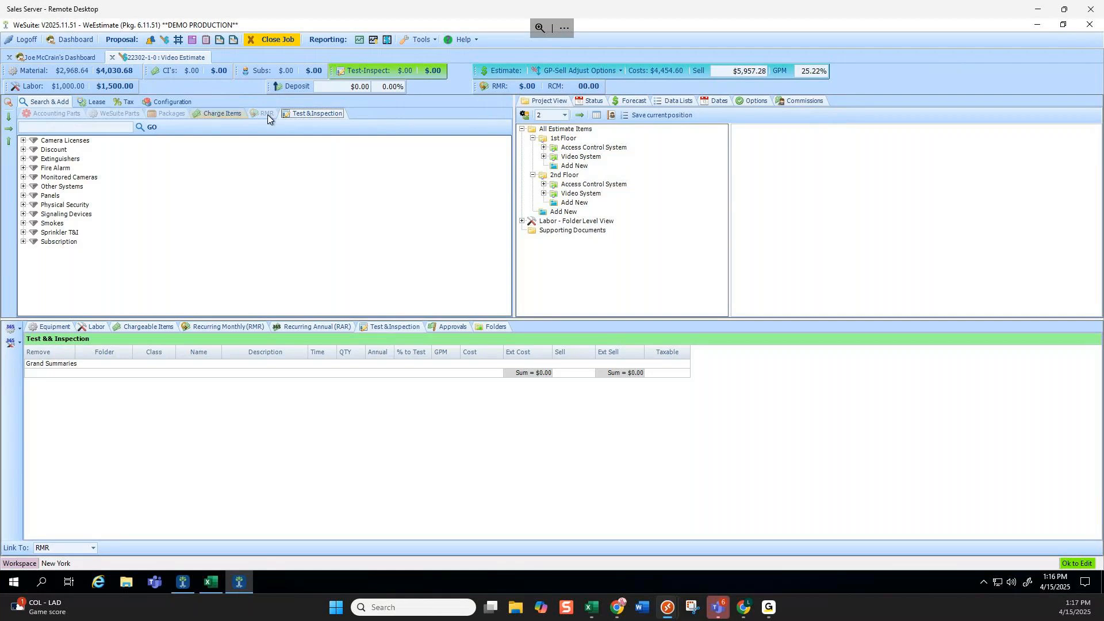
{"action": "left_click", "coordinate": [54, 114]}
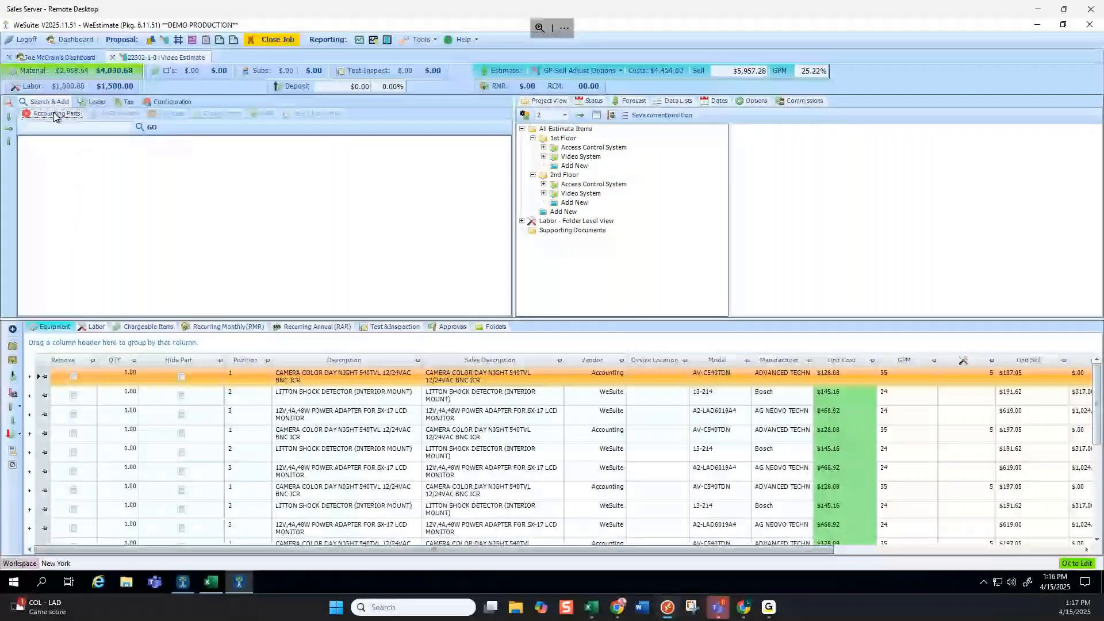
{"action": "left_click", "coordinate": [124, 113]}
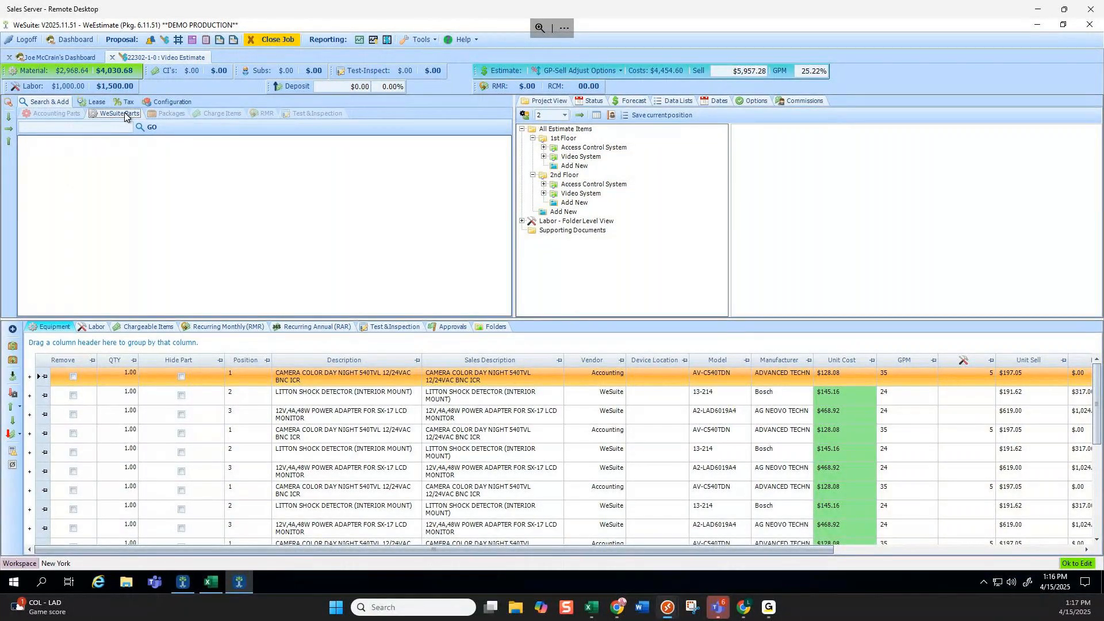
{"action": "left_click", "coordinate": [64, 115]}
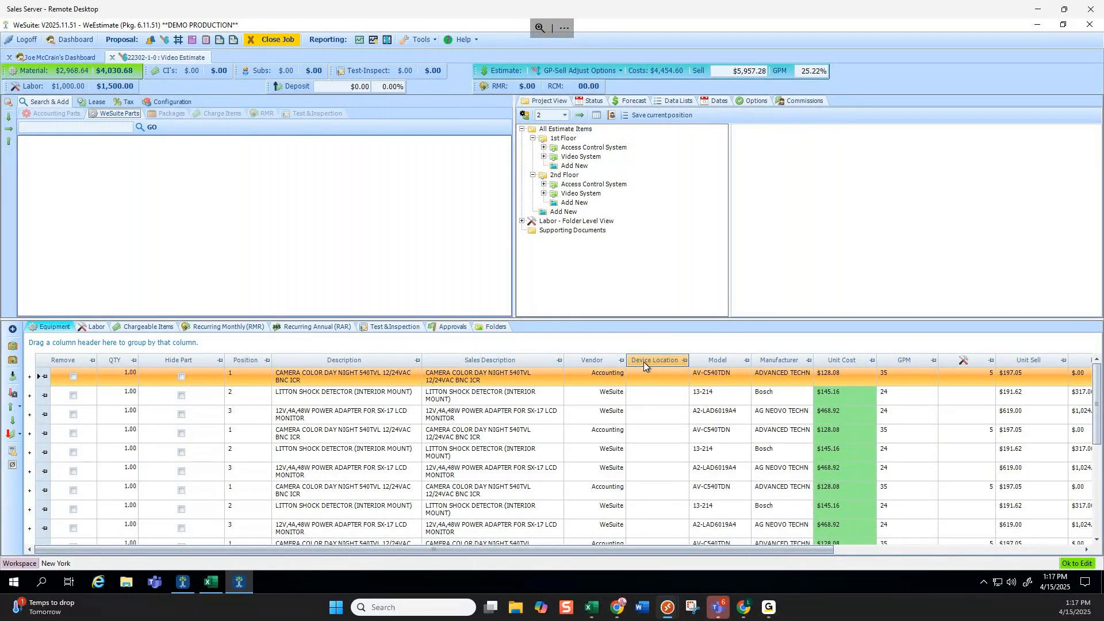
Move Vendor beside Position and give the first camera device locations '(1) front floor' and '(1) back floor'.
{"action": "left_click_drag", "start_coordinate": [594, 355], "coordinate": [302, 360]}
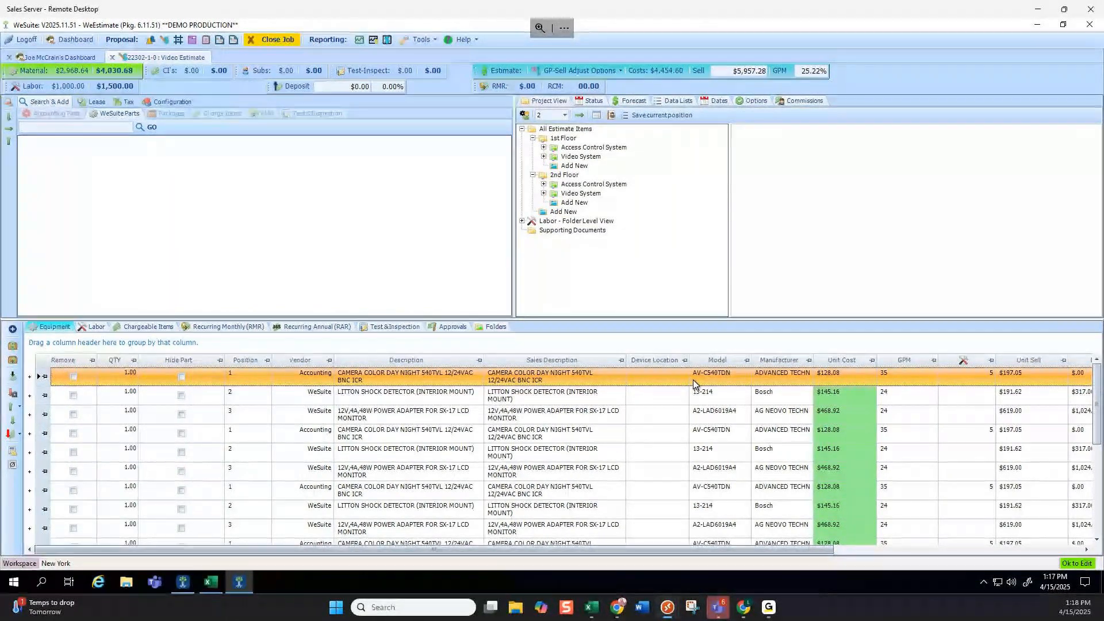
{"action": "left_click", "coordinate": [657, 375]}
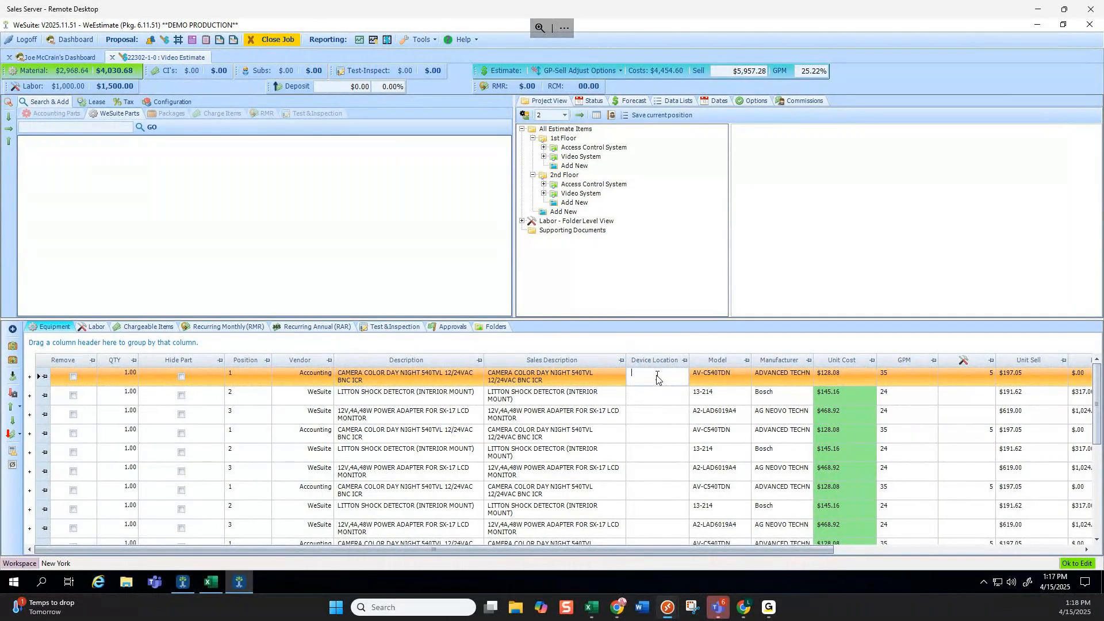
{"action": "type", "text": "9"}
{"action": "key", "text": "BackSpace"}
{"action": "type", "text": "(1"}
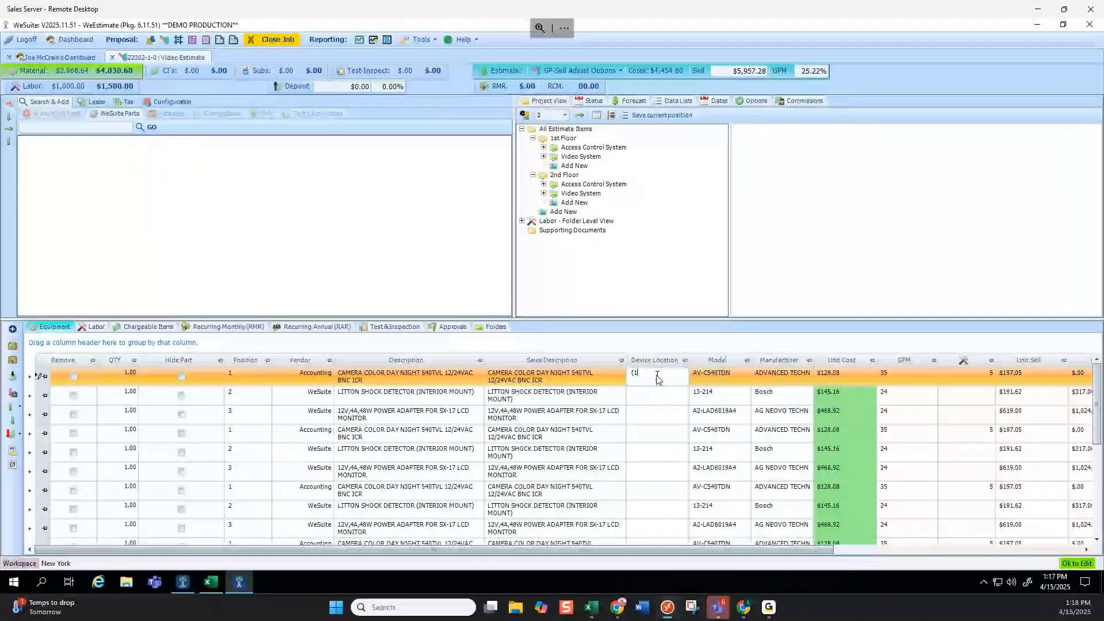
{"action": "type", "text": ") f"}
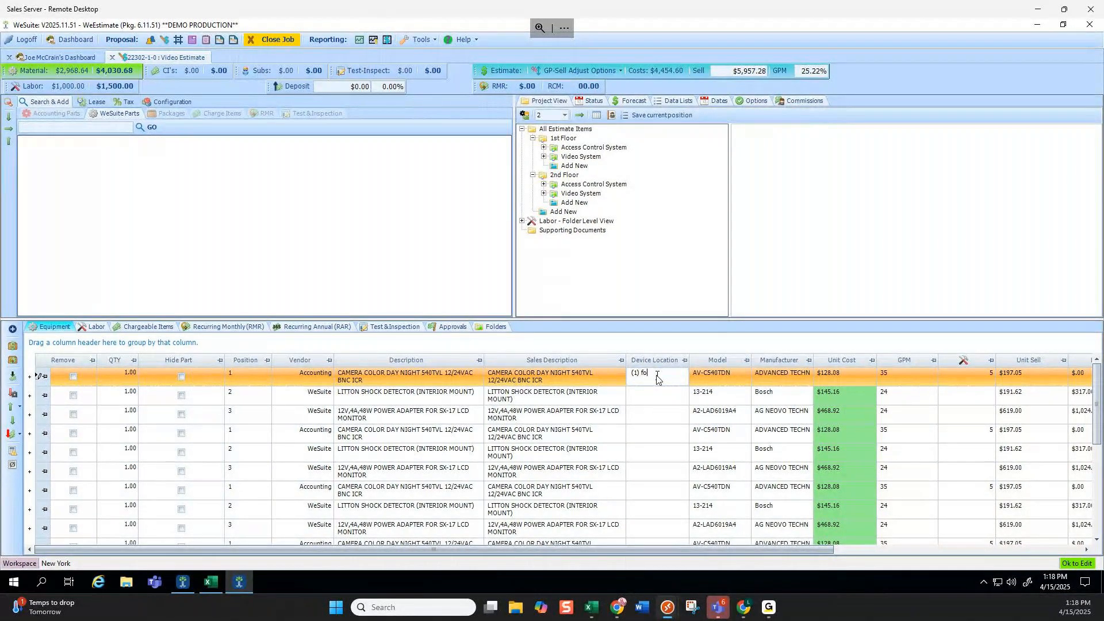
{"action": "type", "text": "ront floor"}
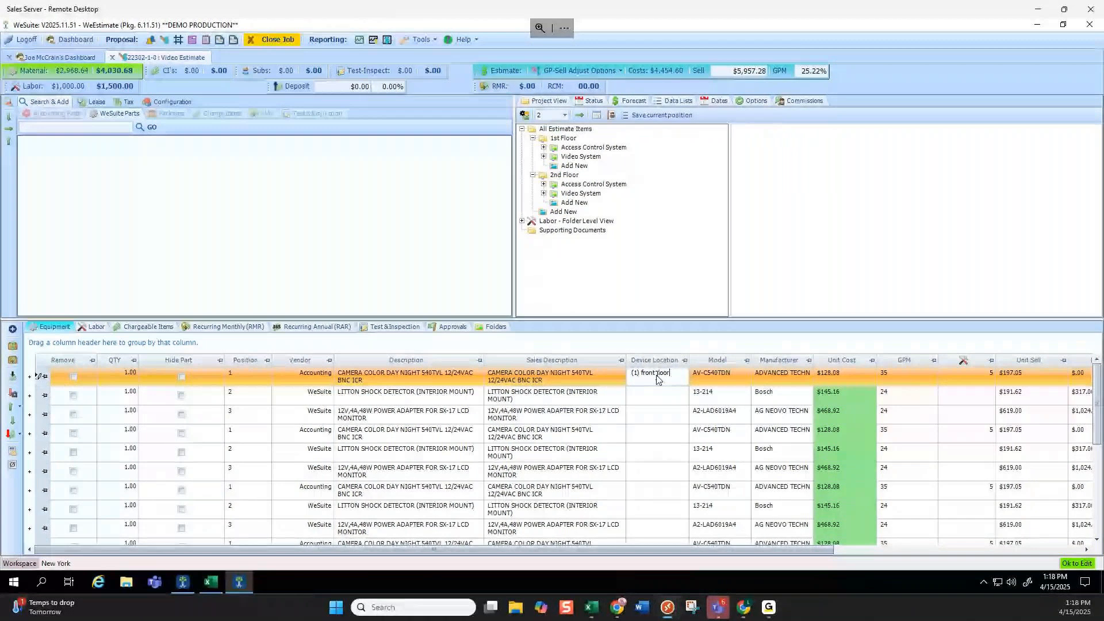
{"action": "key", "text": "Return"}
{"action": "type", "text": "(1) back floor"}
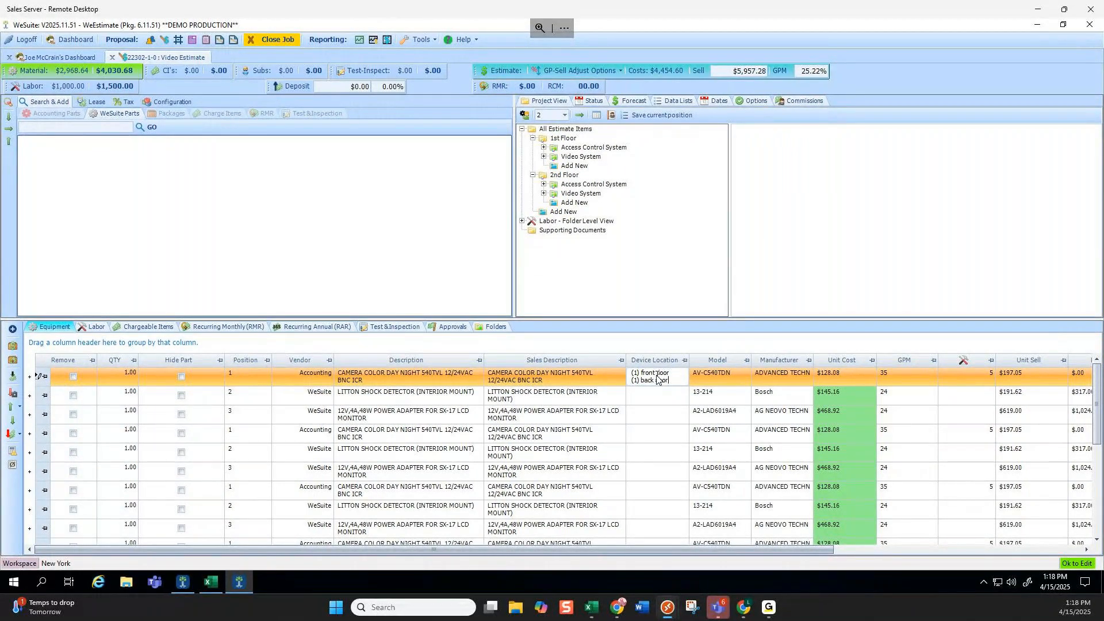
{"action": "left_click", "coordinate": [678, 374]}
{"action": "left_click", "coordinate": [94, 332]}
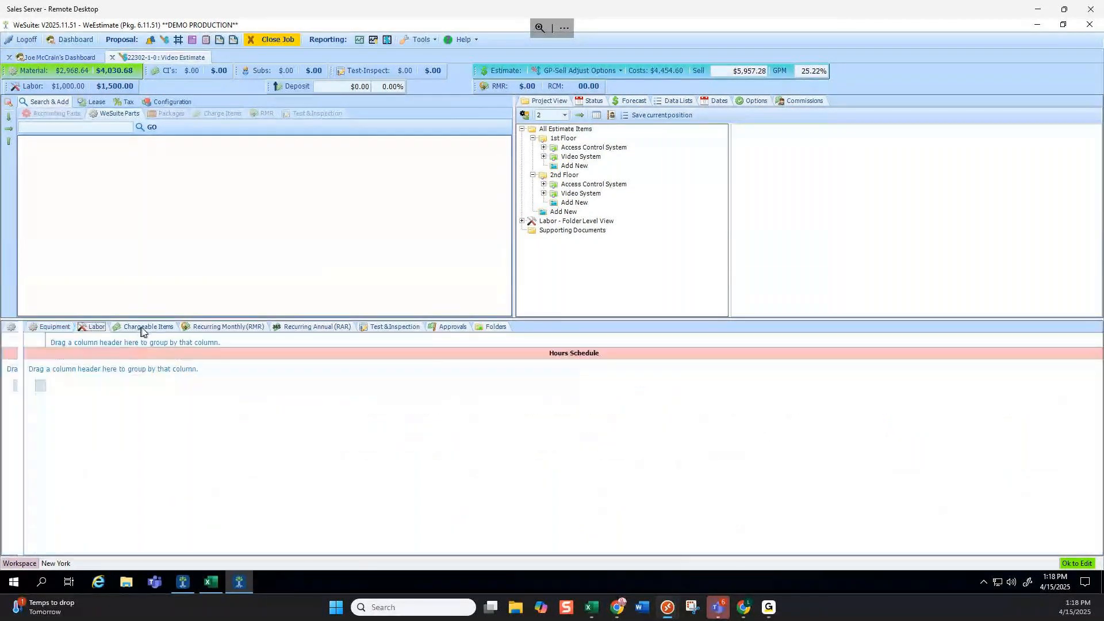
{"action": "left_click", "coordinate": [36, 327]}
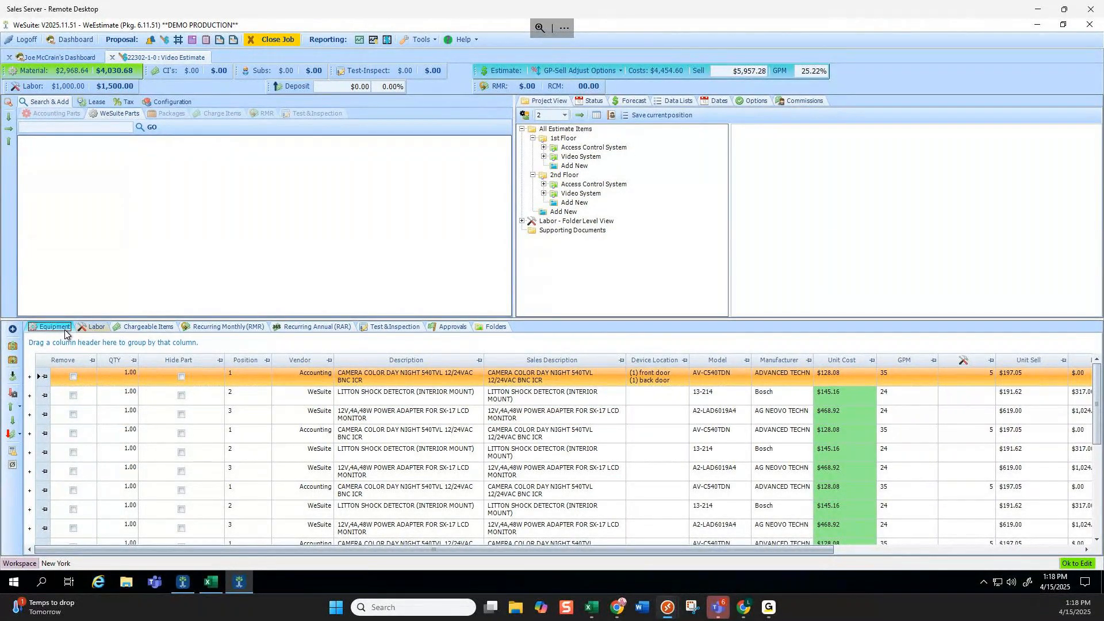
Start a one-time part: manufacturer Honeywell, part number 1234-ab, description 'color camera'.
{"action": "left_click", "coordinate": [13, 329]}
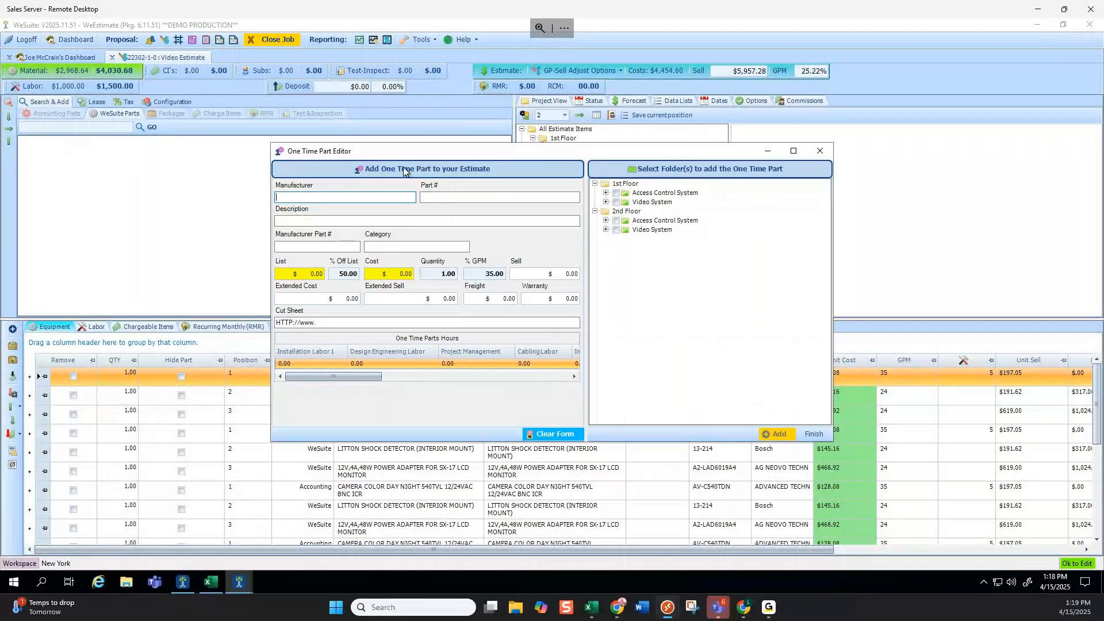
{"action": "mouse_move", "coordinate": [431, 184]}
{"action": "left_mouse_down"}
{"action": "mouse_move", "coordinate": [455, 164]}
{"action": "mouse_move", "coordinate": [443, 167]}
{"action": "left_mouse_up"}
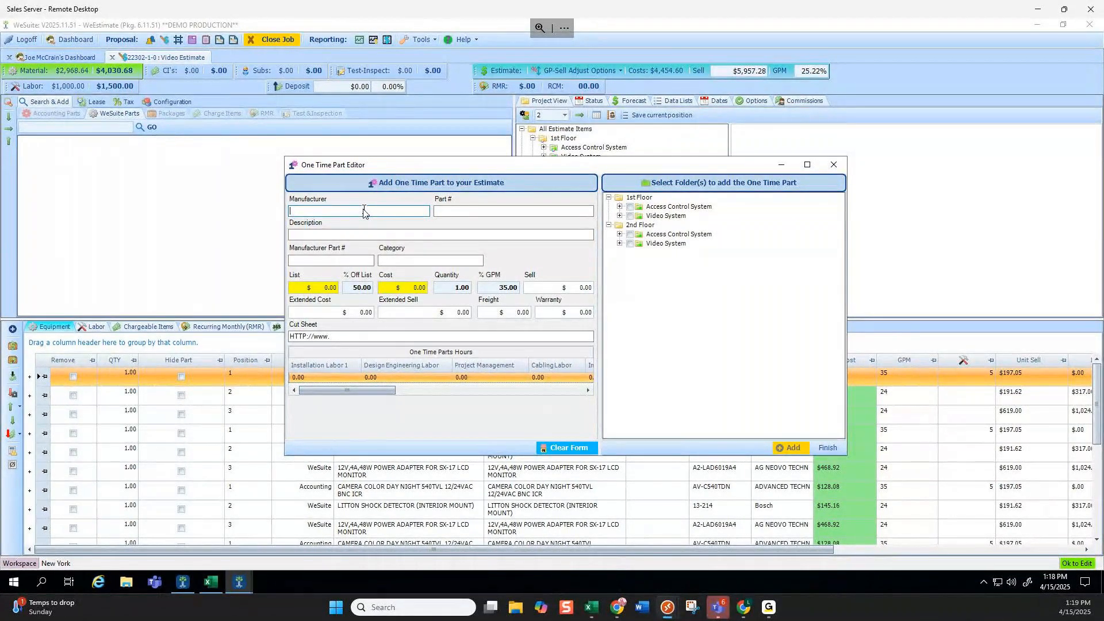
{"action": "type", "text": "Honeywell"}
{"action": "key", "text": "Tab"}
{"action": "type", "text": "1234-ab"}
{"action": "key", "text": "Tab"}
{"action": "type", "text": "color v"}
{"action": "key", "text": "BackSpace"}
{"action": "type", "text": "camera"}
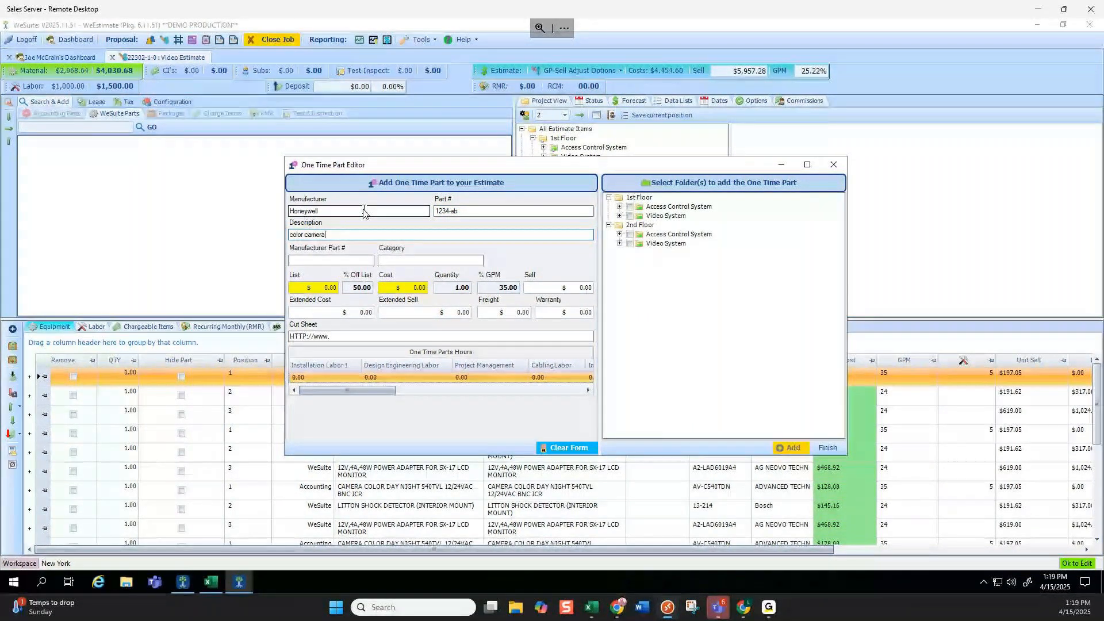
Give the part cost 100, 3 installation labor hours and quantity 5.
{"action": "left_click", "coordinate": [405, 288]}
{"action": "type", "text": "100"}
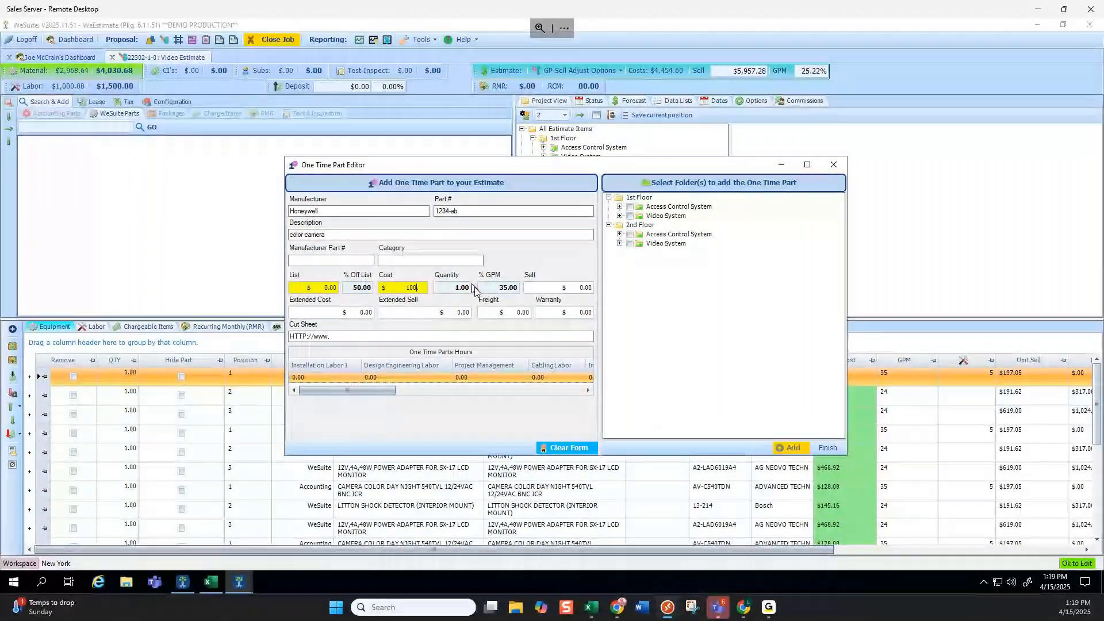
{"action": "left_click", "coordinate": [480, 291]}
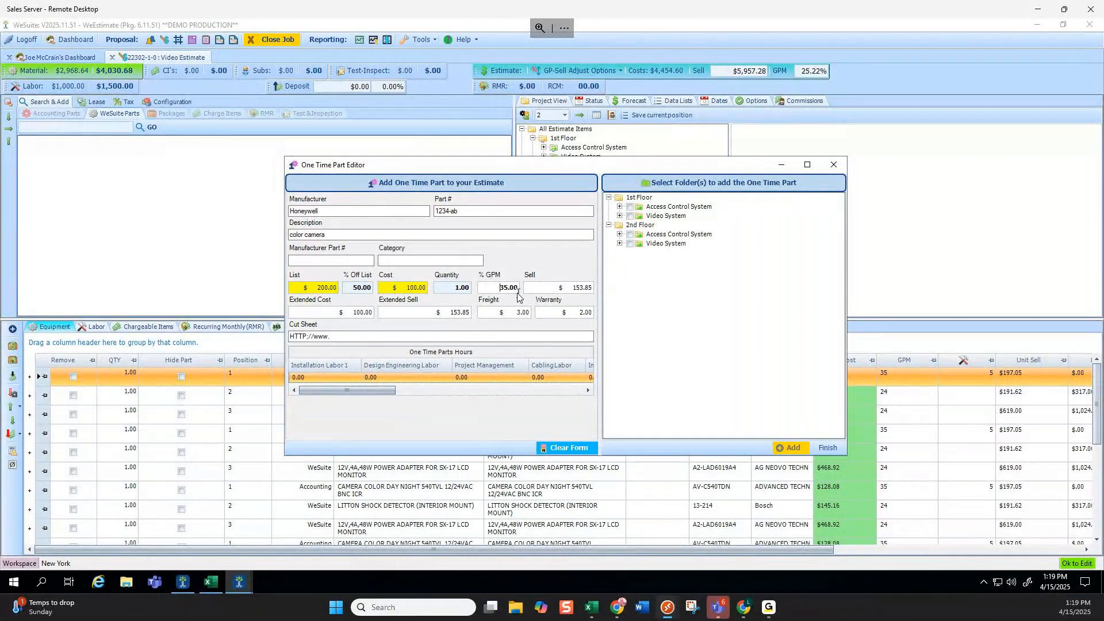
{"action": "mouse_move", "coordinate": [388, 391]}
{"action": "left_mouse_down"}
{"action": "mouse_move", "coordinate": [402, 393]}
{"action": "mouse_move", "coordinate": [388, 392]}
{"action": "left_mouse_up"}
{"action": "left_click", "coordinate": [316, 379]}
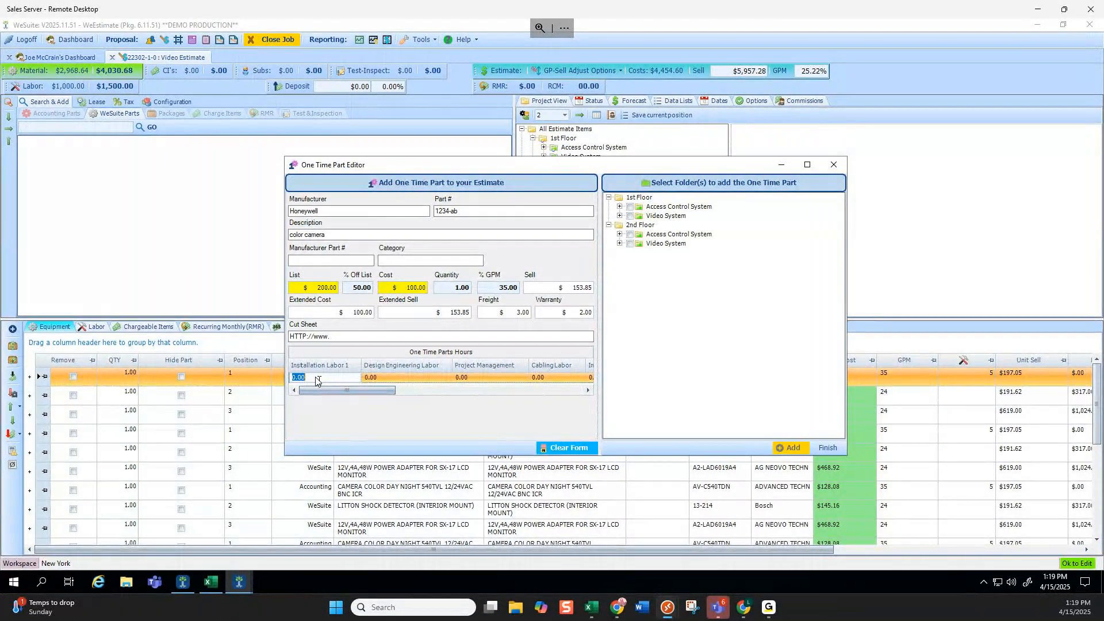
{"action": "type", "text": "3"}
{"action": "left_click", "coordinate": [470, 287]}
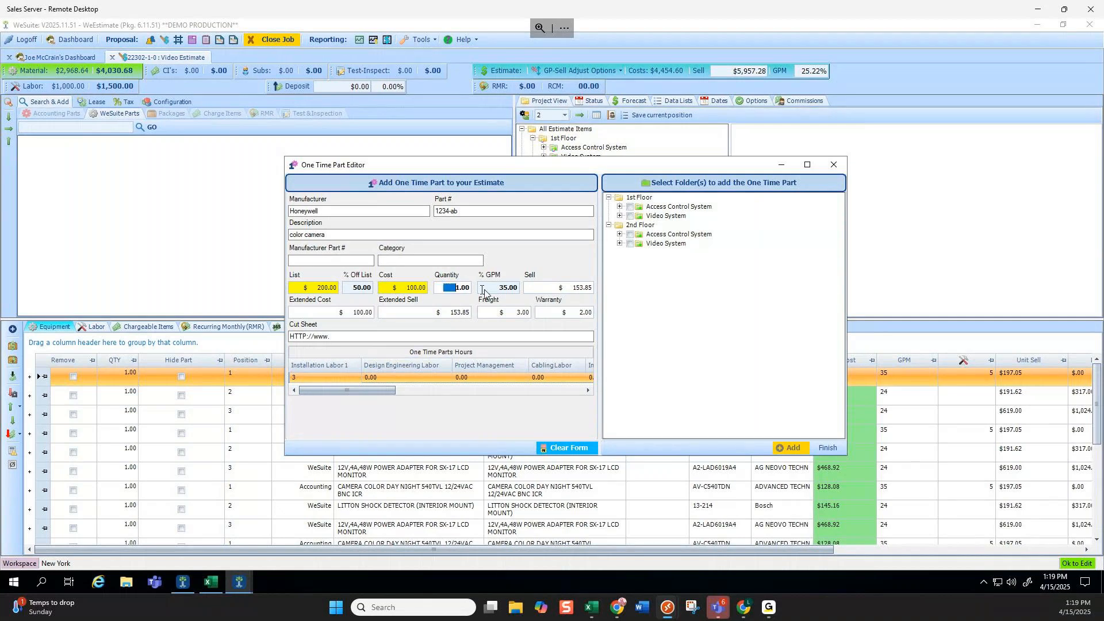
{"action": "type", "text": "5"}
Add the part to both 1st Floor and 2nd Floor Video System folders.
{"action": "left_click", "coordinate": [630, 216]}
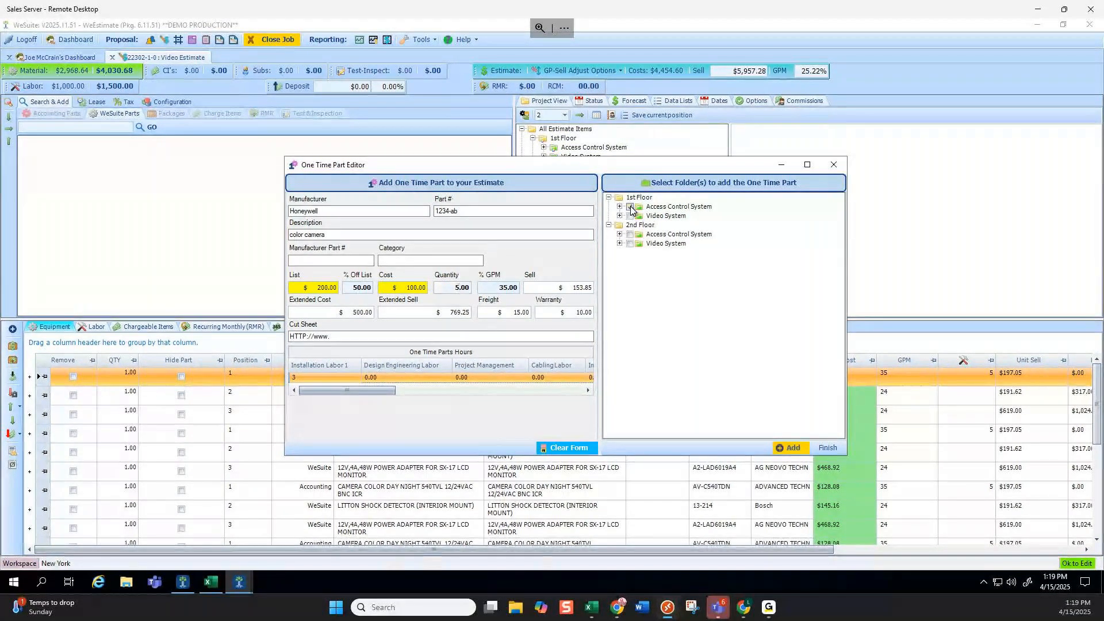
{"action": "left_click", "coordinate": [630, 244]}
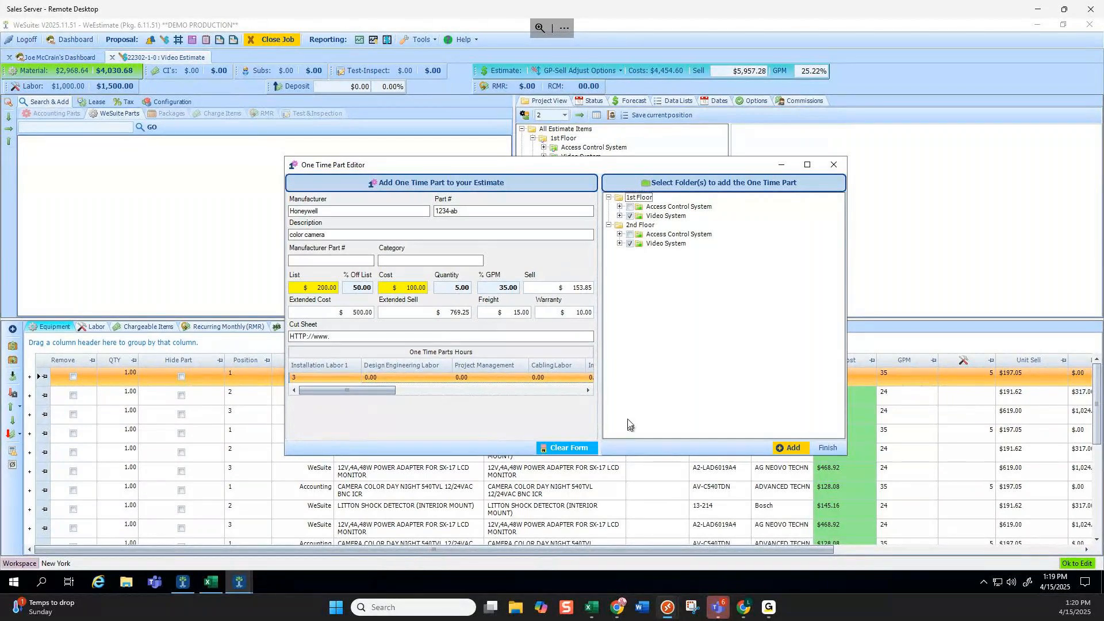
{"action": "left_click", "coordinate": [790, 448]}
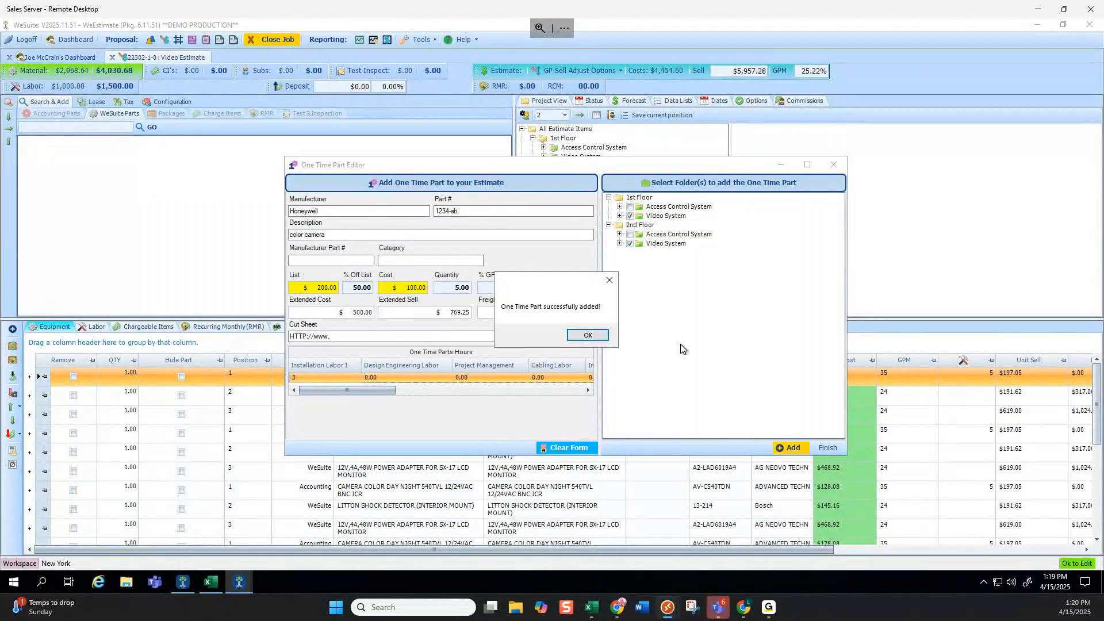
{"action": "left_click", "coordinate": [587, 335]}
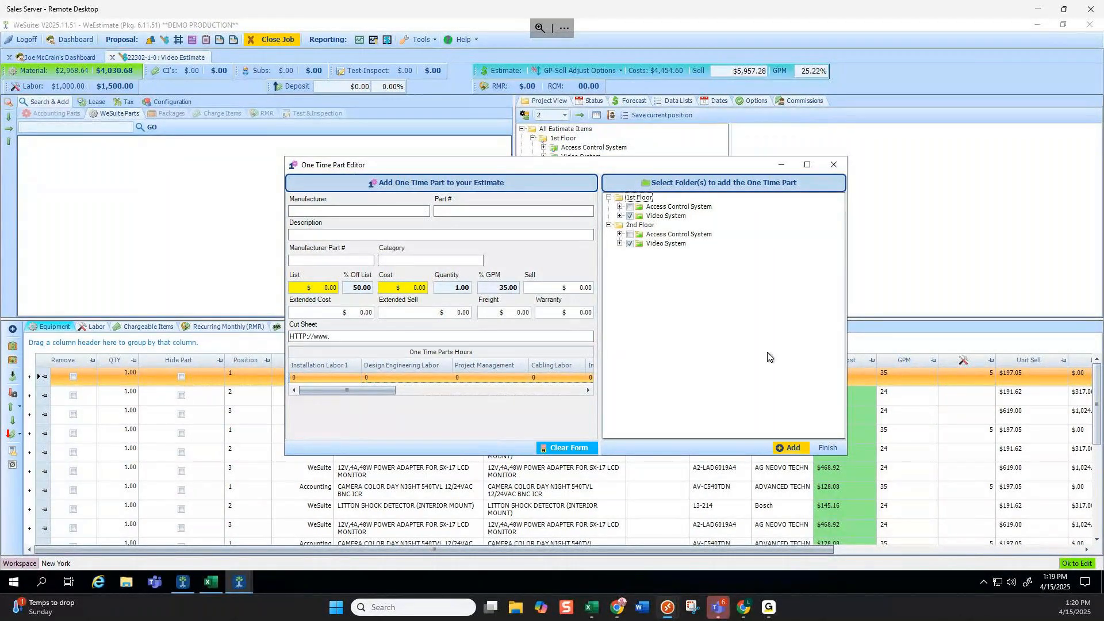
Close the part editor and list the 2nd Floor Video System parts, including the color camera.
{"action": "left_click", "coordinate": [827, 447]}
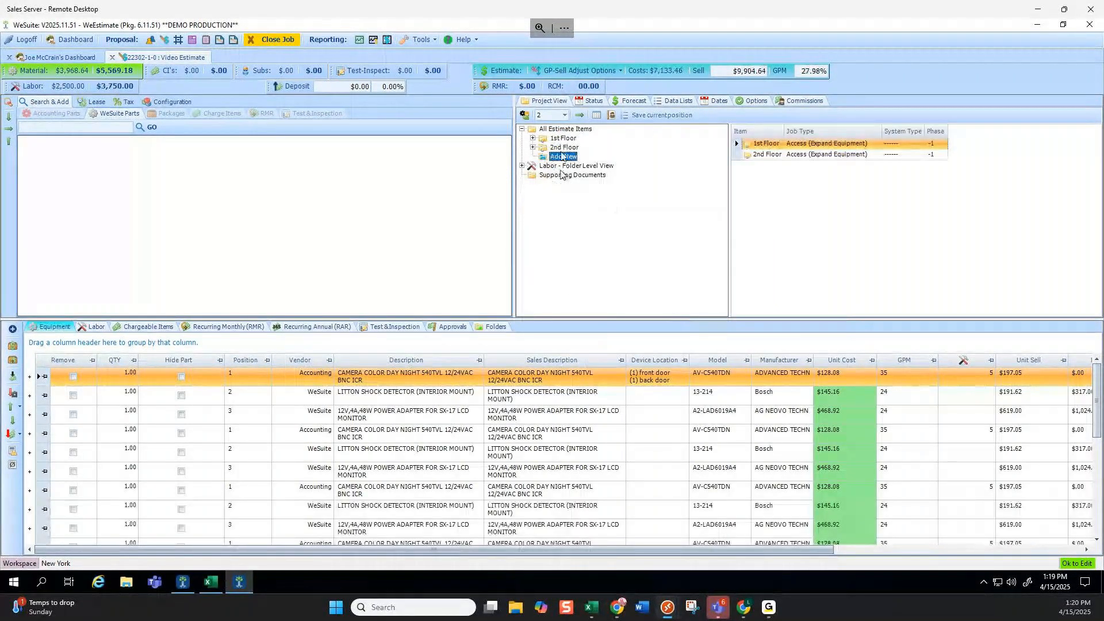
{"action": "left_click", "coordinate": [532, 147]}
{"action": "left_click", "coordinate": [572, 167]}
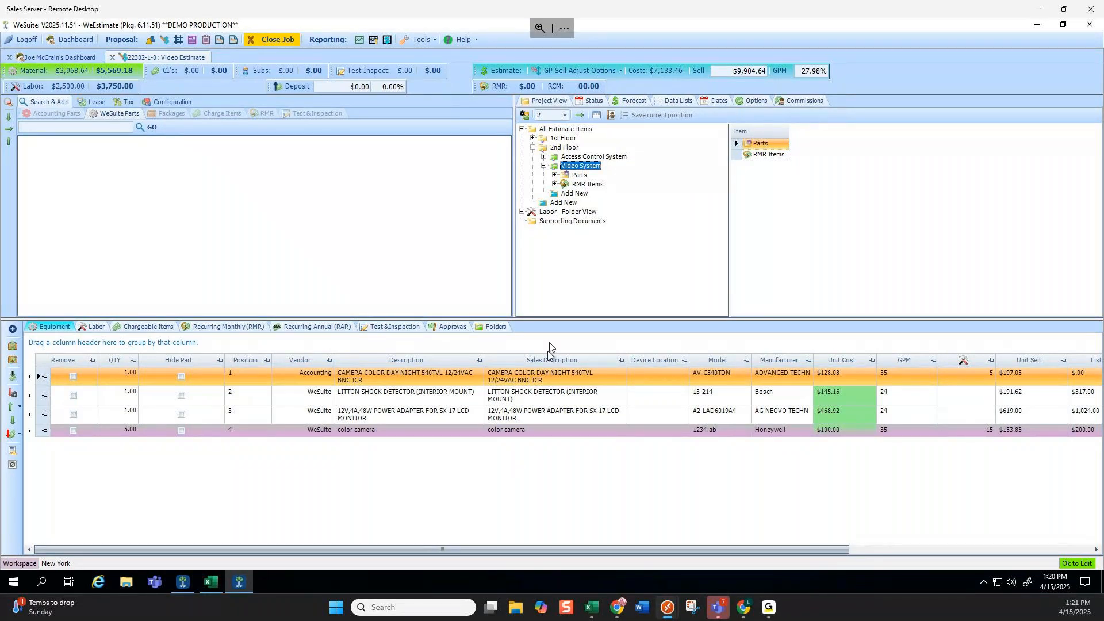
Import an Excel parts file into Video System from Desktop > Demo Files > excels.
{"action": "right_click", "coordinate": [586, 166]}
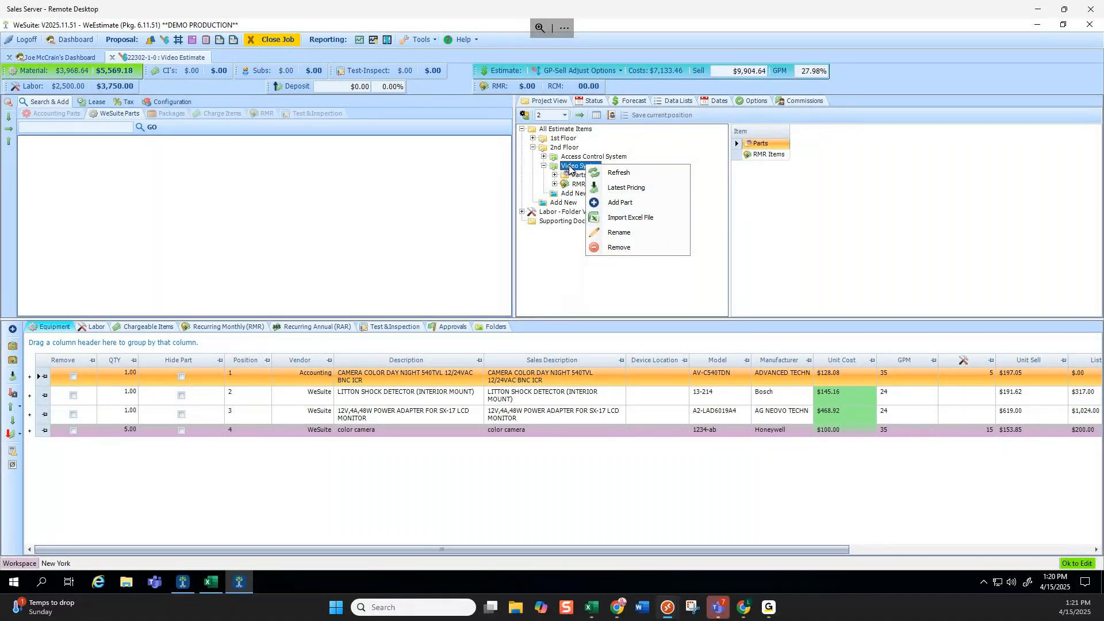
{"action": "left_click", "coordinate": [608, 219]}
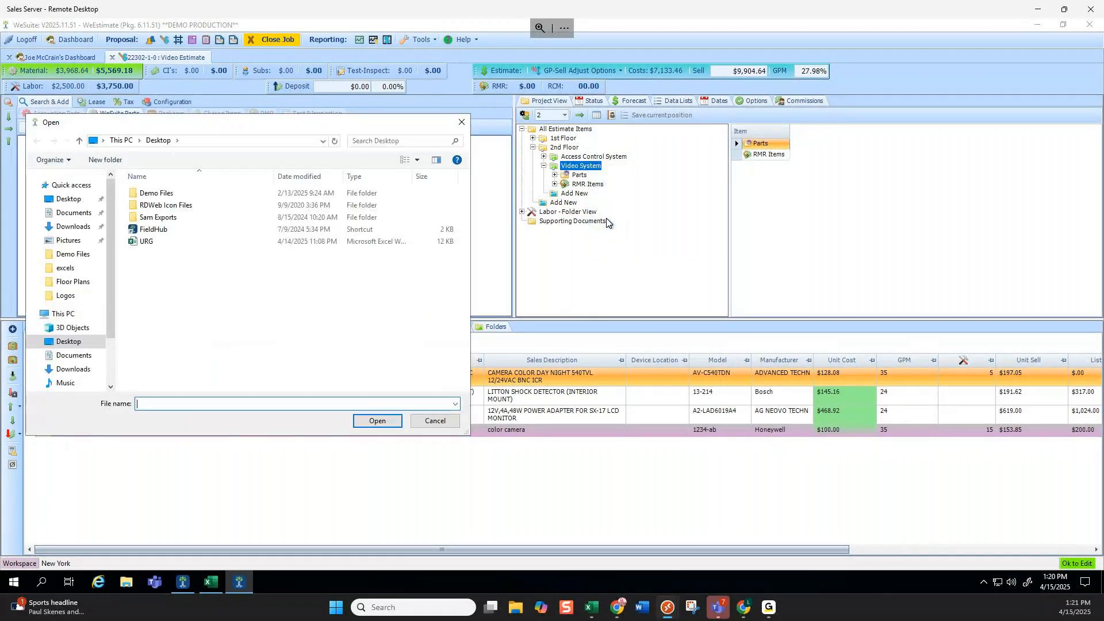
{"action": "double_click", "coordinate": [192, 198]}
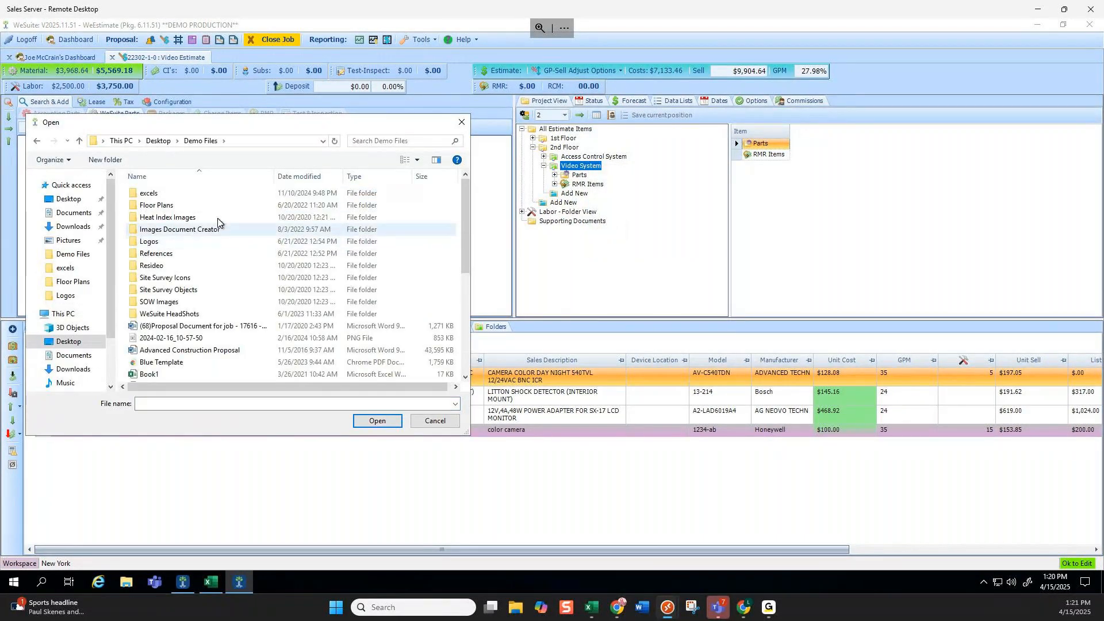
{"action": "double_click", "coordinate": [175, 197]}
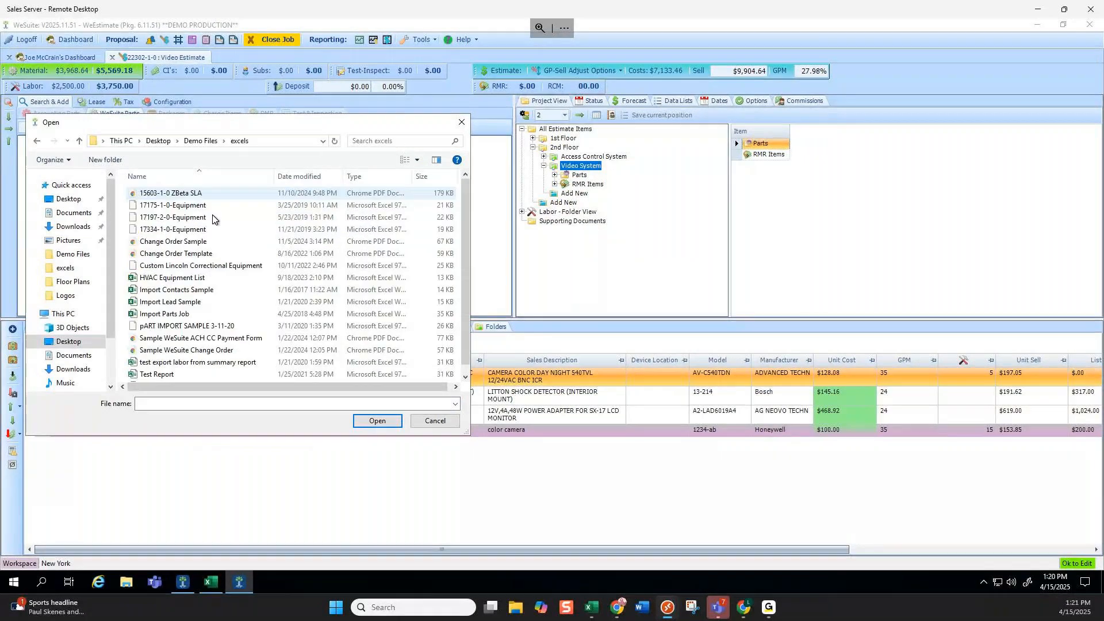
{"action": "double_click", "coordinate": [201, 206]}
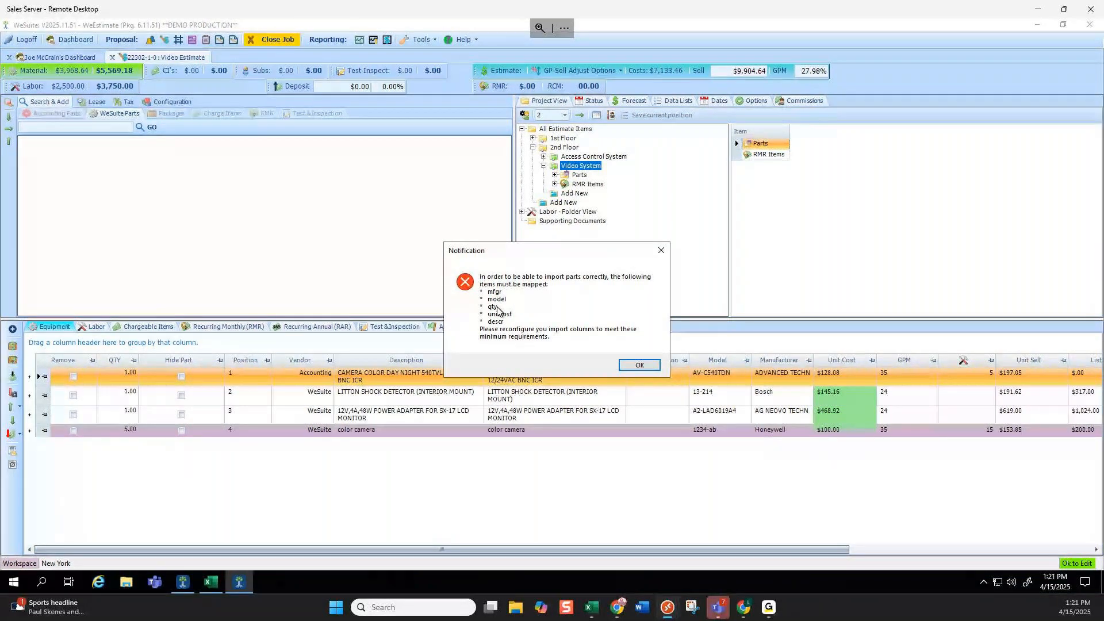
Map the Model column to model and Cost Each to unitcost.
{"action": "left_click", "coordinate": [638, 364]}
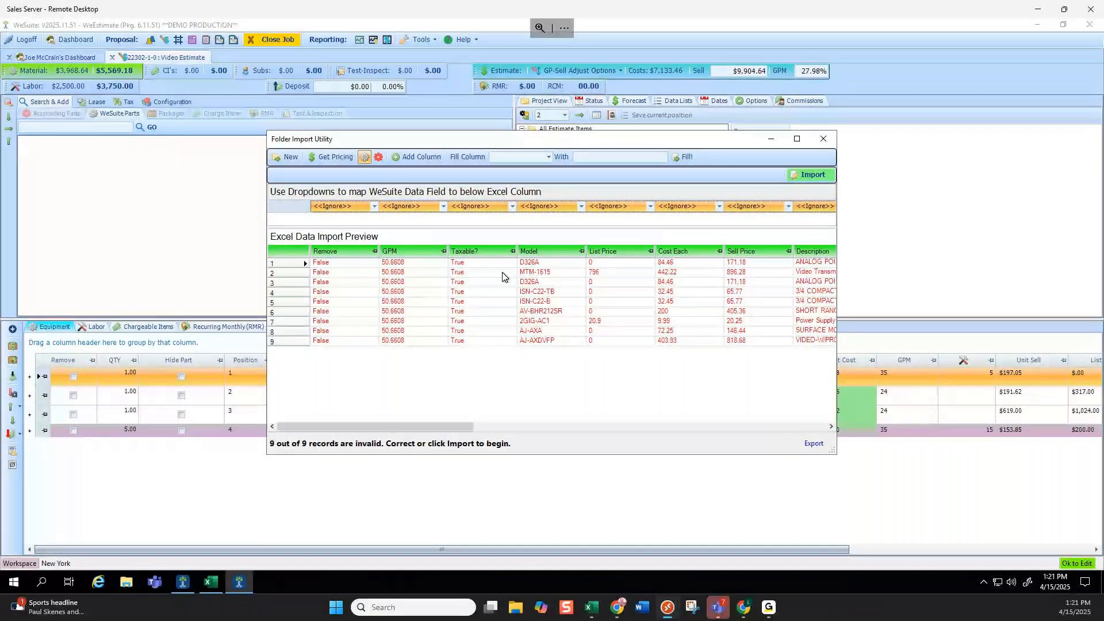
{"action": "left_click", "coordinate": [444, 207]}
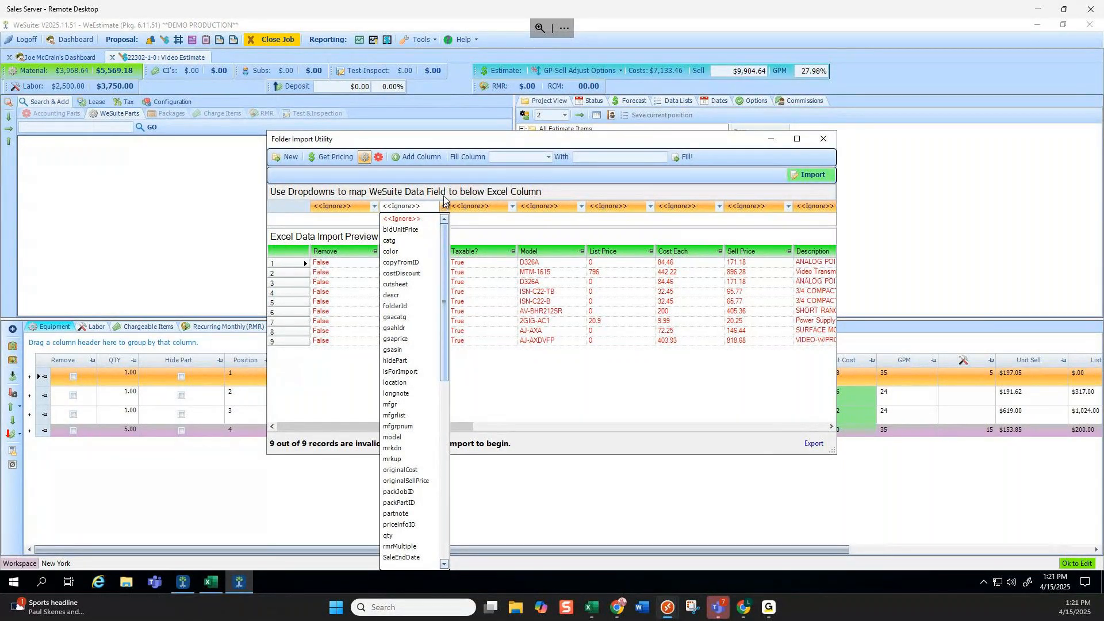
{"action": "left_click", "coordinate": [483, 244]}
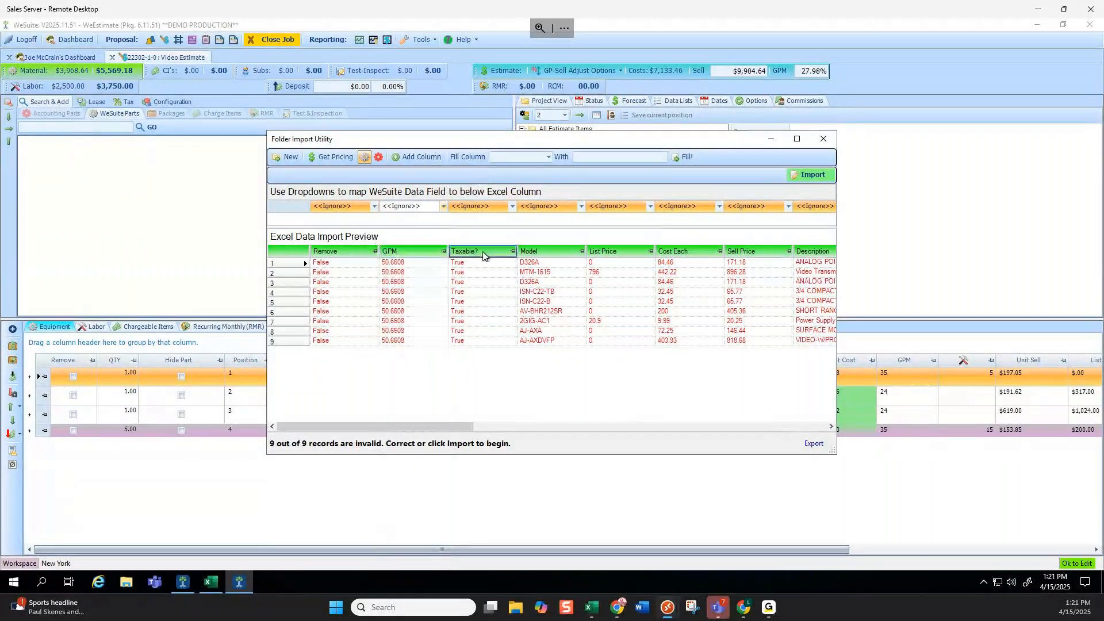
{"action": "left_click_drag", "start_coordinate": [461, 428], "coordinate": [519, 429]}
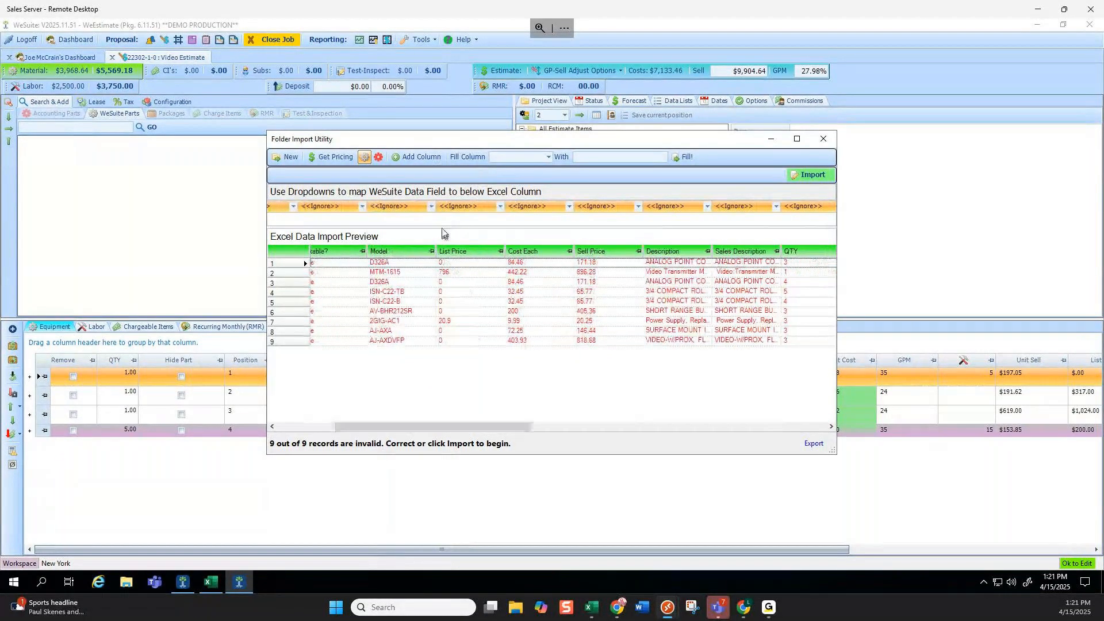
{"action": "left_click", "coordinate": [430, 206]}
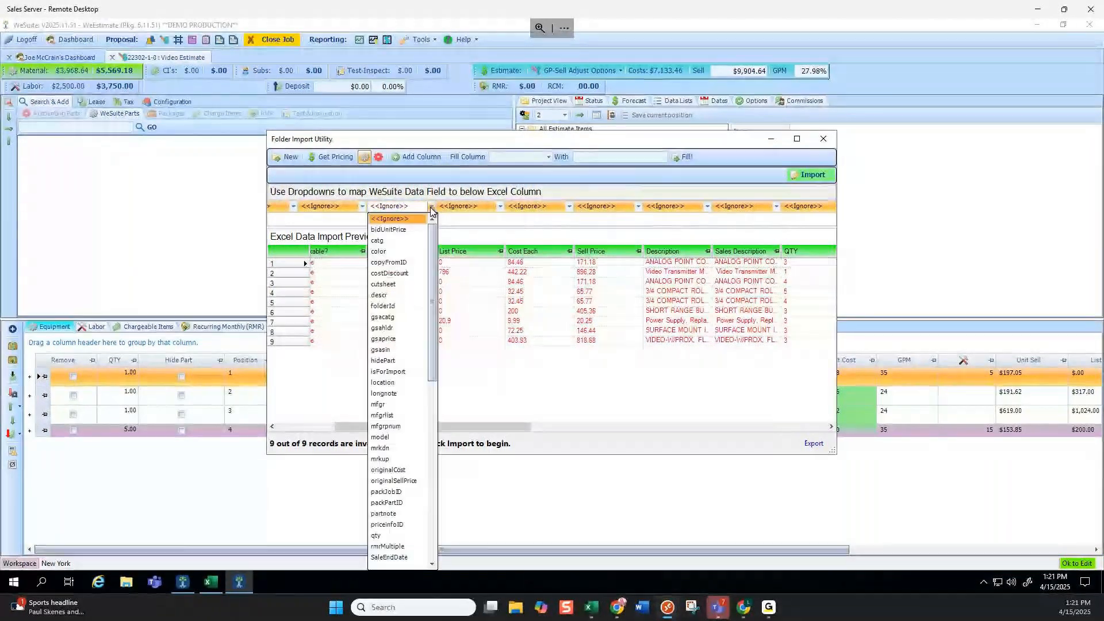
{"action": "left_click", "coordinate": [396, 438]}
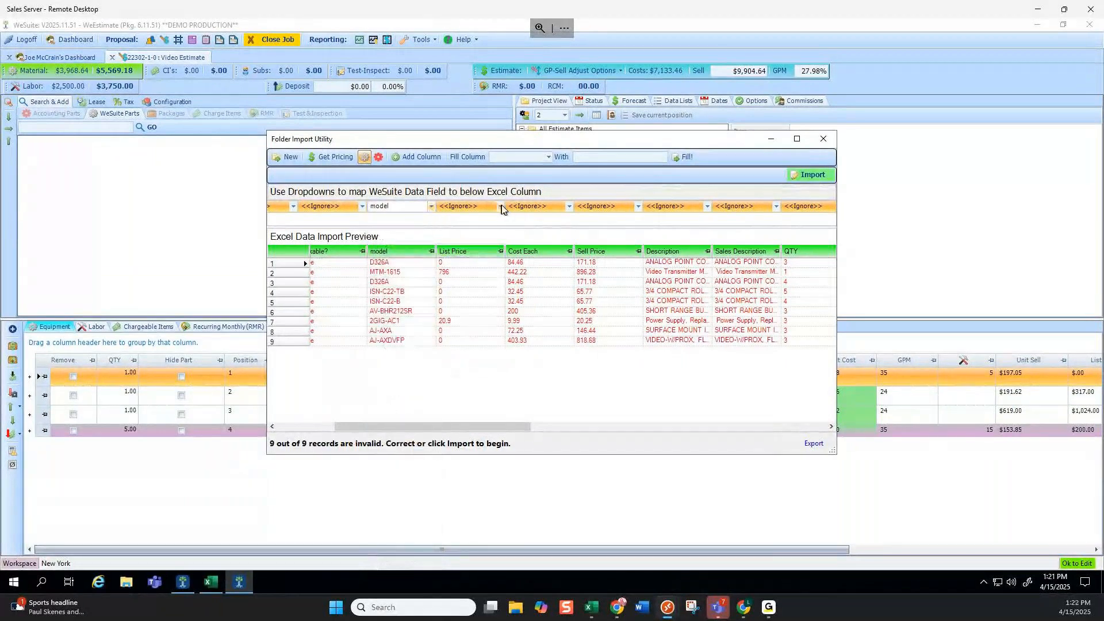
{"action": "left_click", "coordinate": [517, 207]}
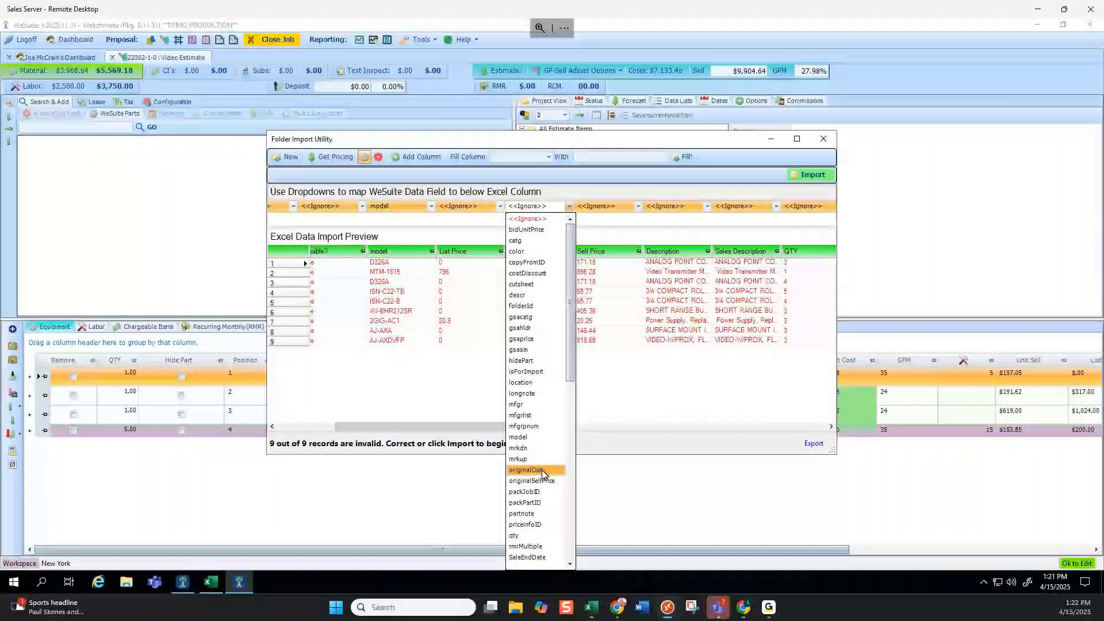
{"action": "scroll", "coordinate": [542, 474], "scroll_direction": "down", "scroll_amount": 1}
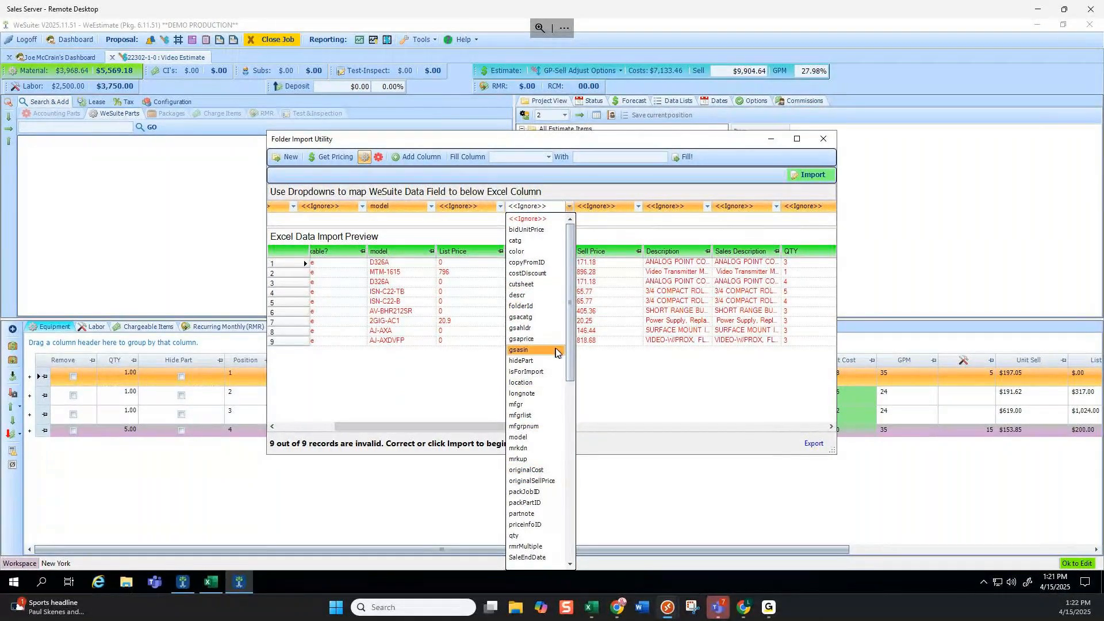
{"action": "scroll", "coordinate": [556, 353], "scroll_direction": "down", "scroll_amount": 6}
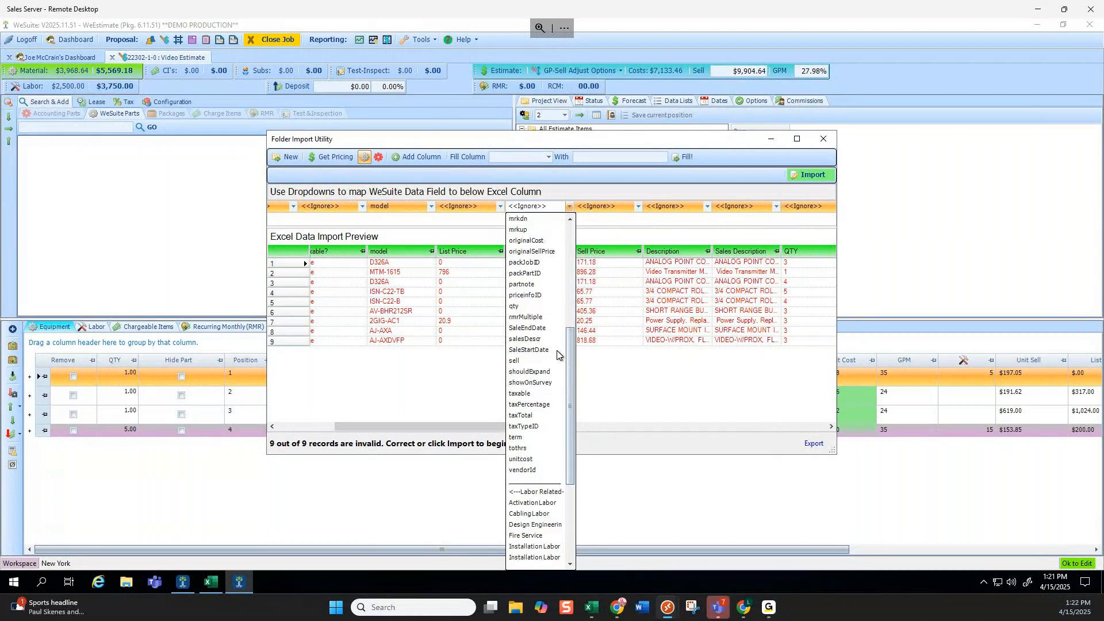
{"action": "left_click", "coordinate": [523, 459]}
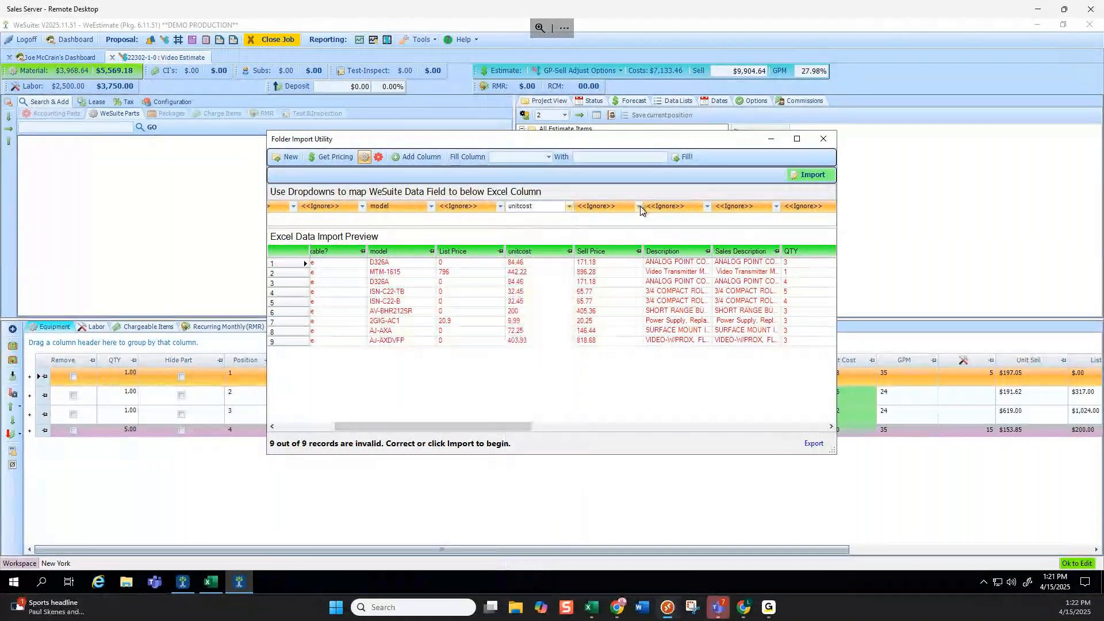
Map Description to descr, Sales Description to mfgr and QTY to qty, then import the nine parts.
{"action": "left_click", "coordinate": [706, 207]}
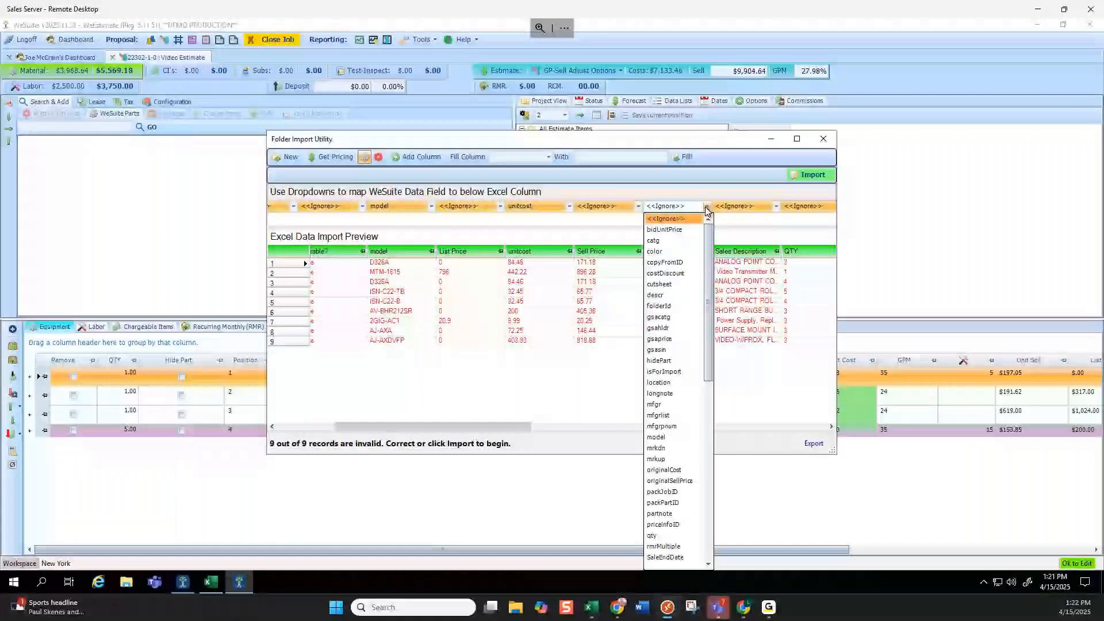
{"action": "left_click", "coordinate": [731, 228]}
{"action": "left_click", "coordinate": [707, 206]}
{"action": "left_click", "coordinate": [655, 295]}
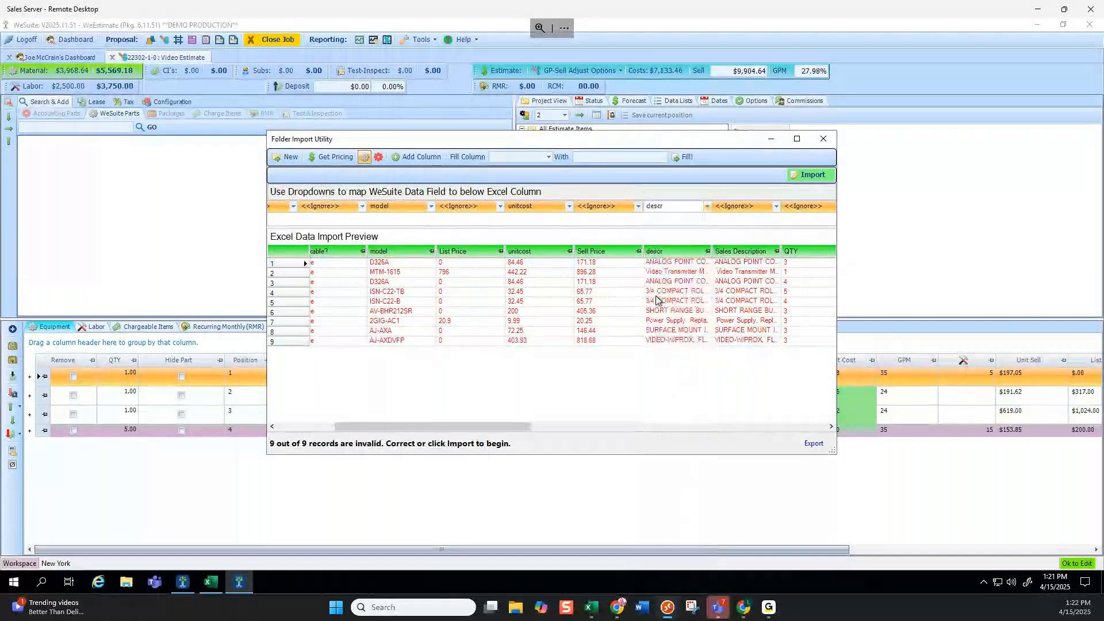
{"action": "left_click_drag", "start_coordinate": [508, 426], "coordinate": [554, 426]}
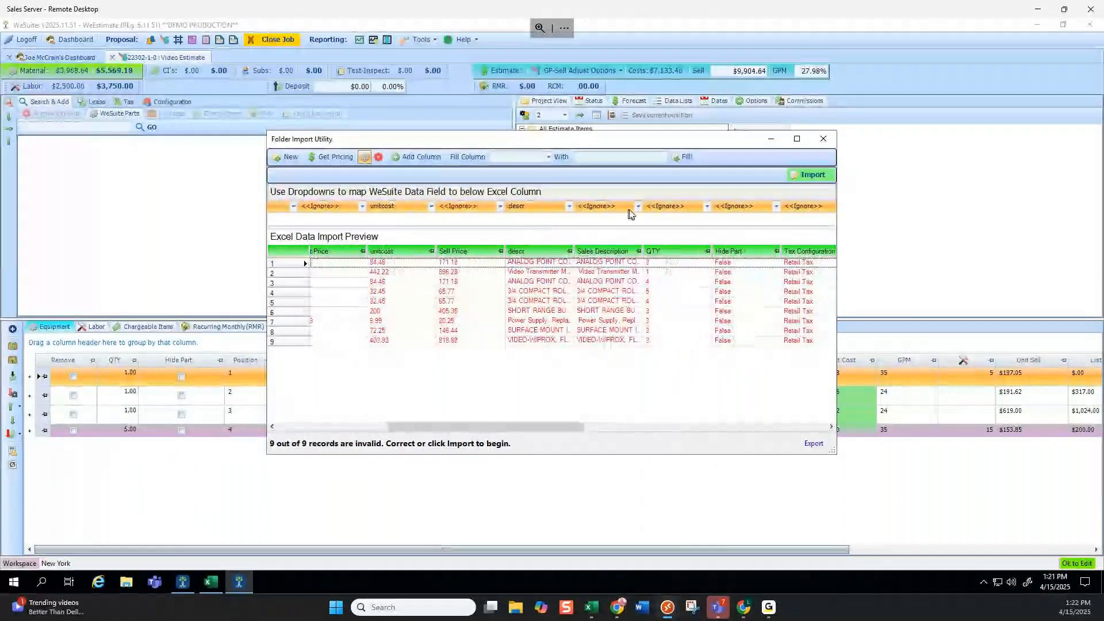
{"action": "left_click", "coordinate": [634, 207]}
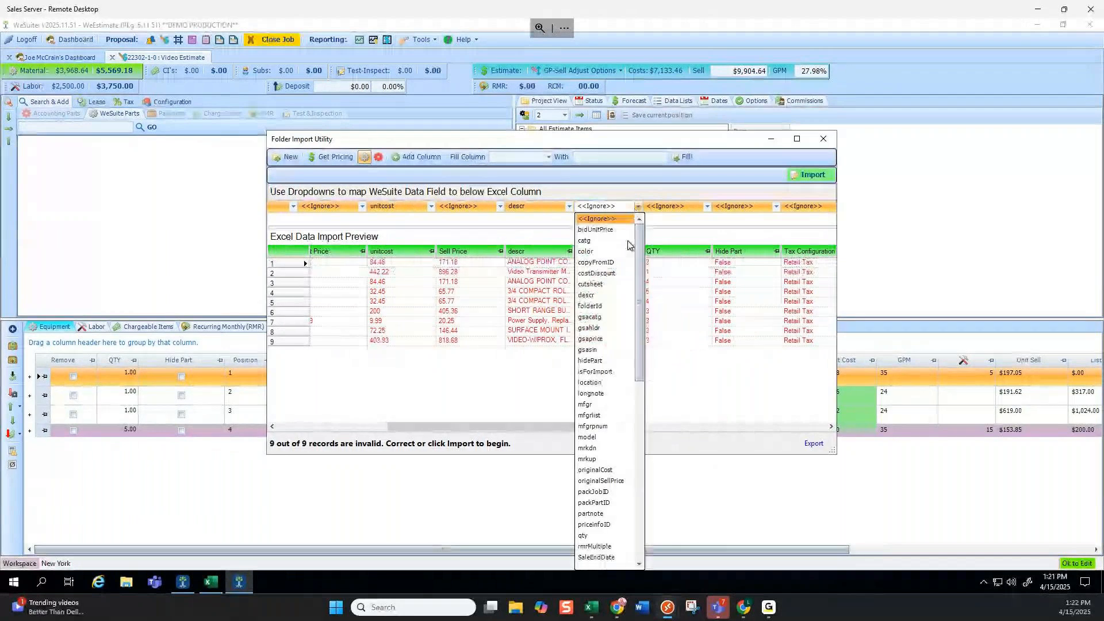
{"action": "left_click", "coordinate": [589, 404]}
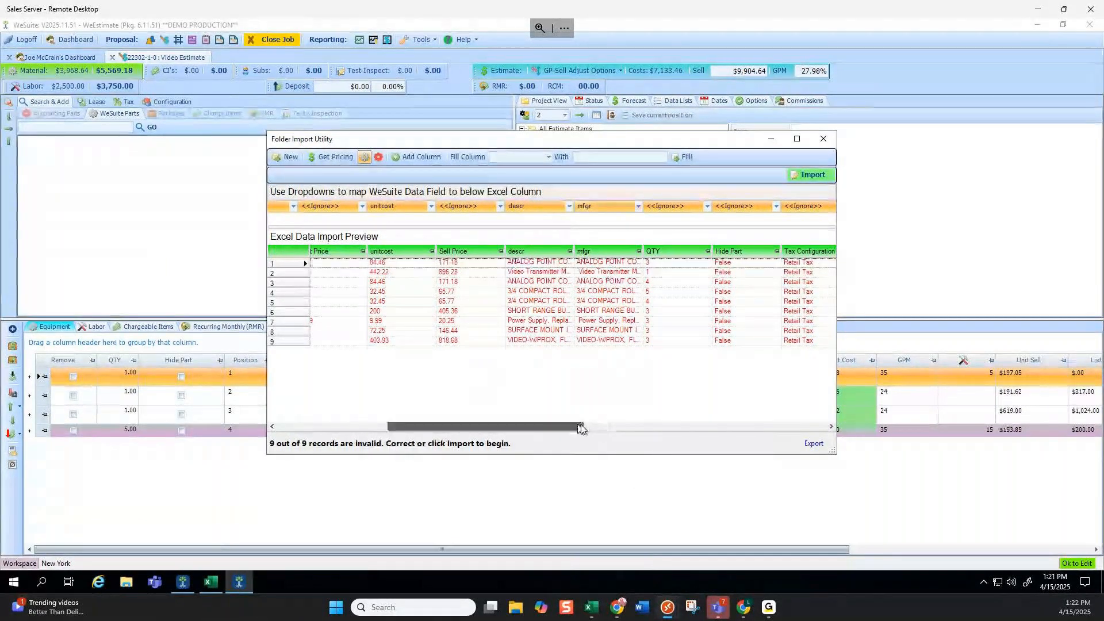
{"action": "left_click_drag", "start_coordinate": [581, 424], "coordinate": [604, 426]}
{"action": "left_click", "coordinate": [646, 207]}
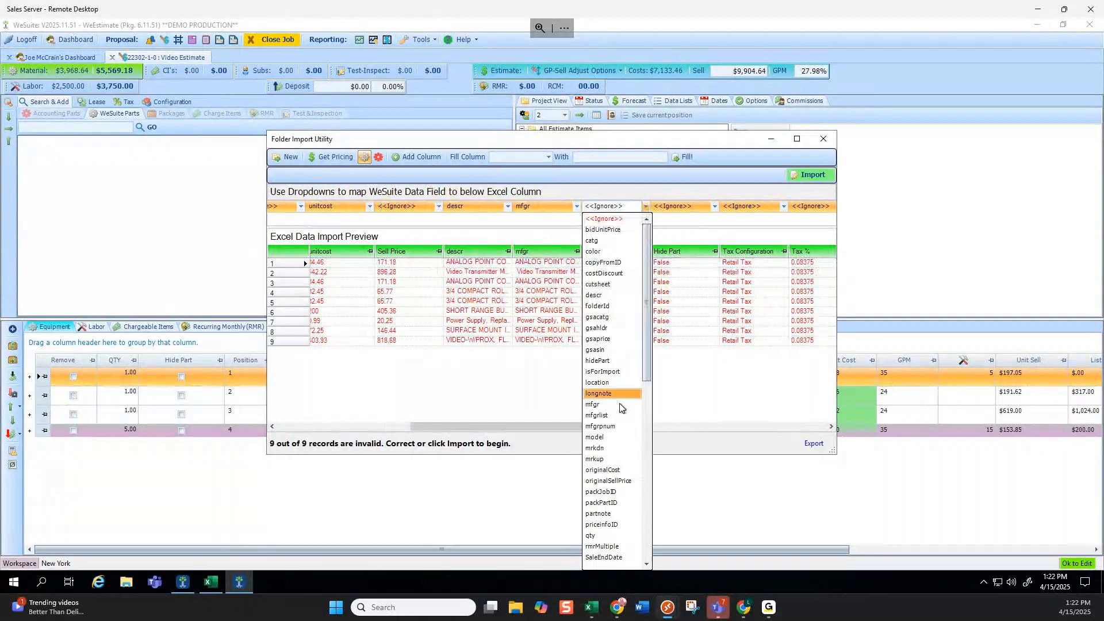
{"action": "left_click", "coordinate": [612, 516]}
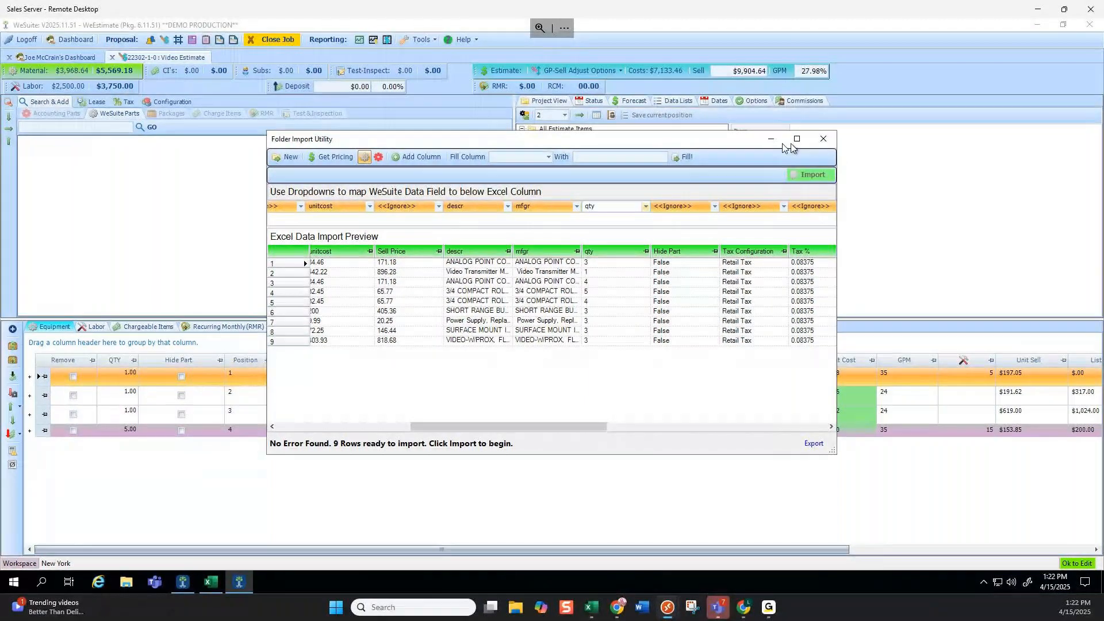
{"action": "left_click", "coordinate": [611, 344]}
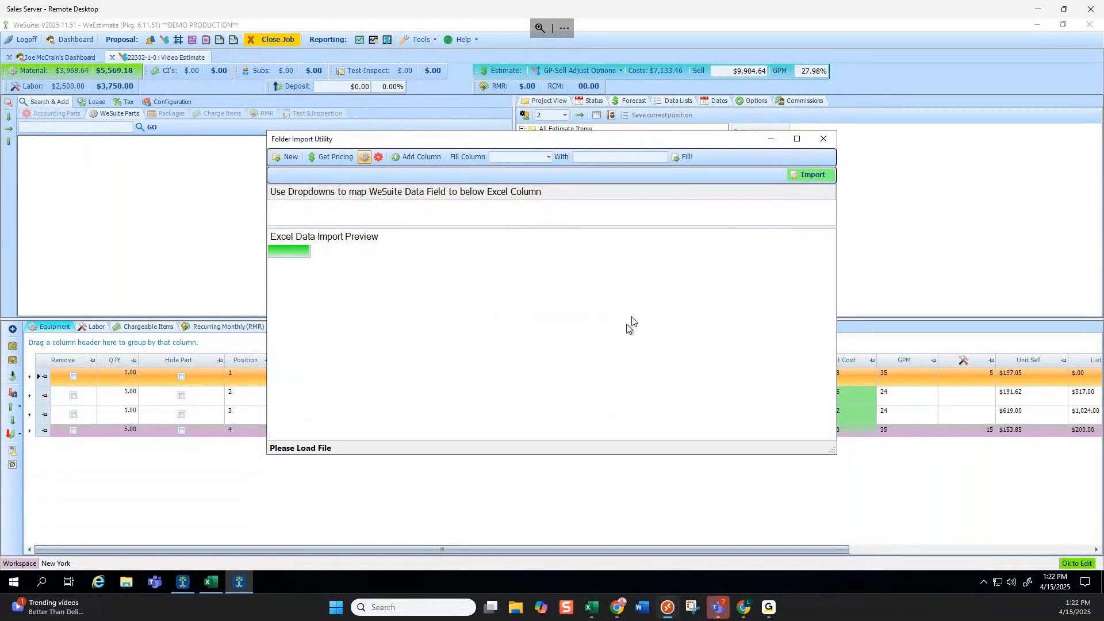
Close the import utility and review the nine imported Excel parts under 2nd Floor, sell $15,648.29.
{"action": "left_click", "coordinate": [823, 138]}
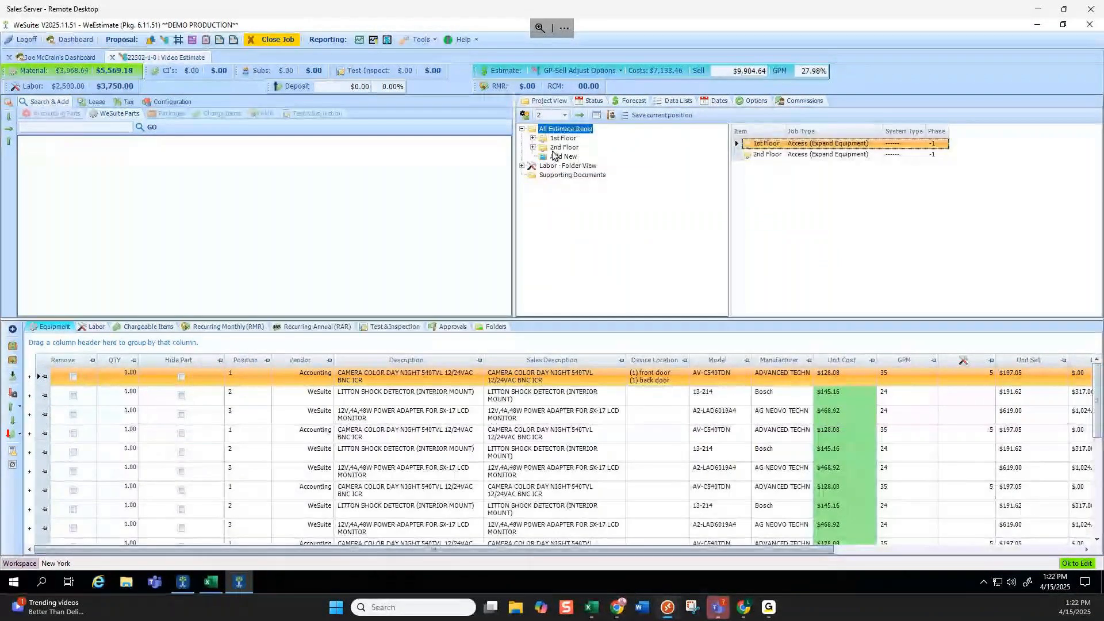
{"action": "left_click", "coordinate": [561, 148]}
{"action": "scroll", "coordinate": [607, 394], "scroll_direction": "down", "scroll_amount": 3}
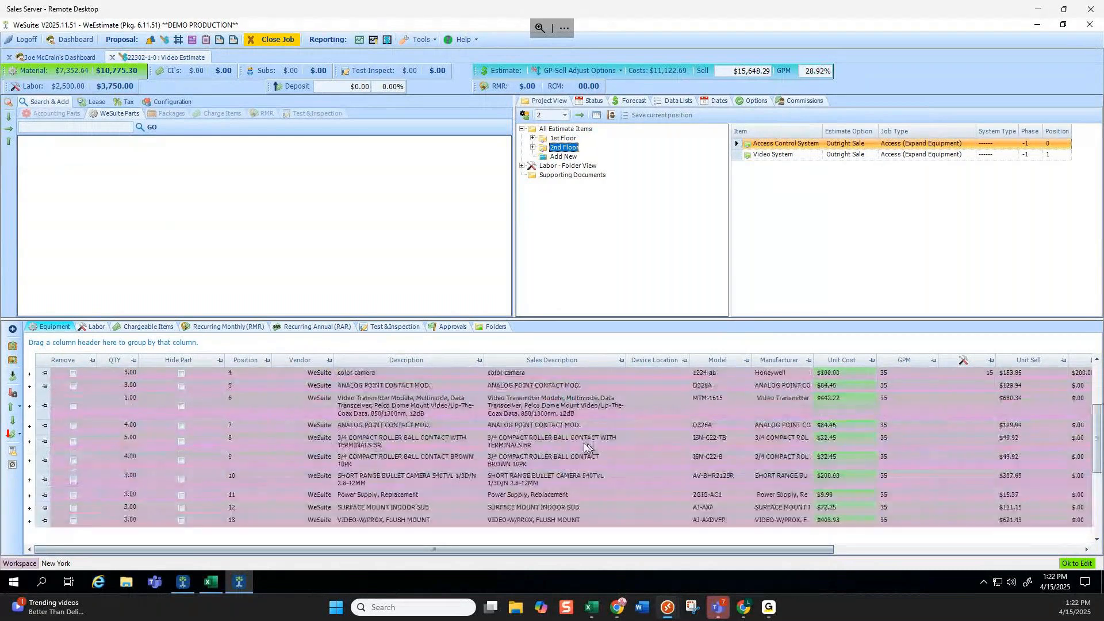
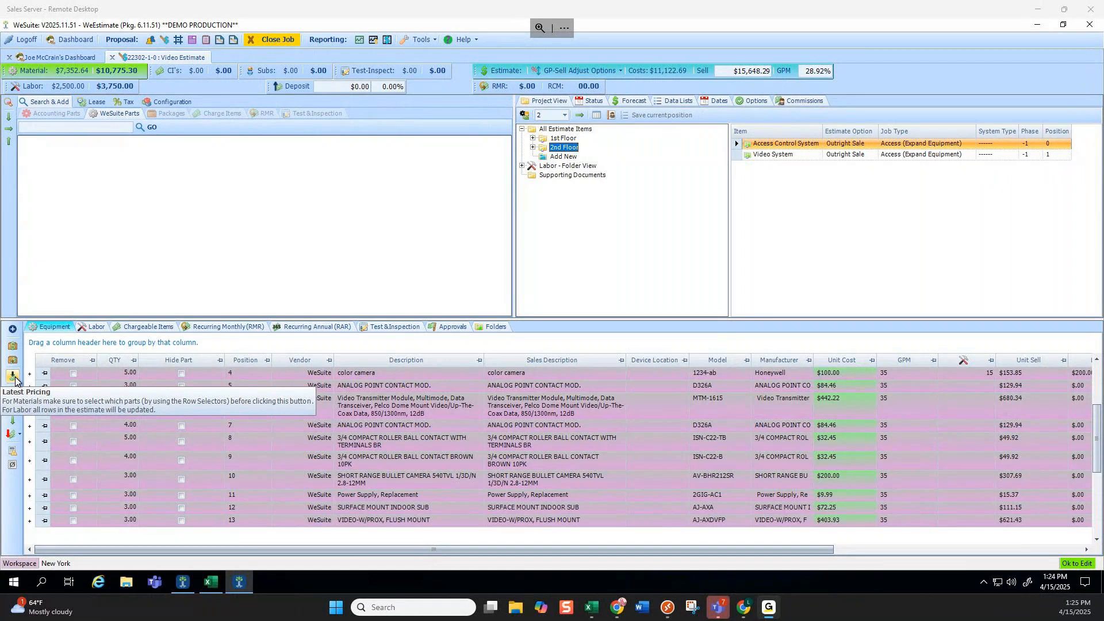
Cancel Latest Pricing without repricing the 2nd Floor, then switch the parts search to Accounting Parts.
{"action": "left_click", "coordinate": [14, 380]}
{"action": "left_click", "coordinate": [626, 286]}
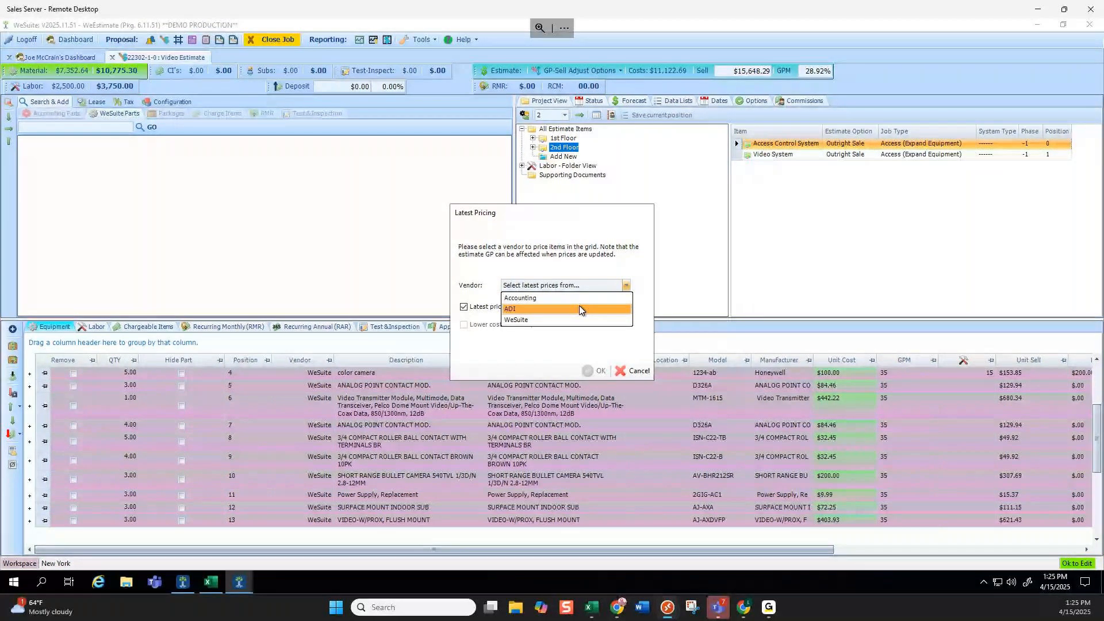
{"action": "left_click", "coordinate": [625, 257]}
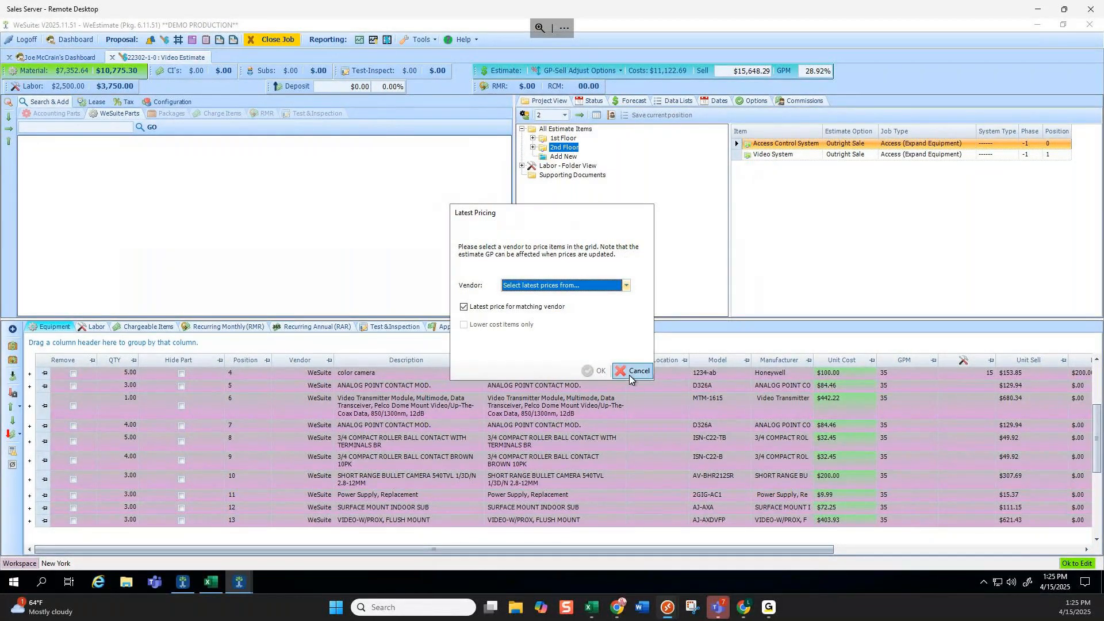
{"action": "left_click", "coordinate": [629, 371]}
{"action": "left_click", "coordinate": [66, 116]}
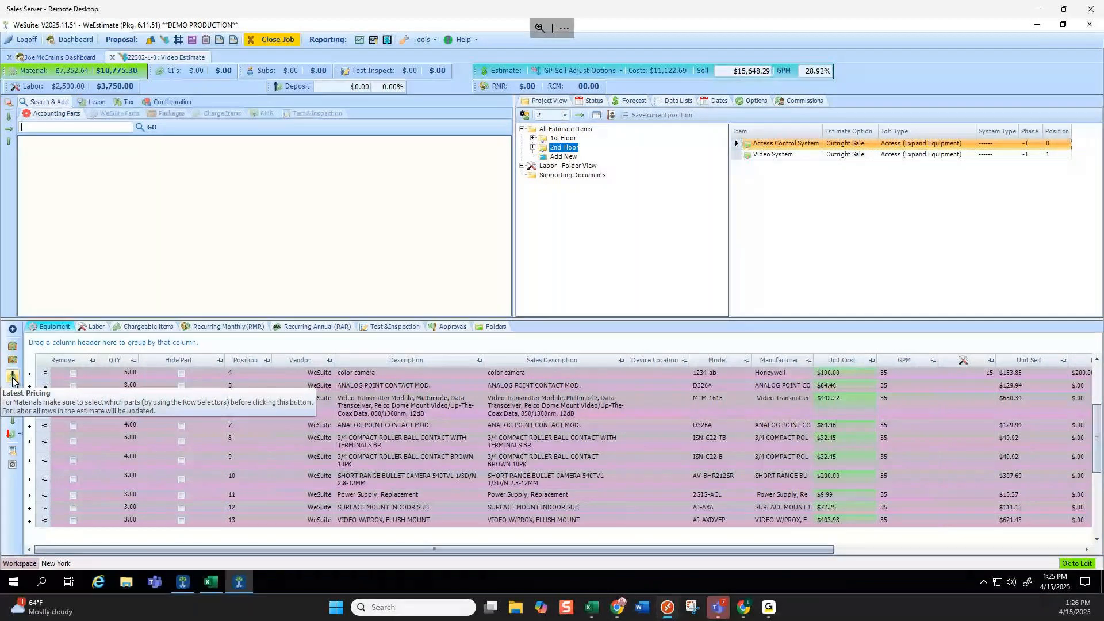
Expand 1st Floor to the Access Control System; an Accounting repricing stops because no rows are selected.
{"action": "left_click", "coordinate": [532, 139]}
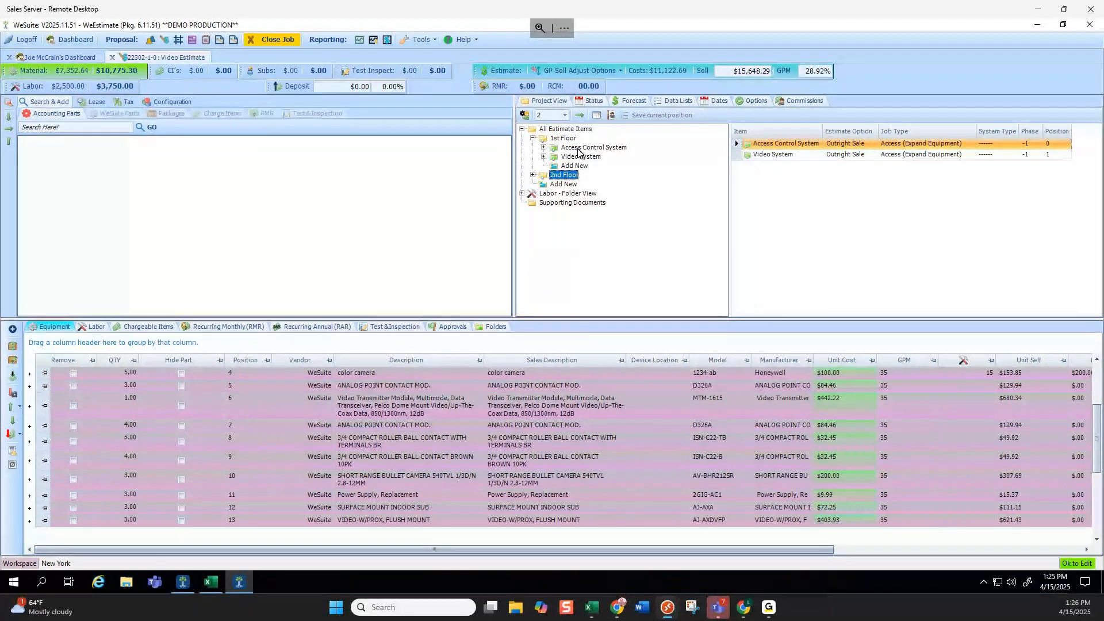
{"action": "right_click", "coordinate": [578, 151]}
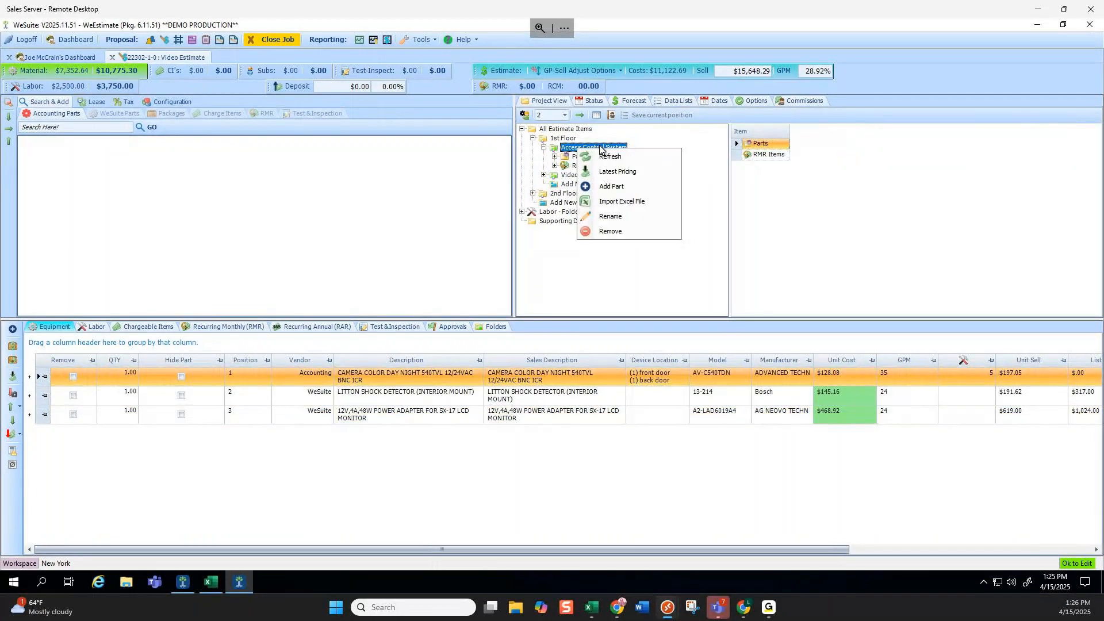
{"action": "left_click", "coordinate": [13, 378]}
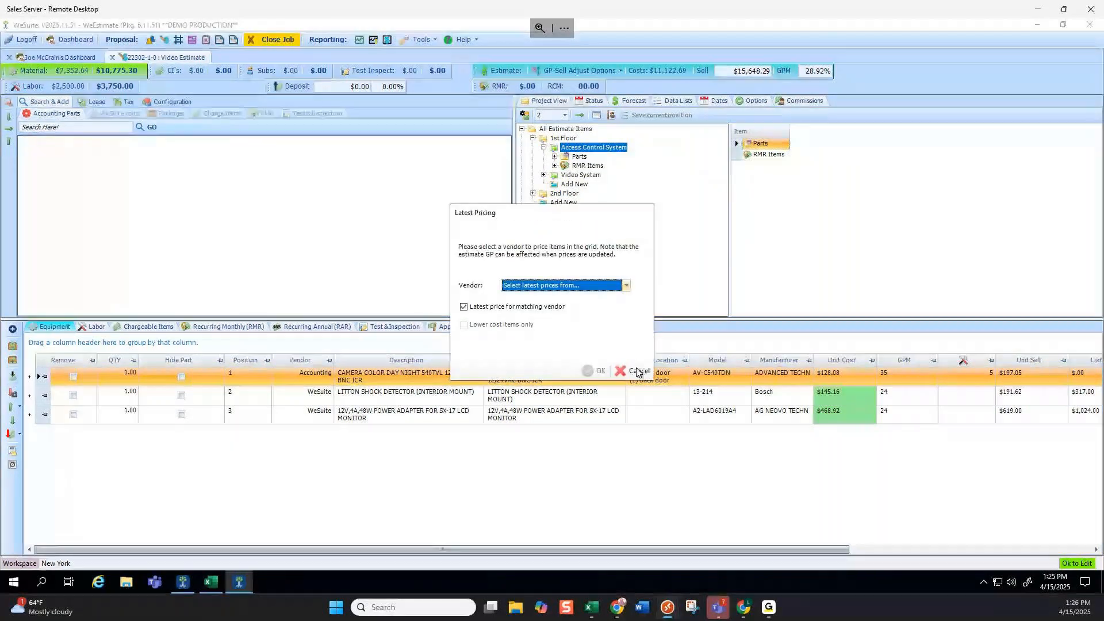
{"action": "left_click", "coordinate": [637, 372]}
{"action": "left_click", "coordinate": [13, 378]}
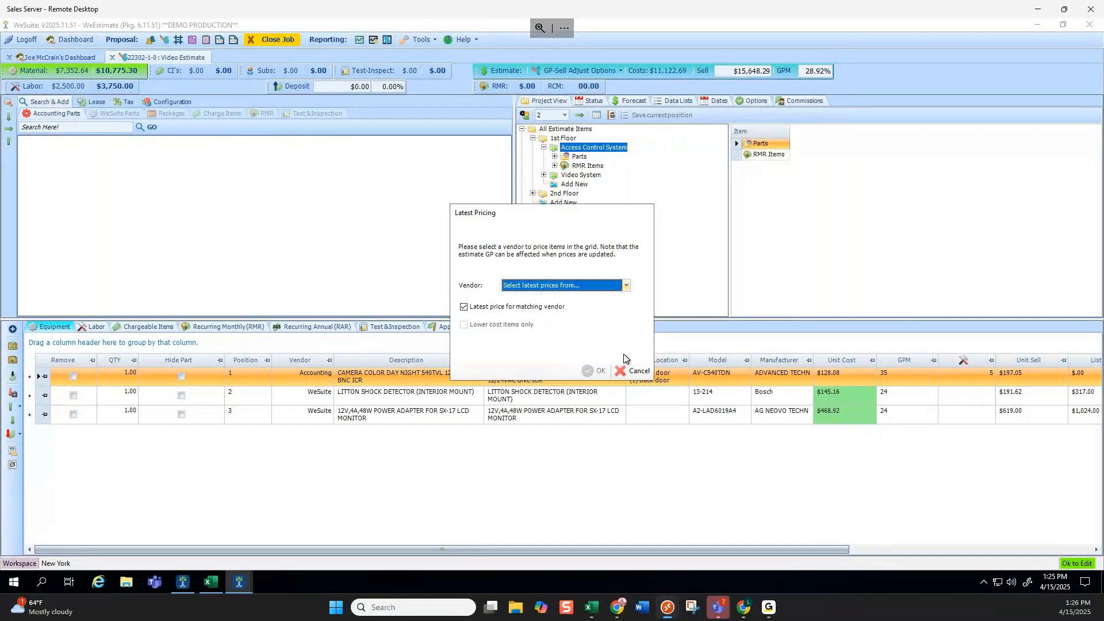
{"action": "left_click", "coordinate": [626, 285]}
{"action": "left_click", "coordinate": [539, 295]}
{"action": "left_click", "coordinate": [600, 371]}
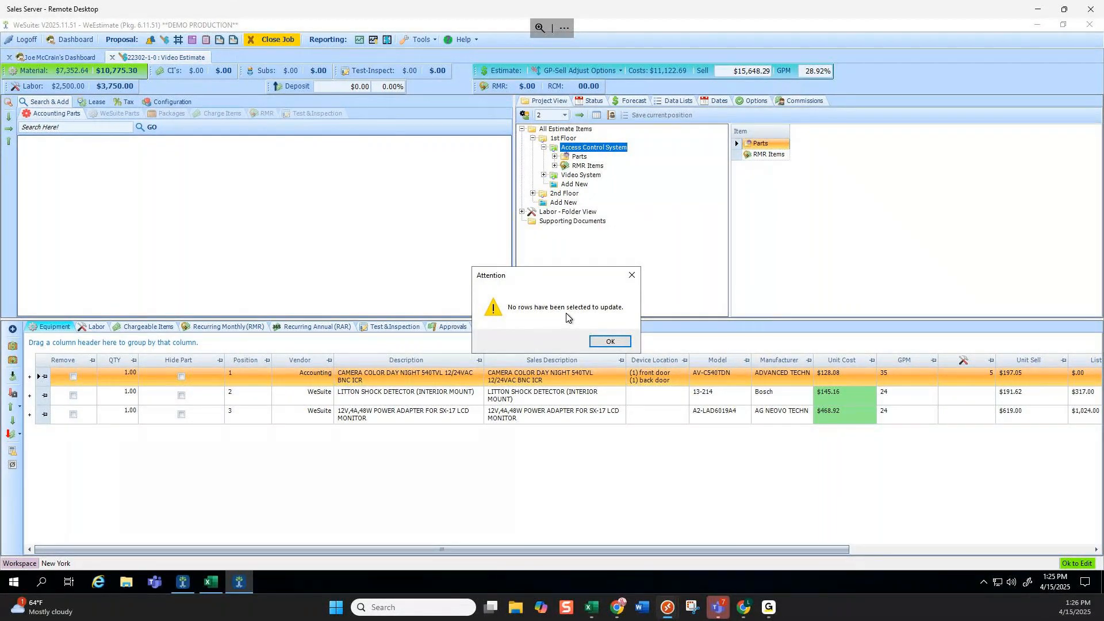
{"action": "left_click", "coordinate": [632, 275]}
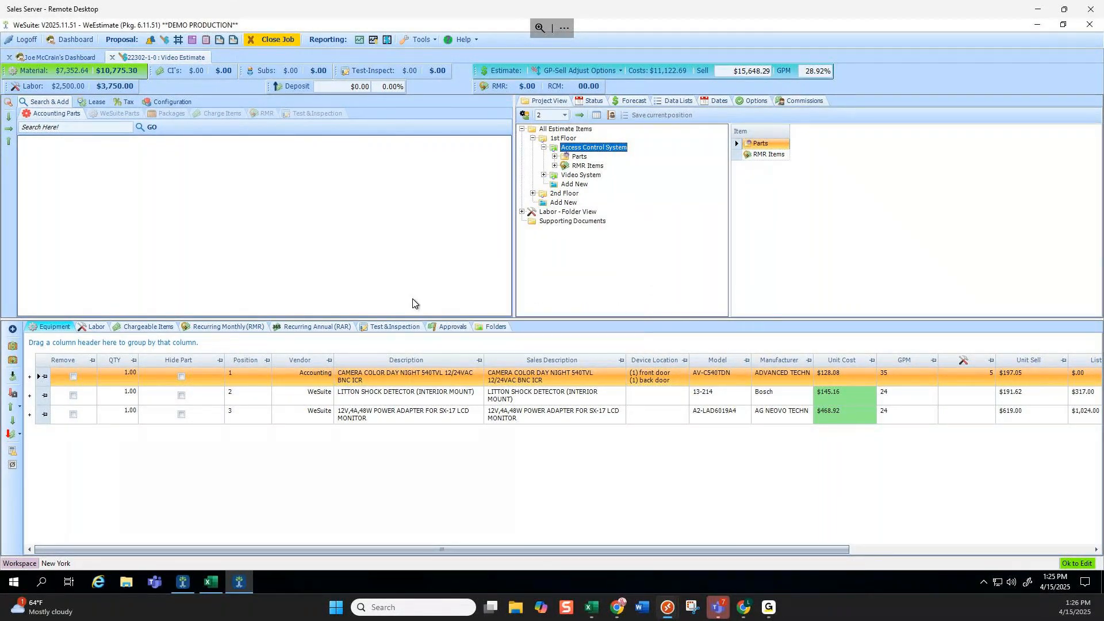
Select the three Access Control System parts and reprice them from the Accounting vendor.
{"action": "left_click", "coordinate": [39, 378]}
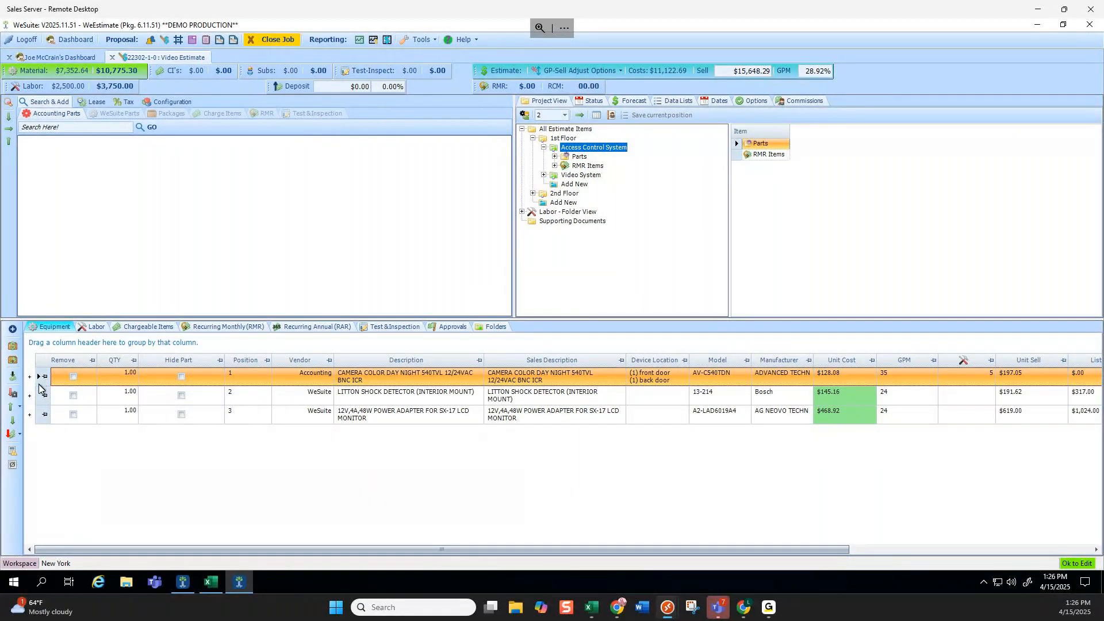
{"action": "left_click", "coordinate": [42, 417]}
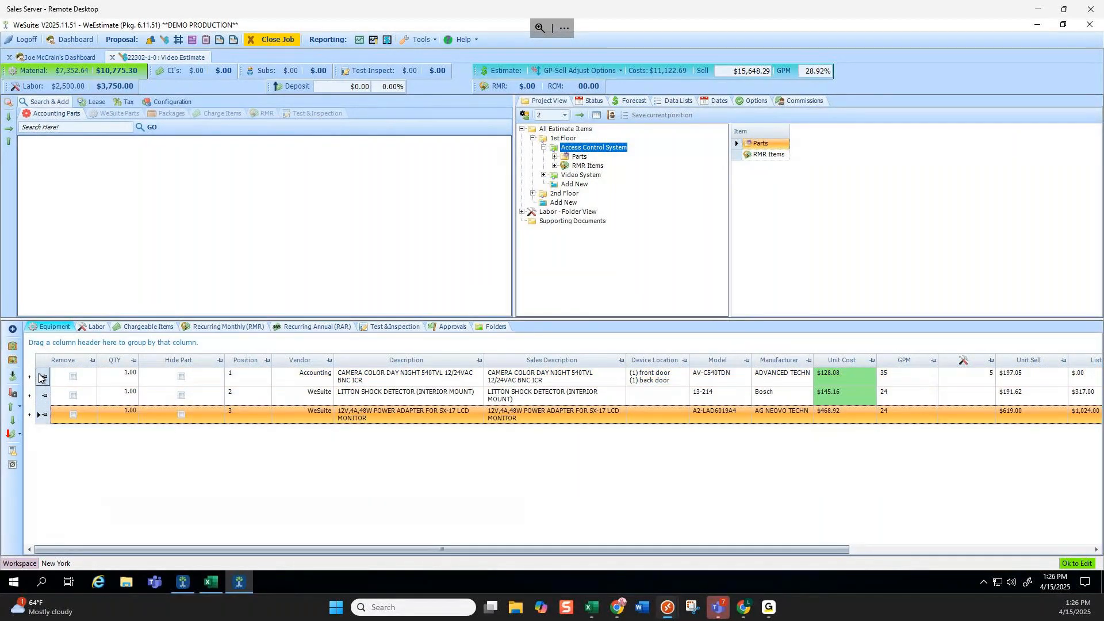
{"action": "left_click", "coordinate": [40, 378]}
{"action": "left_click", "coordinate": [41, 412]}
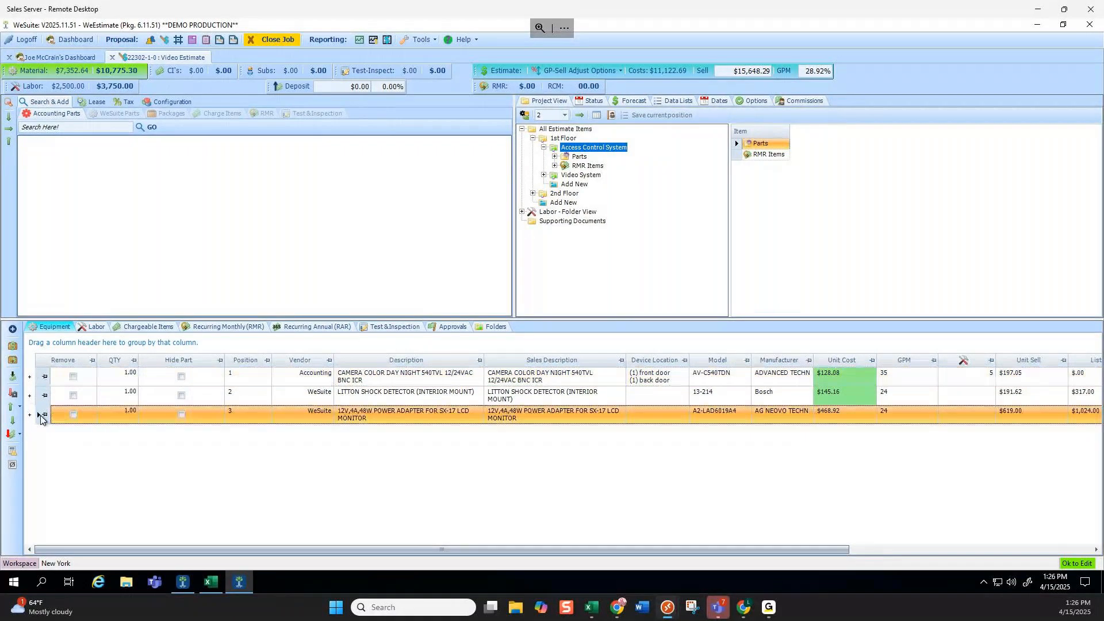
{"action": "left_click", "coordinate": [46, 379]}
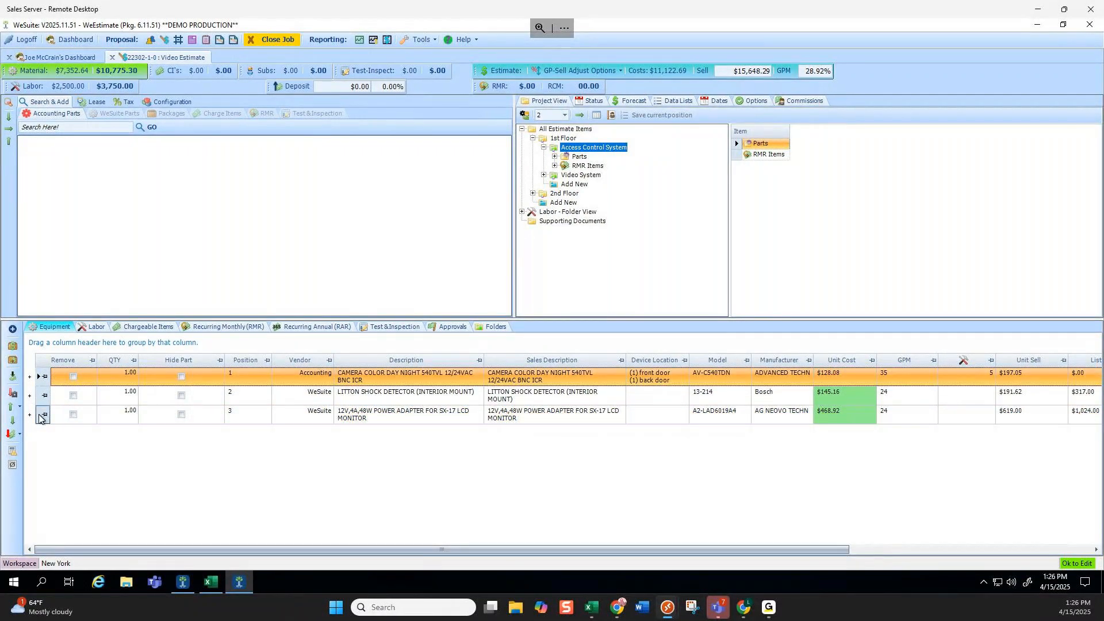
{"action": "left_click", "coordinate": [40, 416], "text": "shift"}
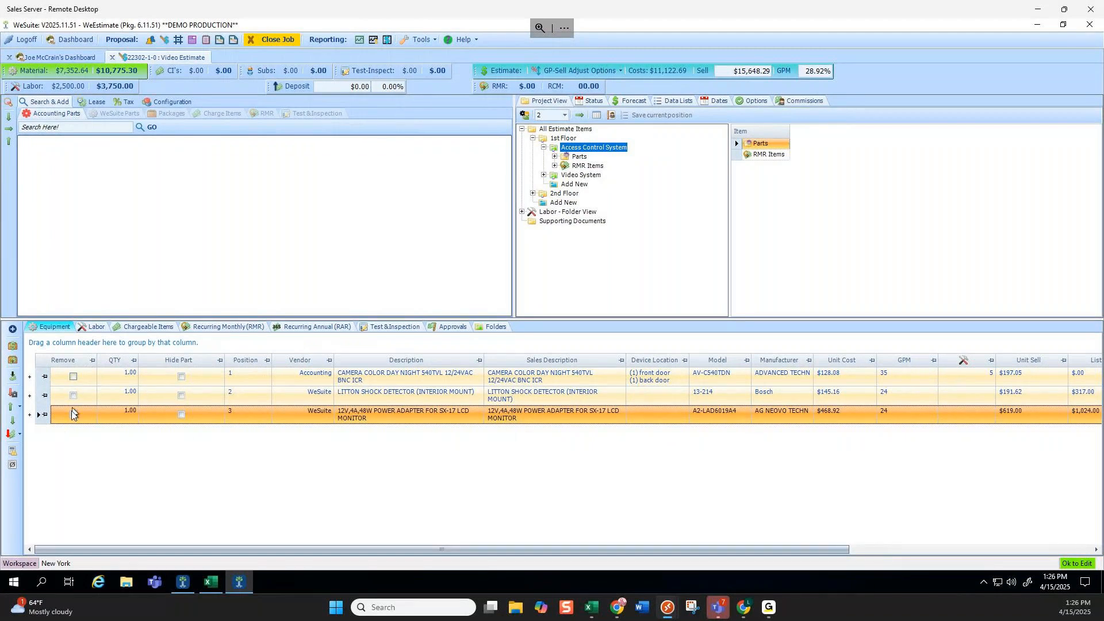
{"action": "left_click", "coordinate": [10, 377]}
{"action": "left_click", "coordinate": [554, 286]}
{"action": "left_click", "coordinate": [523, 297]}
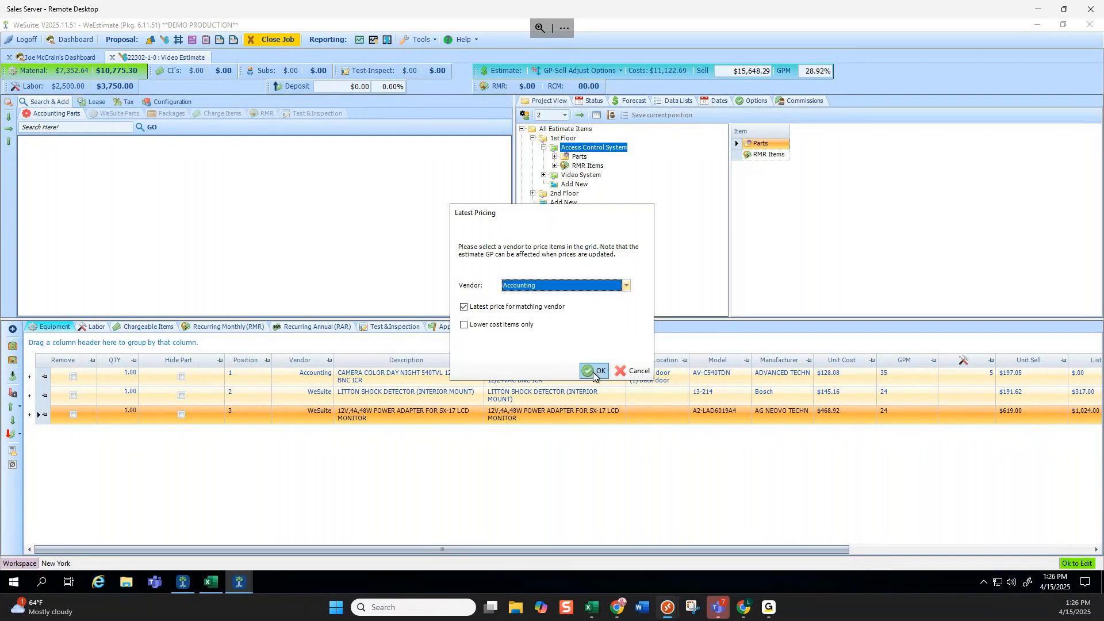
{"action": "left_click", "coordinate": [593, 372]}
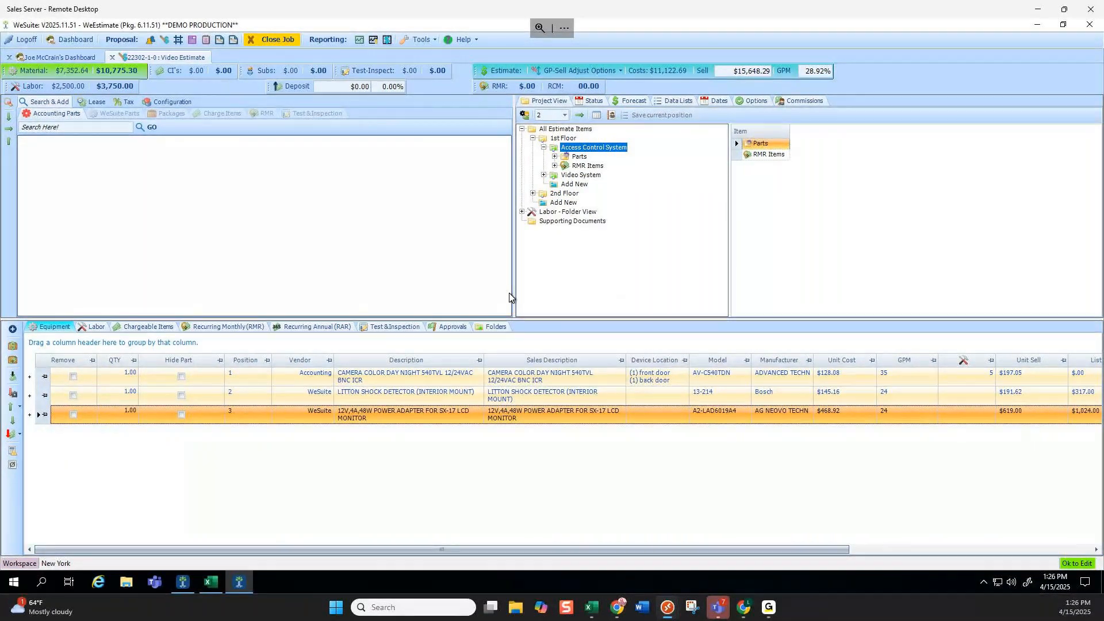
Set the camera, shock detector and power adapter unit costs to $100.00.
{"action": "left_click", "coordinate": [845, 377]}
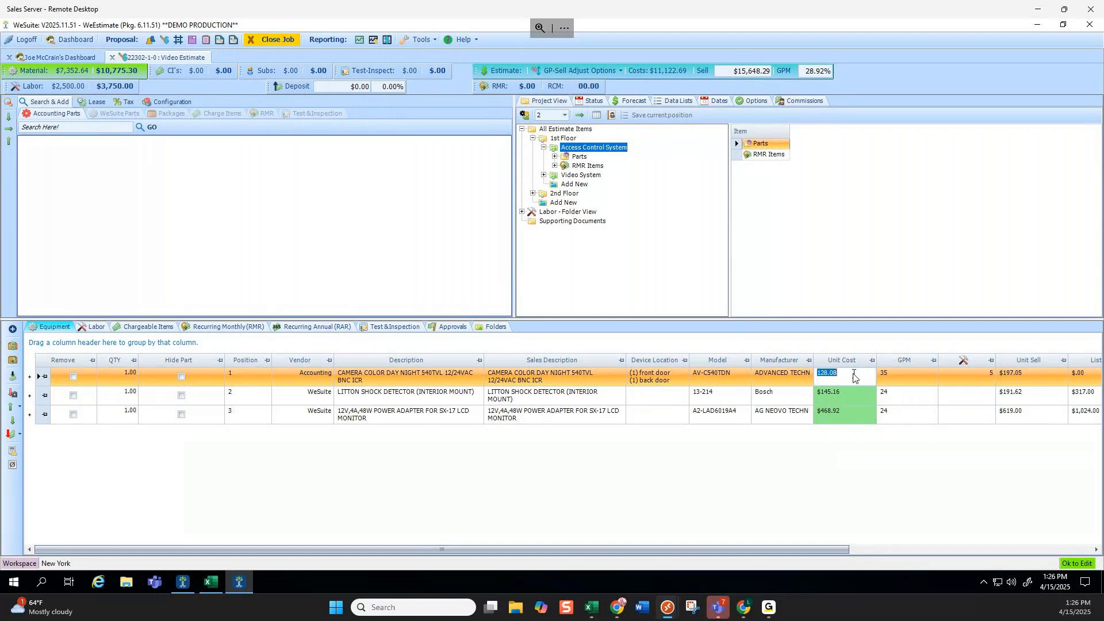
{"action": "type", "text": "100"}
{"action": "left_click", "coordinate": [847, 391]}
{"action": "type", "text": "100"}
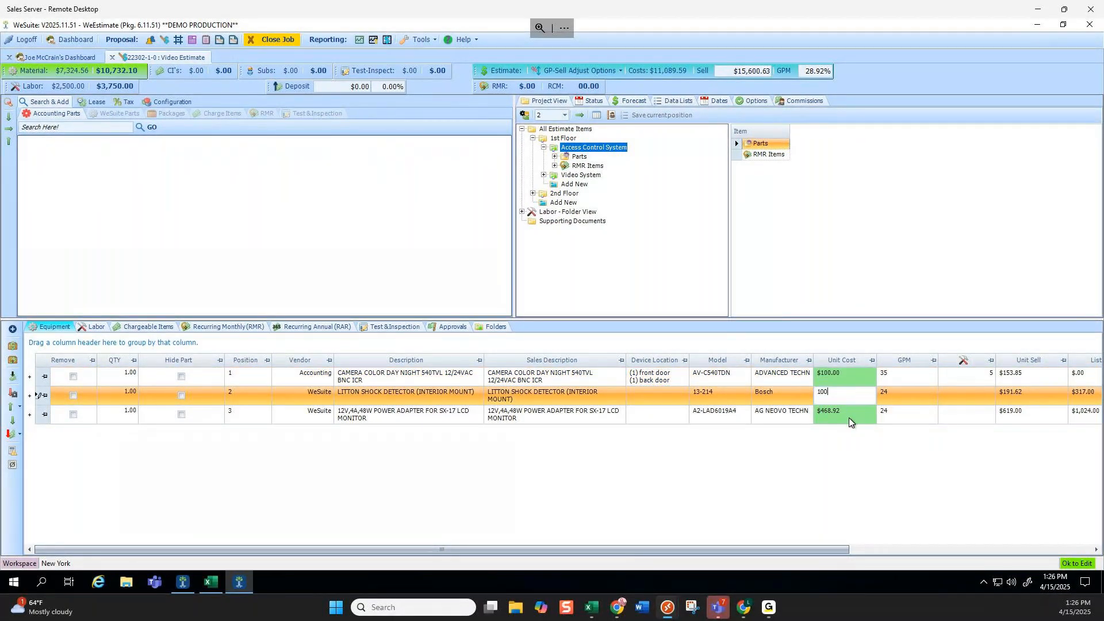
{"action": "left_click", "coordinate": [849, 411]}
{"action": "type", "text": "100"}
{"action": "left_click", "coordinate": [42, 382]}
Reprice the three parts from Accounting, restoring the camera's $128.08 cost.
{"action": "left_click", "coordinate": [41, 382]}
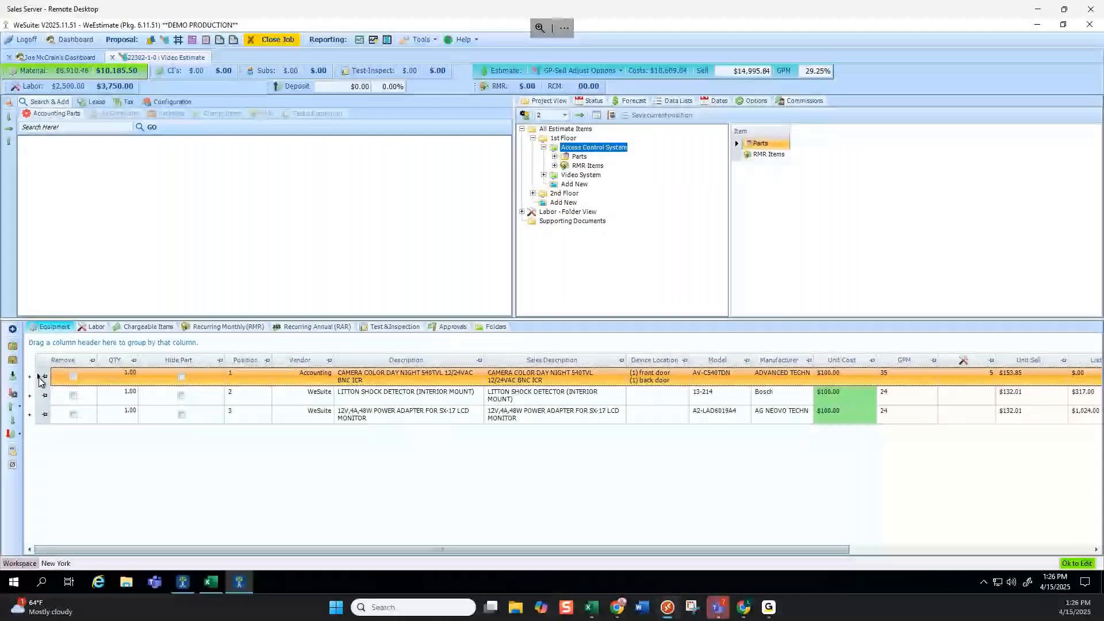
{"action": "left_click", "coordinate": [42, 417], "text": "shift"}
{"action": "left_click", "coordinate": [13, 378]}
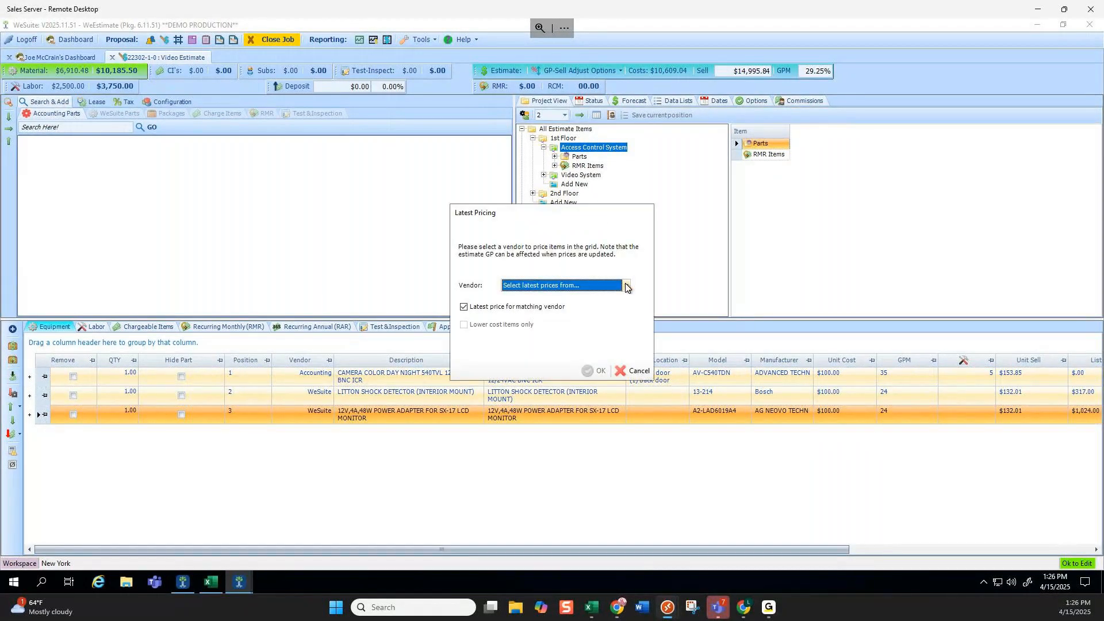
{"action": "left_click", "coordinate": [626, 286]}
{"action": "left_click", "coordinate": [550, 299]}
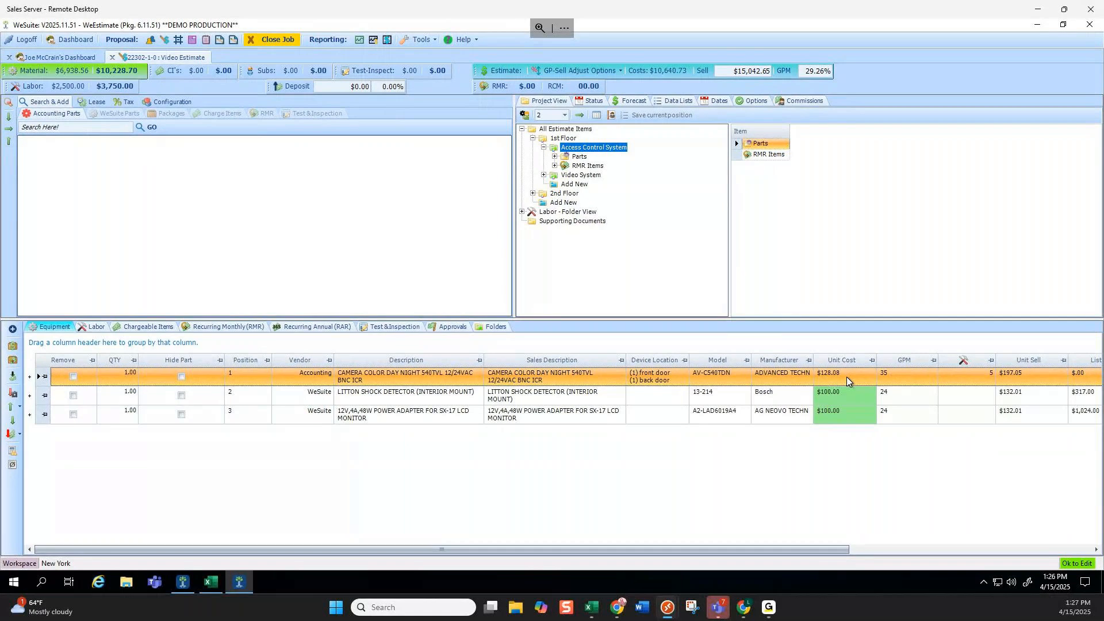
{"action": "right_click", "coordinate": [610, 150]}
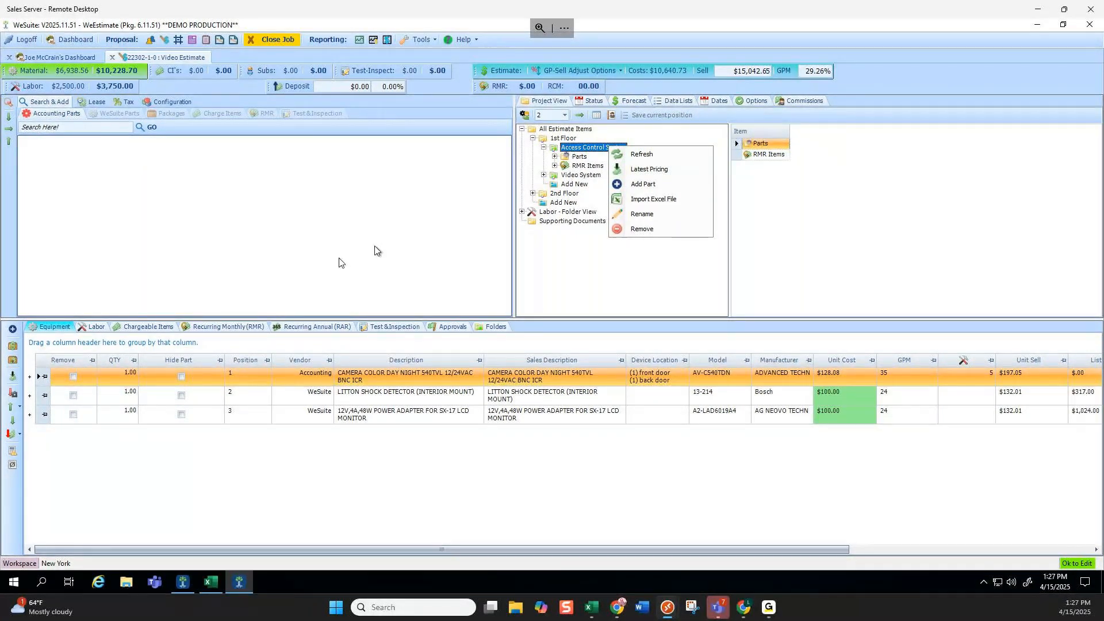
Glance at the Labor schedule, then list all seven 1st Floor items in the Equipment grid.
{"action": "left_click", "coordinate": [94, 327]}
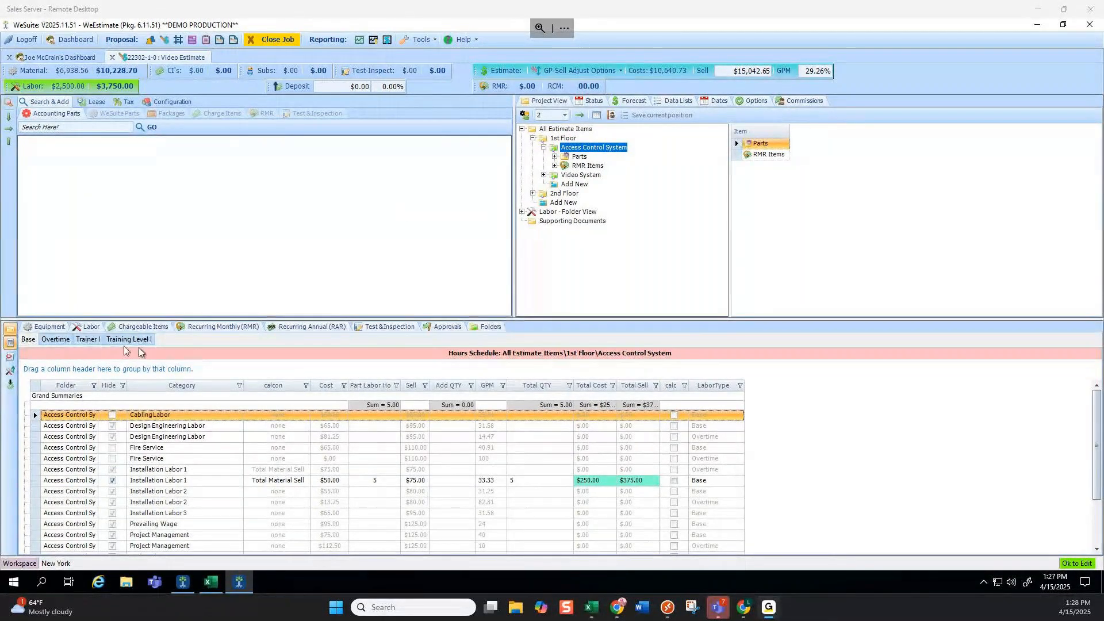
{"action": "left_click", "coordinate": [43, 326]}
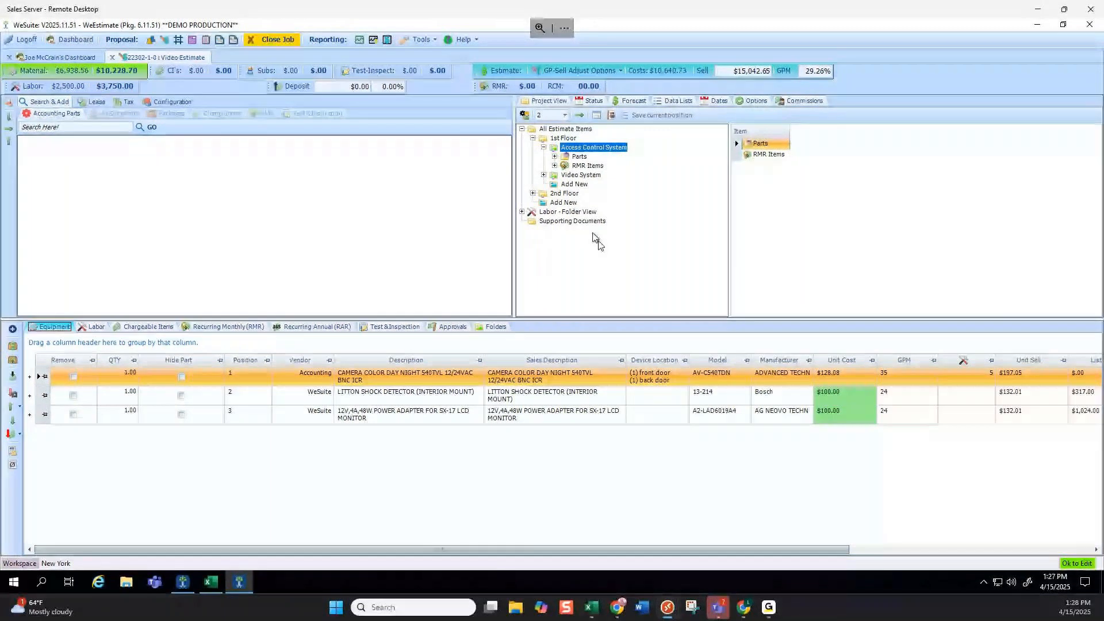
{"action": "left_click", "coordinate": [562, 138]}
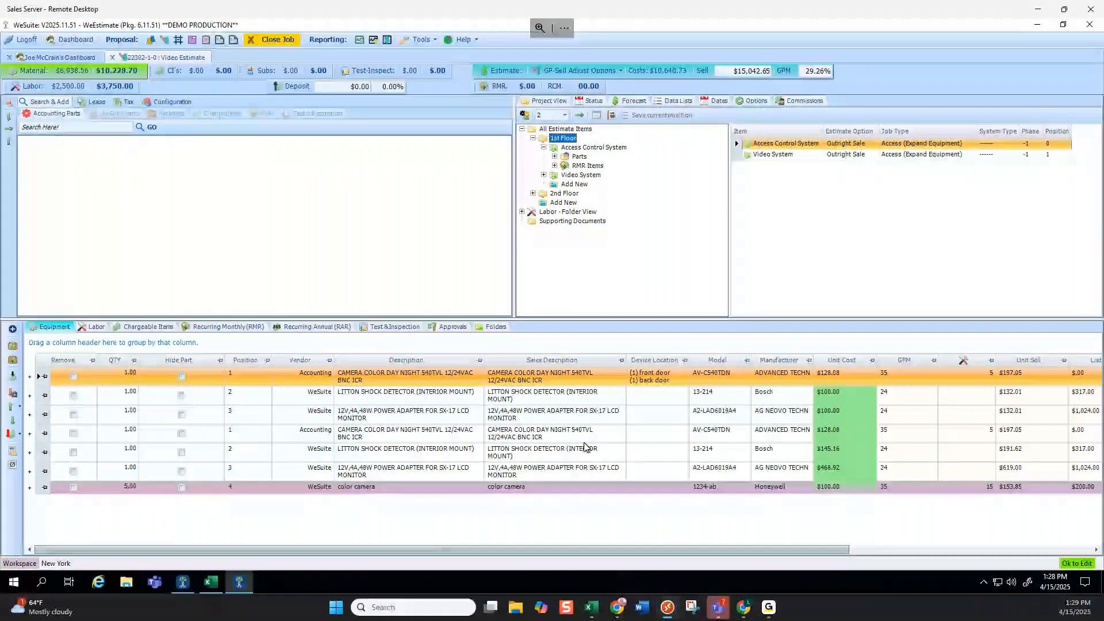
Select all seven 1st Floor parts and apply a 40 GPM, raising sell to $15,453.51.
{"action": "left_click", "coordinate": [726, 487]}
{"action": "double_click", "coordinate": [725, 493]}
{"action": "left_click", "coordinate": [725, 490]}
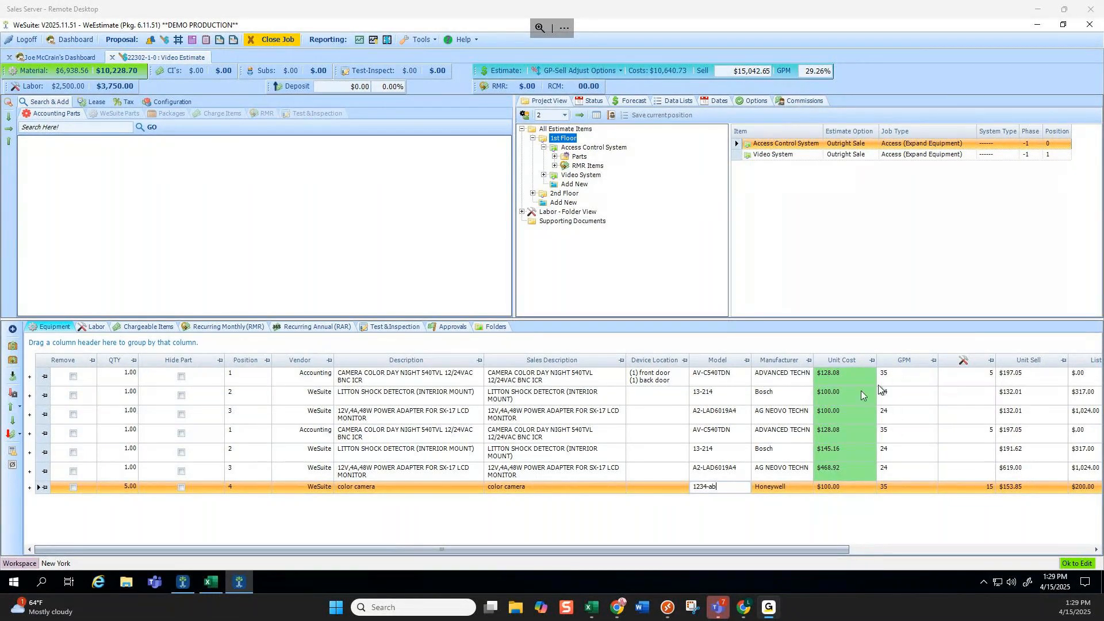
{"action": "left_click", "coordinate": [44, 376]}
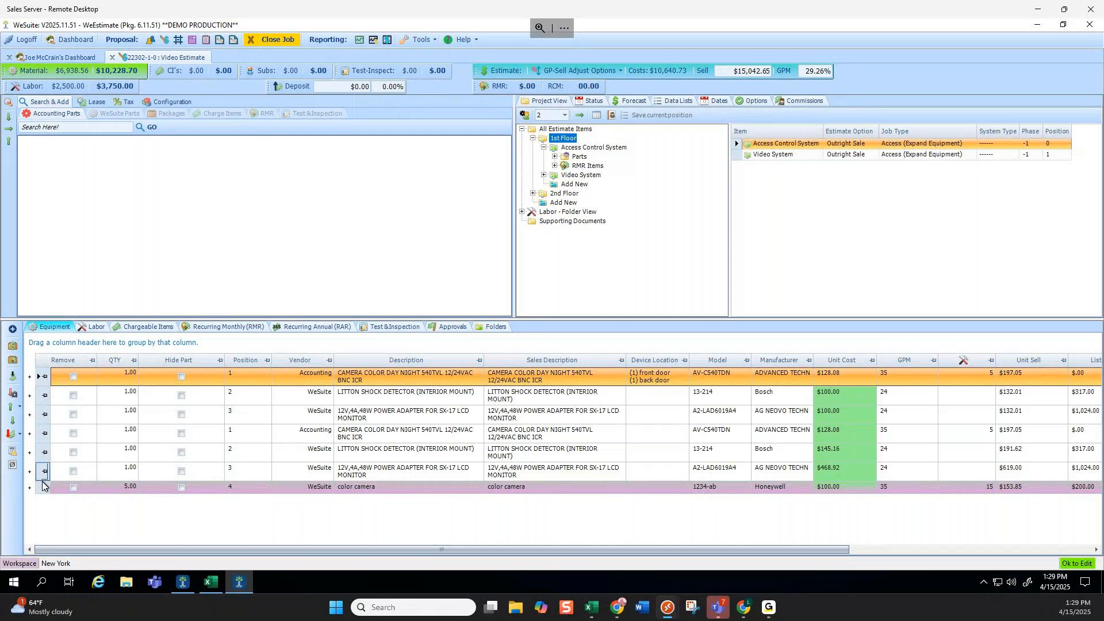
{"action": "left_click", "coordinate": [42, 488], "text": "shift"}
{"action": "left_click", "coordinate": [20, 409]}
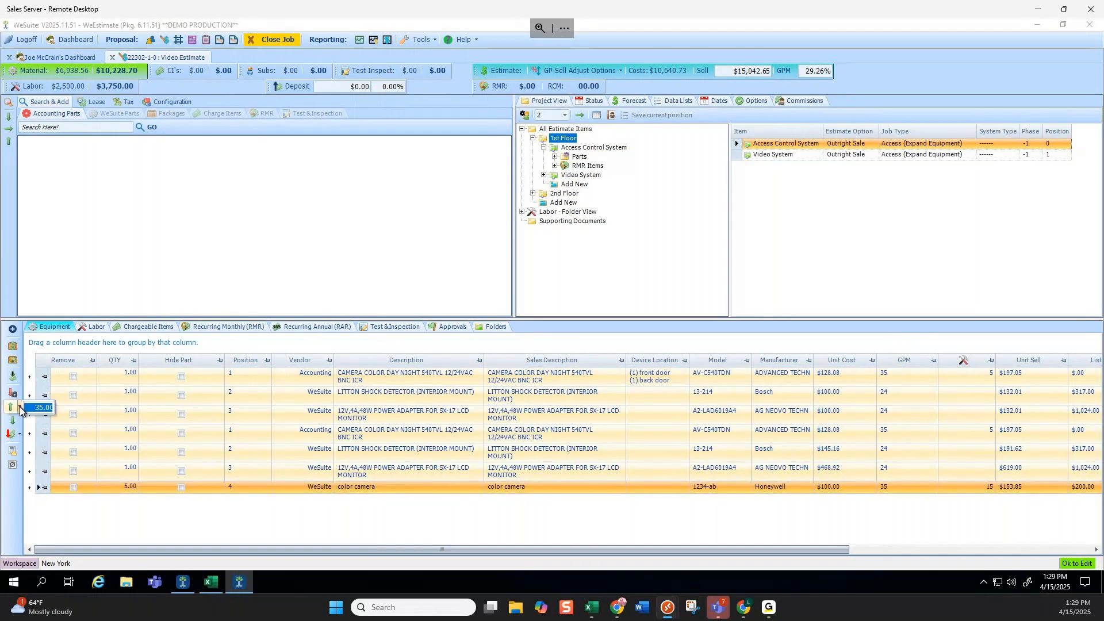
{"action": "type", "text": "40"}
{"action": "left_click", "coordinate": [11, 409]}
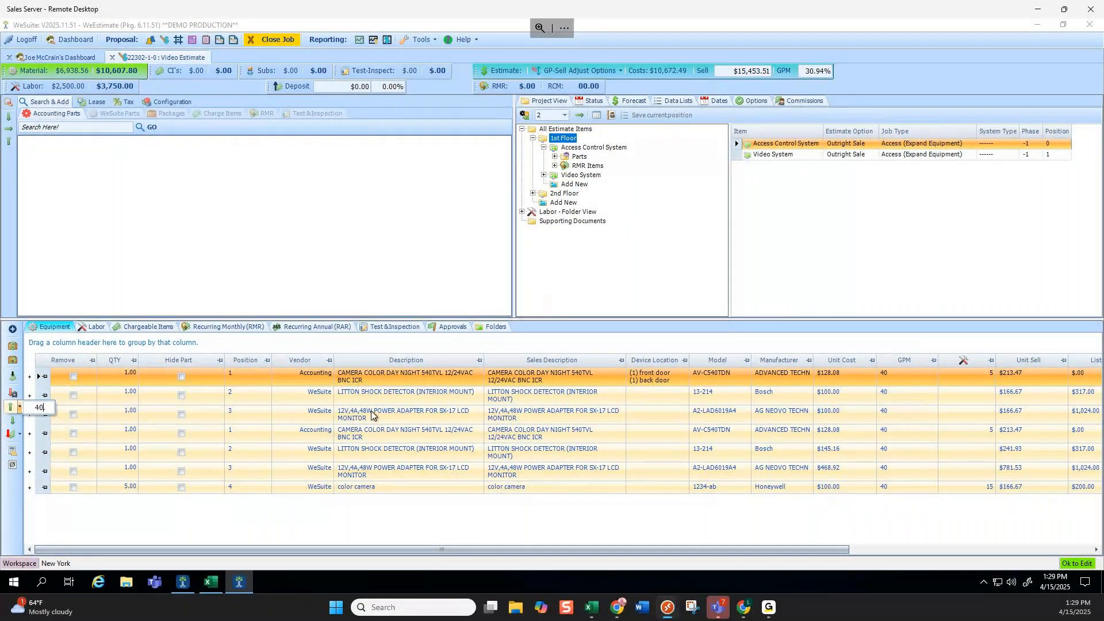
{"action": "left_click", "coordinate": [10, 407]}
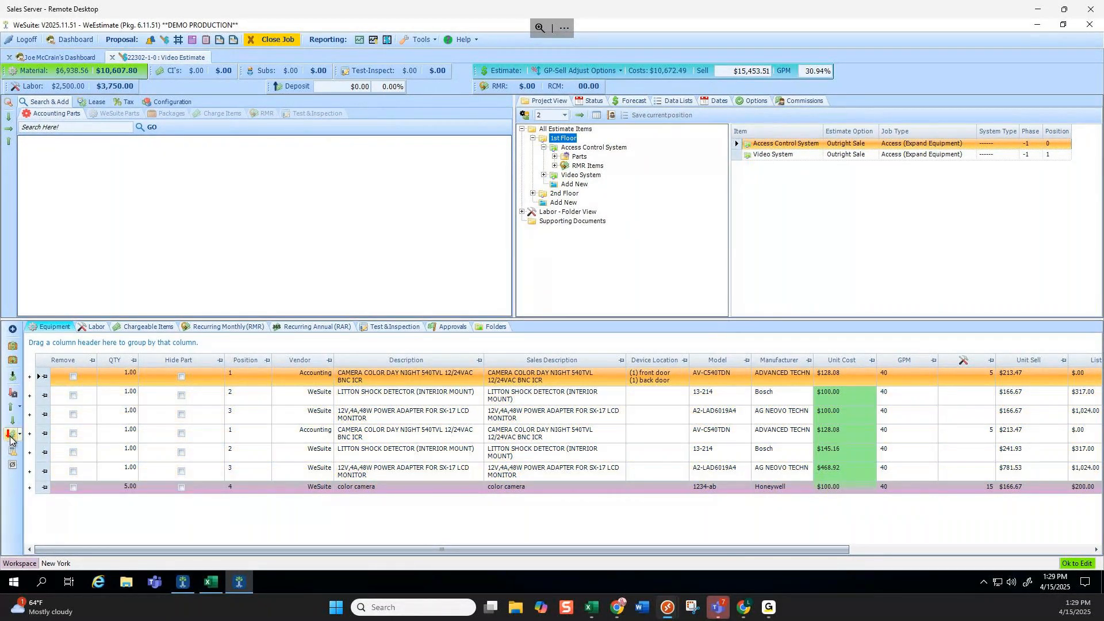
{"action": "left_click", "coordinate": [15, 396]}
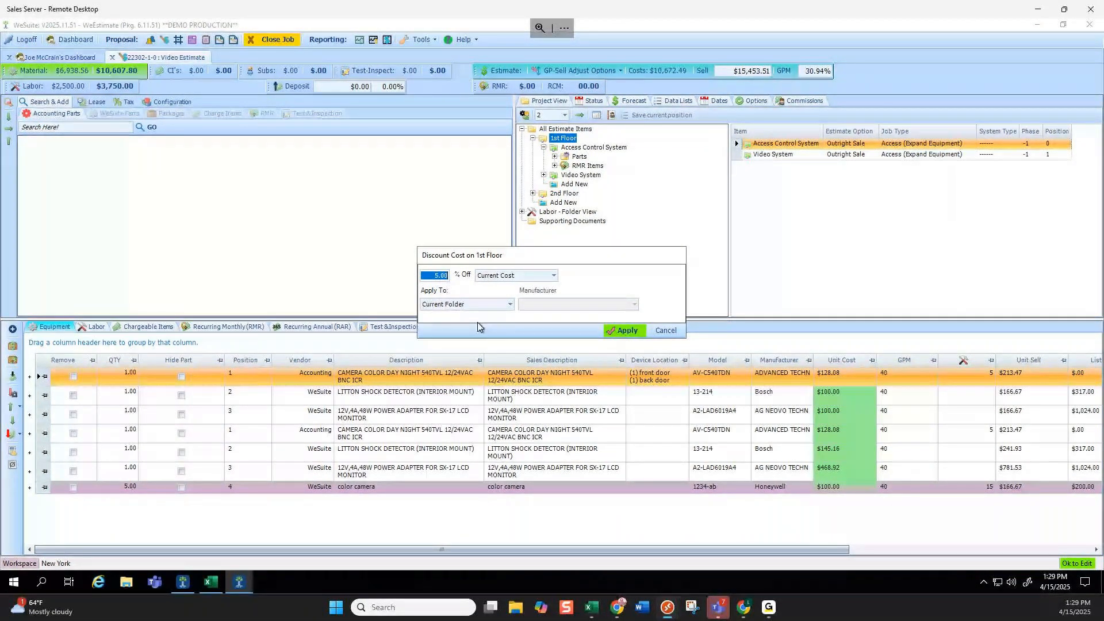
{"action": "left_click", "coordinate": [552, 277]}
{"action": "left_click", "coordinate": [516, 288]}
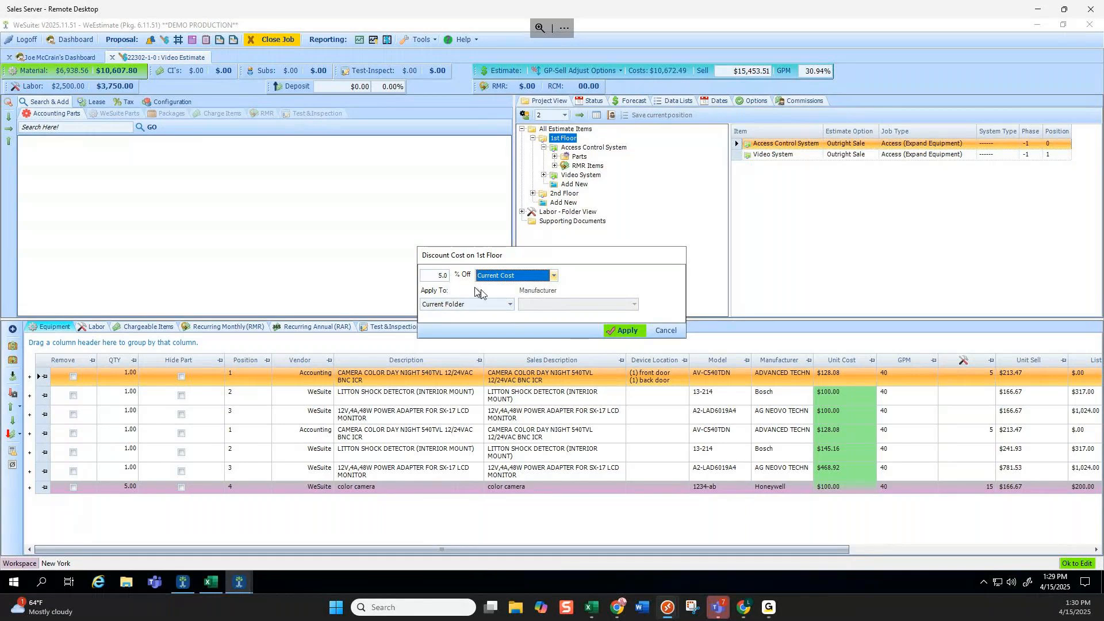
{"action": "left_click", "coordinate": [509, 305]}
{"action": "left_click", "coordinate": [455, 336]}
{"action": "left_click", "coordinate": [601, 303]}
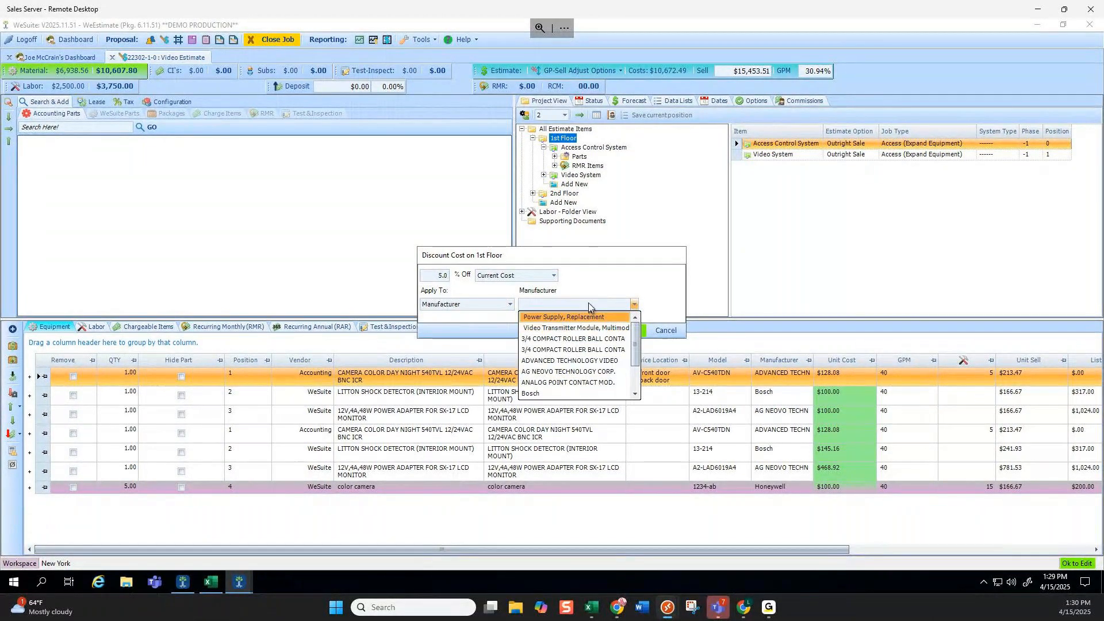
{"action": "left_click", "coordinate": [510, 305]}
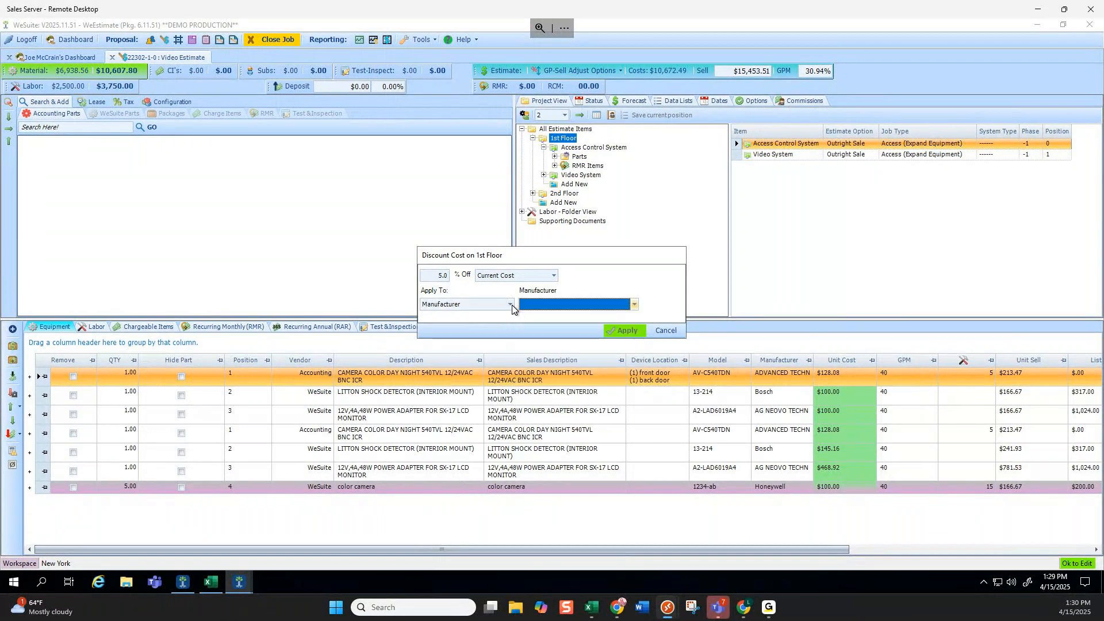
{"action": "left_click", "coordinate": [511, 304]}
{"action": "left_click", "coordinate": [561, 306]}
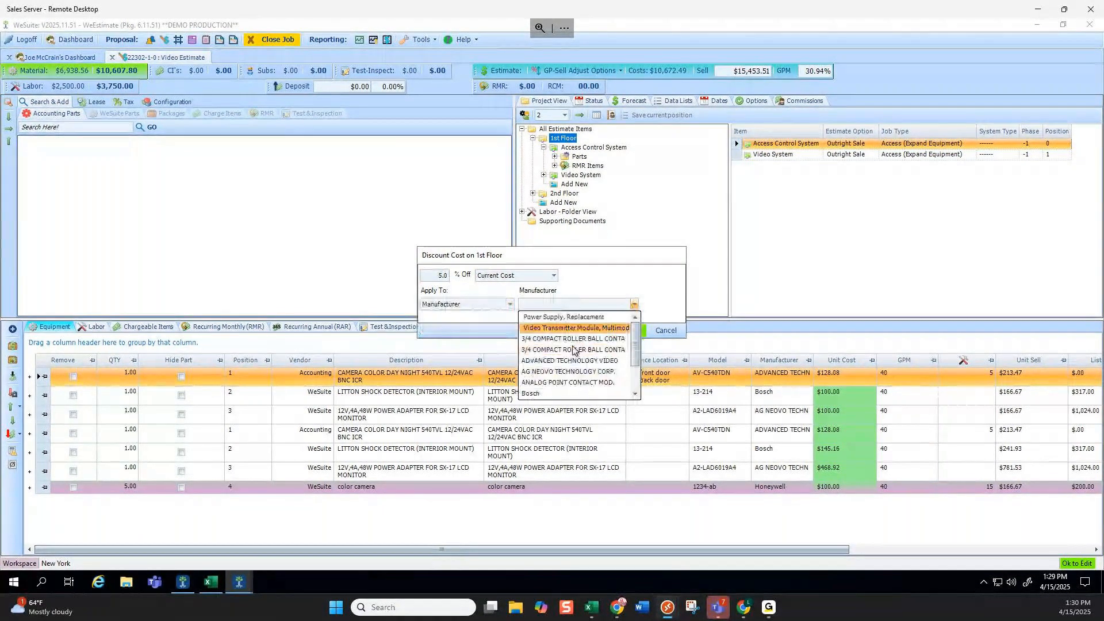
{"action": "left_click", "coordinate": [508, 306]}
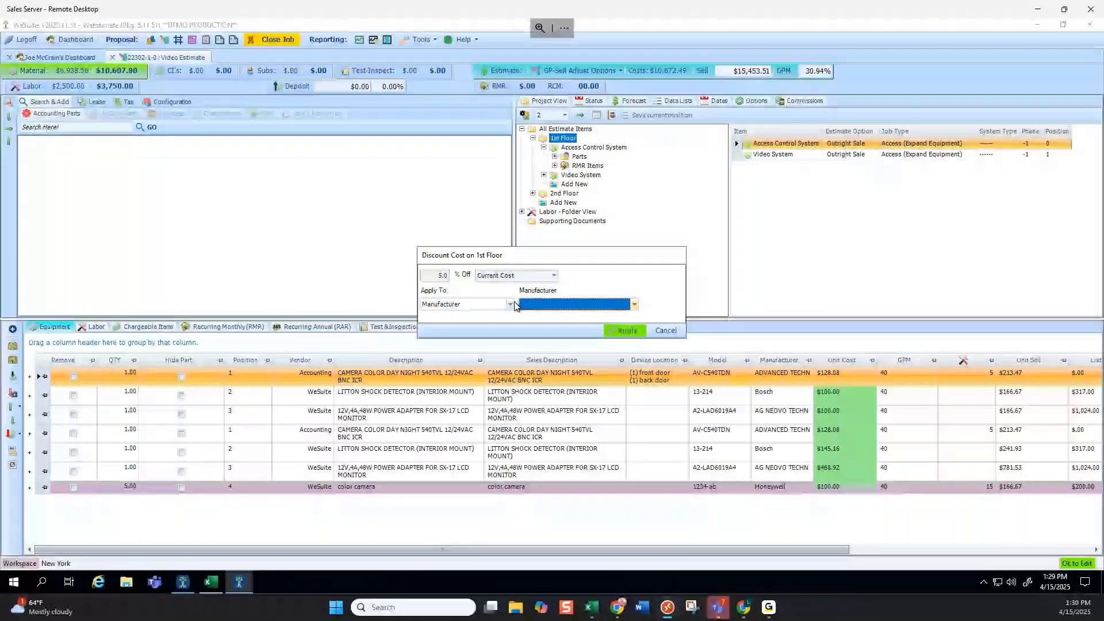
{"action": "left_click", "coordinate": [510, 305]}
{"action": "left_click", "coordinate": [514, 316]}
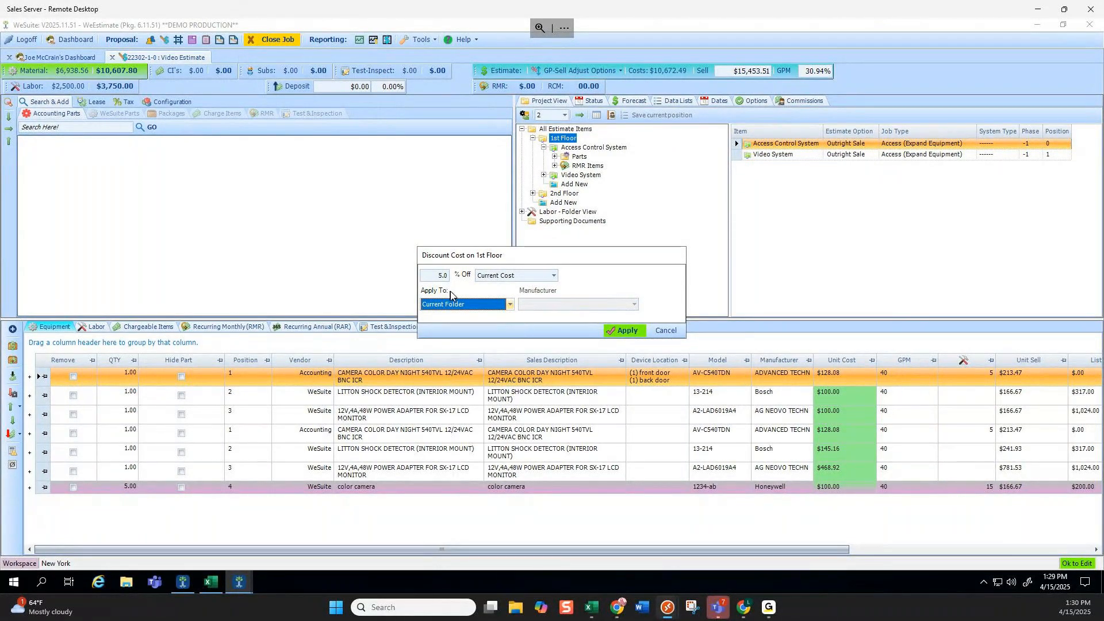
{"action": "left_click", "coordinate": [510, 305]}
{"action": "left_click", "coordinate": [470, 330]}
{"action": "left_click", "coordinate": [668, 330]}
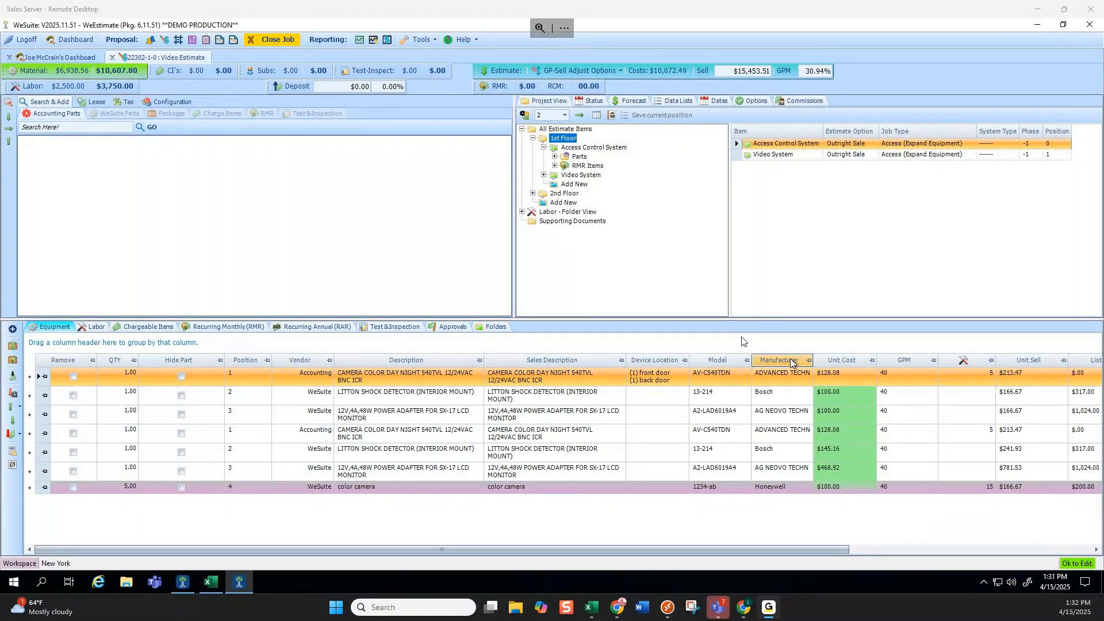
Review Program Options' Part Timing levels (31 and 60 days), then return to the Video Estimate.
{"action": "left_click", "coordinate": [420, 39]}
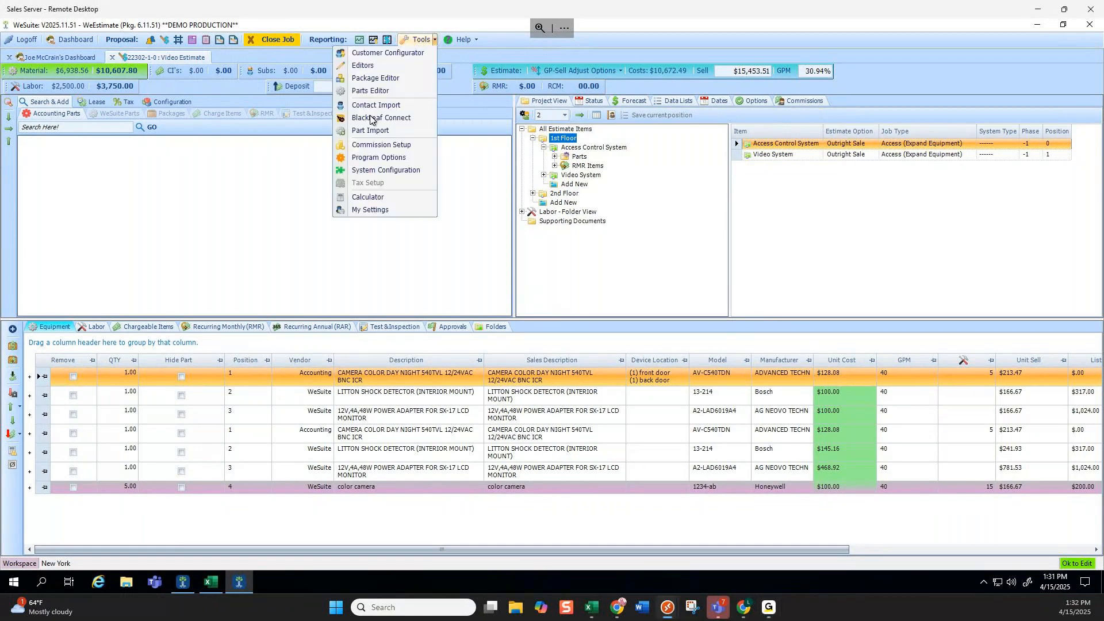
{"action": "left_click", "coordinate": [370, 158]}
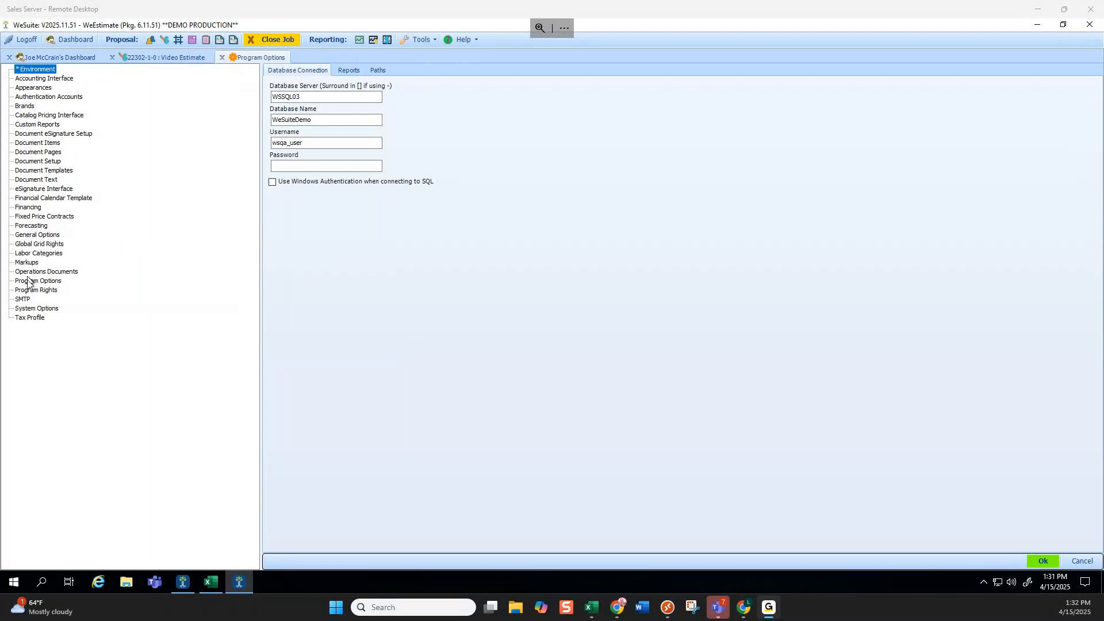
{"action": "left_click", "coordinate": [33, 88]}
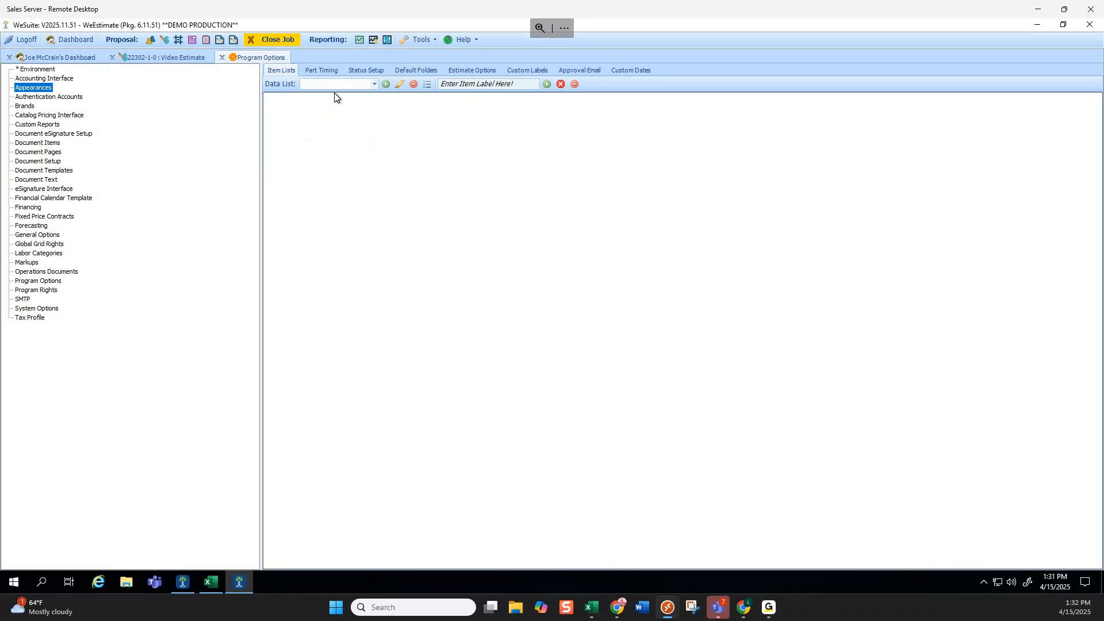
{"action": "left_click", "coordinate": [320, 70]}
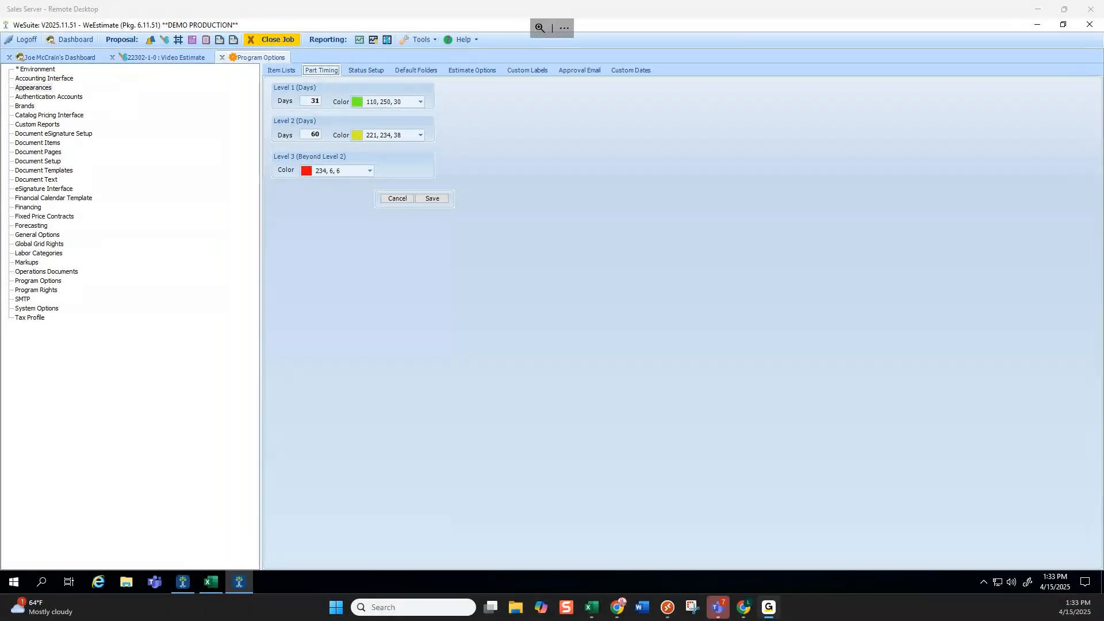
{"action": "left_click", "coordinate": [163, 57]}
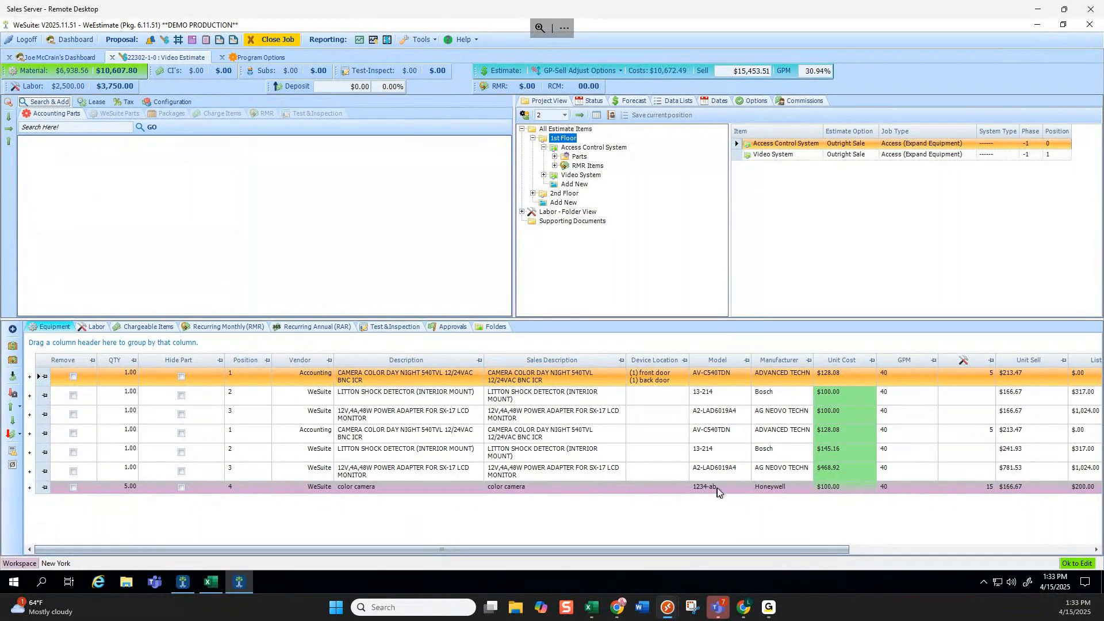
{"action": "left_click", "coordinate": [533, 489]}
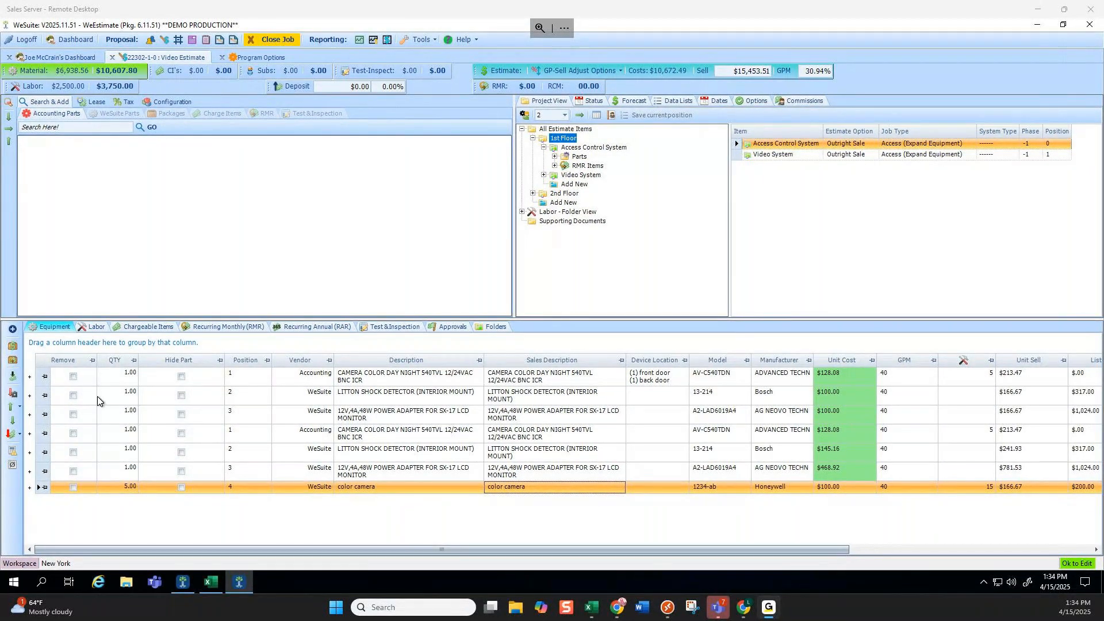
{"action": "left_click", "coordinate": [39, 379]}
{"action": "right_click", "coordinate": [39, 383]}
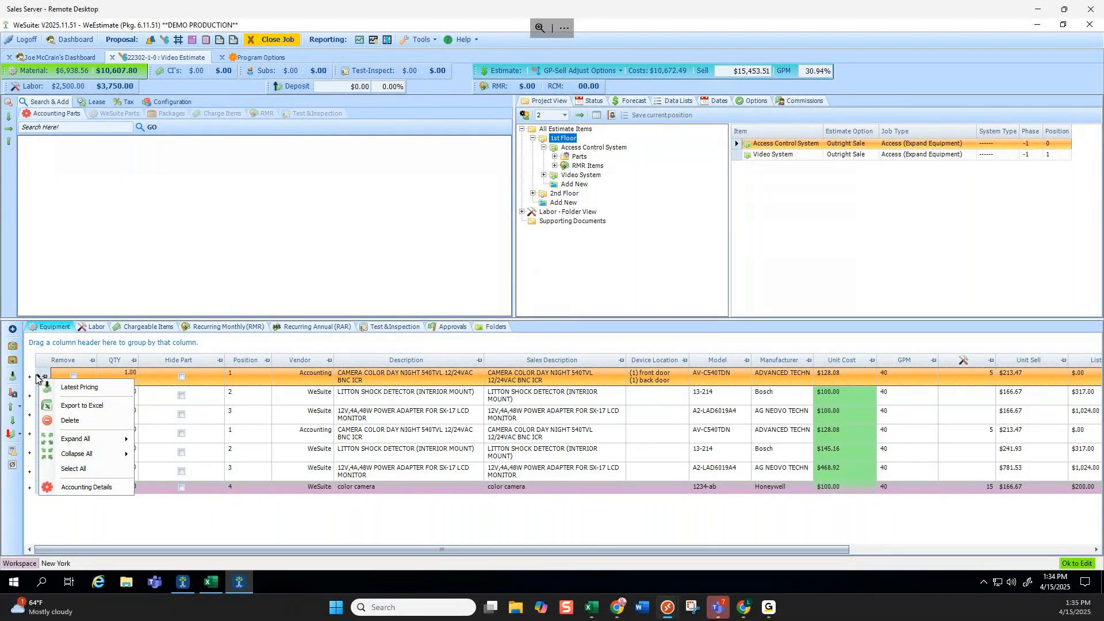
{"action": "left_click", "coordinate": [81, 488]}
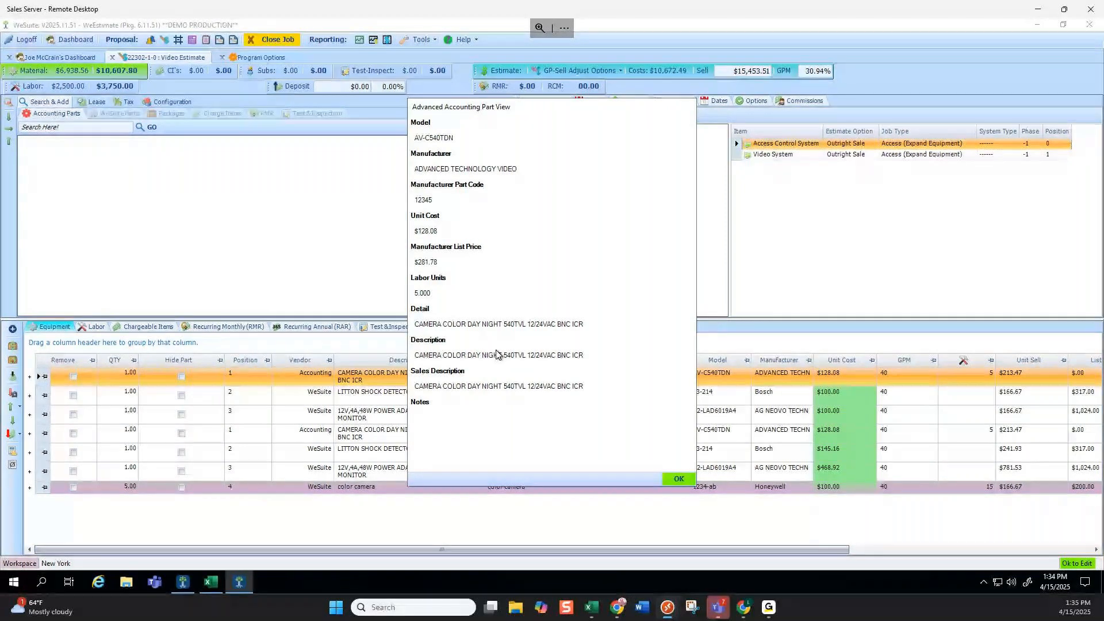
{"action": "left_click", "coordinate": [678, 477]}
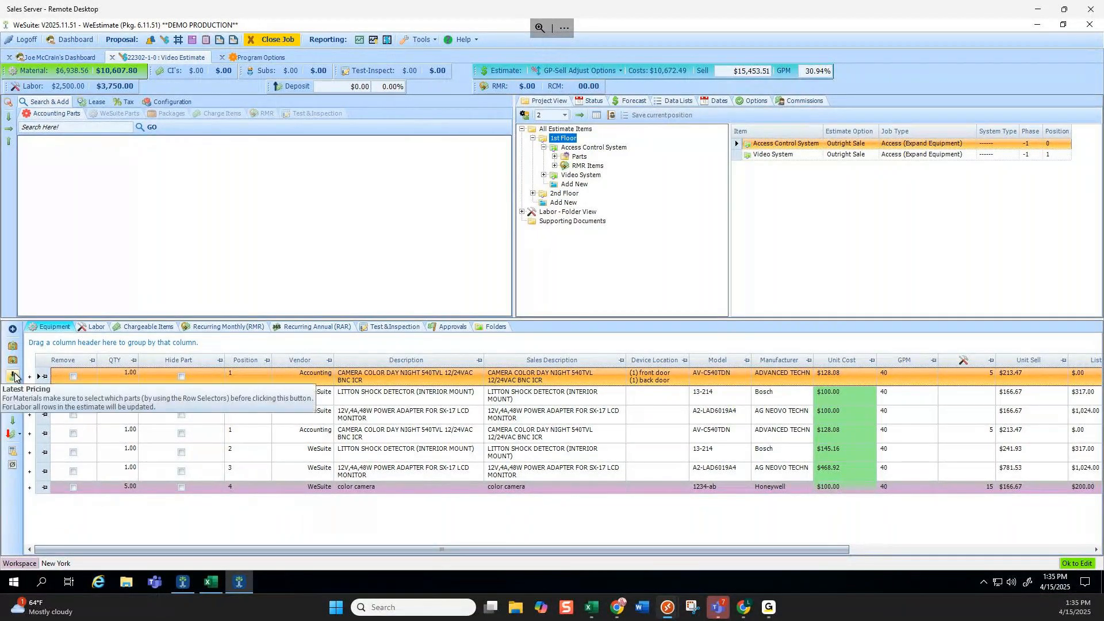
Enter a 40 GPM target in the estimate's GPM field.
{"action": "left_click", "coordinate": [754, 72]}
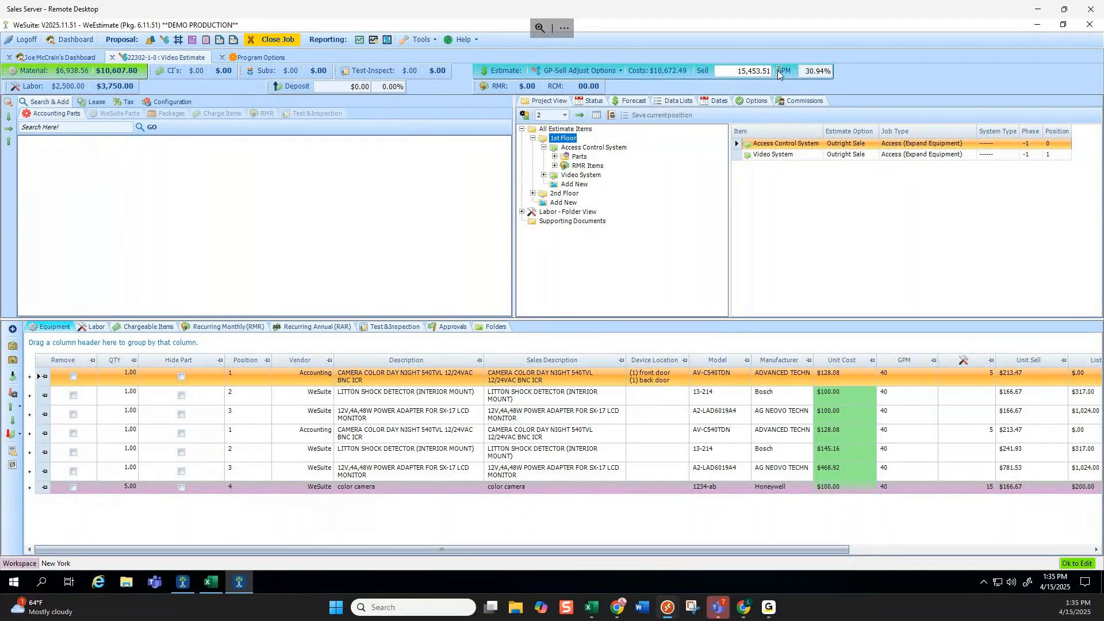
{"action": "left_click", "coordinate": [810, 72]}
{"action": "left_click_drag", "start_coordinate": [803, 73], "coordinate": [841, 75]}
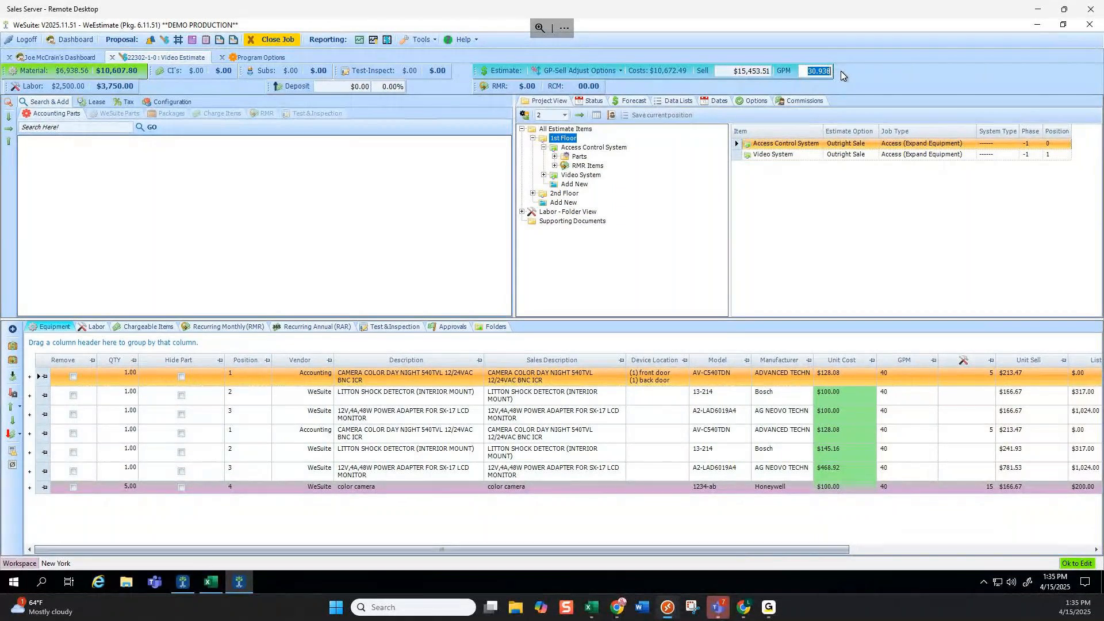
{"action": "left_click", "coordinate": [744, 73]}
{"action": "key", "text": "Tab"}
{"action": "type", "text": "40"}
{"action": "key", "text": "Return"}
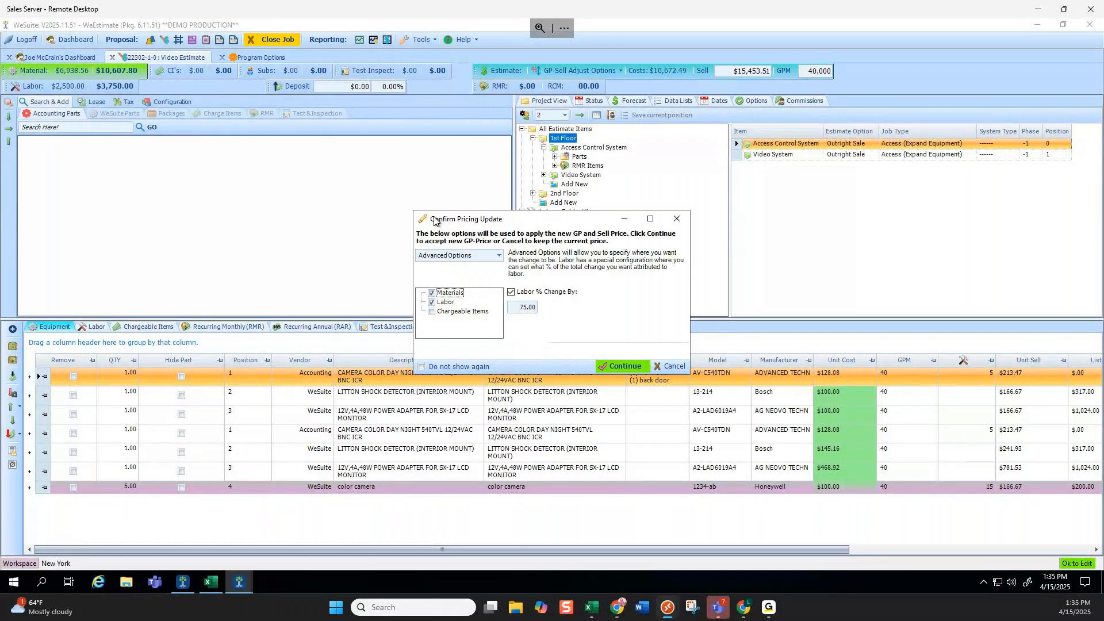
In Confirm Pricing Update, try the Even and Advanced Options methods, toggling Materials, Labor and Chargeable Items.
{"action": "left_click", "coordinate": [498, 254]}
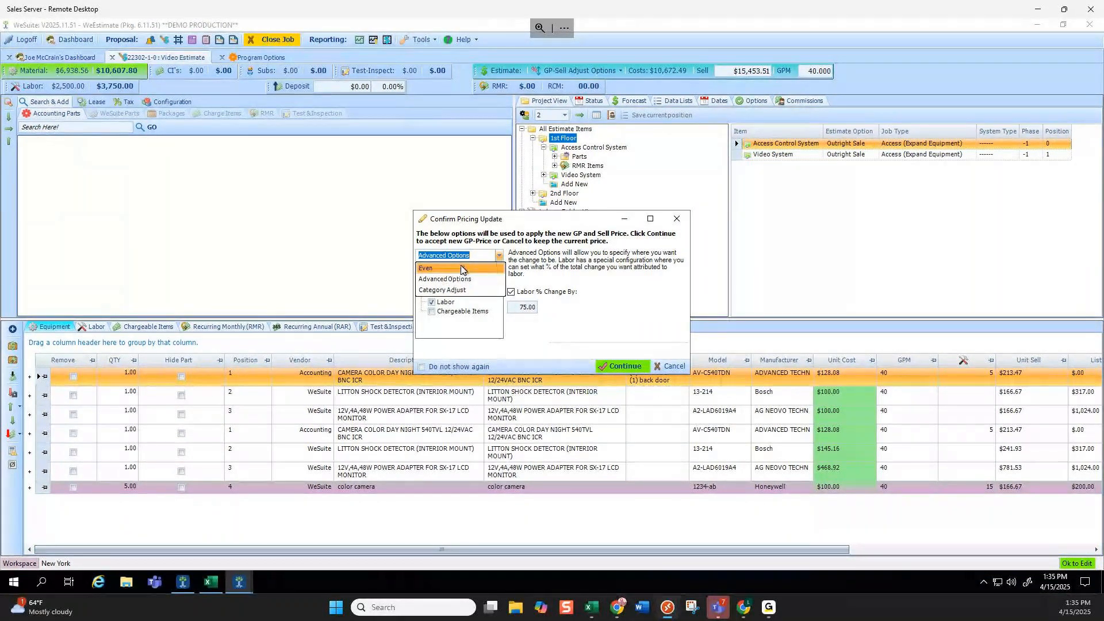
{"action": "left_click", "coordinate": [461, 267]}
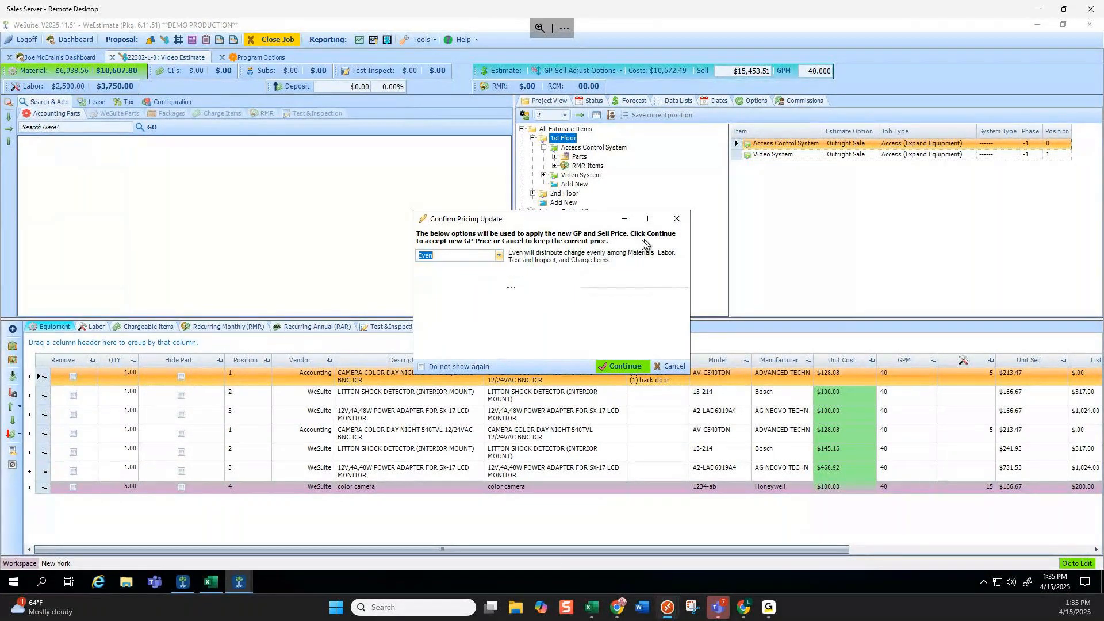
{"action": "left_click", "coordinate": [498, 254]}
{"action": "left_click", "coordinate": [468, 277]}
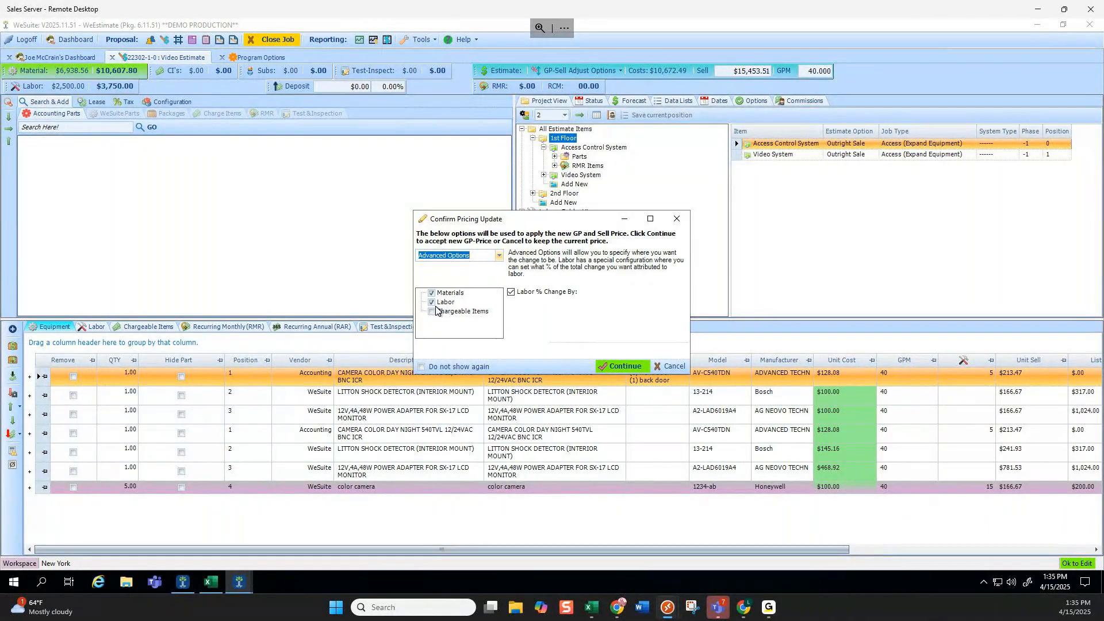
{"action": "left_click", "coordinate": [431, 303]}
{"action": "left_click", "coordinate": [432, 293]}
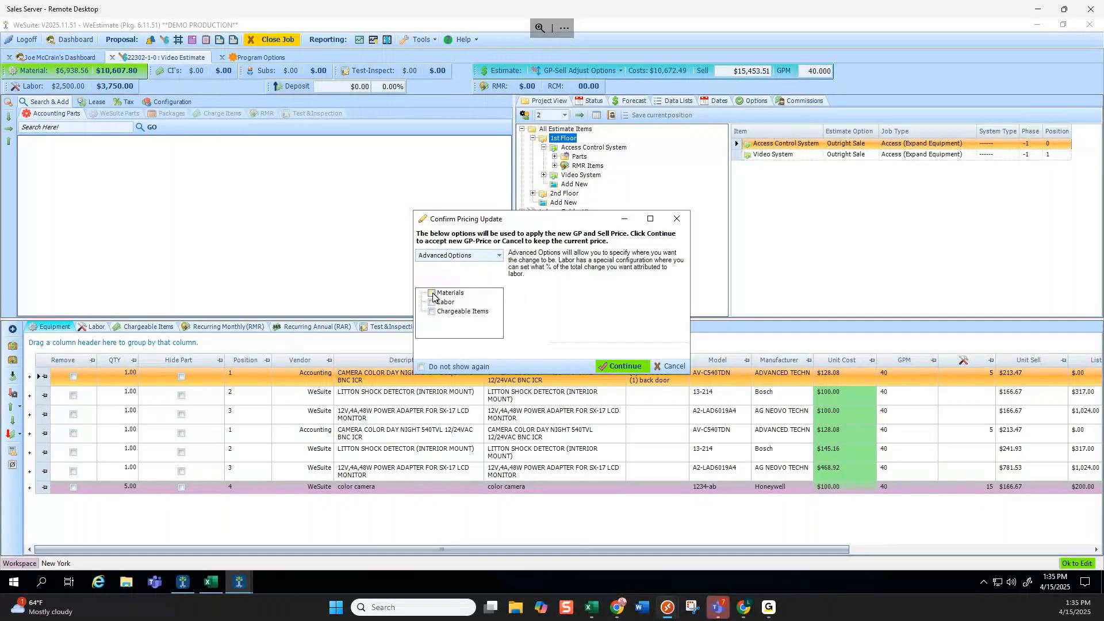
{"action": "left_click", "coordinate": [432, 302]}
{"action": "left_click", "coordinate": [432, 311]}
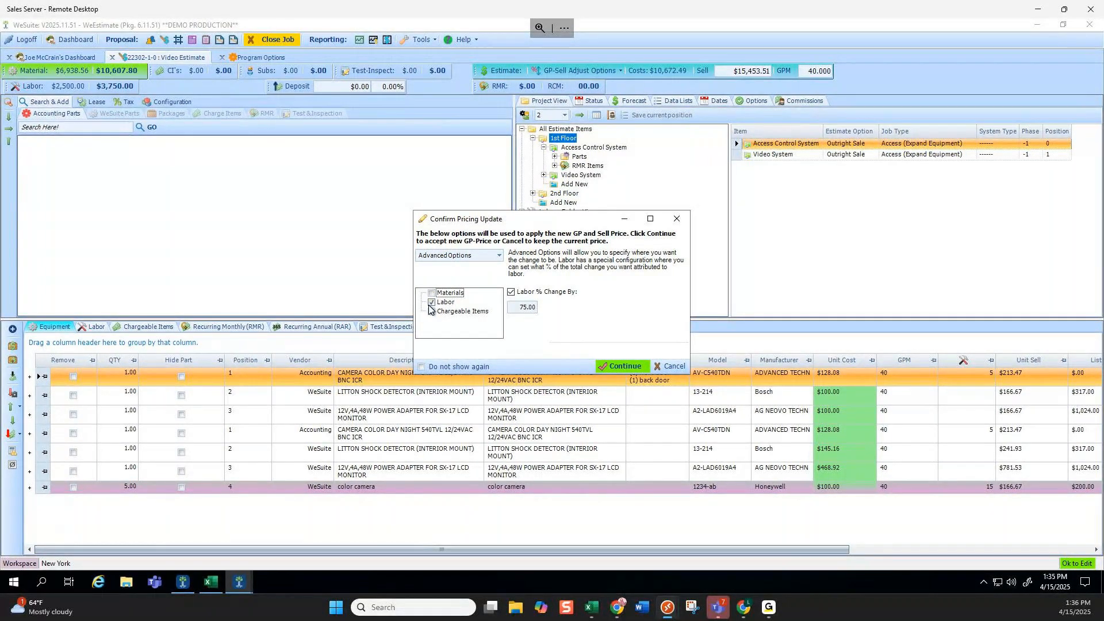
{"action": "left_click", "coordinate": [514, 310]}
{"action": "double_click", "coordinate": [513, 309]}
Pick another adjust method and continue, lifting sell to $17,787.85 at 39.26% GPM.
{"action": "left_click", "coordinate": [490, 255]}
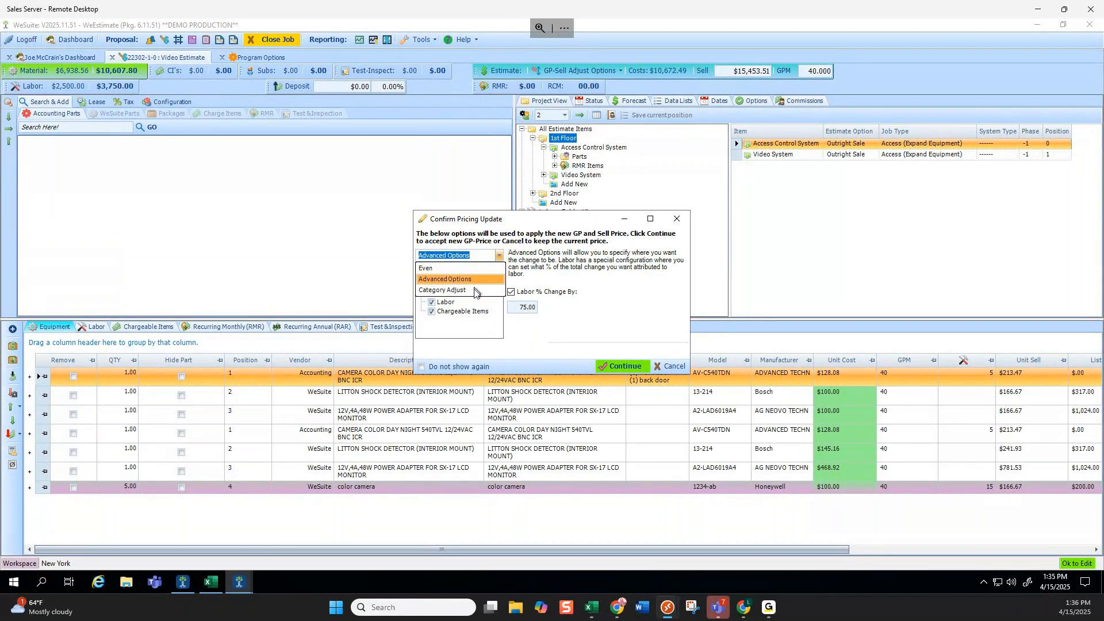
{"action": "left_click", "coordinate": [472, 282]}
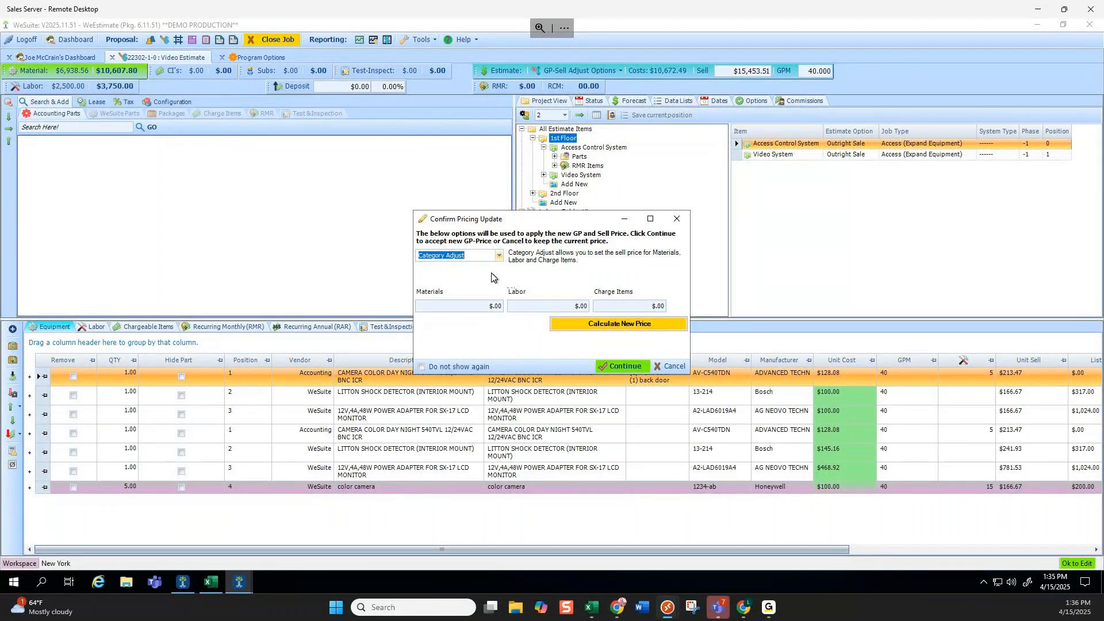
{"action": "left_click", "coordinate": [501, 257]}
{"action": "left_click", "coordinate": [471, 293]}
{"action": "left_click", "coordinate": [624, 366]}
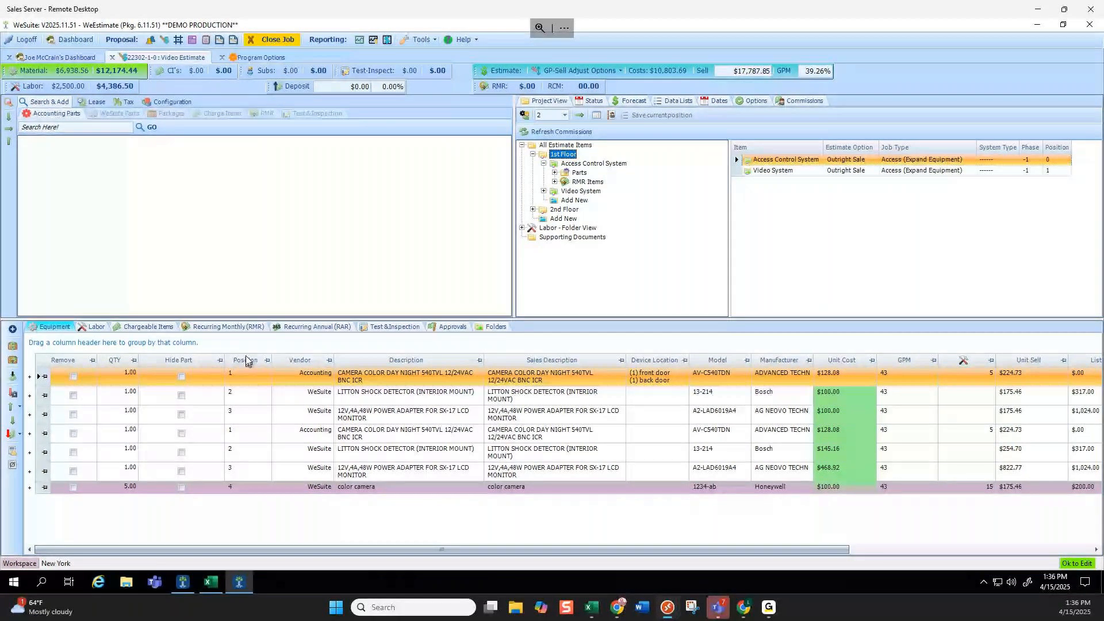
Set the estimate sell price to $17,800.00 and accept the pricing update.
{"action": "left_click", "coordinate": [830, 72]}
{"action": "key", "text": "shift+Tab"}
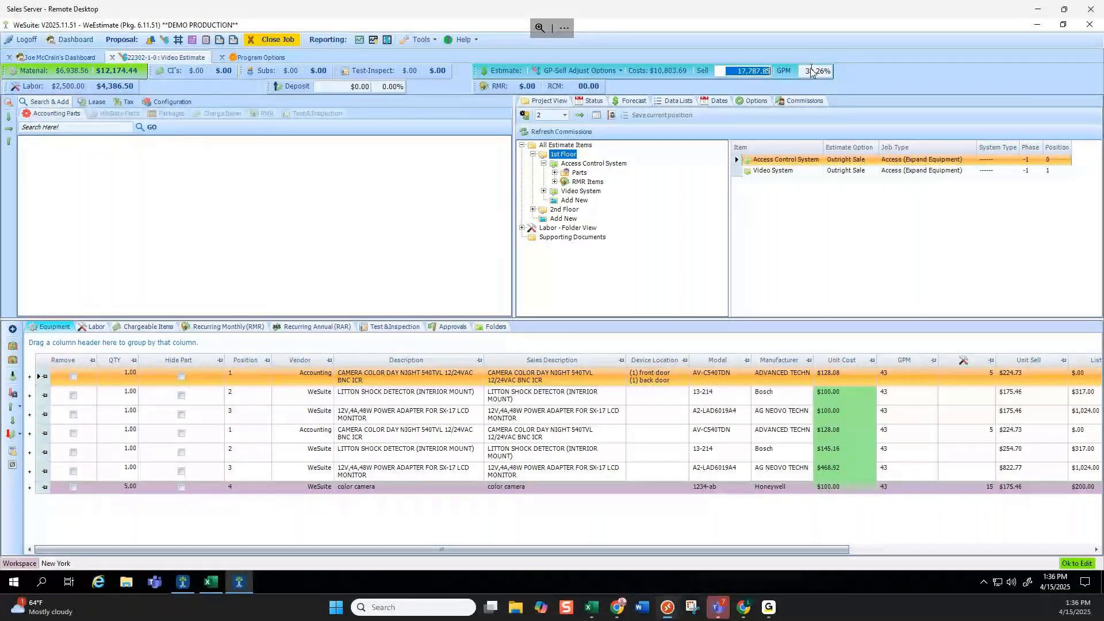
{"action": "type", "text": "1780000"}
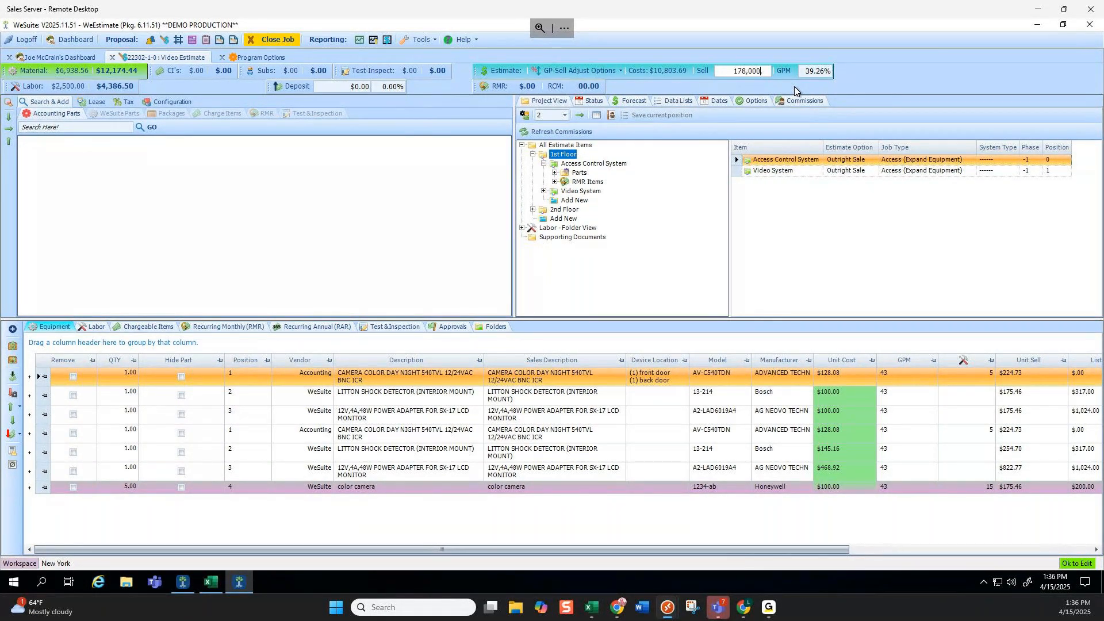
{"action": "key", "text": "Return"}
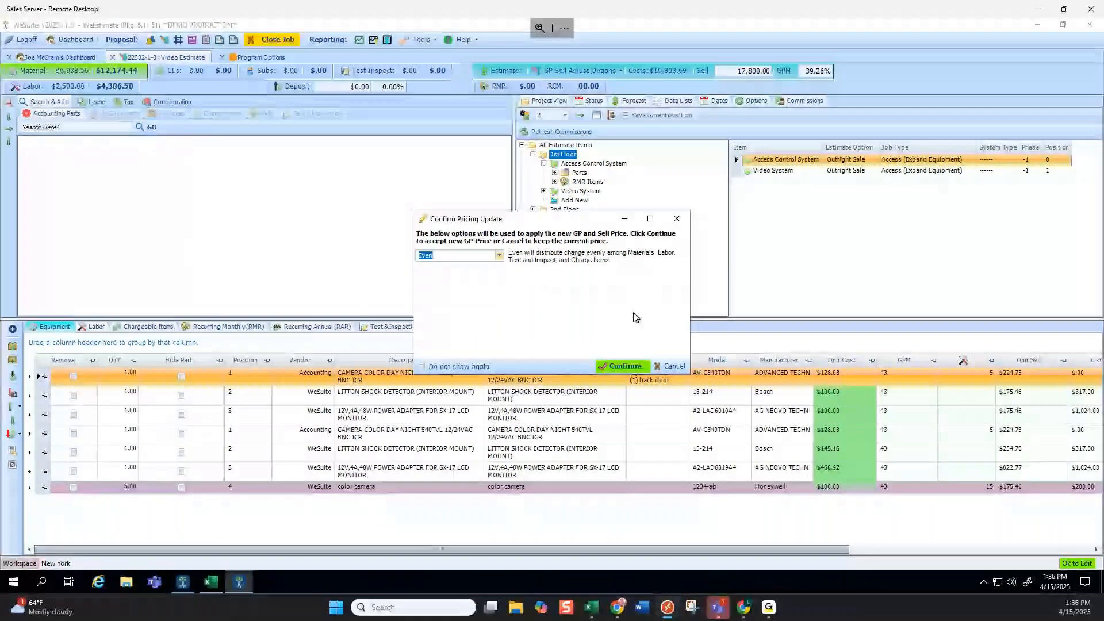
{"action": "key", "text": "Return"}
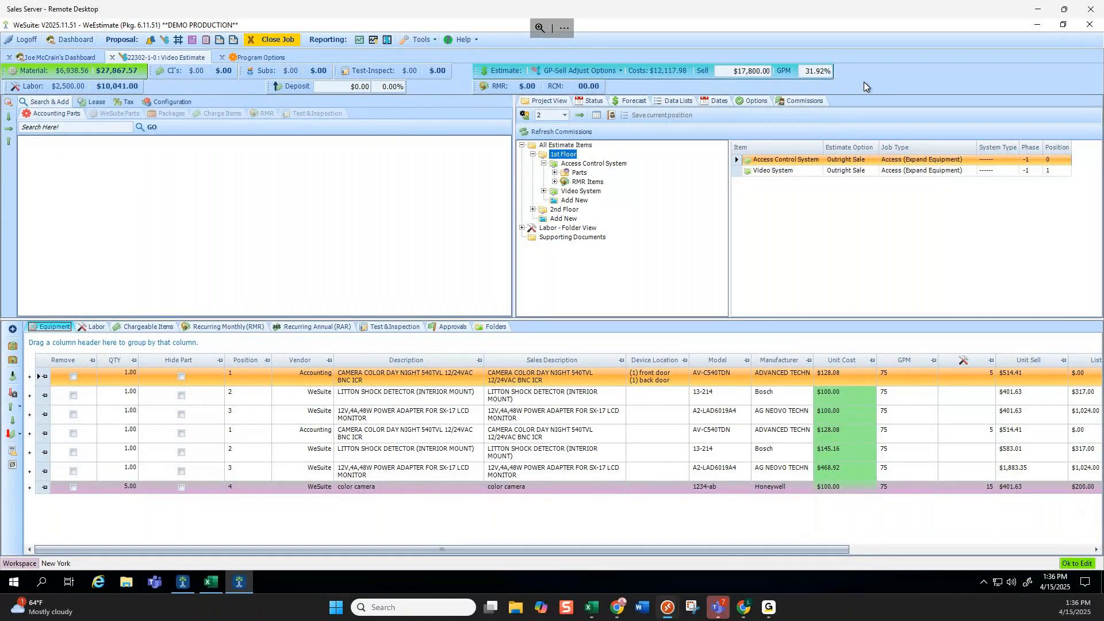
Try a $20,000 sell price, then cancel the update to keep $17,800.
{"action": "left_click", "coordinate": [740, 73]}
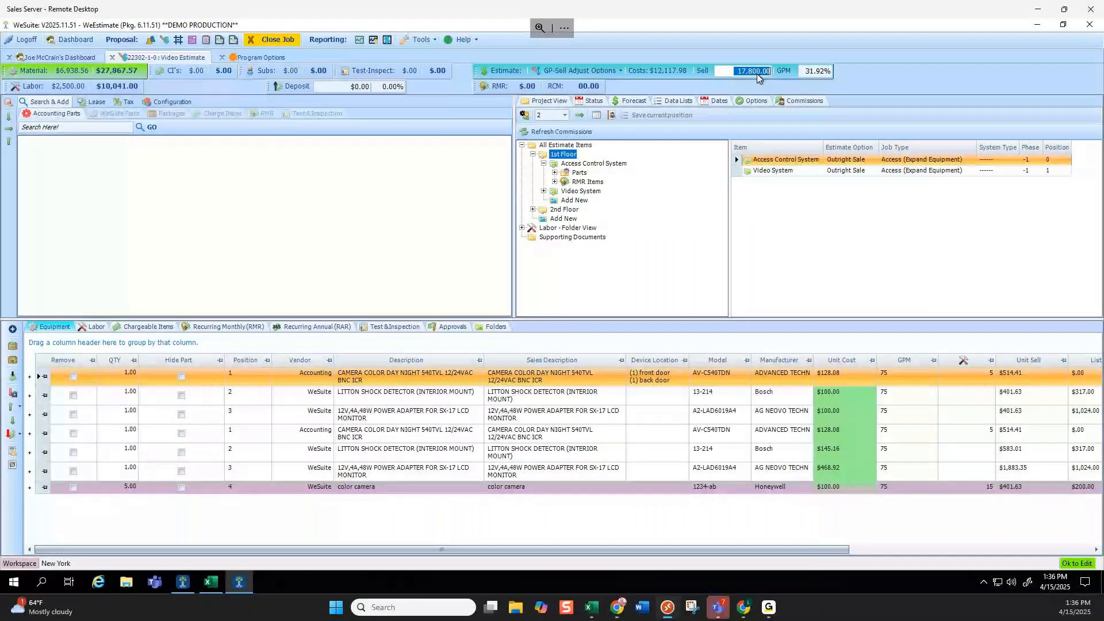
{"action": "type", "text": "20,00"}
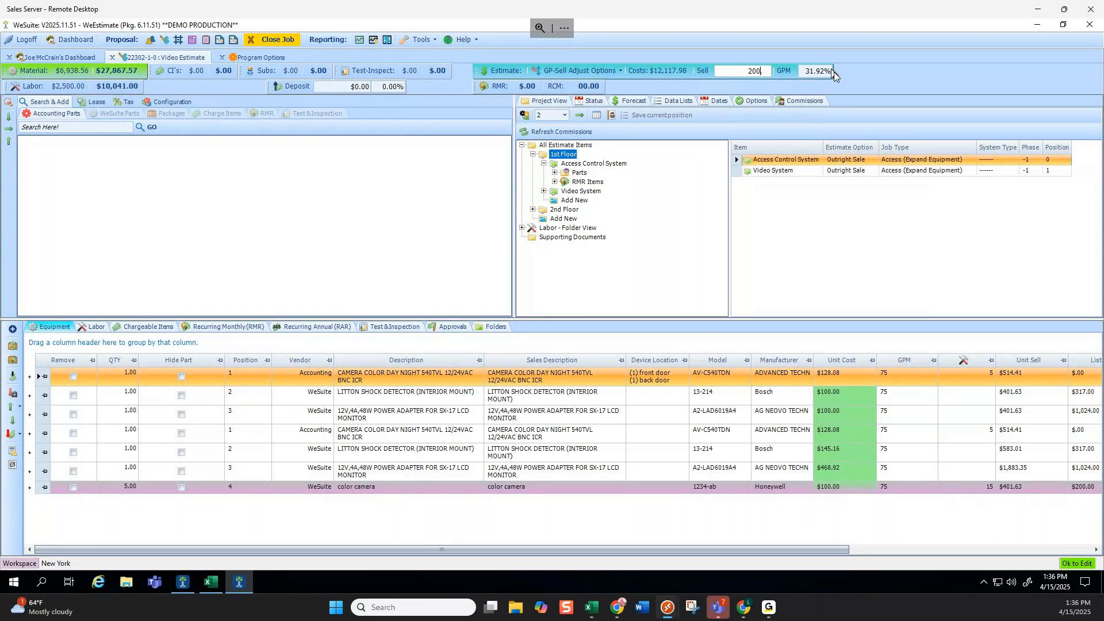
{"action": "type", "text": "0"}
{"action": "key", "text": "Return"}
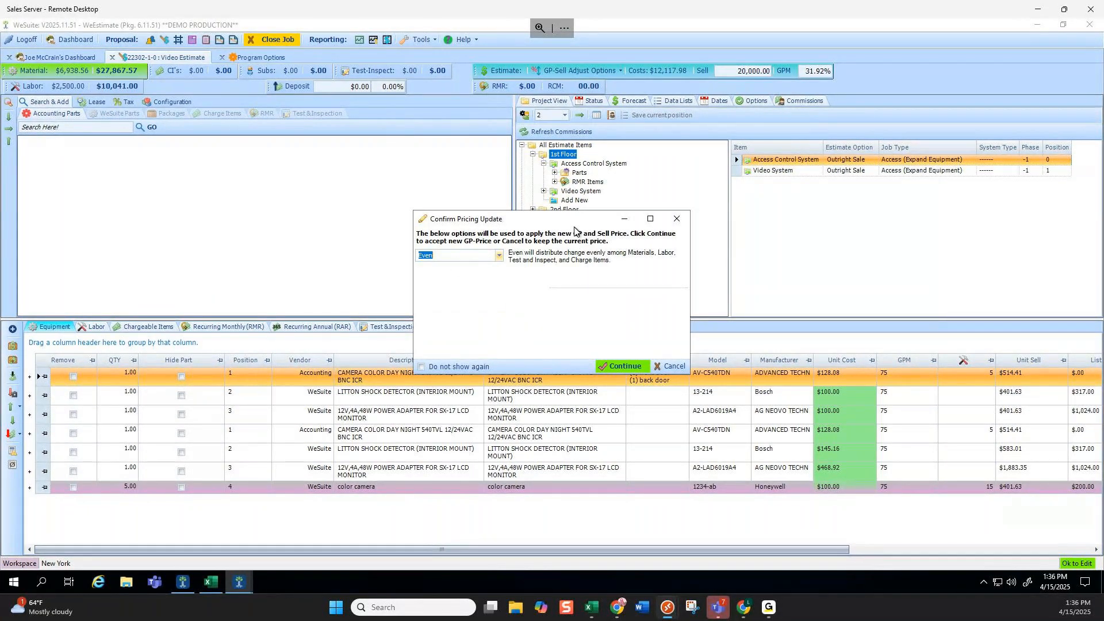
{"action": "left_click", "coordinate": [676, 220]}
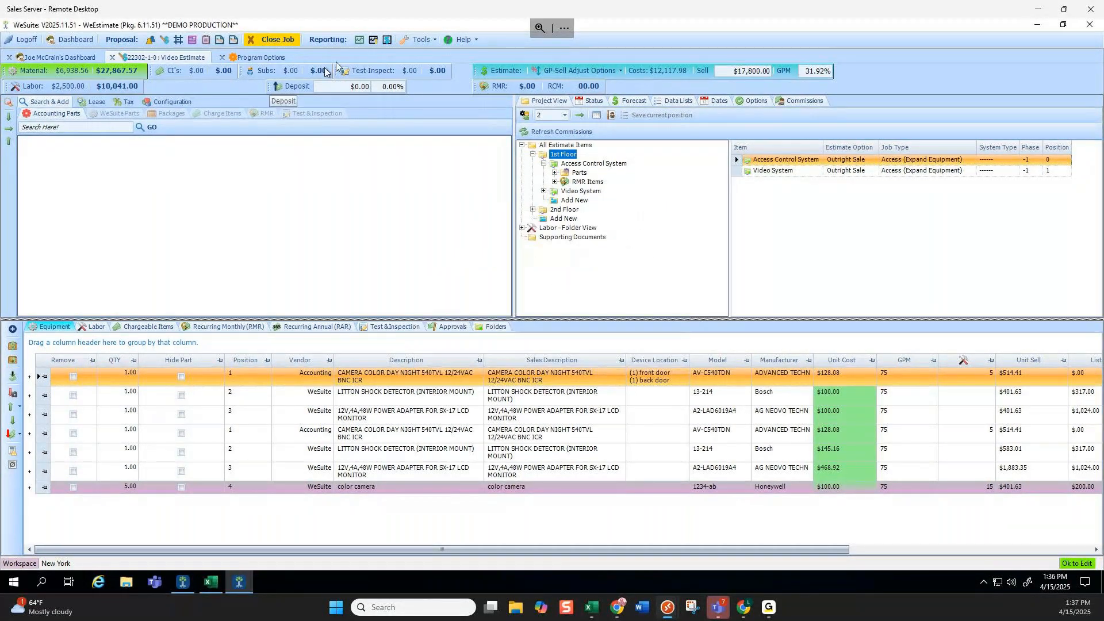
{"action": "left_click", "coordinate": [420, 39]}
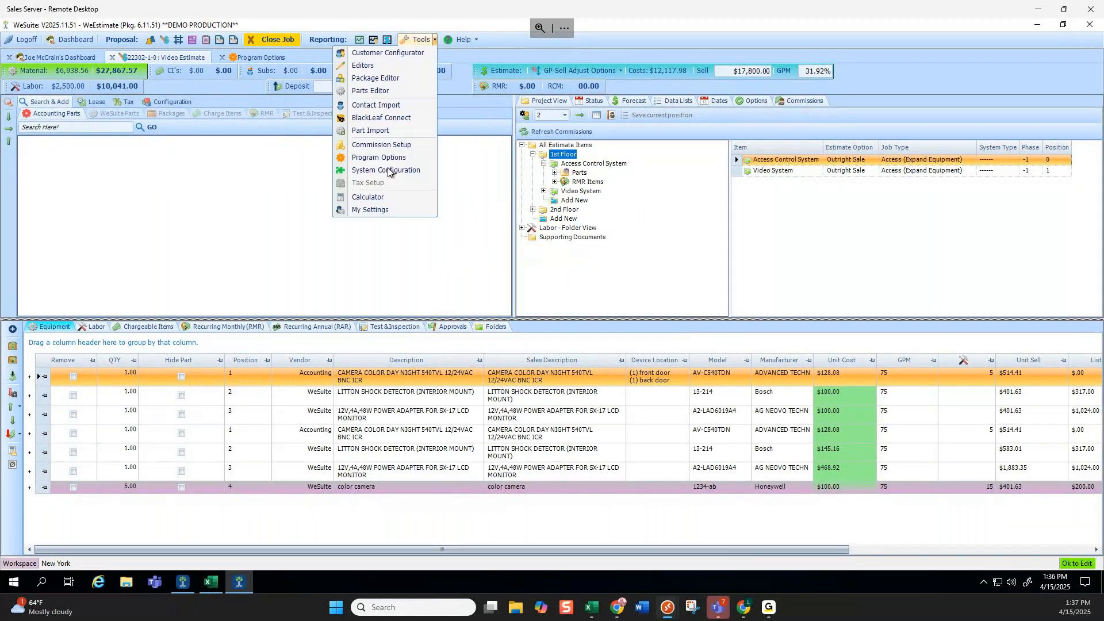
{"action": "left_click", "coordinate": [374, 211]}
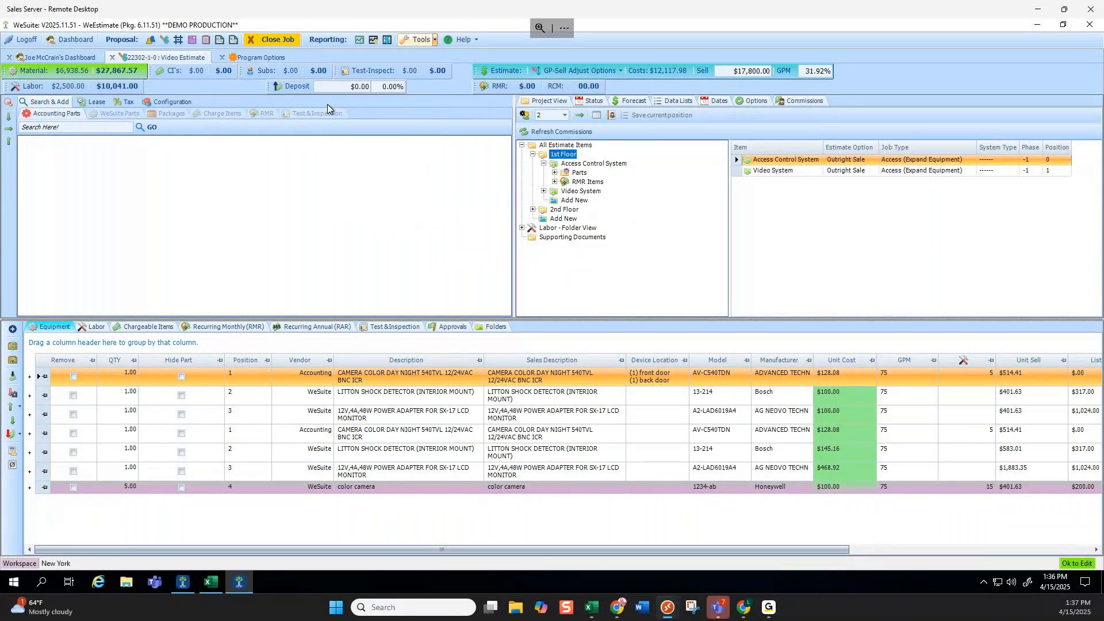
{"action": "left_click", "coordinate": [348, 169]}
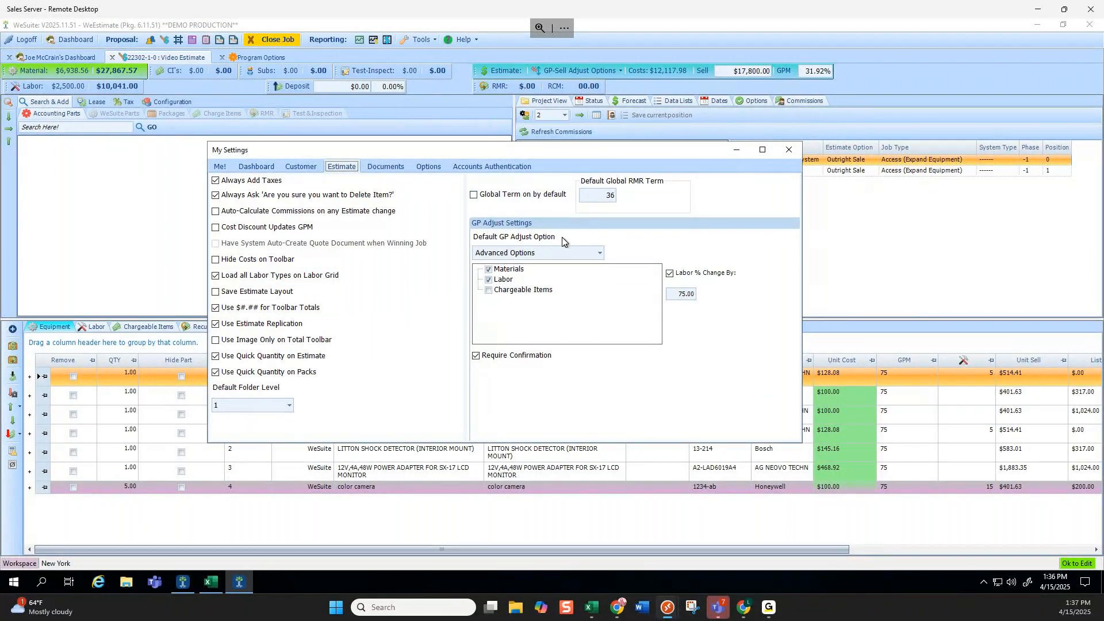
{"action": "left_click", "coordinate": [600, 254]}
{"action": "left_click", "coordinate": [575, 280]}
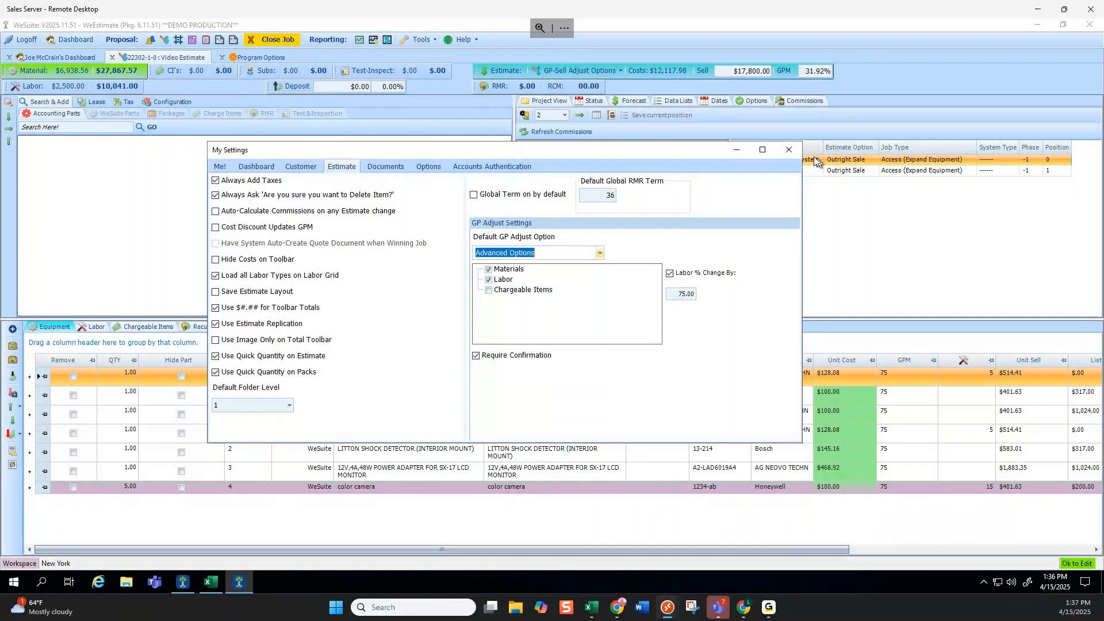
{"action": "left_click", "coordinate": [789, 148]}
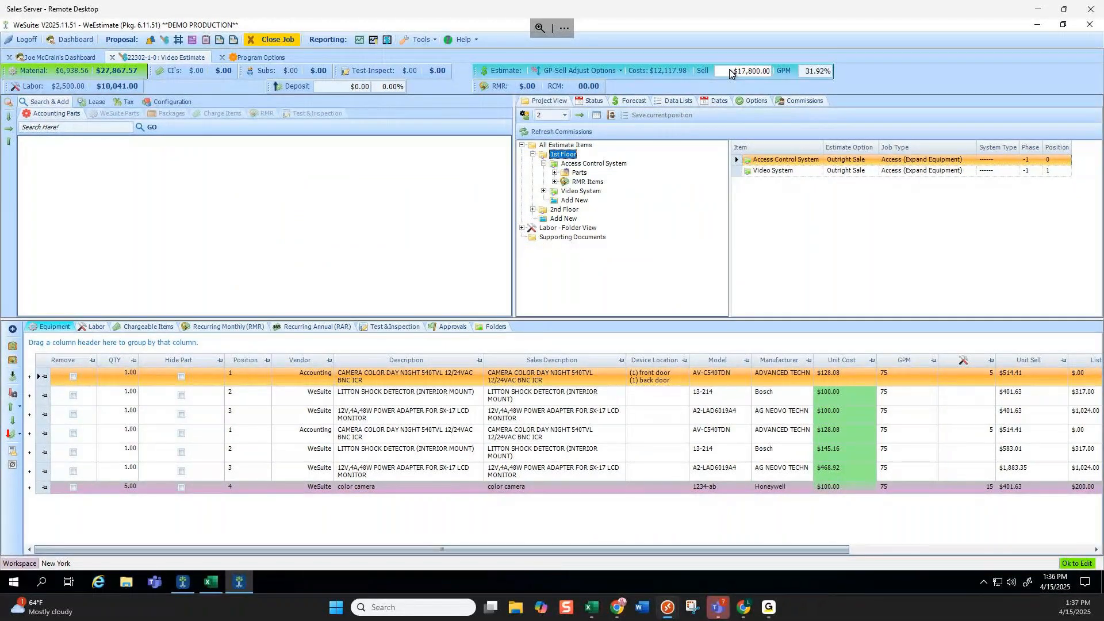
{"action": "left_click", "coordinate": [808, 75]}
{"action": "left_click", "coordinate": [733, 72]}
{"action": "left_click_drag", "start_coordinate": [740, 72], "coordinate": [770, 74]}
{"action": "left_click", "coordinate": [806, 72]}
{"action": "type", "text": "25"}
{"action": "key", "text": "Return"}
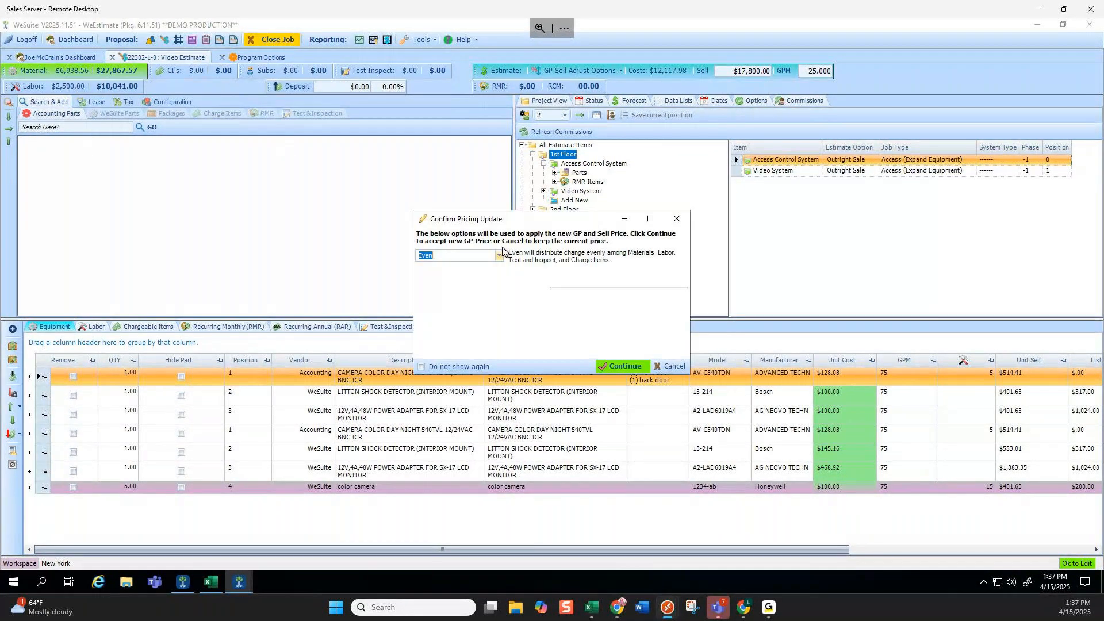
{"action": "left_click", "coordinate": [499, 256]}
{"action": "left_click", "coordinate": [441, 281]}
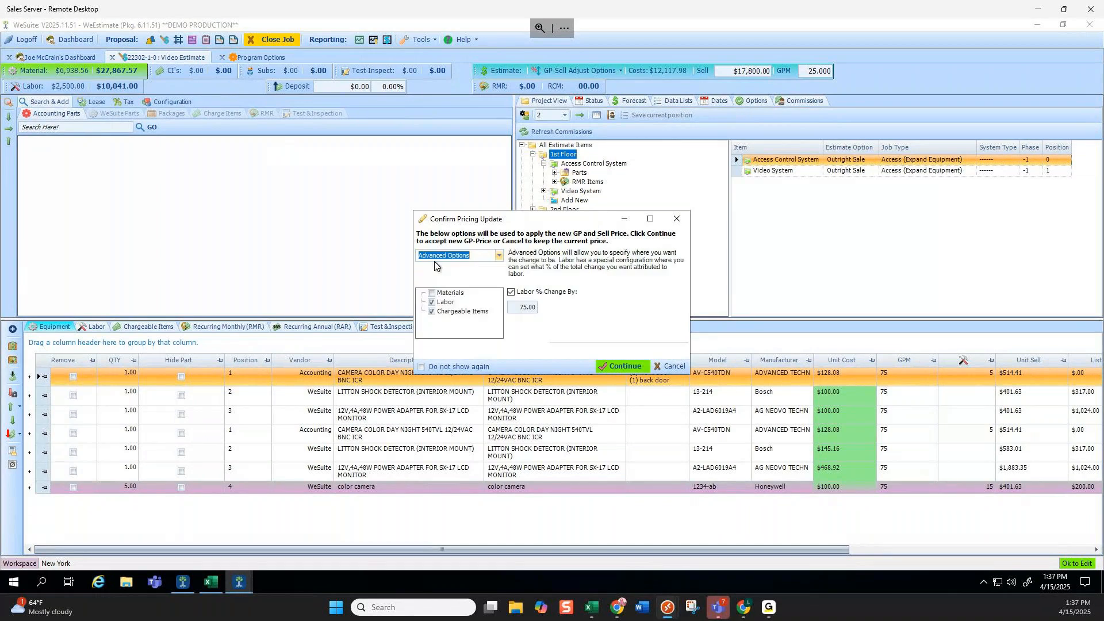
{"action": "left_click", "coordinate": [434, 295]}
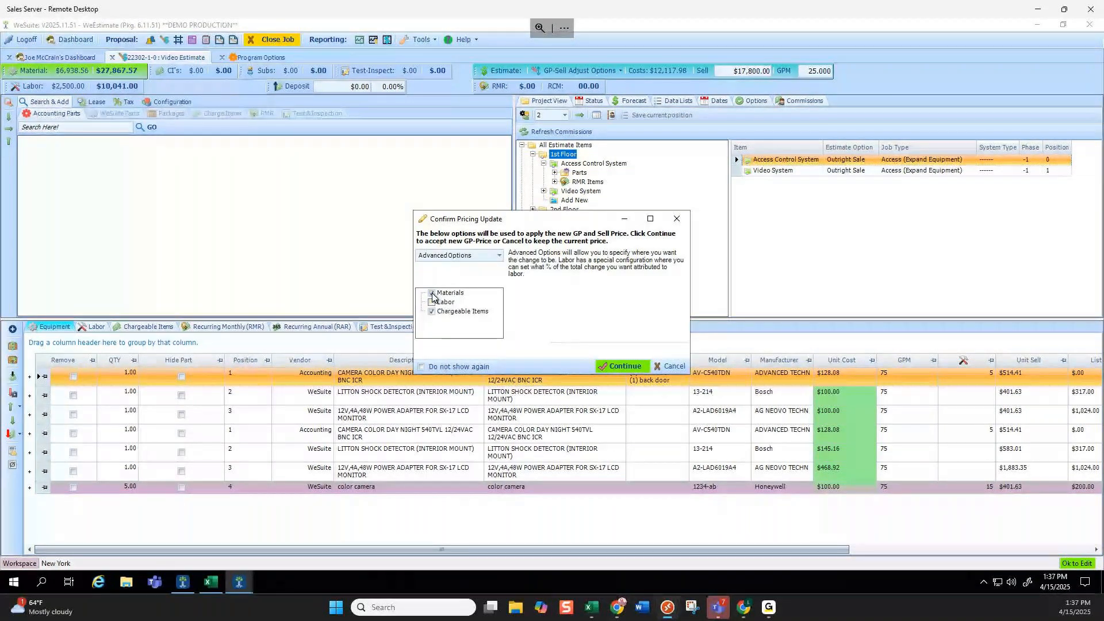
{"action": "left_click", "coordinate": [433, 294]}
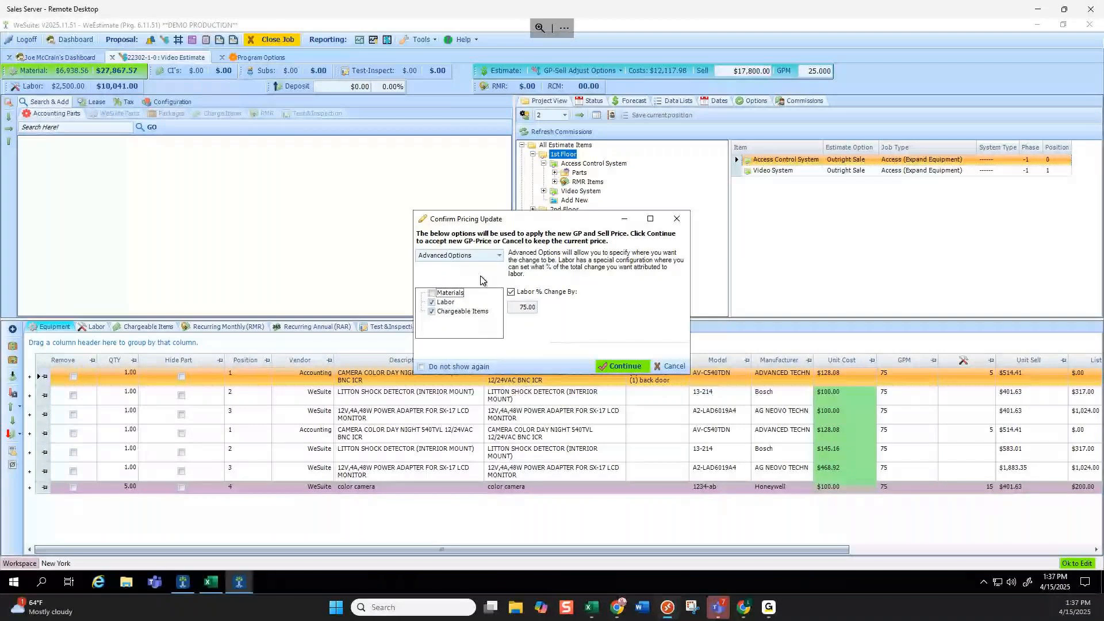
{"action": "left_click", "coordinate": [499, 256]}
{"action": "left_click", "coordinate": [454, 266]}
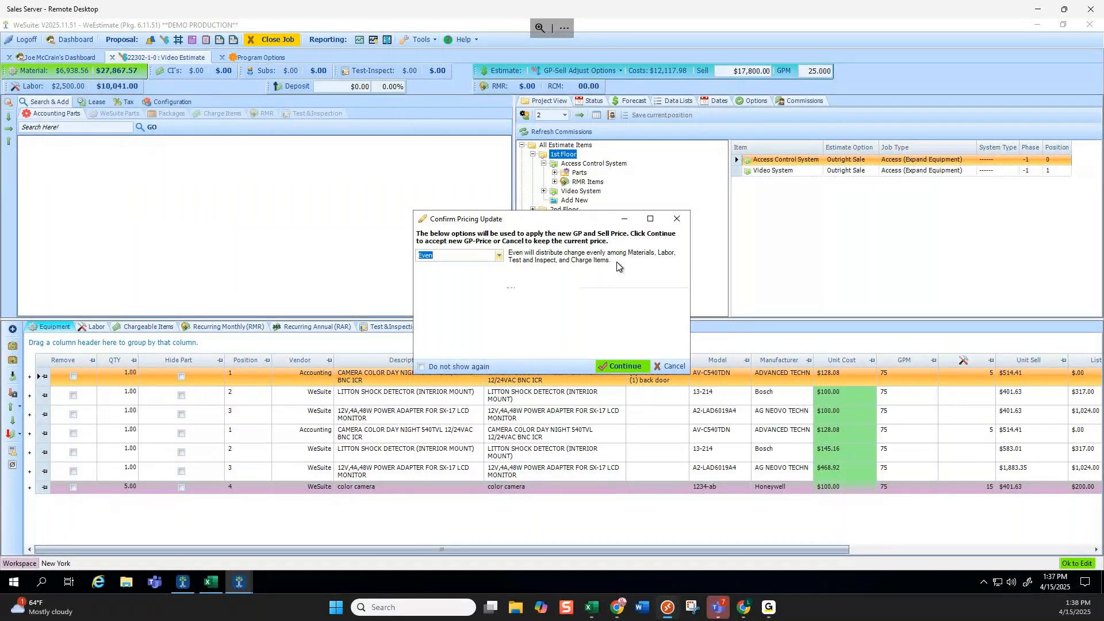
{"action": "left_click", "coordinate": [497, 257]}
{"action": "left_click", "coordinate": [486, 277]}
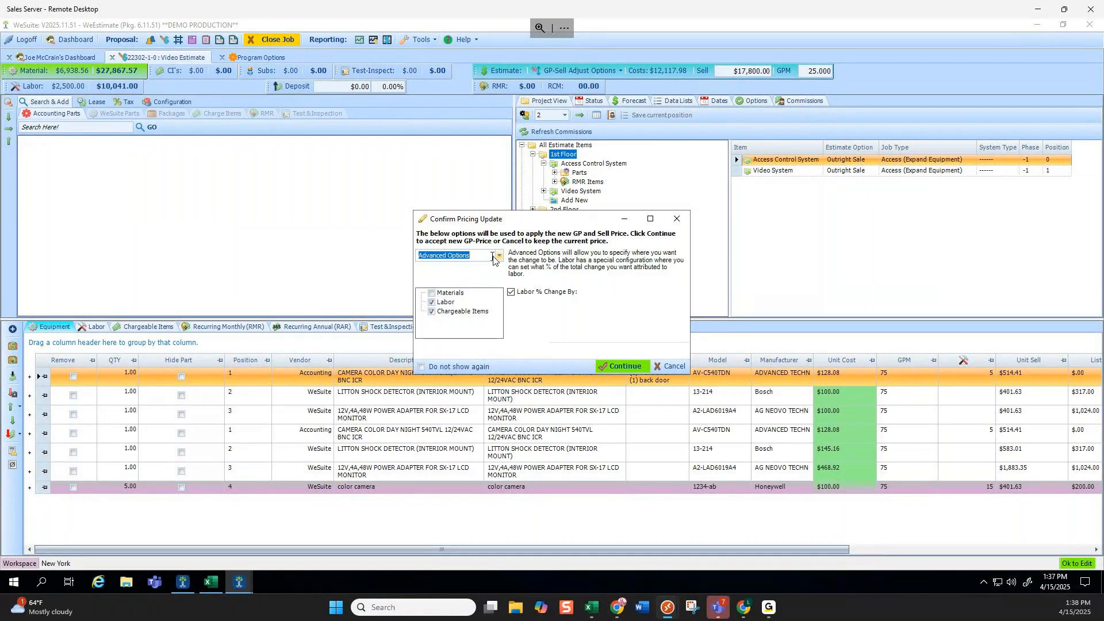
{"action": "left_click", "coordinate": [432, 301]}
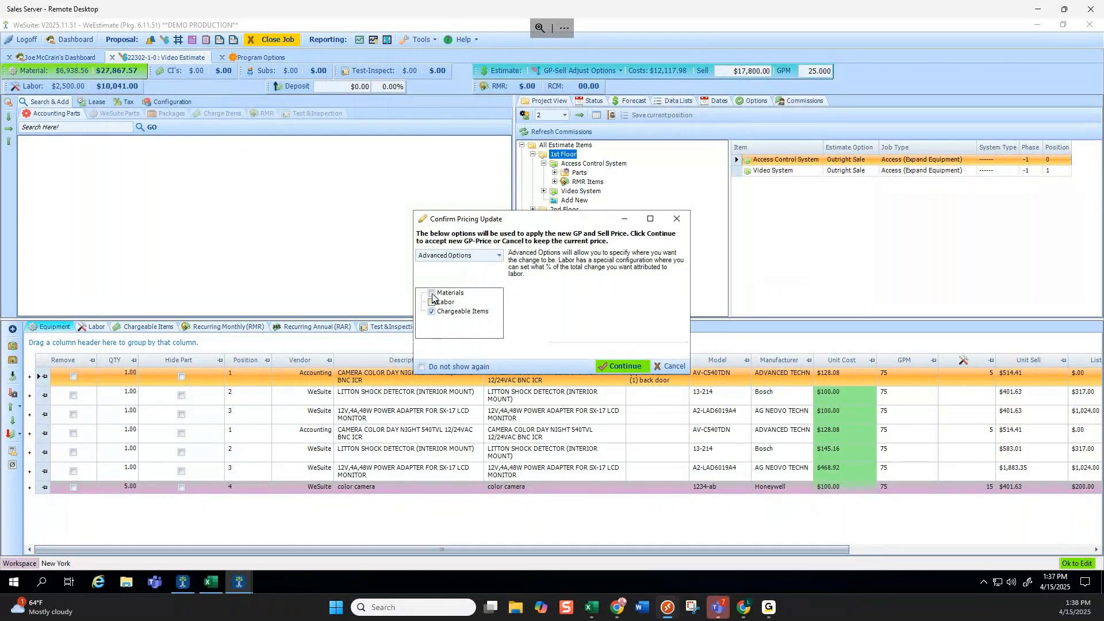
{"action": "left_click", "coordinate": [447, 294]}
{"action": "left_click", "coordinate": [667, 366]}
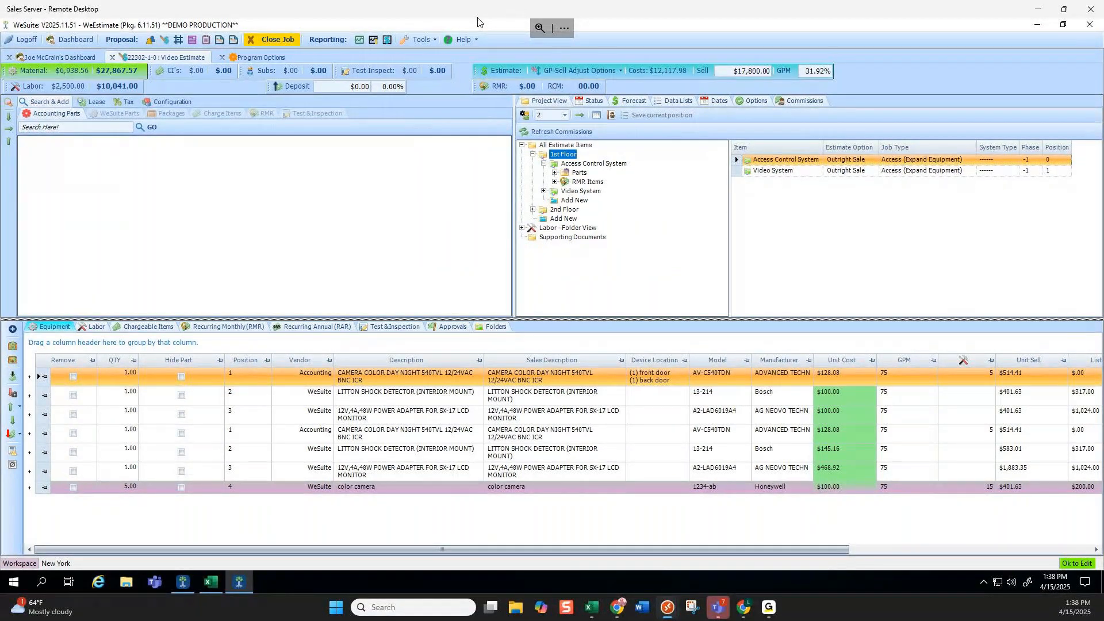
Open Valley Hospital's Video Contacts with billing and site entries, then go back to the dashboard.
{"action": "left_click", "coordinate": [150, 41]}
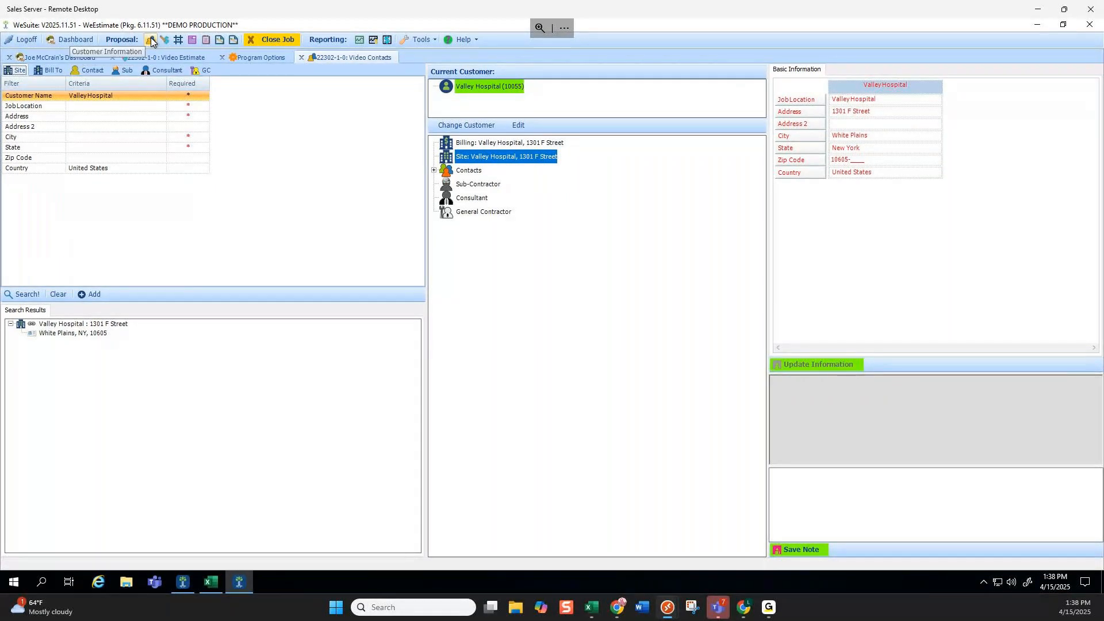
{"action": "left_click", "coordinate": [69, 58]}
Close the current Video job and open the J2 Video System 2nd Location estimate.
{"action": "left_click", "coordinate": [637, 342]}
{"action": "left_click", "coordinate": [282, 40]}
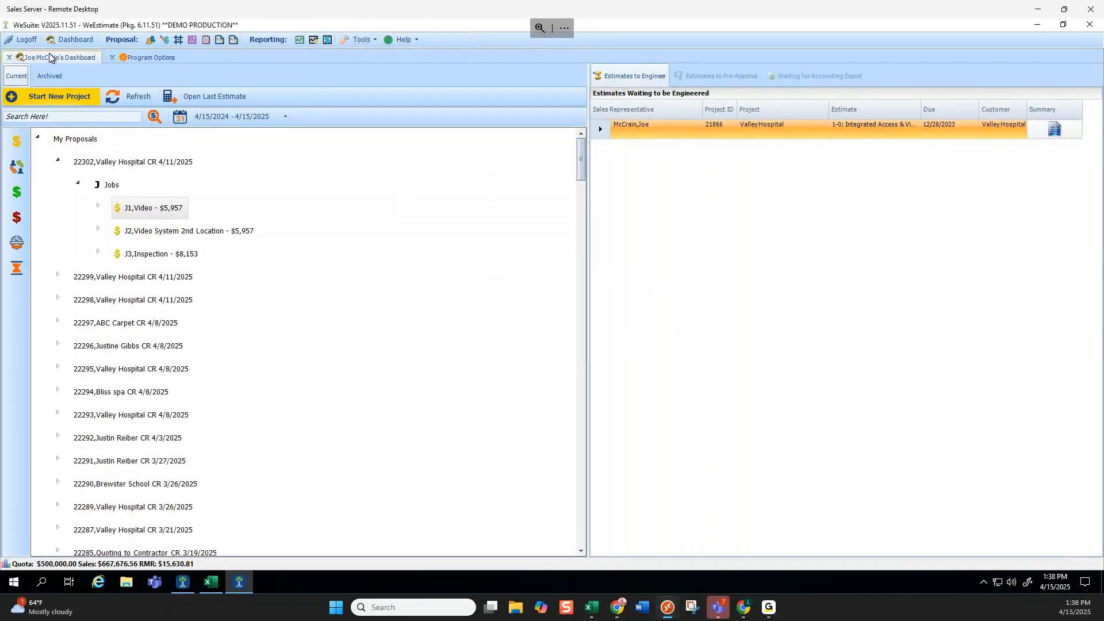
{"action": "left_click", "coordinate": [57, 96]}
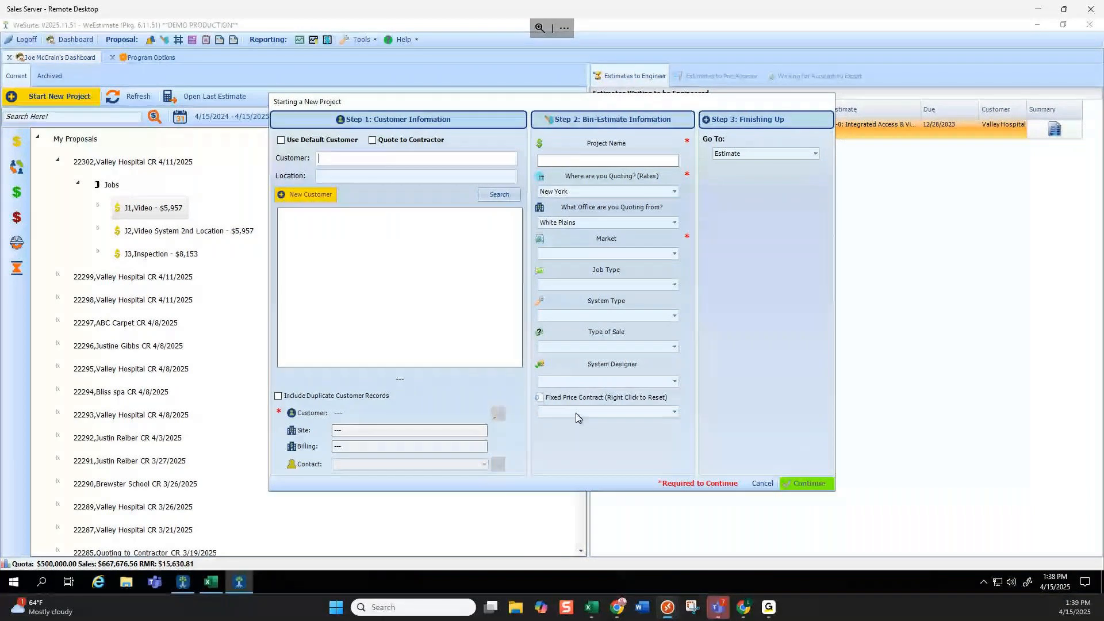
{"action": "left_click", "coordinate": [762, 483]}
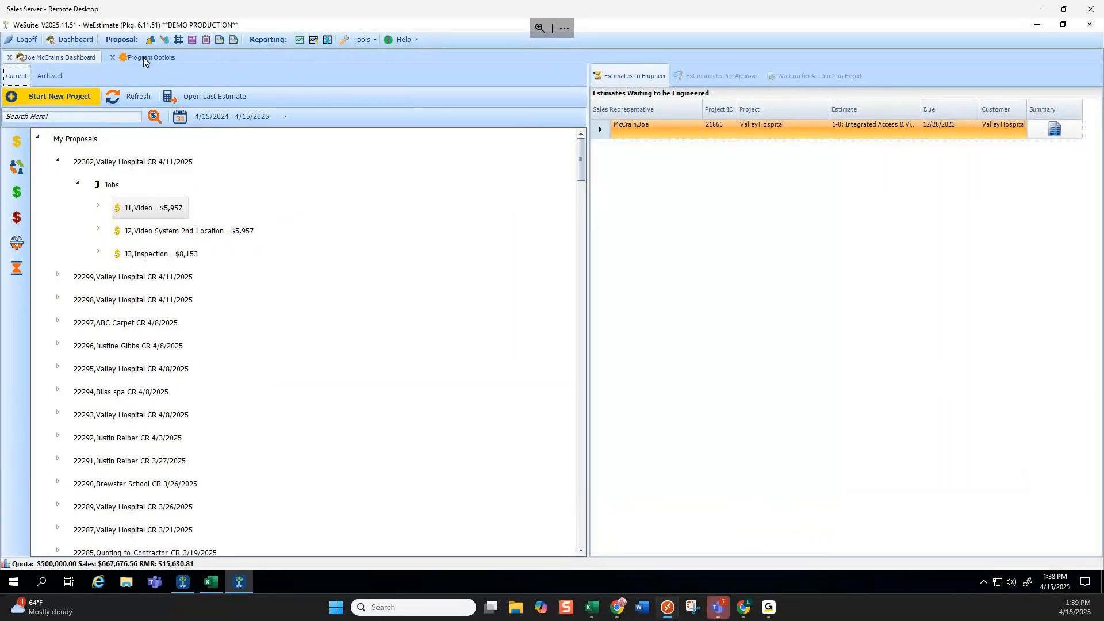
{"action": "double_click", "coordinate": [184, 230]}
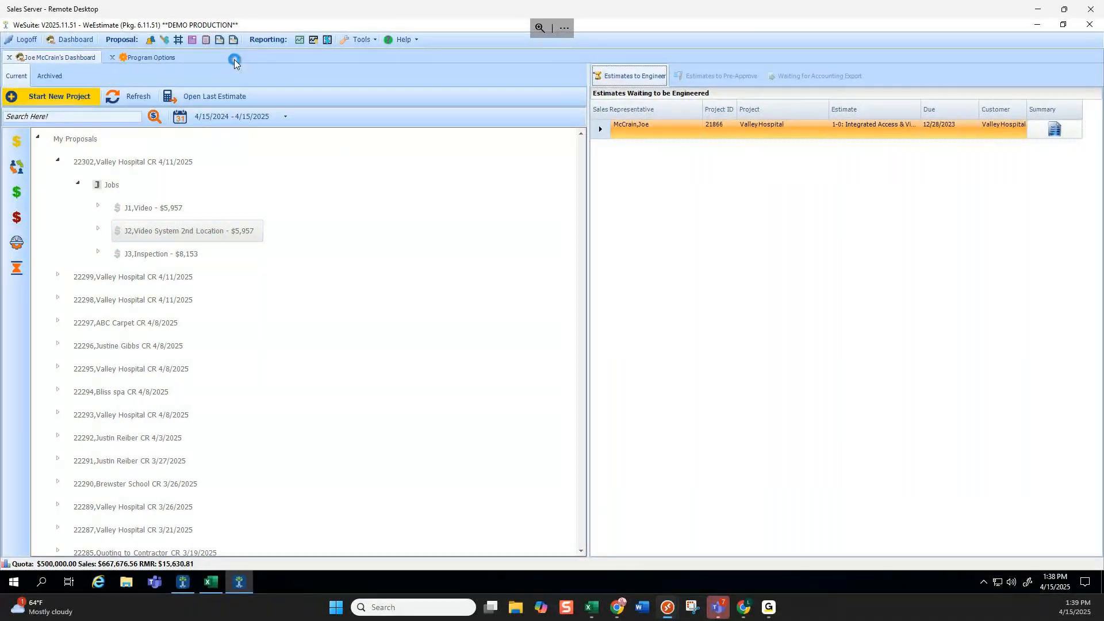
Drop the ZIP 10603 Valley Hospital address onto Billing, then show the job's Main contact details.
{"action": "left_click", "coordinate": [150, 40]}
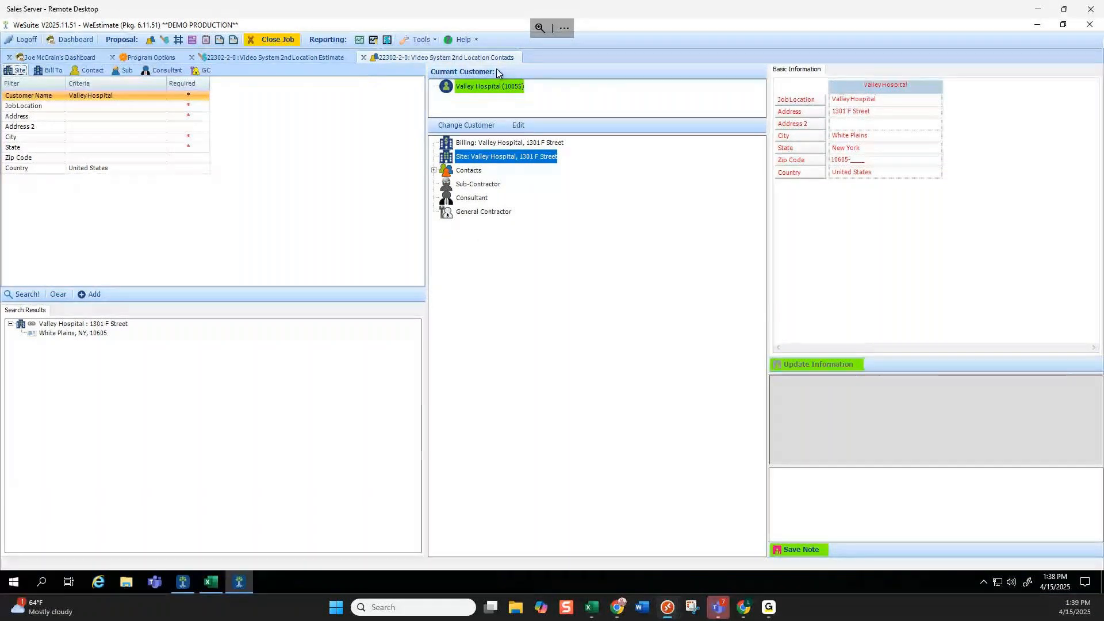
{"action": "left_click", "coordinate": [309, 56]}
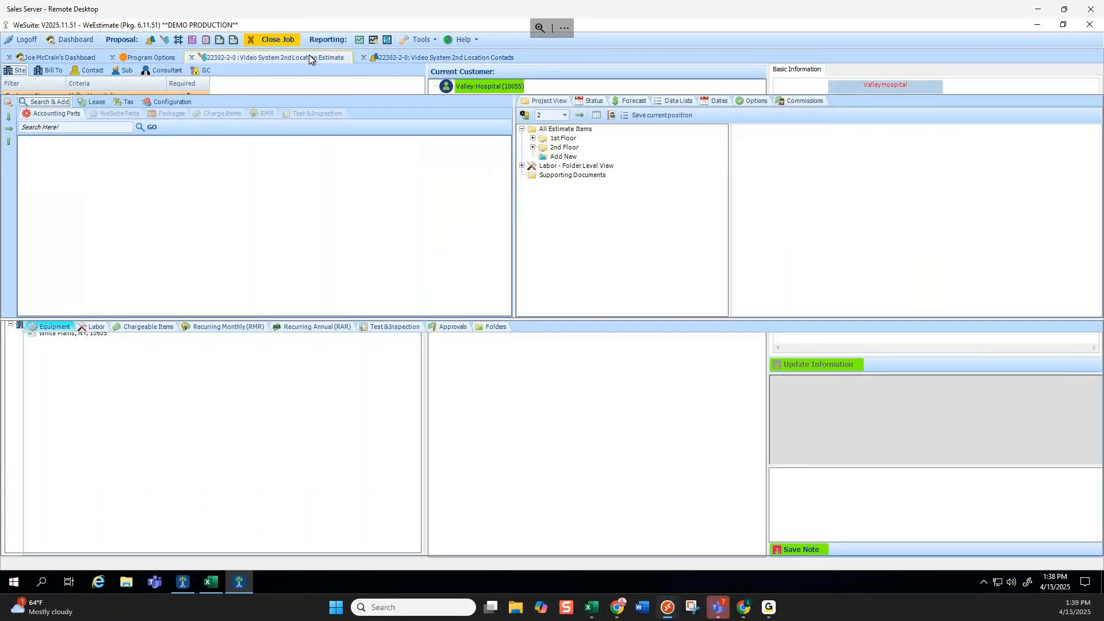
{"action": "left_click", "coordinate": [394, 57]}
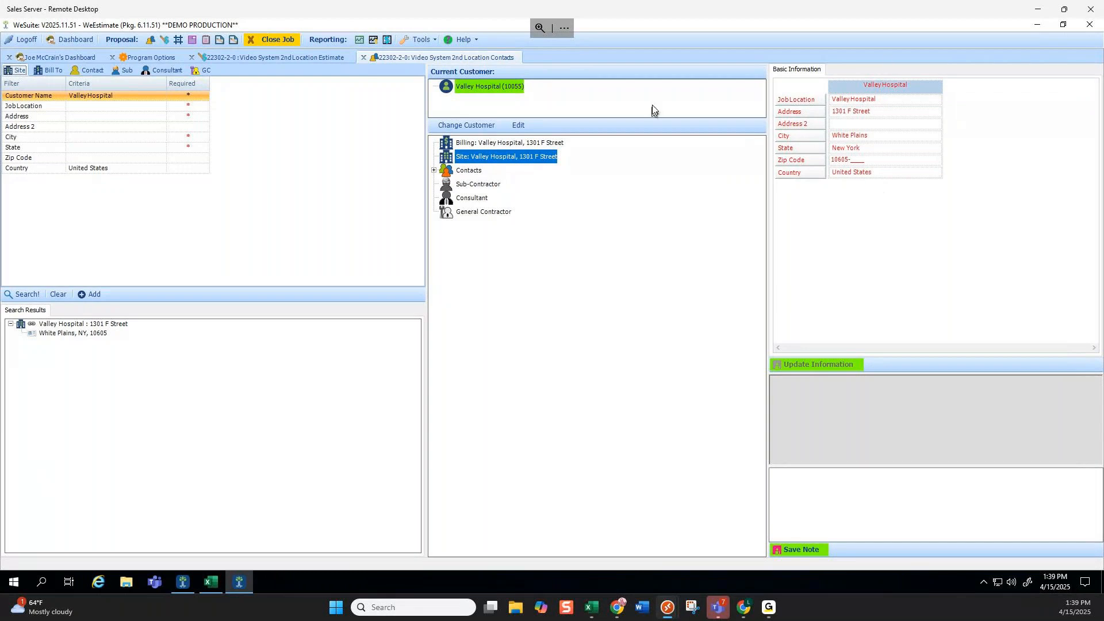
{"action": "left_click", "coordinate": [487, 145]}
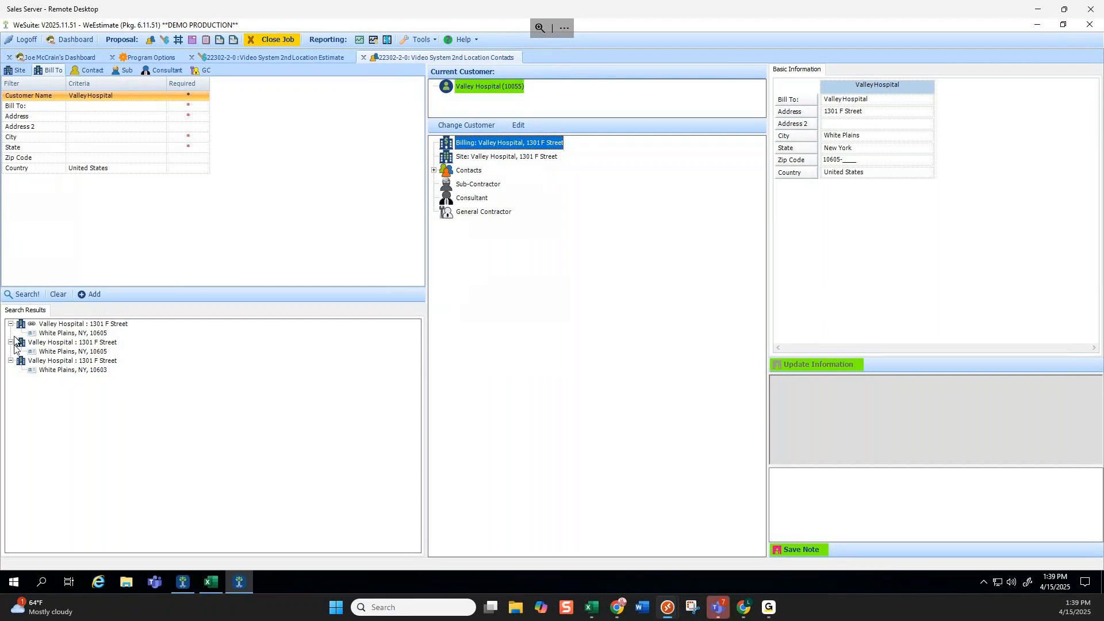
{"action": "left_click_drag", "start_coordinate": [81, 361], "coordinate": [498, 145]}
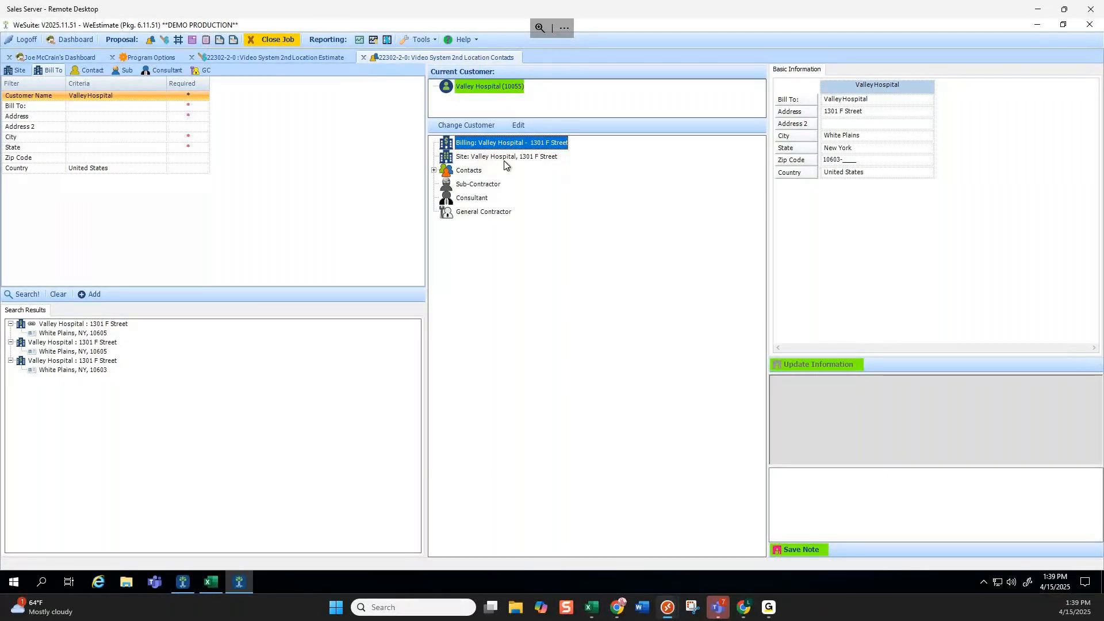
{"action": "left_click", "coordinate": [447, 175]}
{"action": "left_click", "coordinate": [476, 183]}
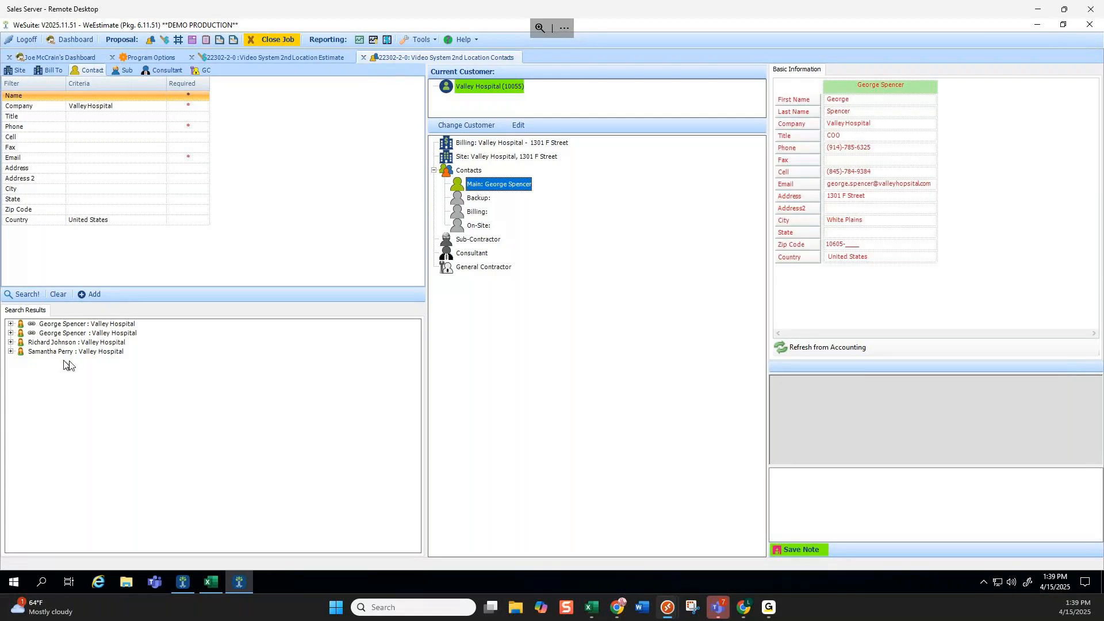
Swap in another existing Valley Hospital contact as Main and set its title to President.
{"action": "left_click_drag", "start_coordinate": [53, 345], "coordinate": [503, 188]}
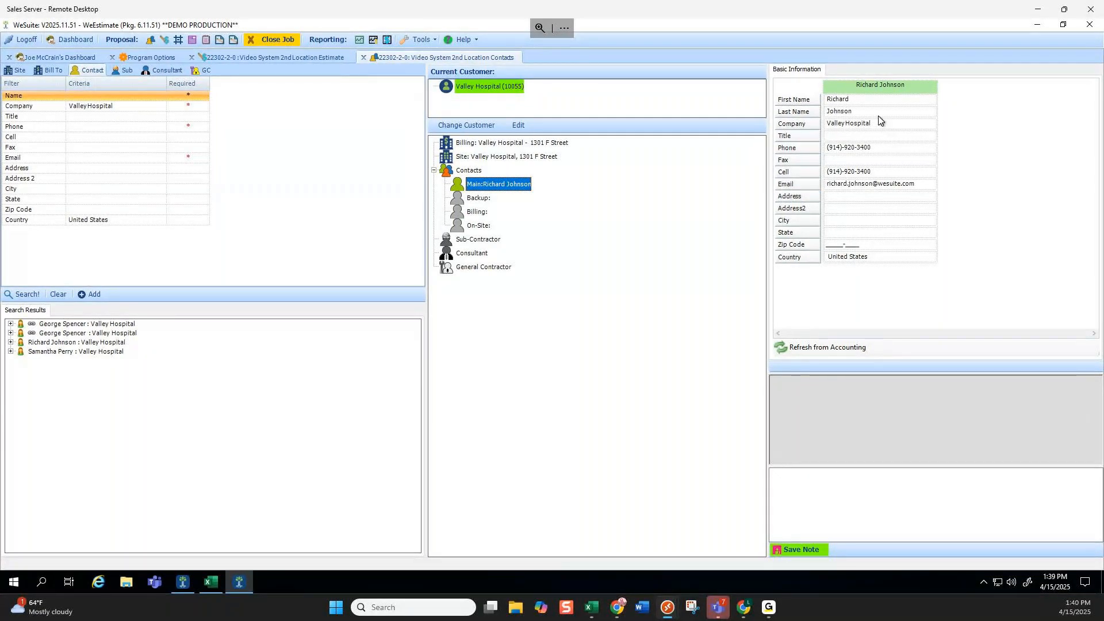
{"action": "left_click", "coordinate": [873, 137]}
{"action": "type", "text": "President"}
{"action": "left_click", "coordinate": [893, 171]}
{"action": "left_click", "coordinate": [893, 171]}
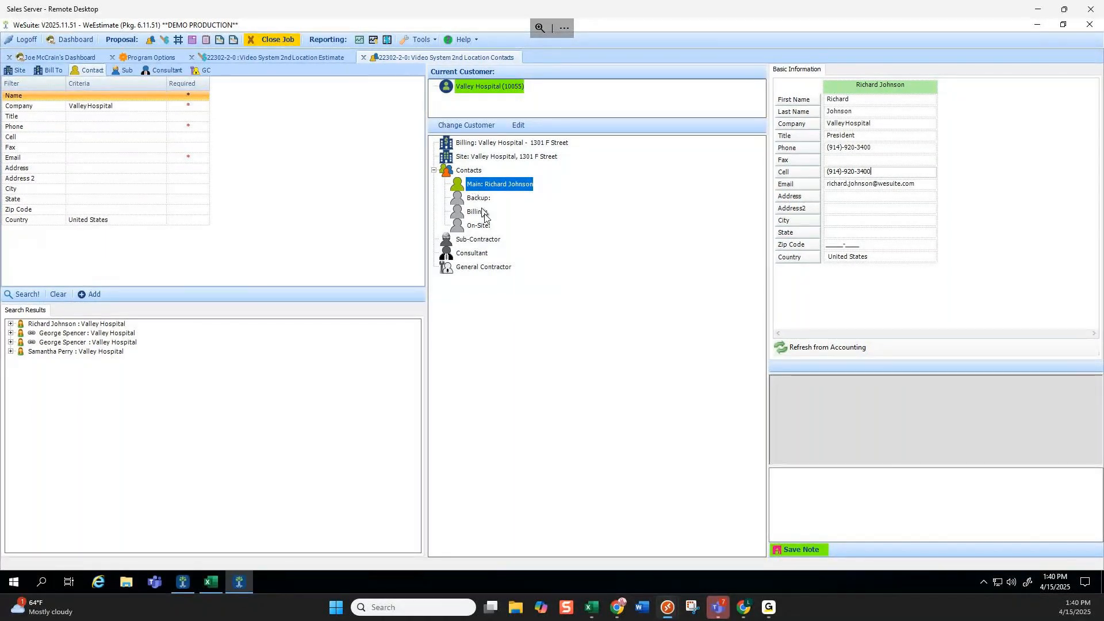
Enter a new contact's name, title CEO, phone, cell number and e-mail in the contact criteria.
{"action": "left_click", "coordinate": [99, 96]}
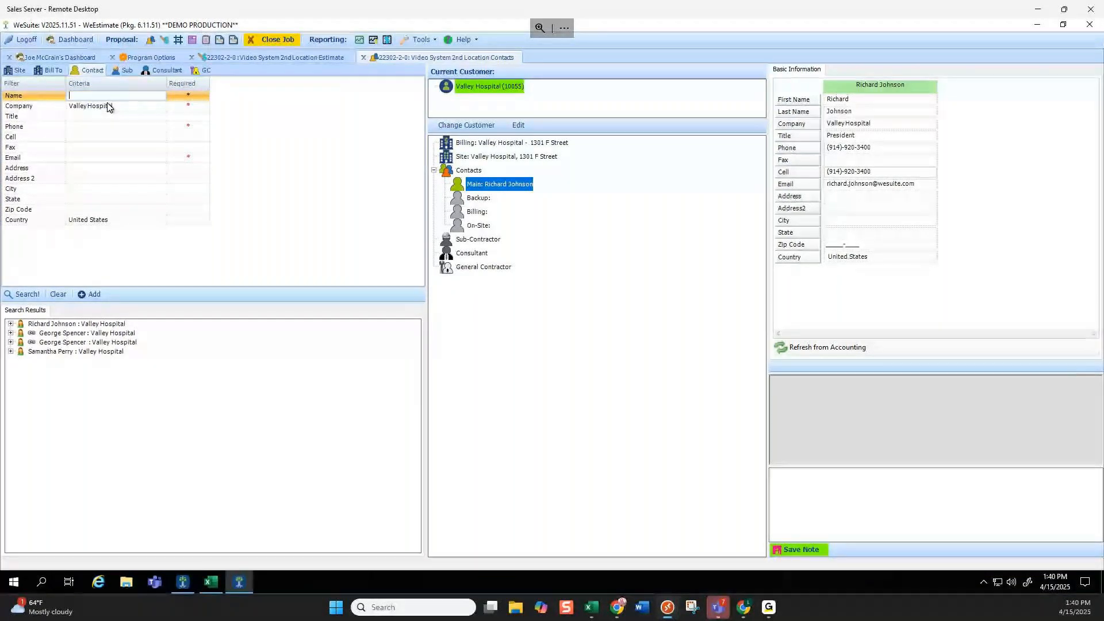
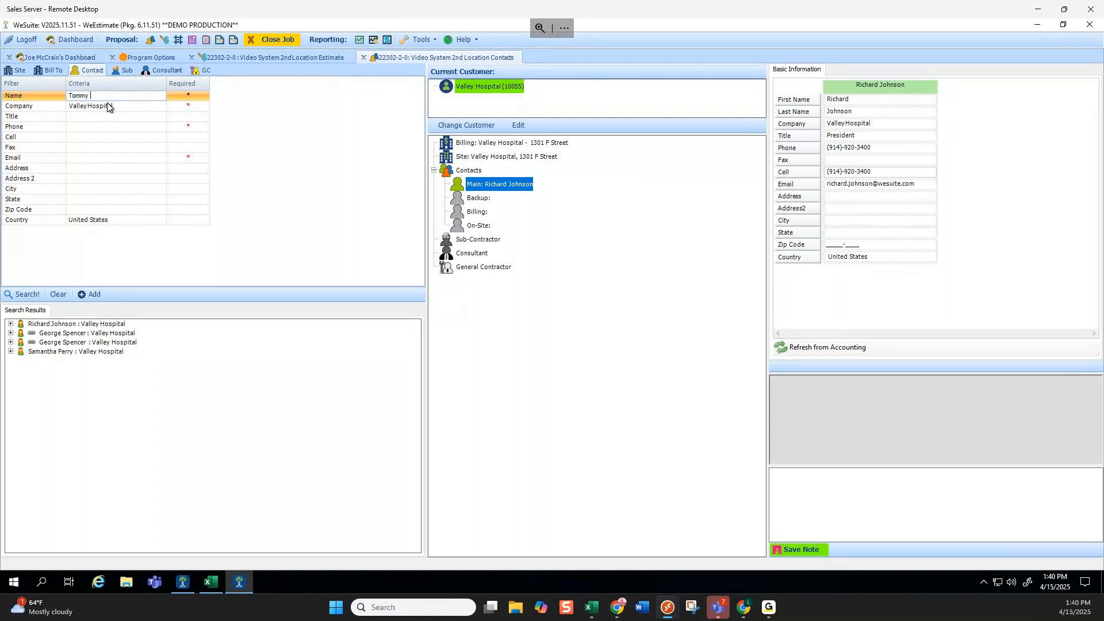
{"action": "left_click", "coordinate": [112, 117]}
{"action": "type", "text": "CEO"}
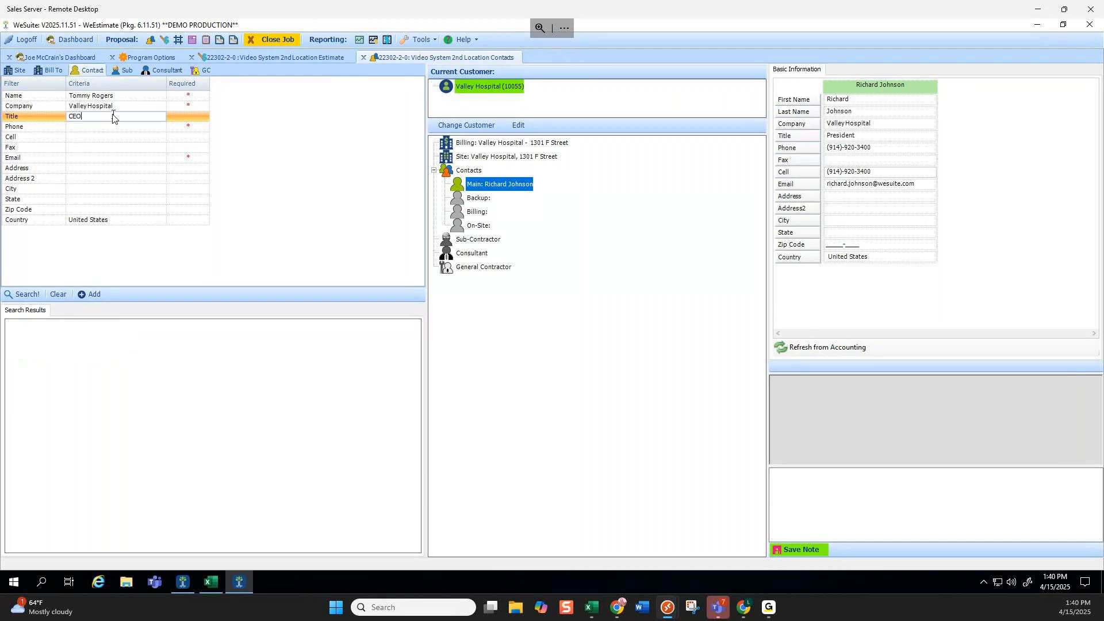
{"action": "left_click", "coordinate": [109, 128]}
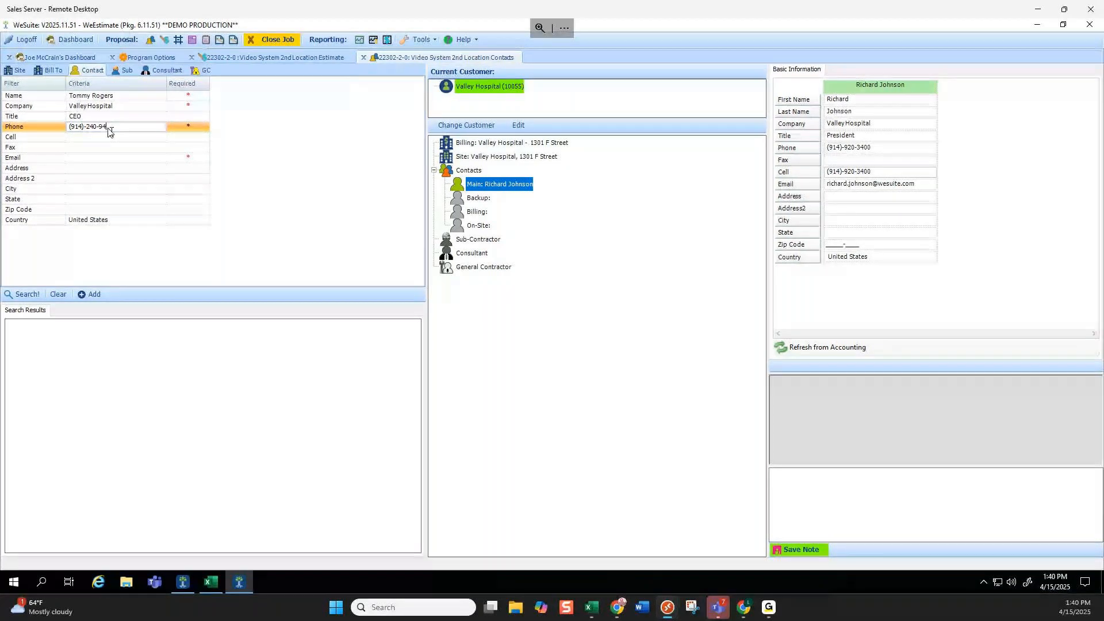
{"action": "left_click", "coordinate": [113, 159]}
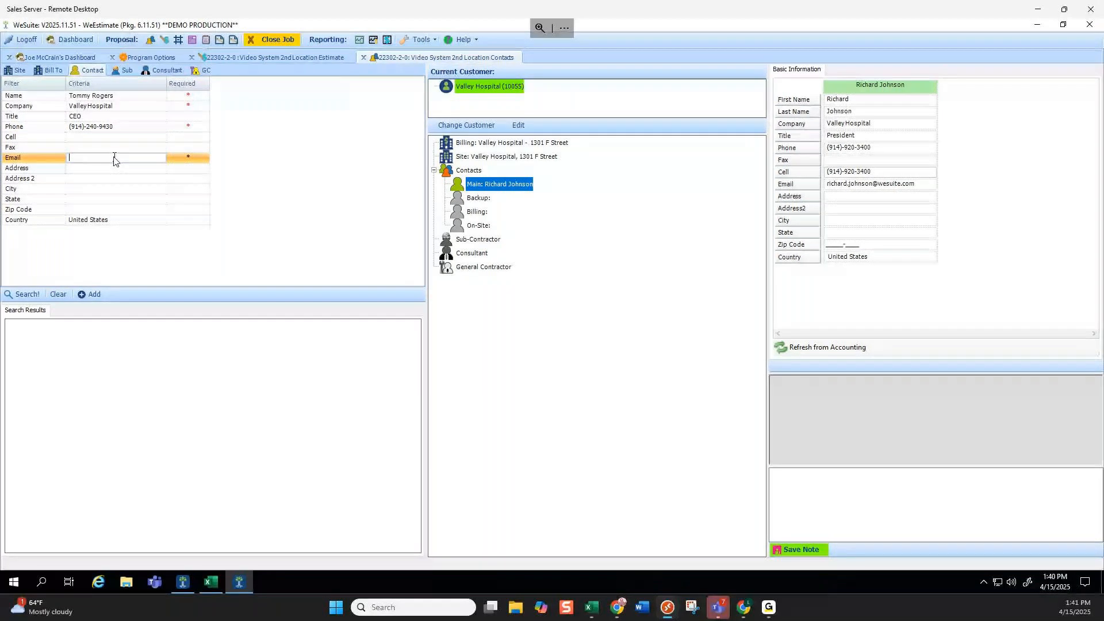
{"action": "left_click", "coordinate": [86, 139]}
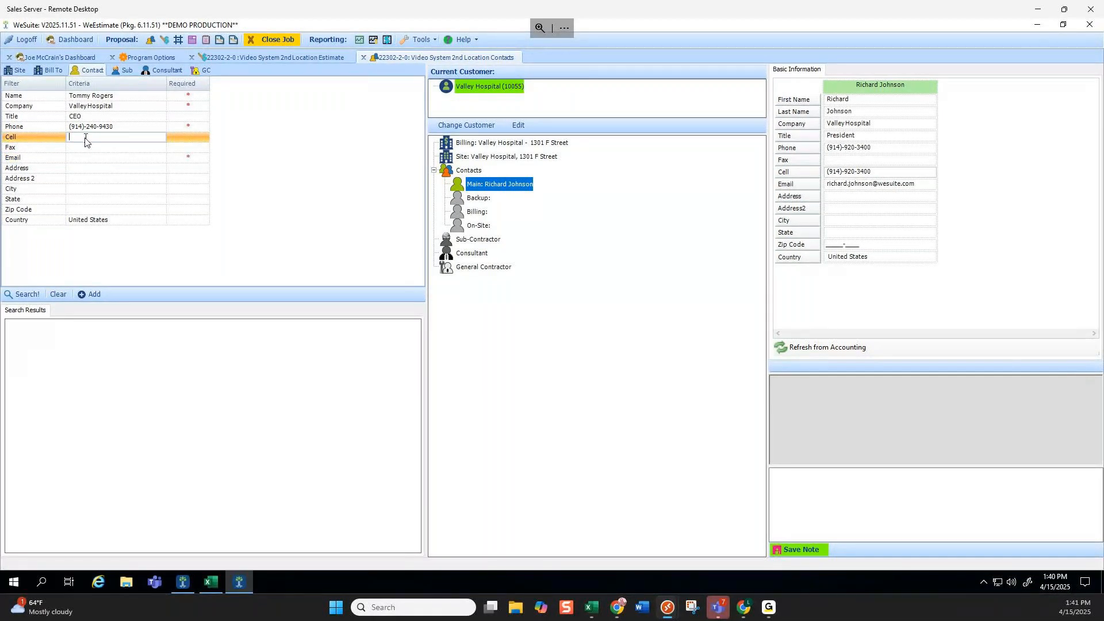
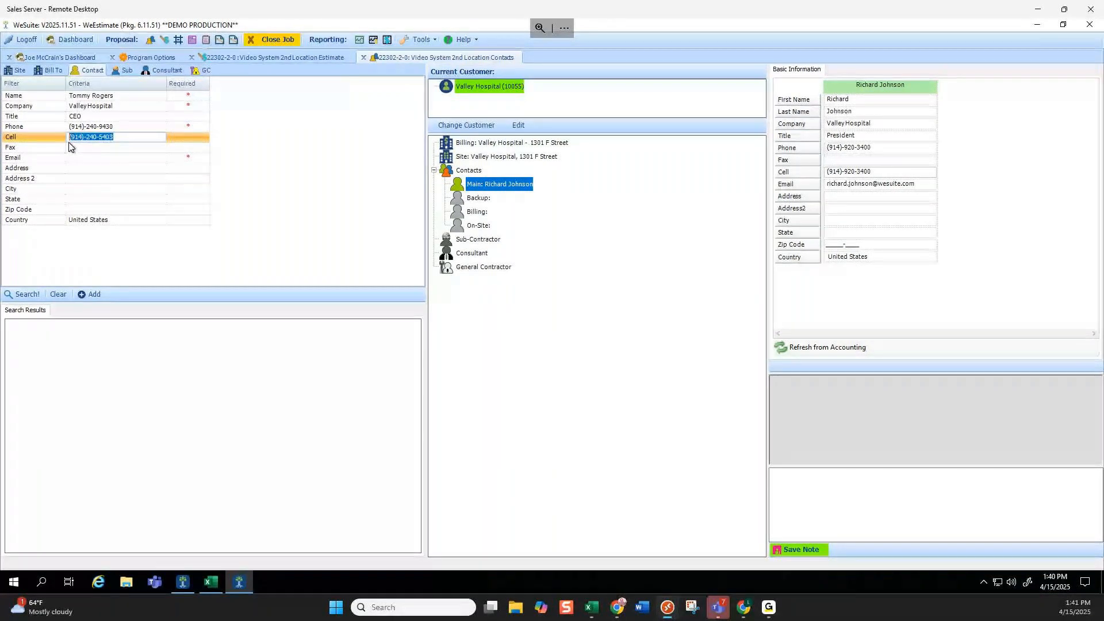
{"action": "left_click", "coordinate": [107, 158]}
{"action": "left_click_drag", "start_coordinate": [111, 157], "coordinate": [46, 152]}
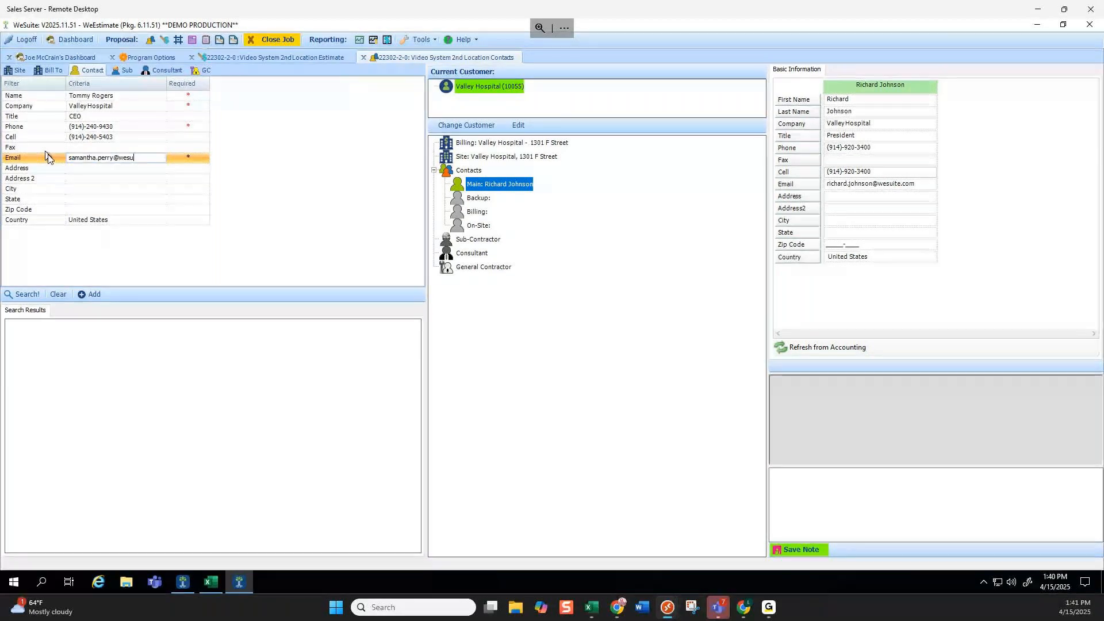
Add the new contact to Valley Hospital, make it the job's Main contact, and review billing.
{"action": "left_click", "coordinate": [92, 294]}
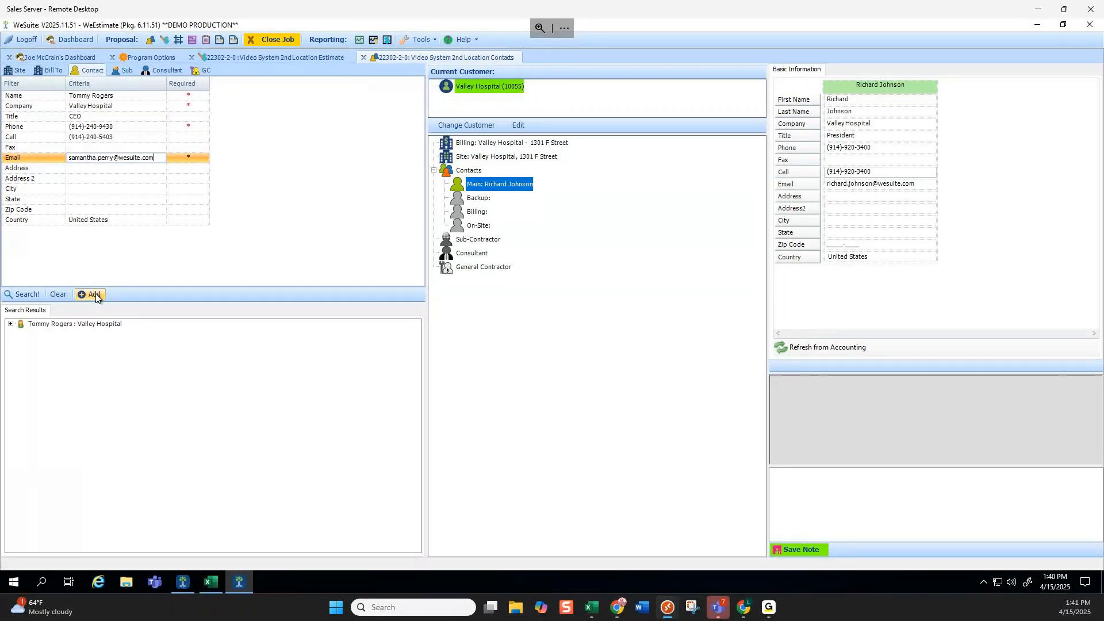
{"action": "left_click_drag", "start_coordinate": [103, 332], "coordinate": [491, 184]}
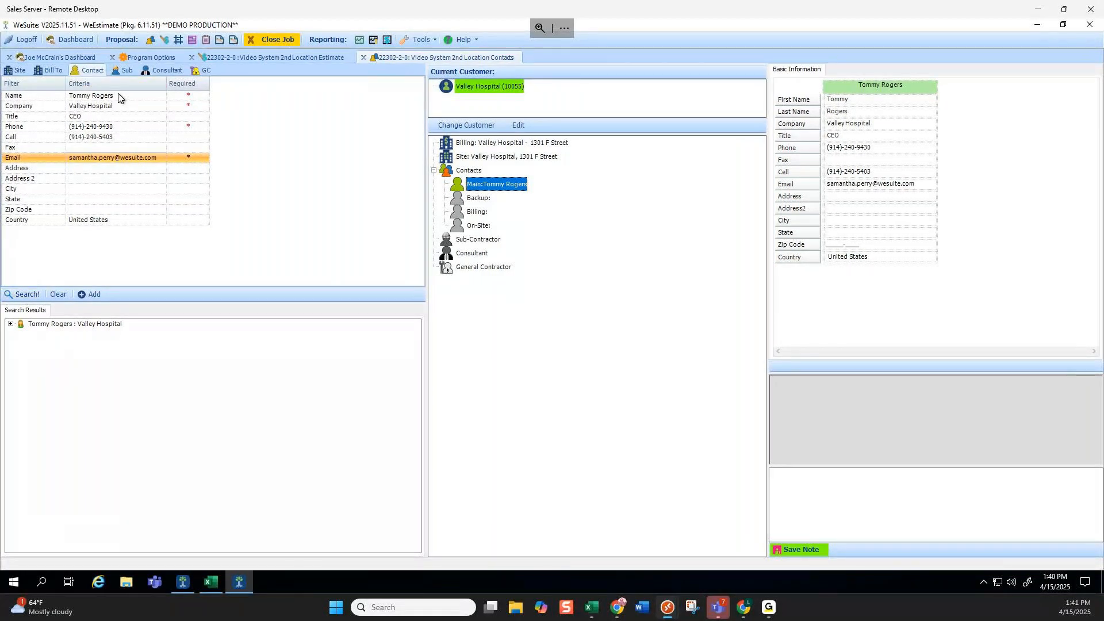
{"action": "left_click", "coordinate": [58, 294]}
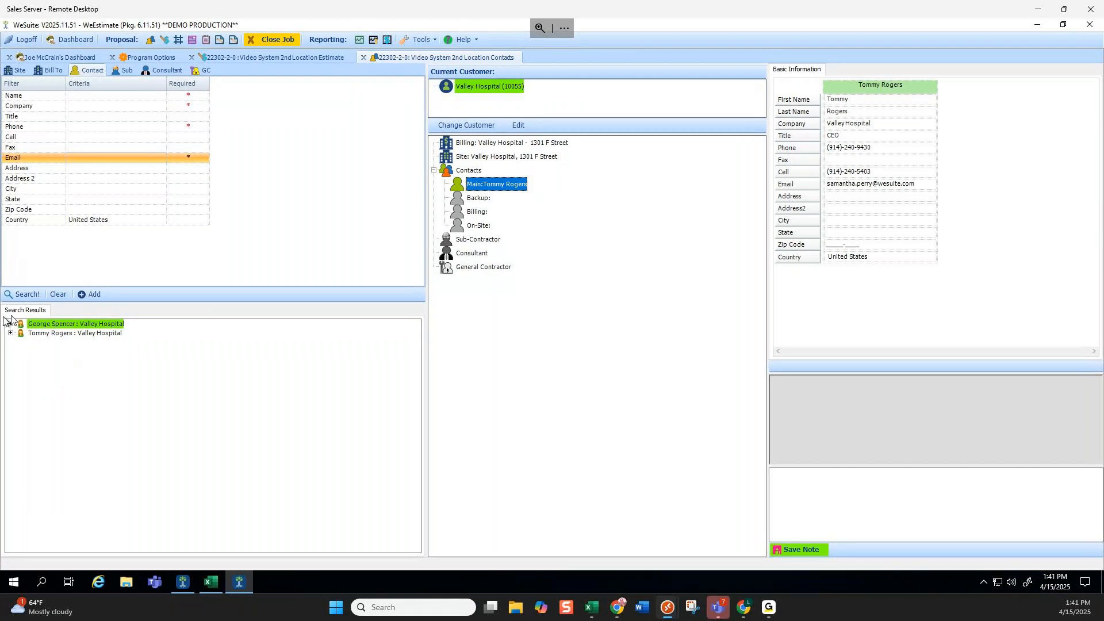
{"action": "left_click", "coordinate": [471, 171]}
{"action": "left_click", "coordinate": [483, 188]}
{"action": "left_click", "coordinate": [503, 143]}
{"action": "left_click", "coordinate": [492, 185]}
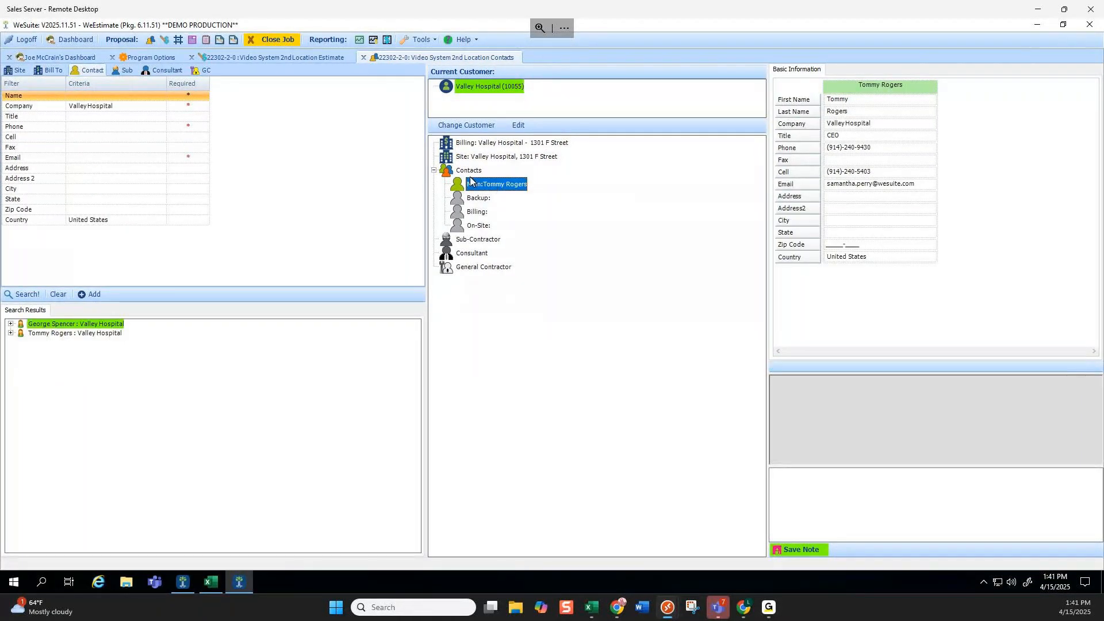
{"action": "left_click", "coordinate": [471, 144]}
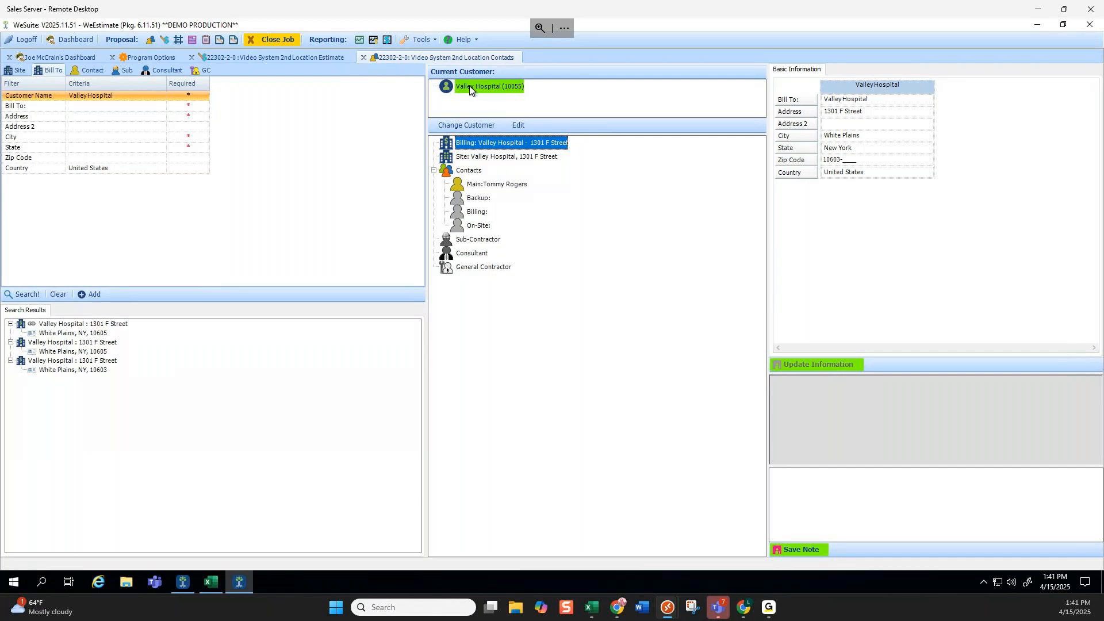
Start a customer change, cancel it, and review Valley Hospital's customer details without changes.
{"action": "left_click", "coordinate": [483, 127]}
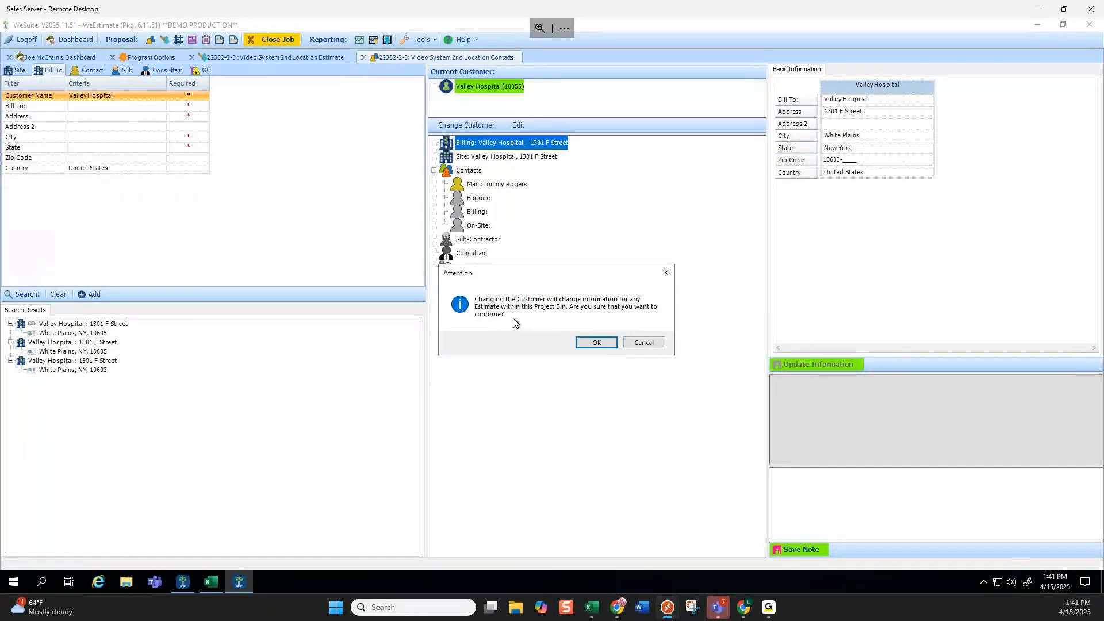
{"action": "left_click", "coordinate": [597, 342]}
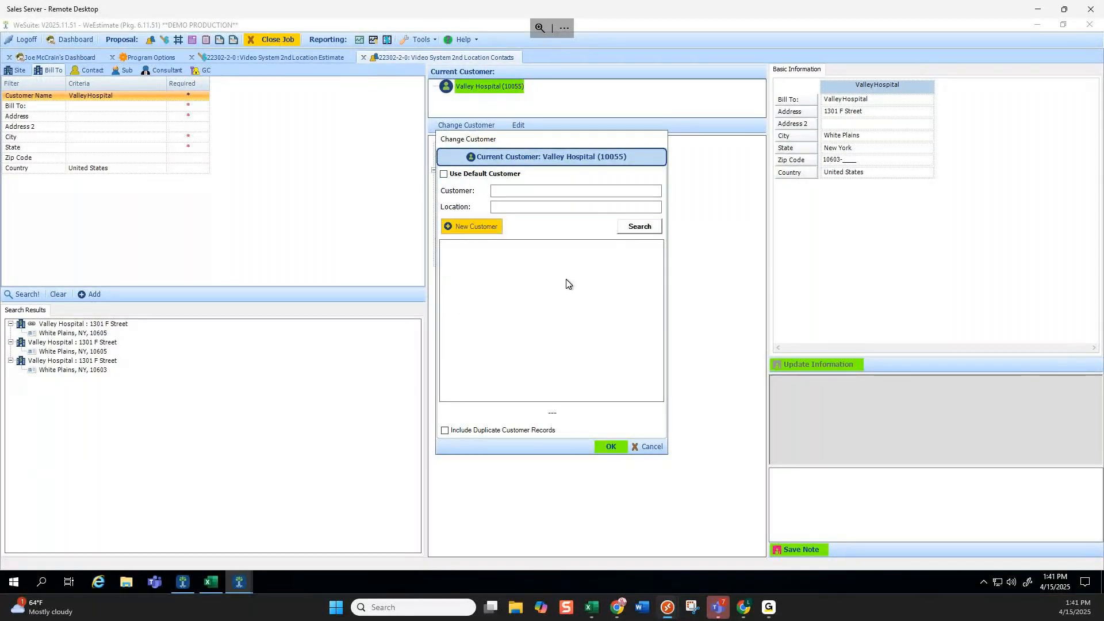
{"action": "left_click", "coordinate": [494, 227]}
{"action": "left_click", "coordinate": [652, 448]}
{"action": "left_click", "coordinate": [518, 124]}
{"action": "left_click", "coordinate": [400, 174]}
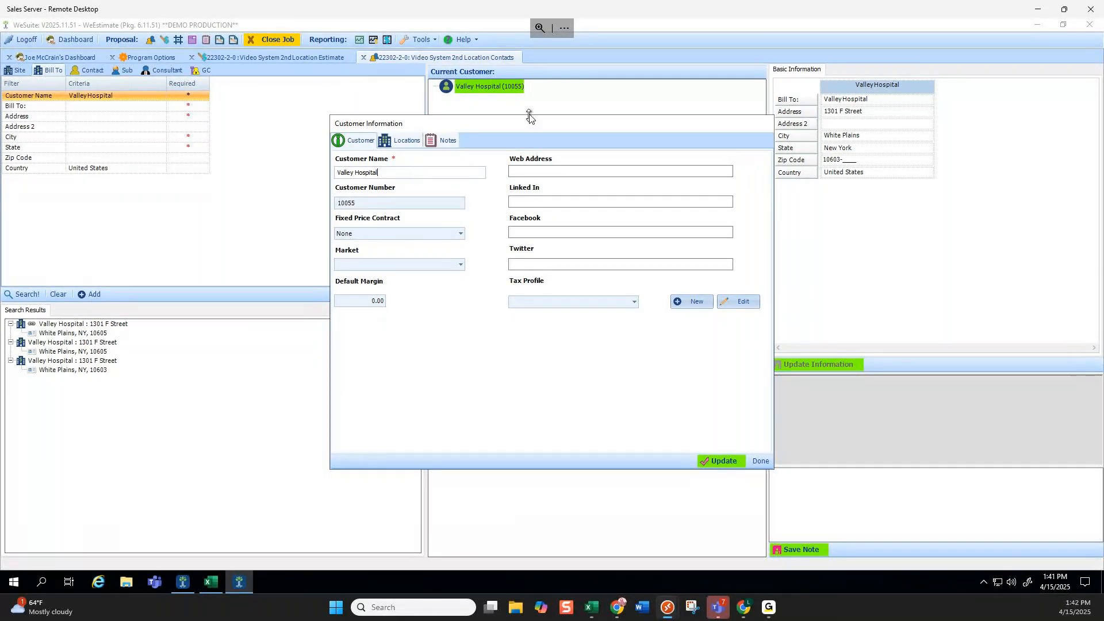
{"action": "left_click", "coordinate": [760, 460]}
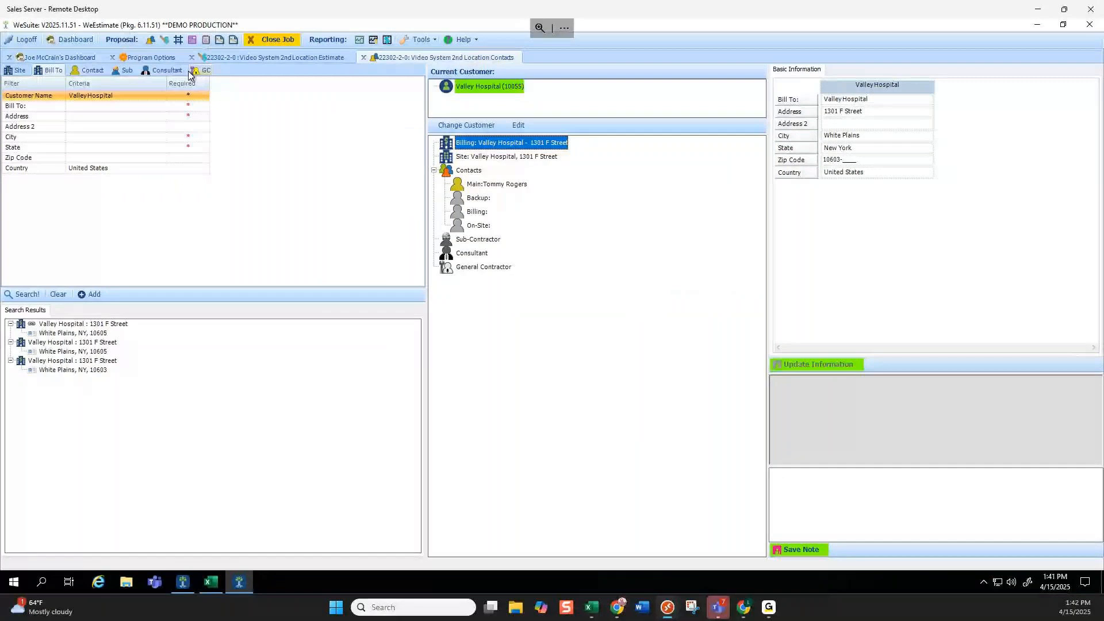
Review the Site, Bill To, Sub, Consultant and GC tabs, then close the Contacts tab.
{"action": "left_click", "coordinate": [16, 71]}
{"action": "left_click", "coordinate": [46, 71]}
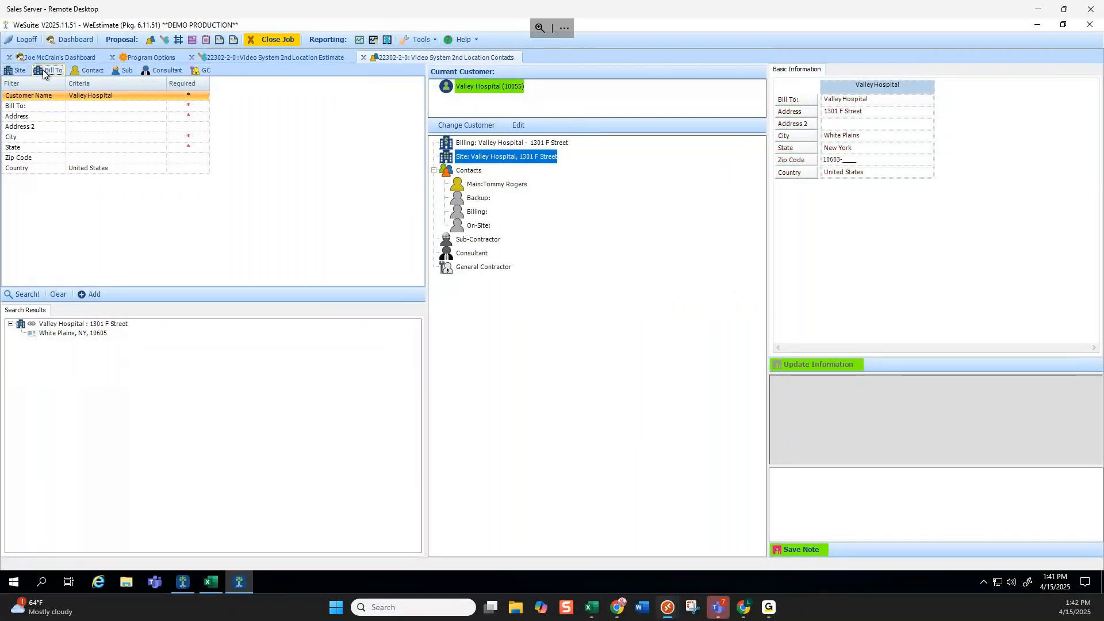
{"action": "left_click", "coordinate": [92, 70]}
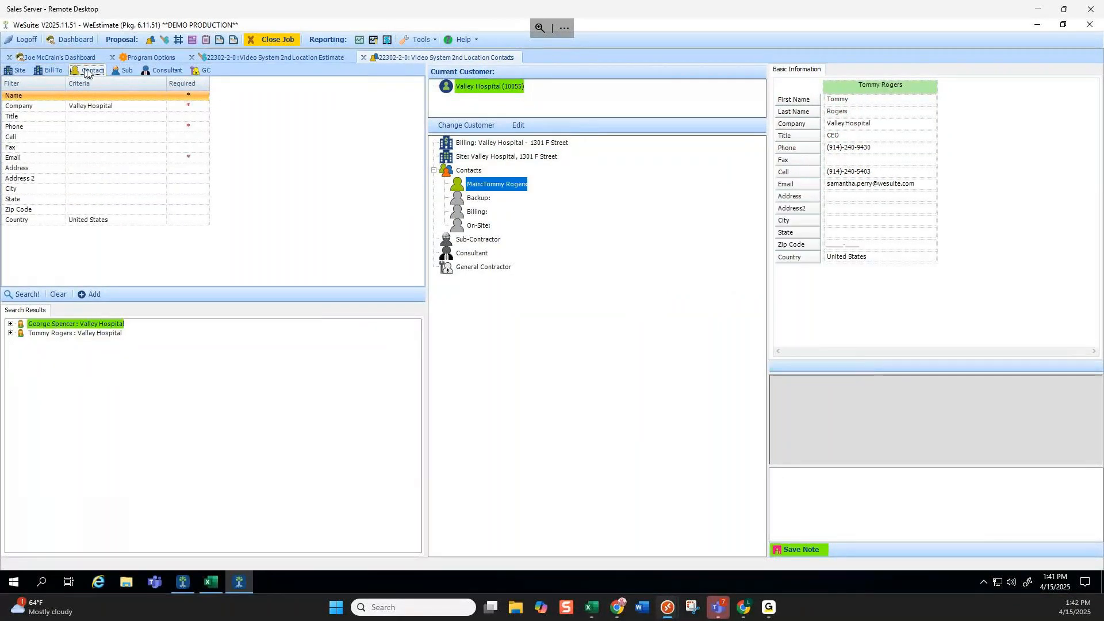
{"action": "left_click", "coordinate": [55, 74]}
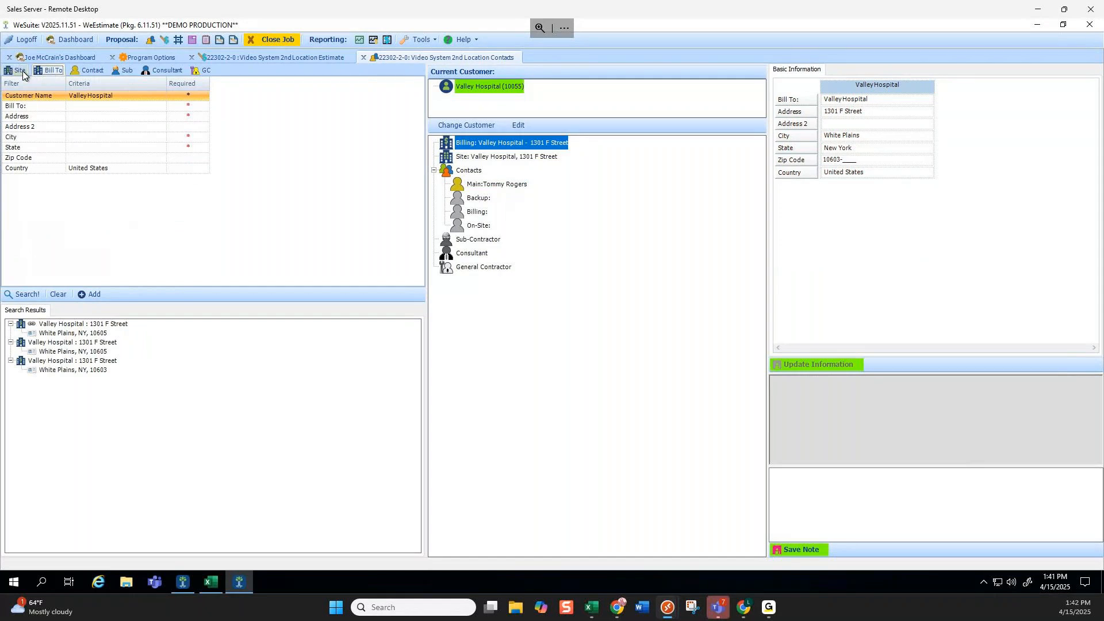
{"action": "left_click", "coordinate": [23, 71]}
{"action": "left_click", "coordinate": [49, 70]}
{"action": "left_click", "coordinate": [122, 71]}
{"action": "left_click", "coordinate": [163, 70]}
{"action": "left_click", "coordinate": [204, 70]}
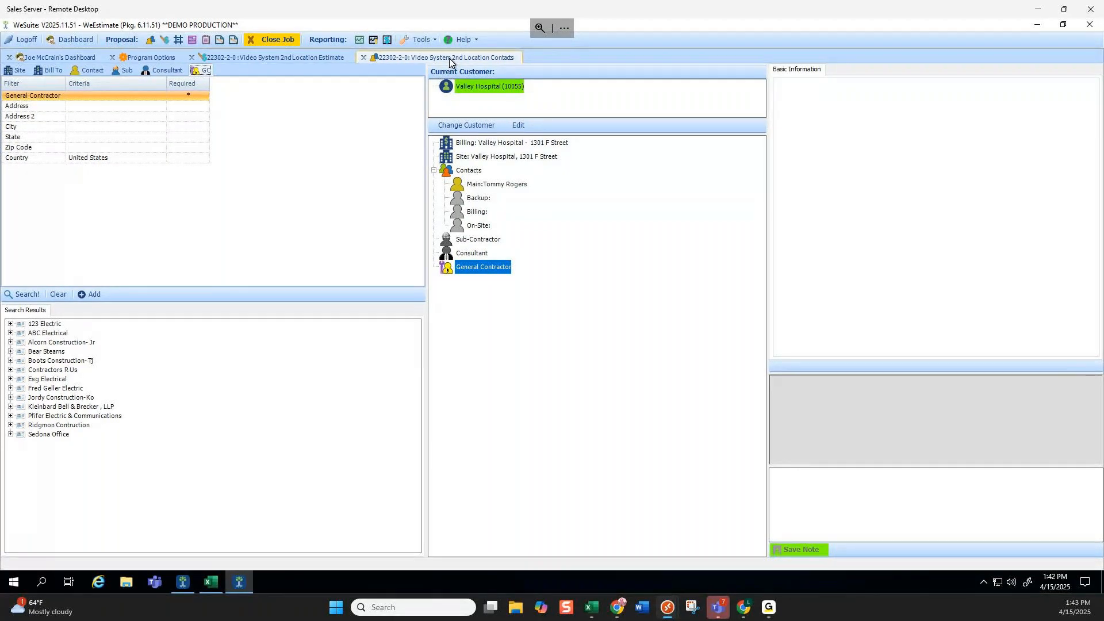
{"action": "left_click", "coordinate": [363, 58]}
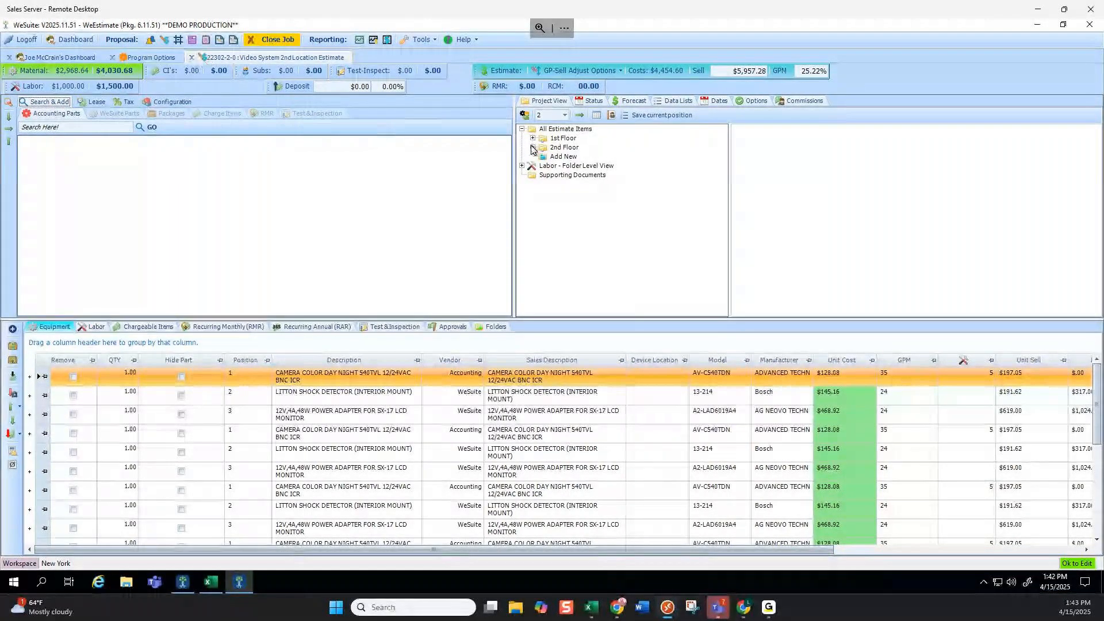
Expand All Estimate Items, 1st Floor and 2nd Floor, reviewing each floor's Video and Access Control System items.
{"action": "left_click", "coordinate": [555, 131]}
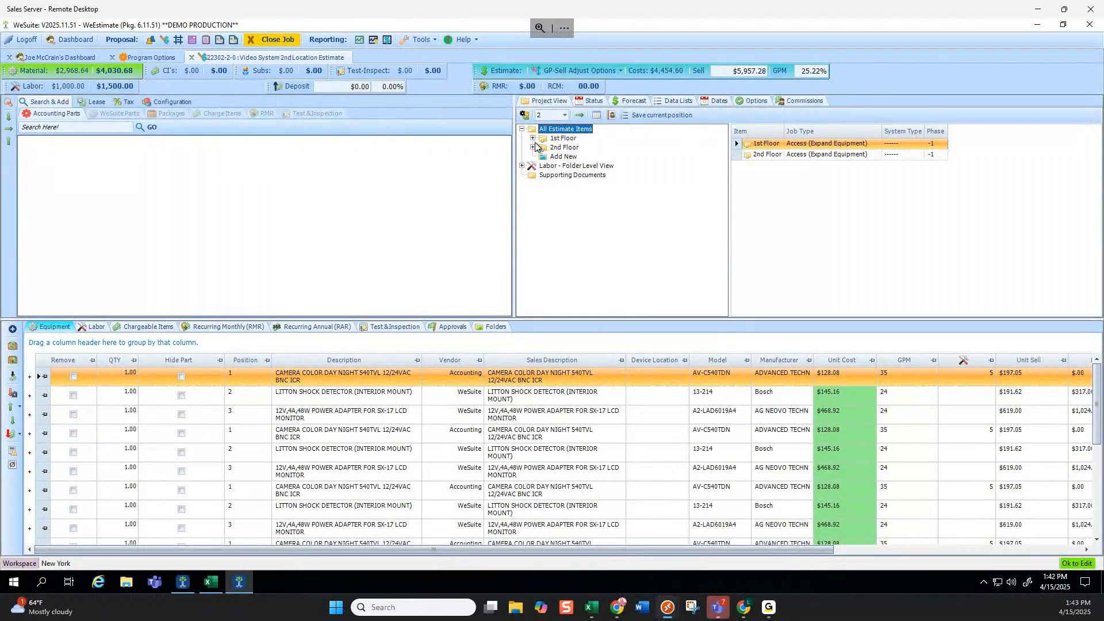
{"action": "left_click", "coordinate": [533, 139]}
{"action": "left_click", "coordinate": [533, 175]}
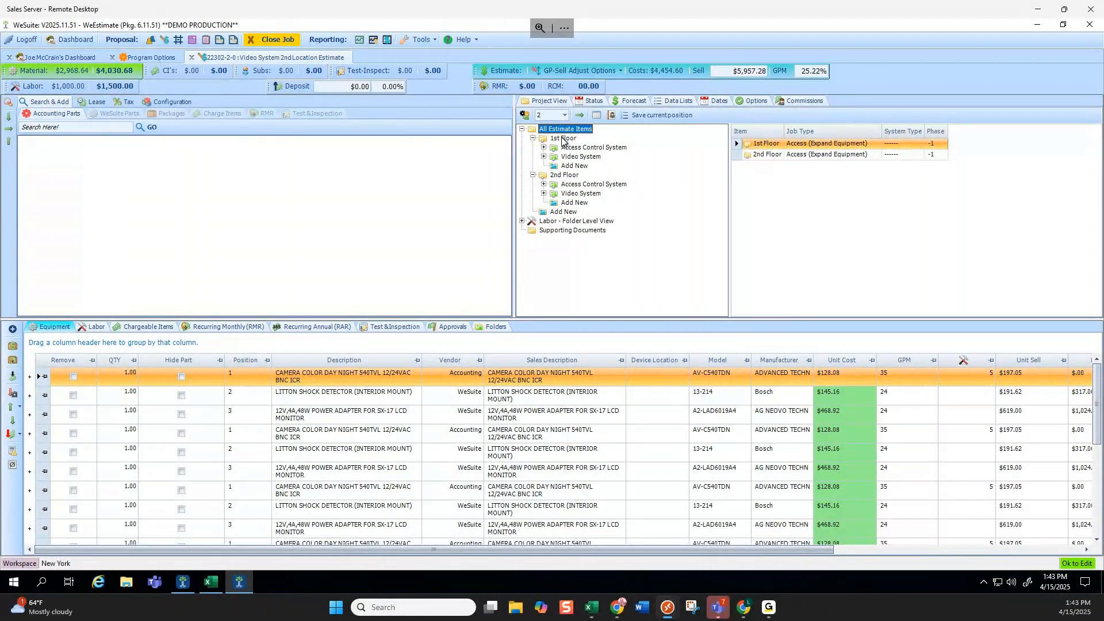
{"action": "double_click", "coordinate": [571, 194]}
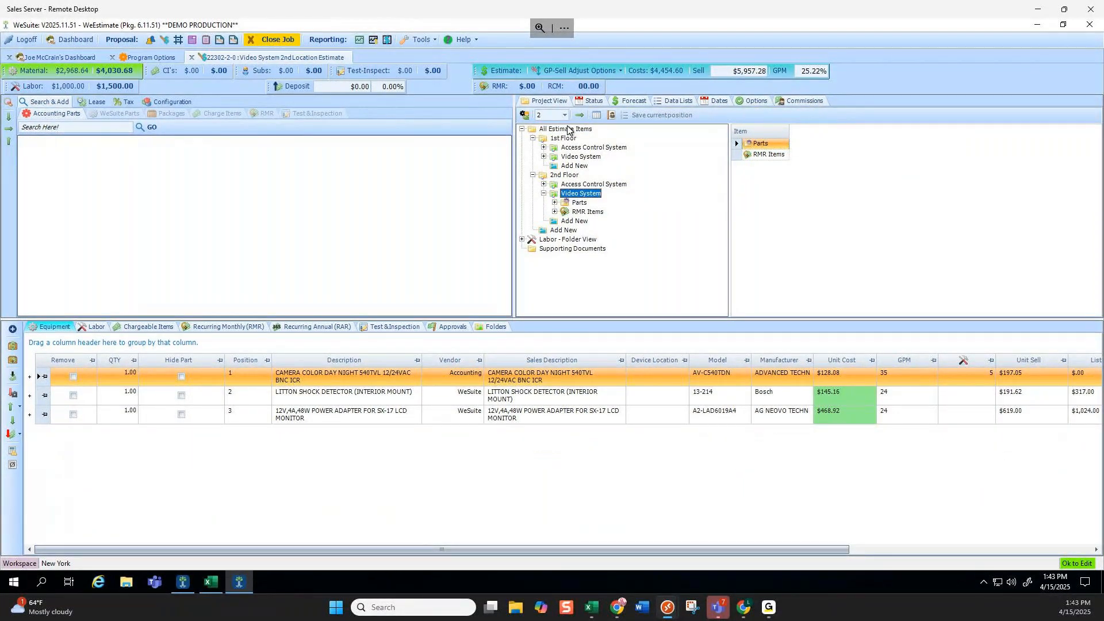
{"action": "left_click", "coordinate": [567, 130]}
{"action": "left_click", "coordinate": [563, 175]}
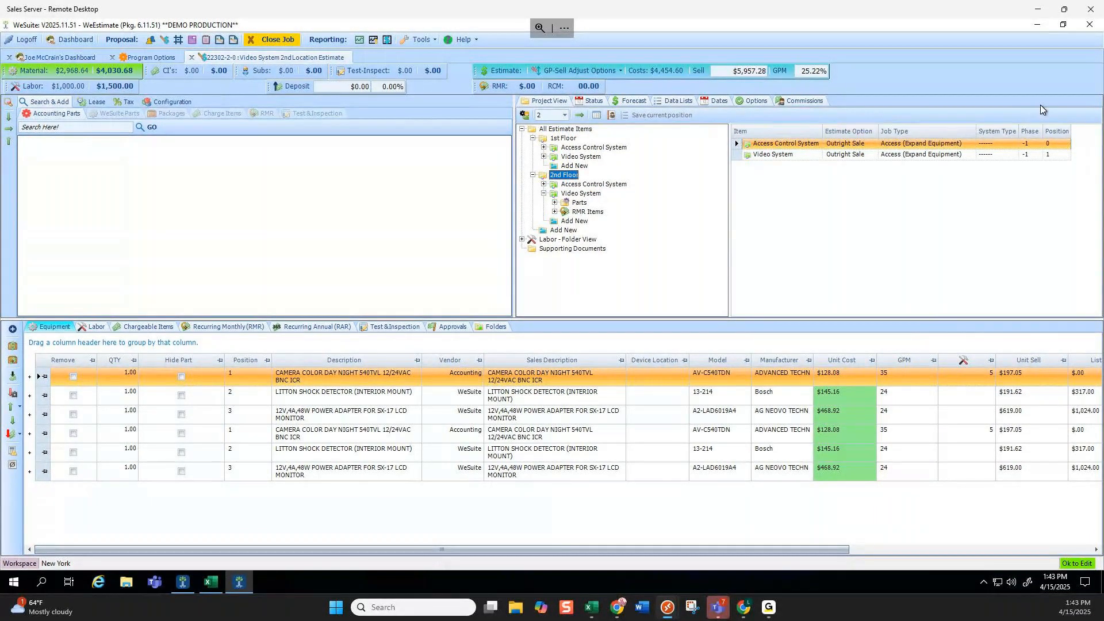
{"action": "left_click", "coordinate": [563, 139]}
{"action": "left_click", "coordinate": [564, 175]}
{"action": "left_click", "coordinate": [566, 130]}
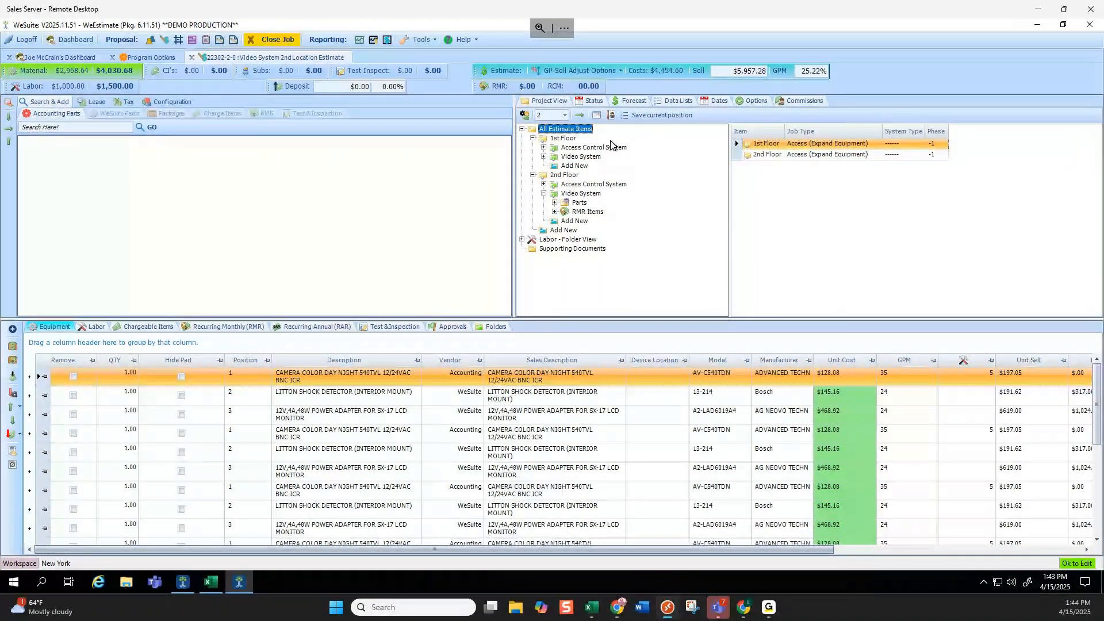
{"action": "left_click", "coordinate": [567, 148]}
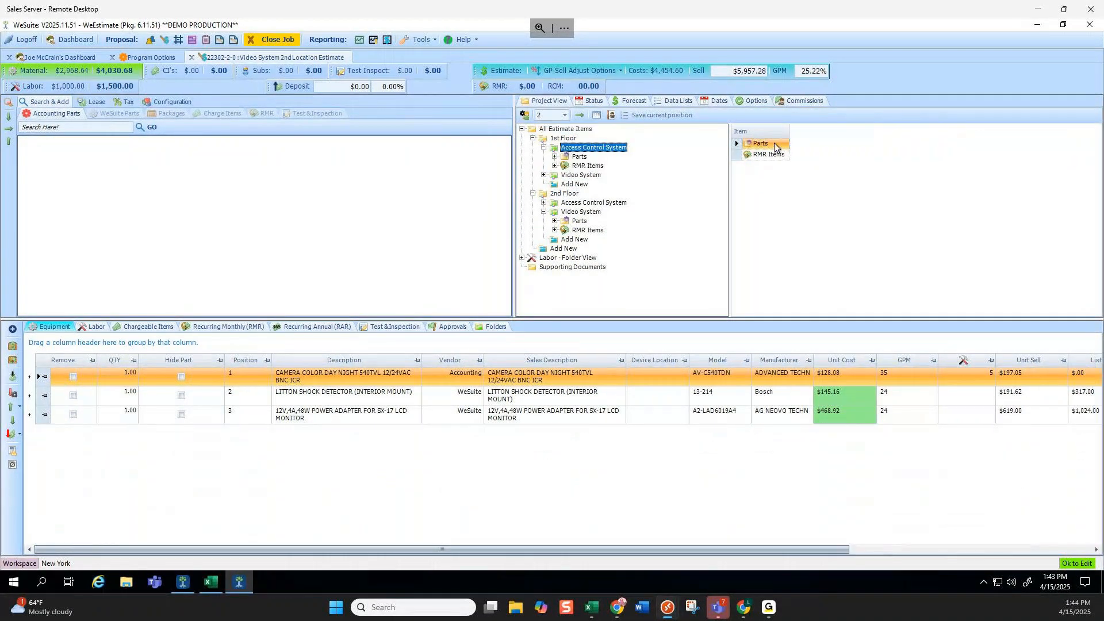
On 1st Floor, give Video System job type CCTV (Expand Equipment) and system type CCTV, and Access Control System type Access.
{"action": "left_click", "coordinate": [558, 139]}
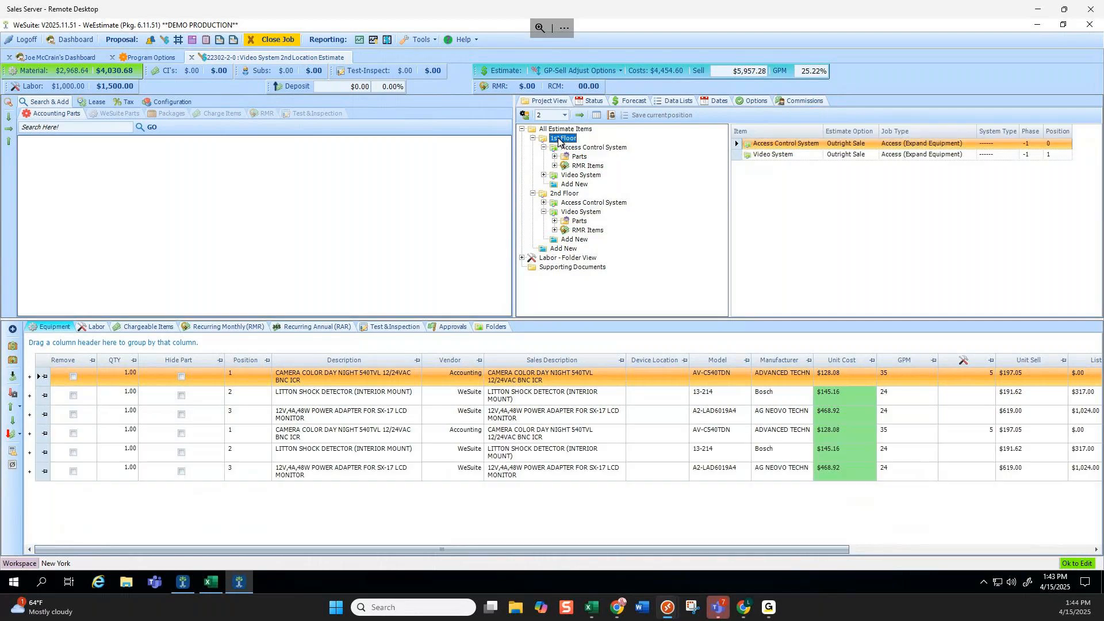
{"action": "left_click", "coordinate": [873, 145]}
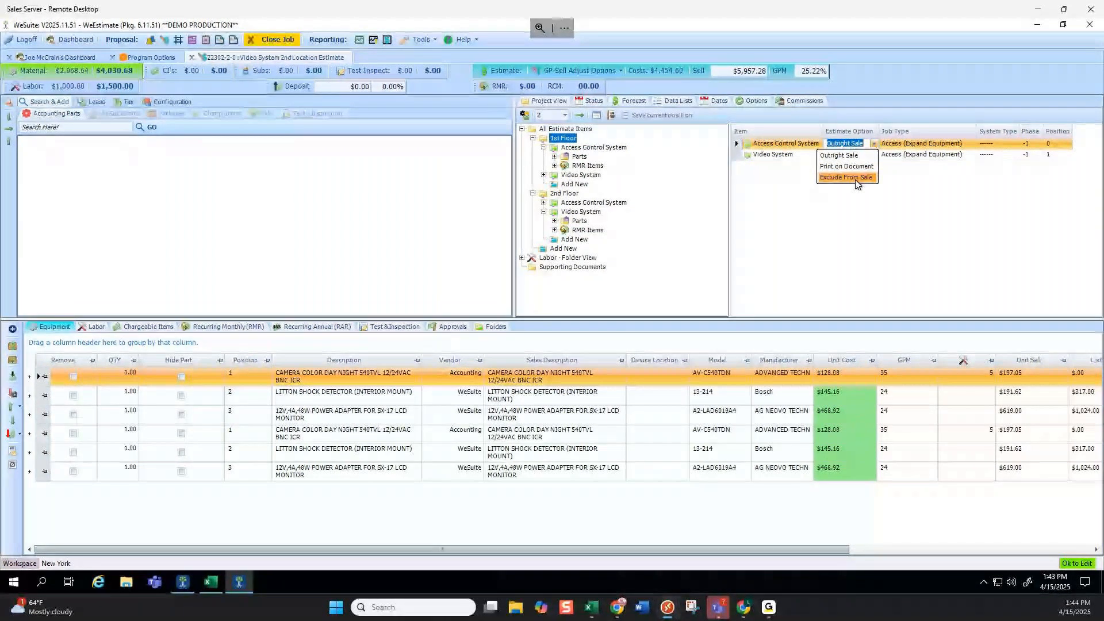
{"action": "left_click", "coordinate": [971, 143]}
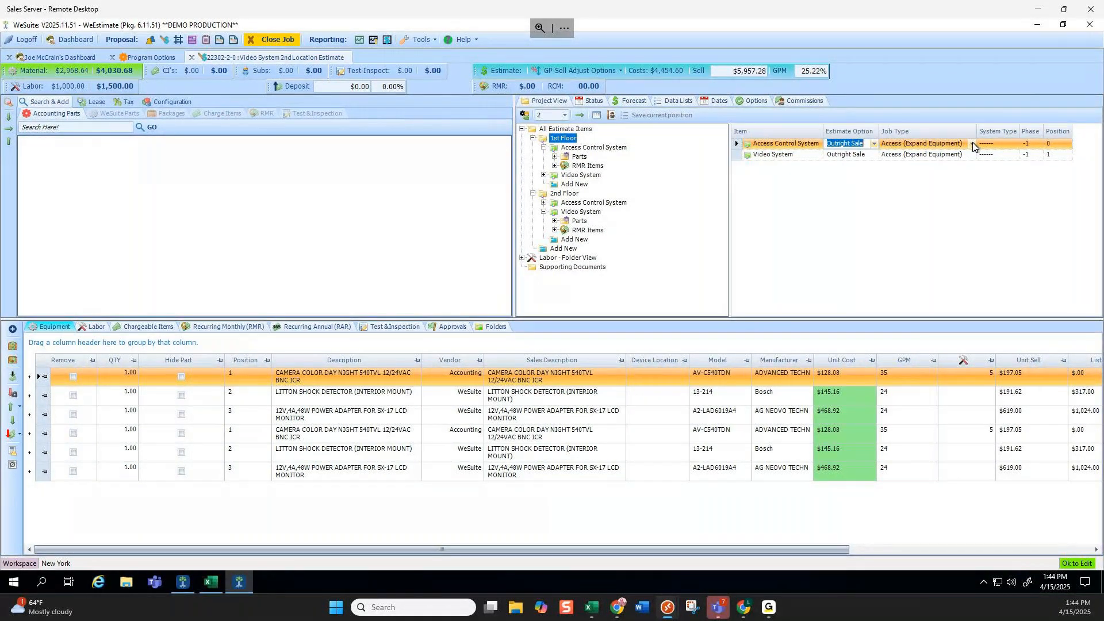
{"action": "left_click", "coordinate": [972, 154]}
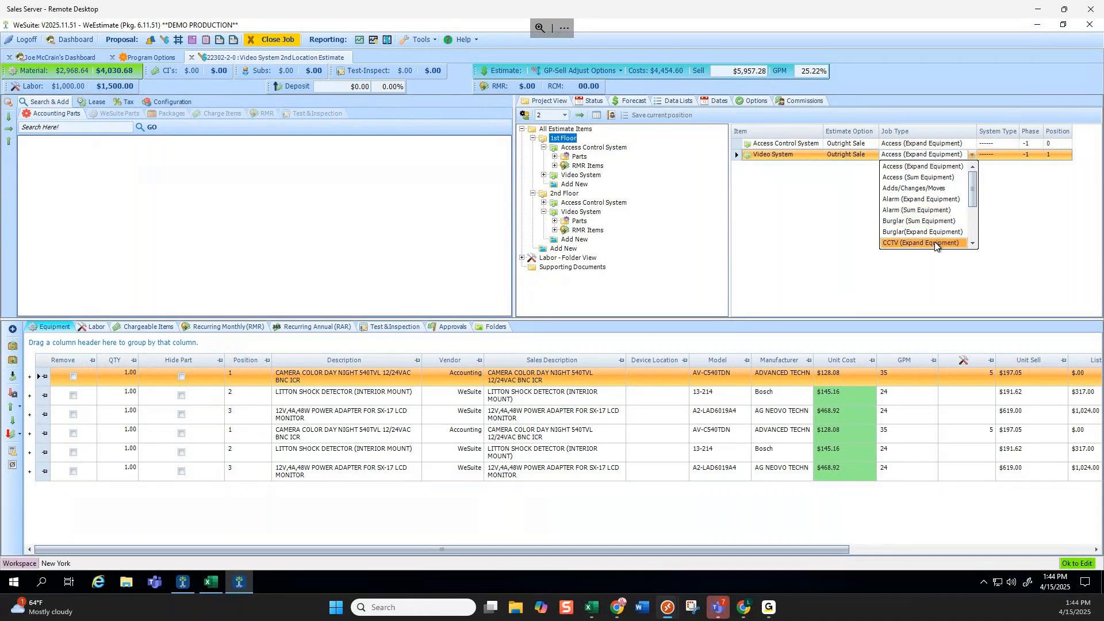
{"action": "left_click", "coordinate": [935, 243]}
{"action": "left_click", "coordinate": [998, 155]}
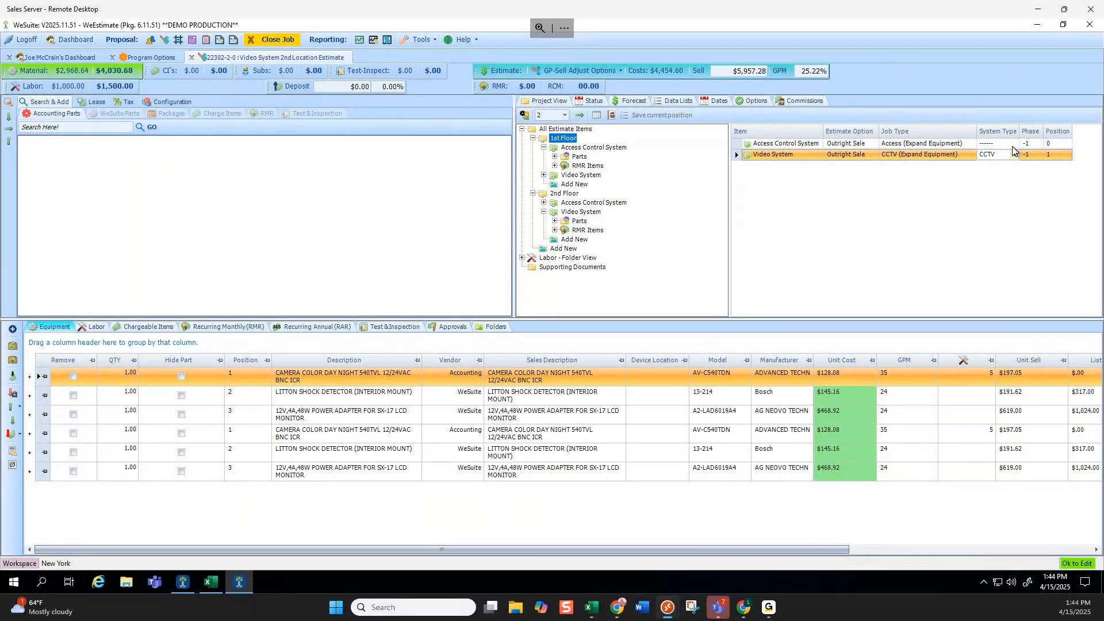
{"action": "left_click", "coordinate": [989, 185]}
{"action": "left_click", "coordinate": [997, 143]}
{"action": "left_click", "coordinate": [989, 165]}
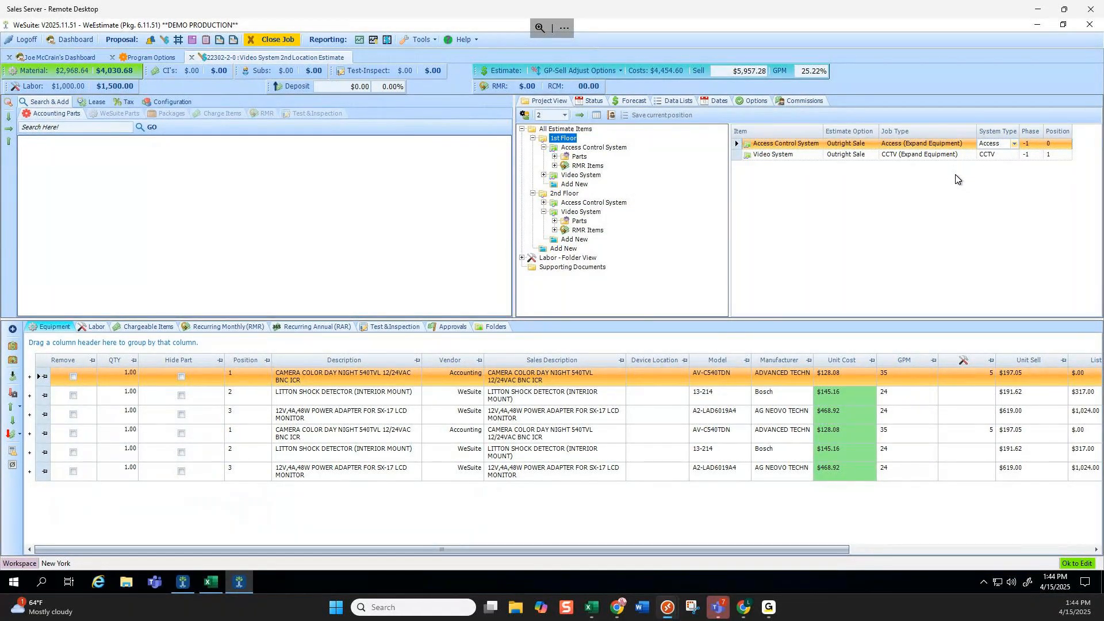
Check Access Control System's phase, left at -1, and both systems' position values.
{"action": "left_click", "coordinate": [1039, 144]}
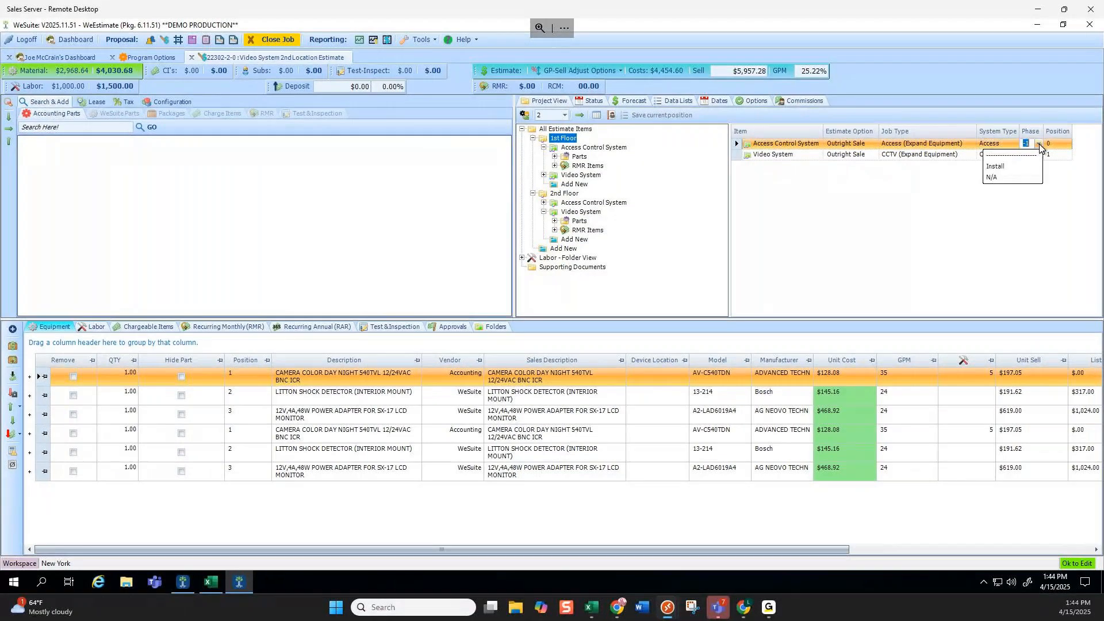
{"action": "left_click", "coordinate": [1039, 144]}
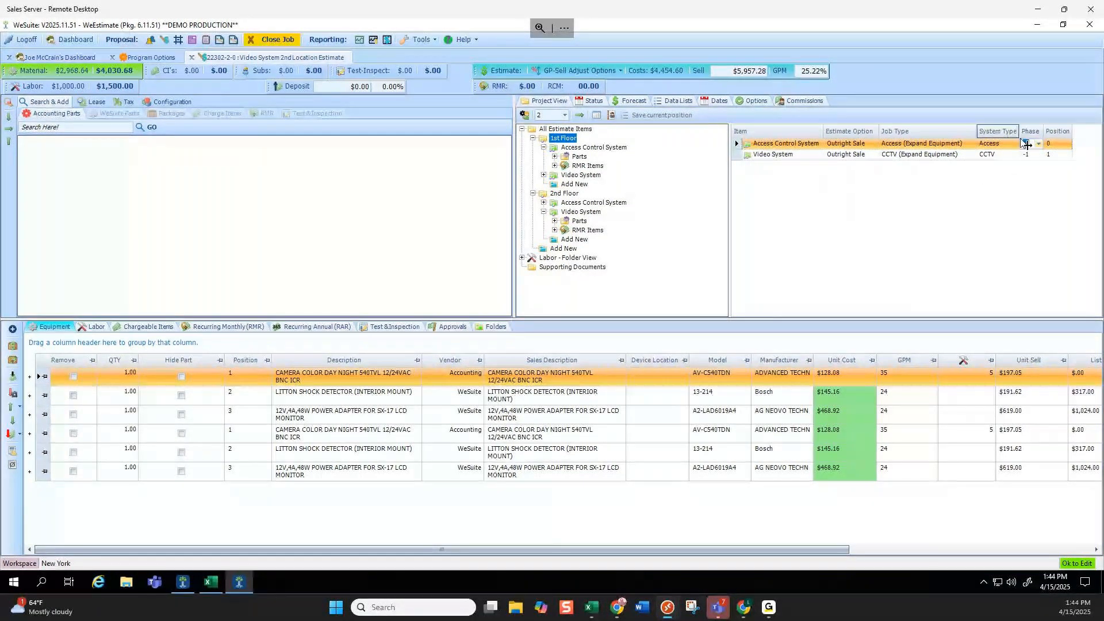
{"action": "left_click", "coordinate": [1052, 143]}
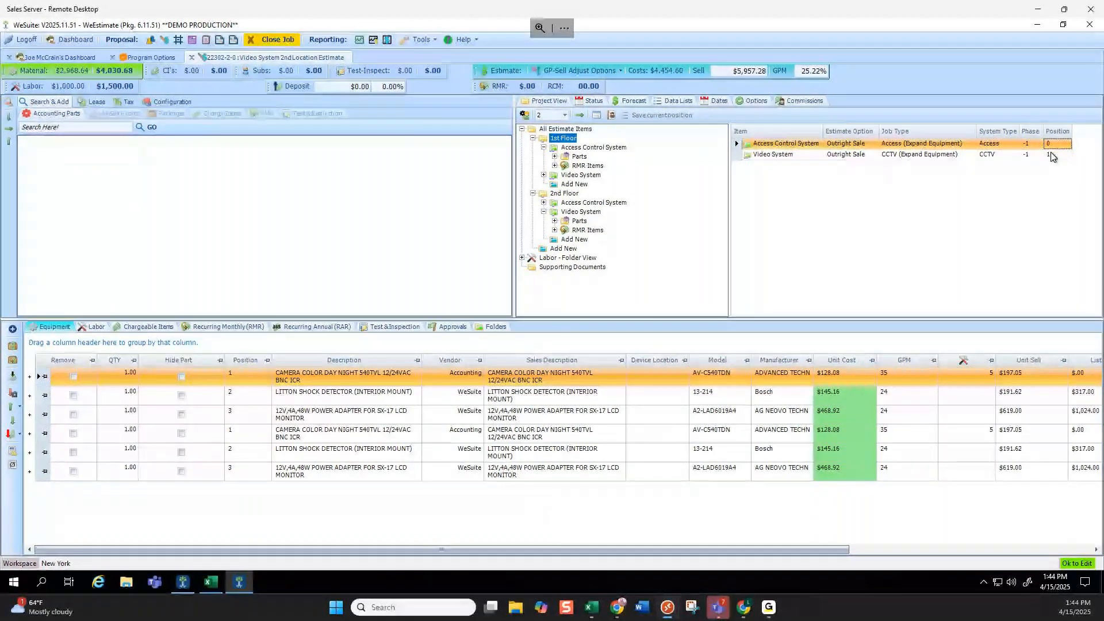
{"action": "left_click", "coordinate": [1051, 155]}
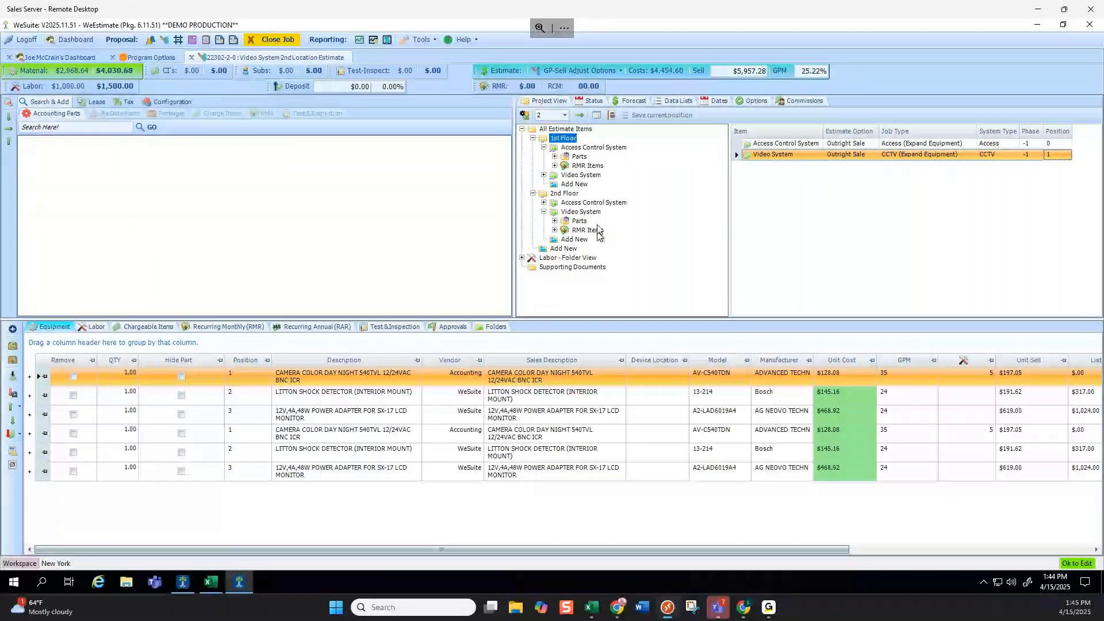
Set the 1st Floor Video System estimate option to Print on Document, keeping Access Control as Outright Sale.
{"action": "left_click", "coordinate": [872, 145]}
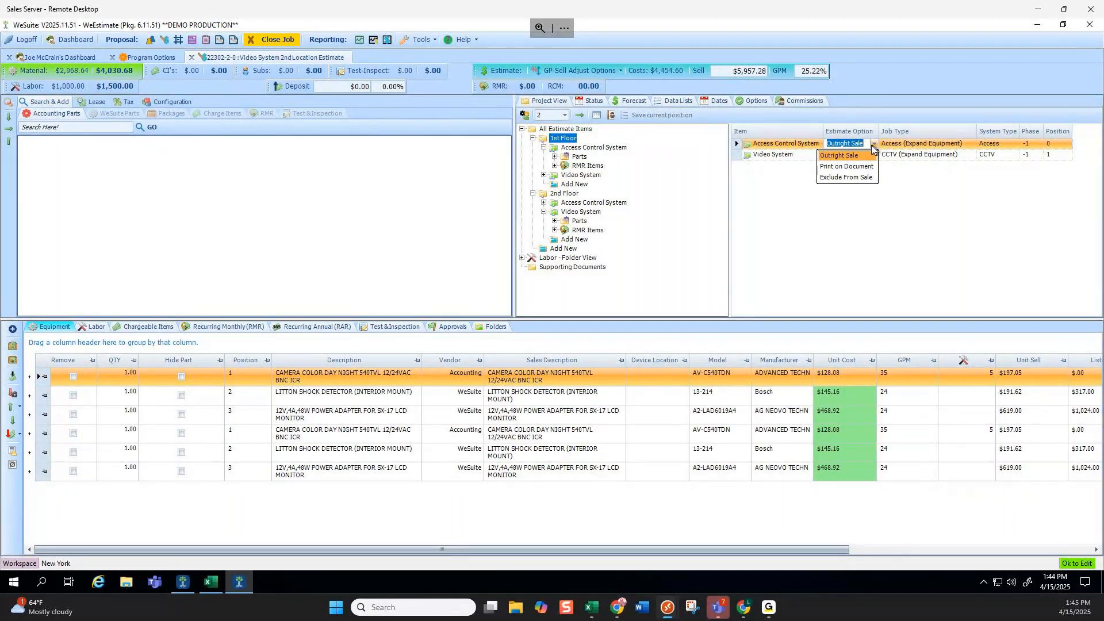
{"action": "left_click", "coordinate": [869, 155]}
{"action": "left_click", "coordinate": [872, 155]}
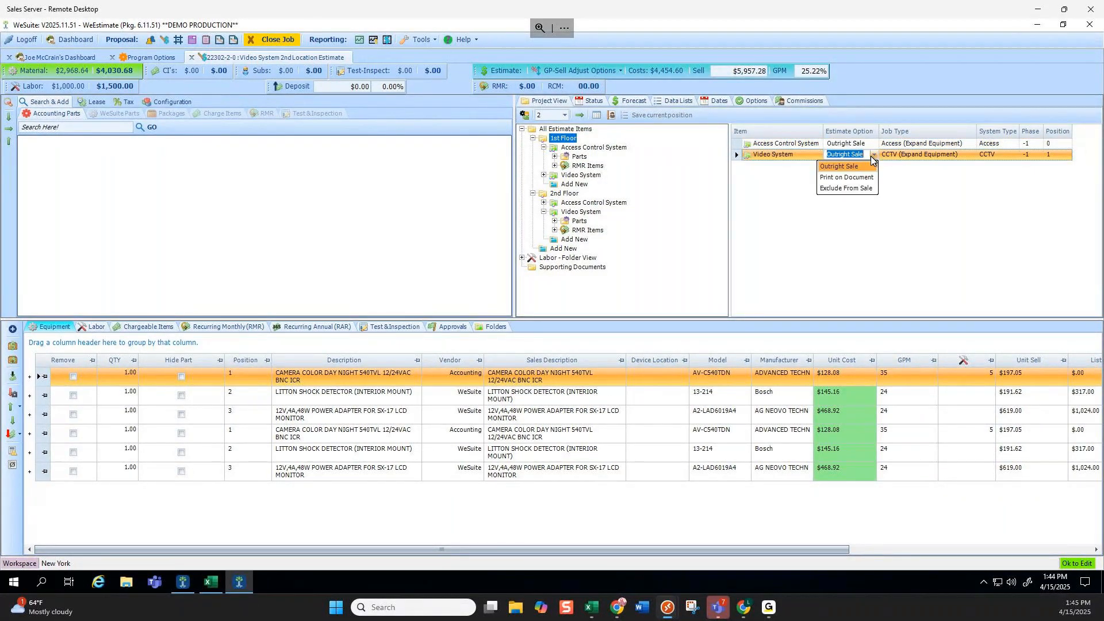
{"action": "left_click", "coordinate": [847, 178]}
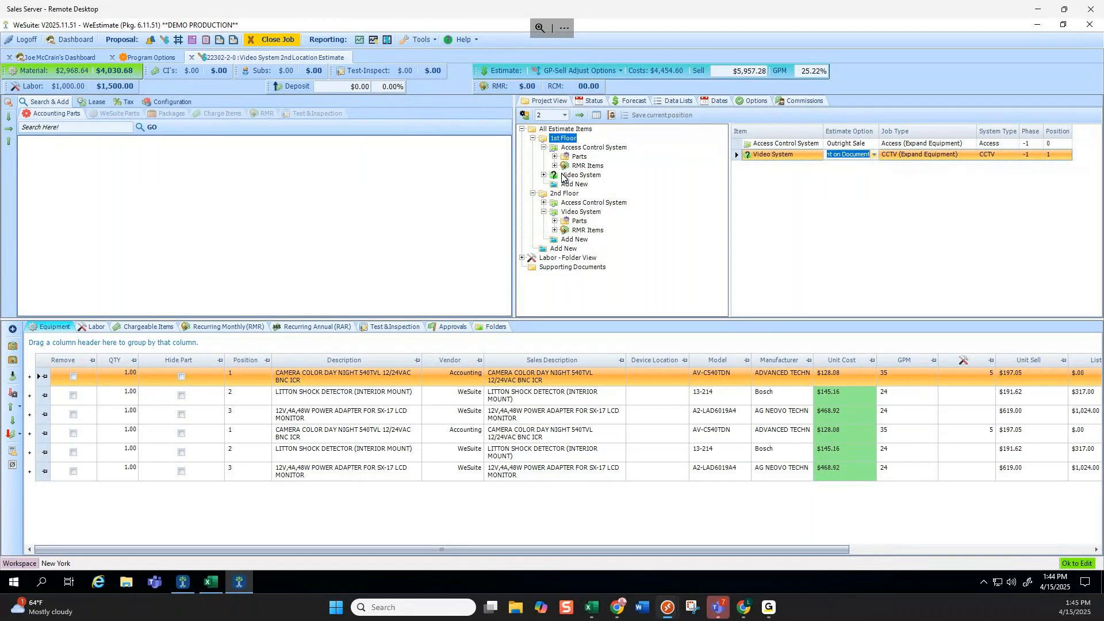
{"action": "left_click", "coordinate": [849, 158]}
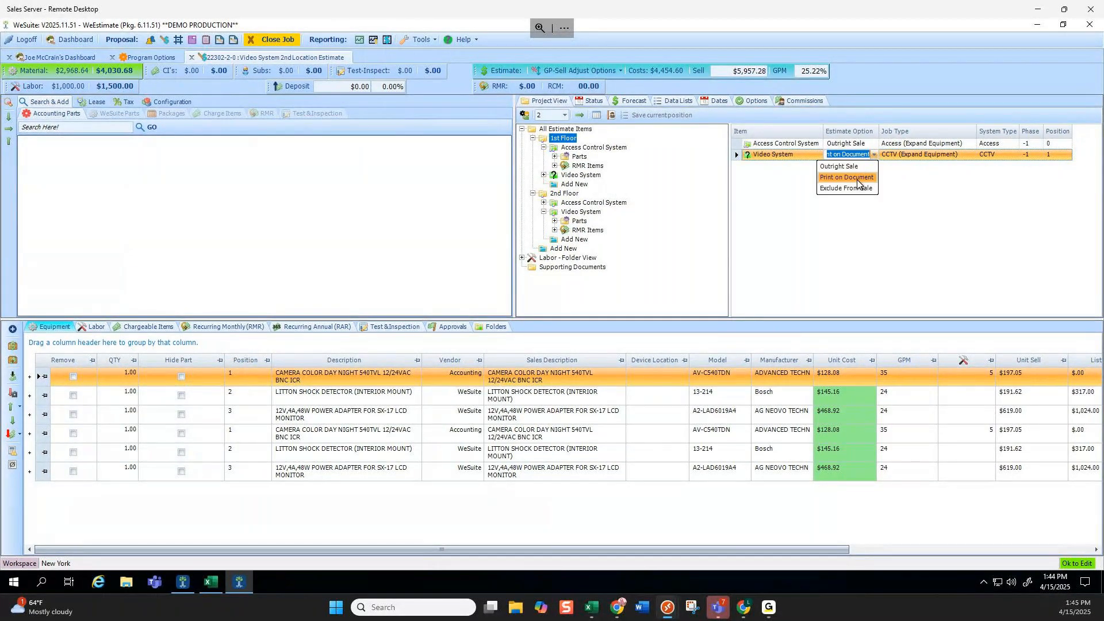
{"action": "left_click", "coordinate": [861, 178]}
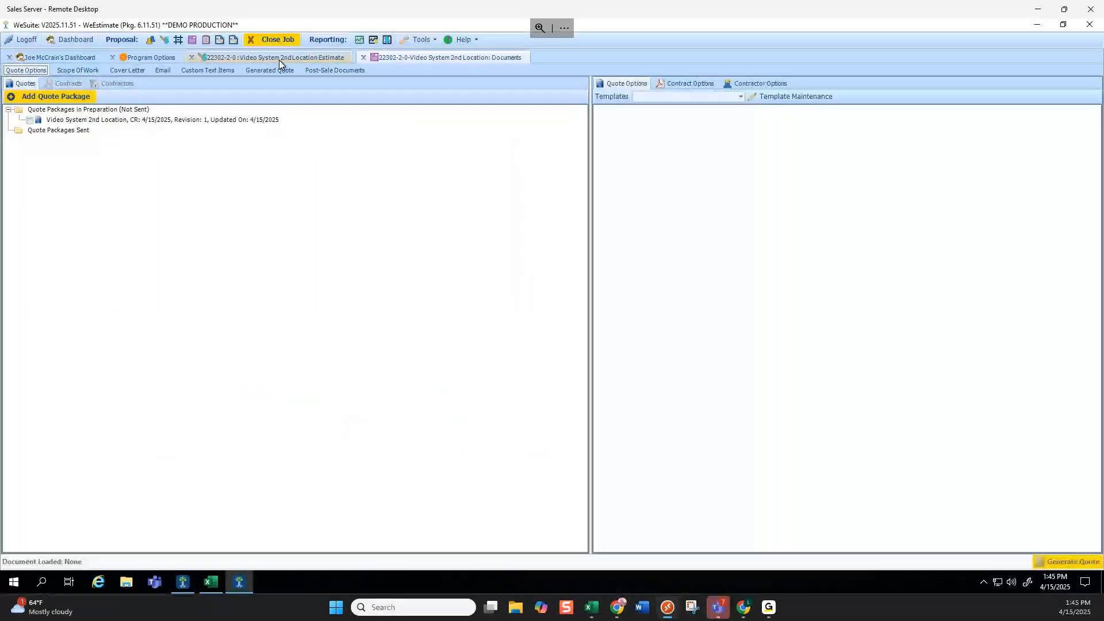
Generate the Video System 2nd Location quote package and page forward to the Investment pricing page.
{"action": "left_click", "coordinate": [108, 121]}
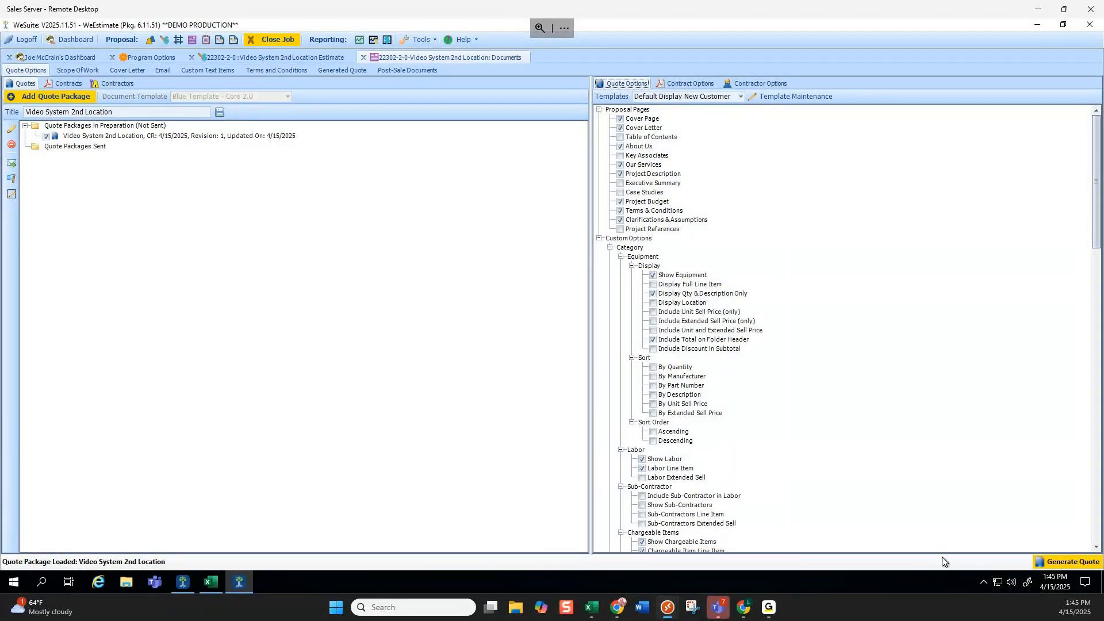
{"action": "left_click", "coordinate": [1064, 562]}
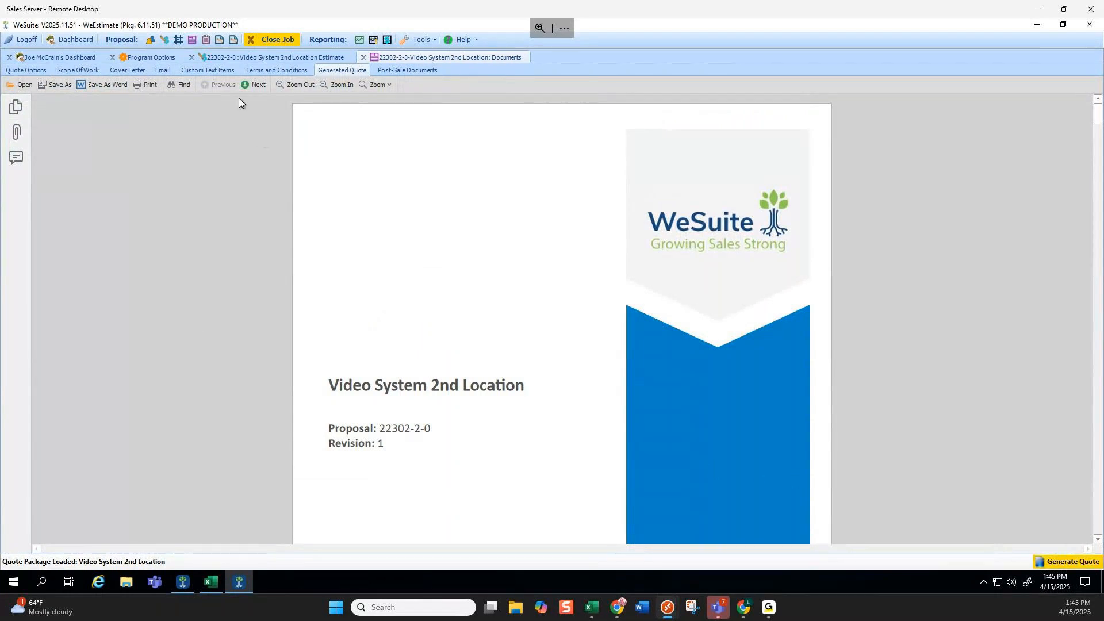
{"action": "left_click", "coordinate": [253, 85]}
{"action": "left_click", "coordinate": [253, 85]}
{"action": "left_click", "coordinate": [253, 86]}
{"action": "left_click", "coordinate": [253, 85]}
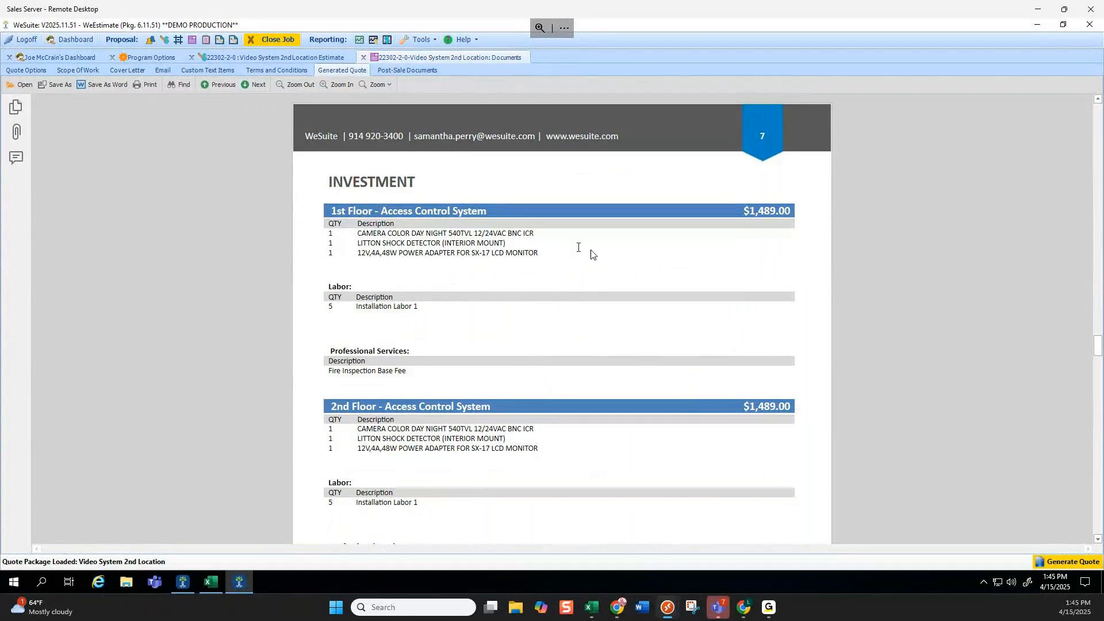
Review the $4,468.00 proposal total and available options, then return to the estimate.
{"action": "scroll", "coordinate": [684, 253], "scroll_direction": "down", "scroll_amount": 1}
{"action": "scroll", "coordinate": [684, 253], "scroll_direction": "down", "scroll_amount": 1}
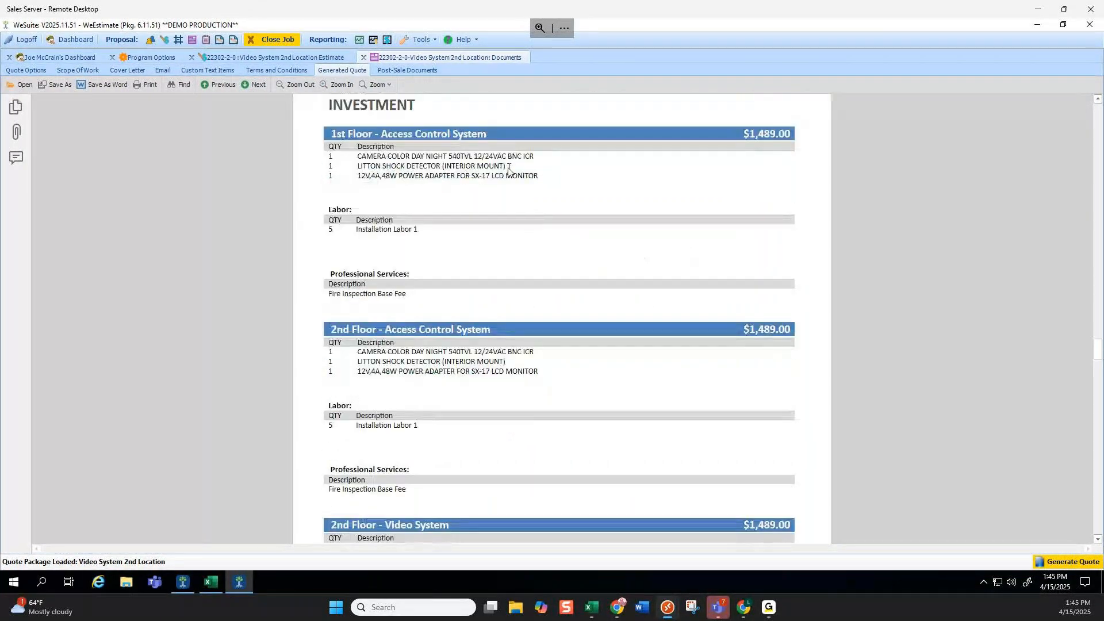
{"action": "scroll", "coordinate": [592, 252], "scroll_direction": "down", "scroll_amount": 11}
{"action": "scroll", "coordinate": [614, 350], "scroll_direction": "down", "scroll_amount": 2}
{"action": "left_click_drag", "start_coordinate": [750, 439], "coordinate": [802, 445]}
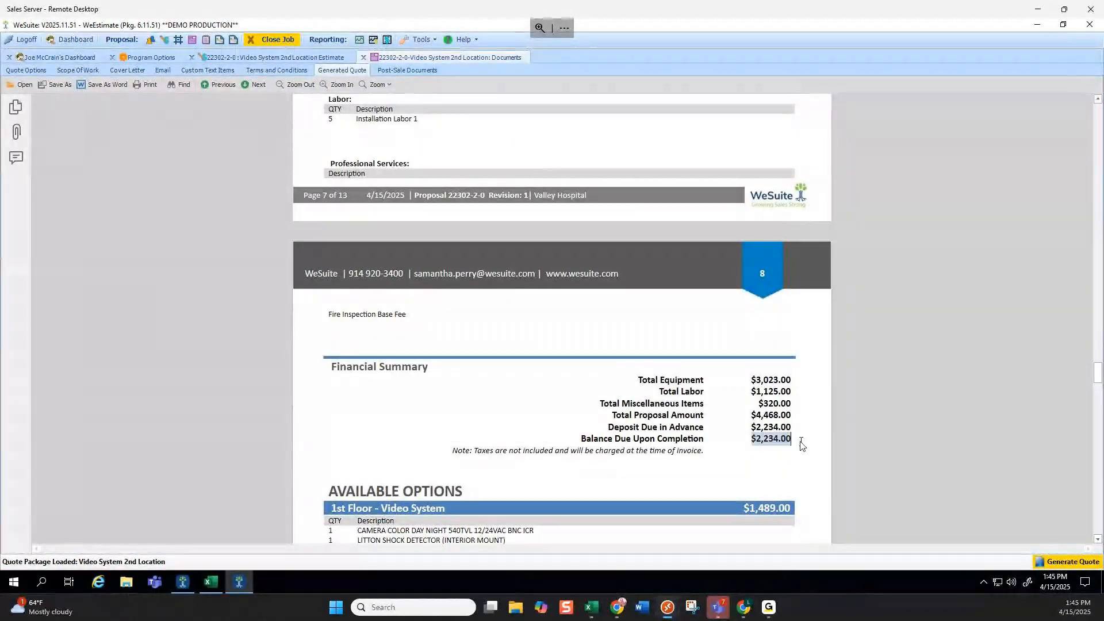
{"action": "scroll", "coordinate": [615, 362], "scroll_direction": "down", "scroll_amount": 3}
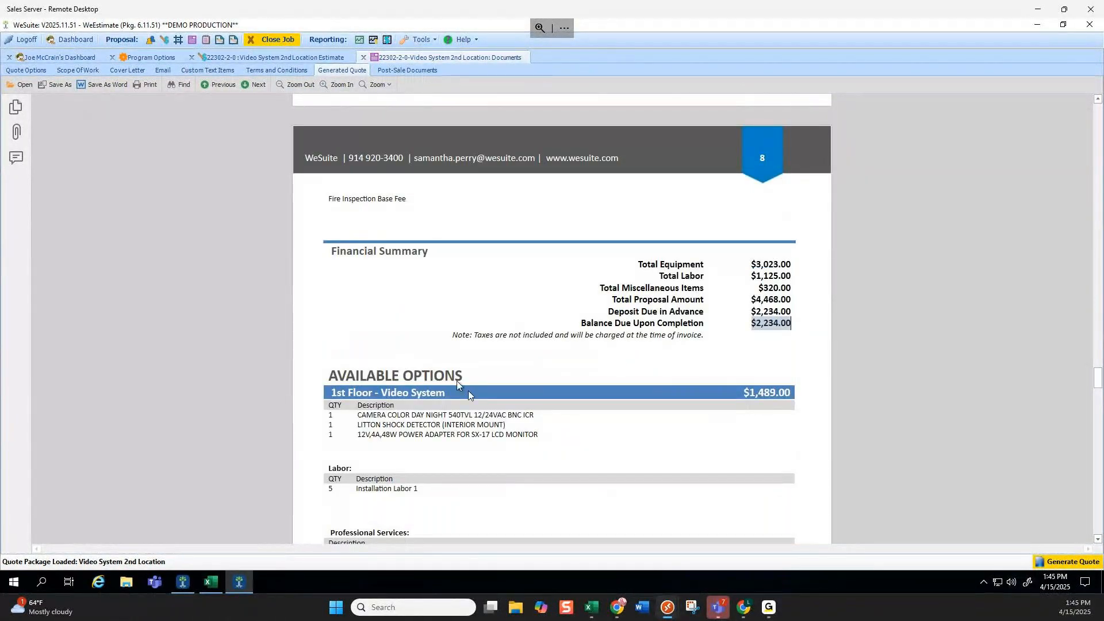
{"action": "left_click_drag", "start_coordinate": [329, 376], "coordinate": [511, 374]}
{"action": "left_click", "coordinate": [514, 378]}
{"action": "scroll", "coordinate": [523, 367], "scroll_direction": "down", "scroll_amount": 2}
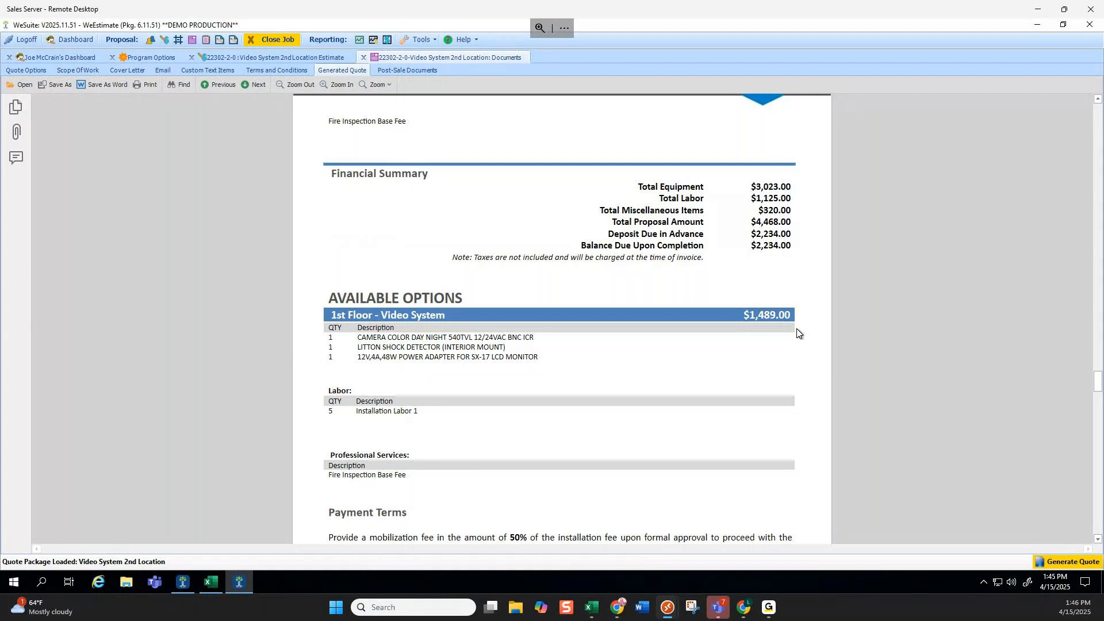
{"action": "left_click", "coordinate": [264, 56]}
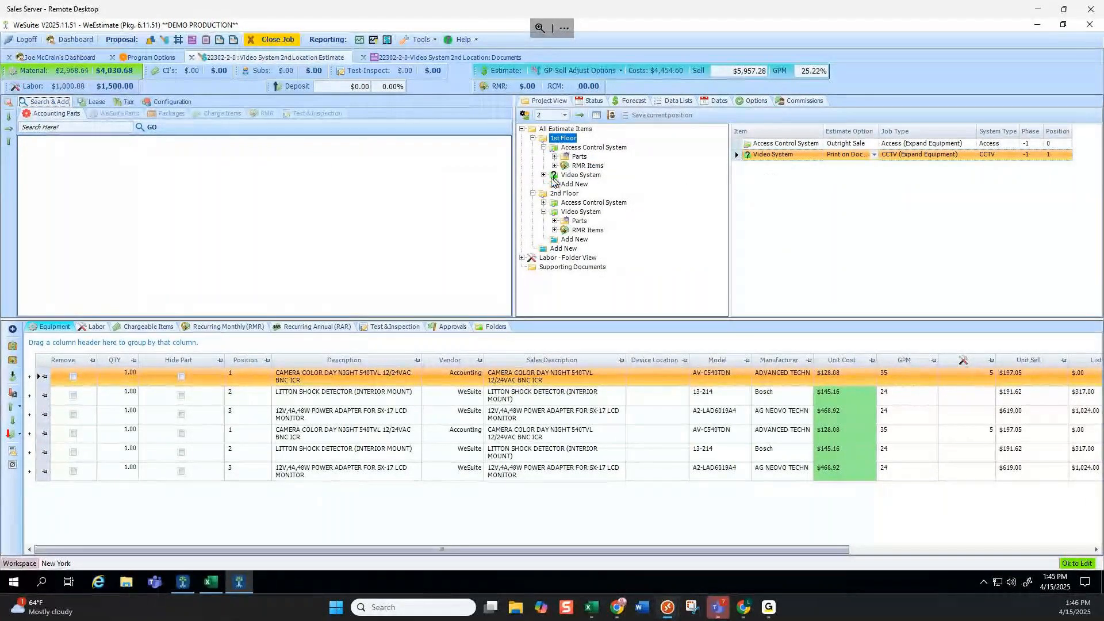
Make the 1st Floor Video System an Outright Sale and both 2nd Floor systems Print on Document.
{"action": "left_click", "coordinate": [874, 155]}
{"action": "left_click", "coordinate": [853, 168]}
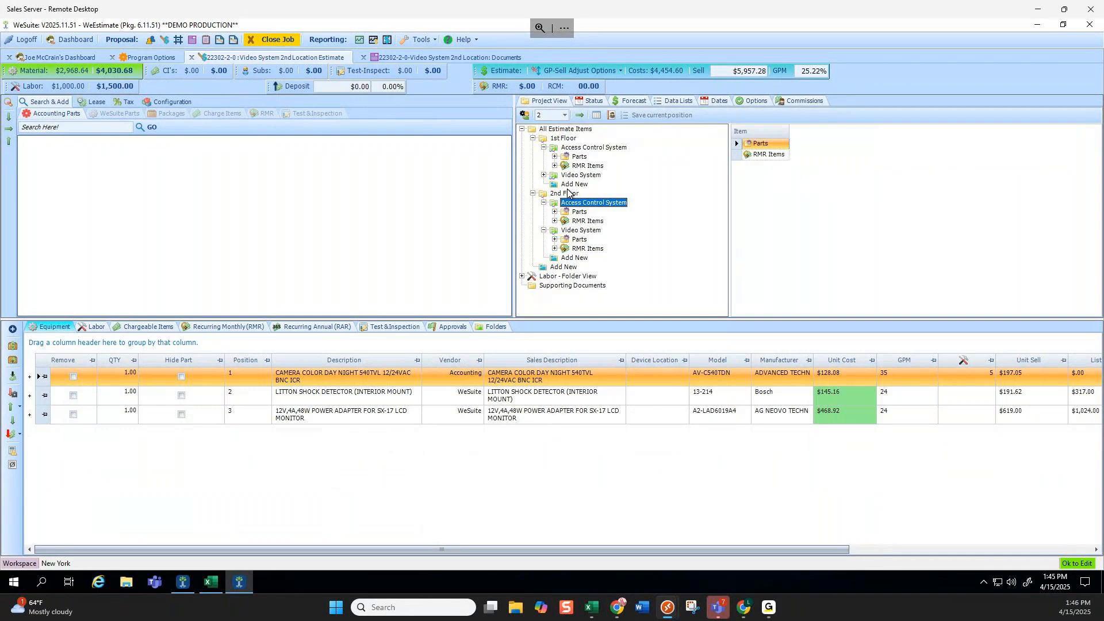
{"action": "left_click", "coordinate": [874, 144]}
{"action": "left_click", "coordinate": [875, 144]}
{"action": "left_click", "coordinate": [846, 166]}
{"action": "left_click", "coordinate": [874, 154]}
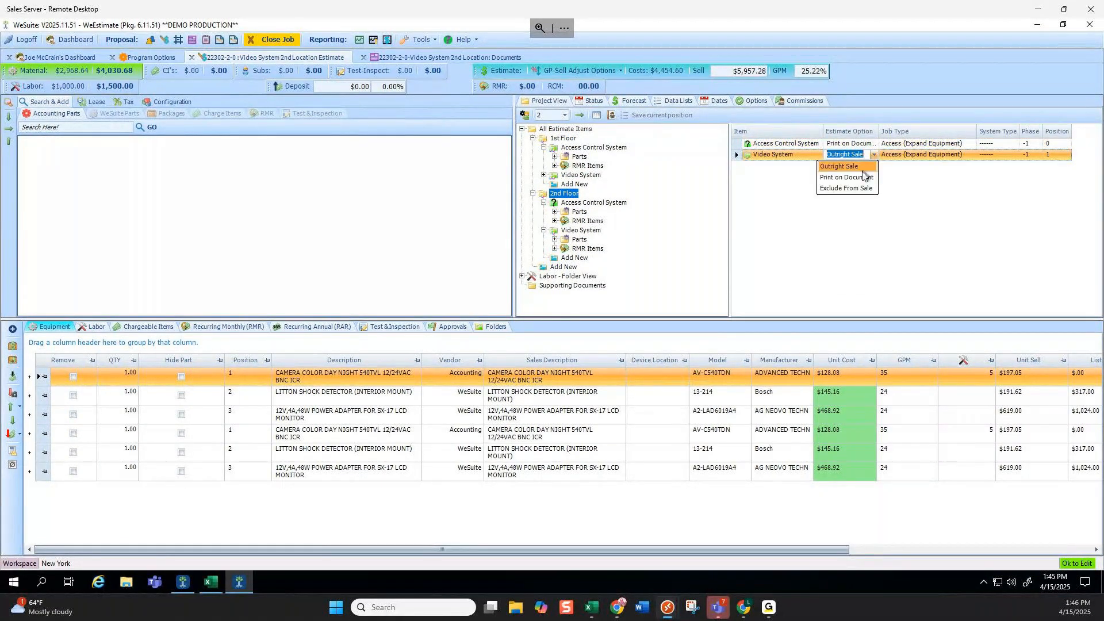
{"action": "left_click", "coordinate": [859, 178]}
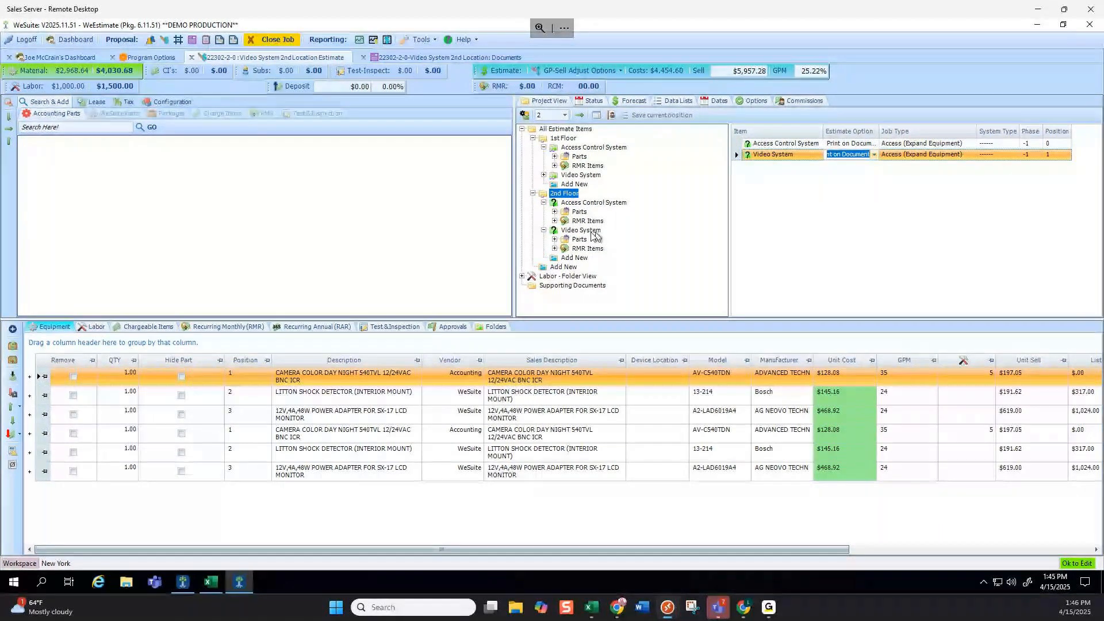
{"action": "left_click", "coordinate": [544, 203]}
Regenerate the quote and confirm the $2,979.00 total with 2nd Floor systems listed as options.
{"action": "left_click", "coordinate": [544, 211]}
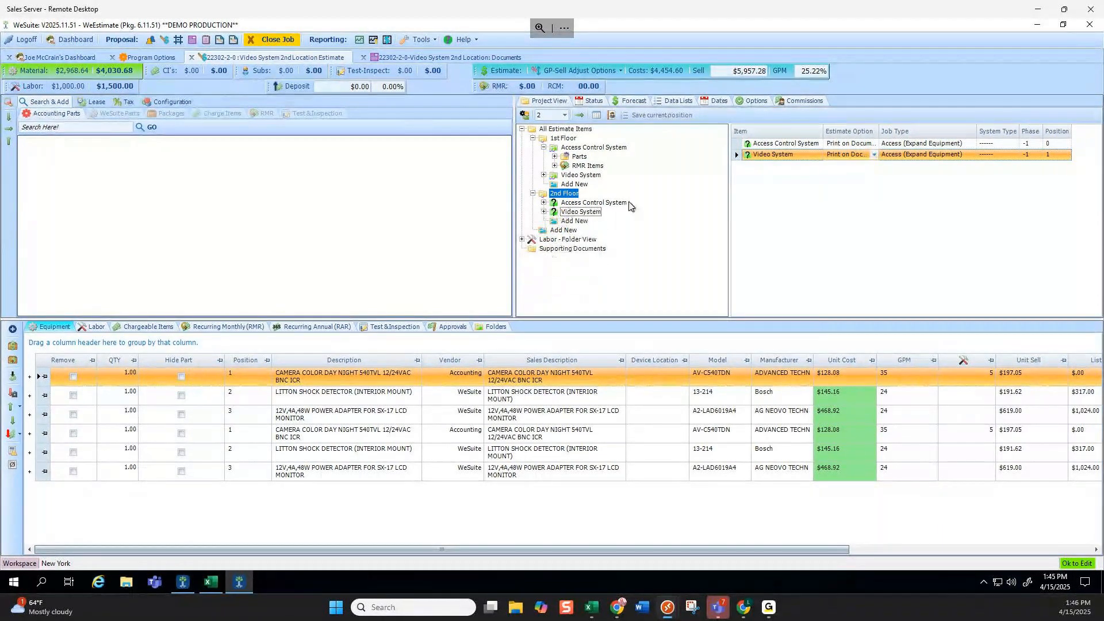
{"action": "left_click", "coordinate": [408, 54]}
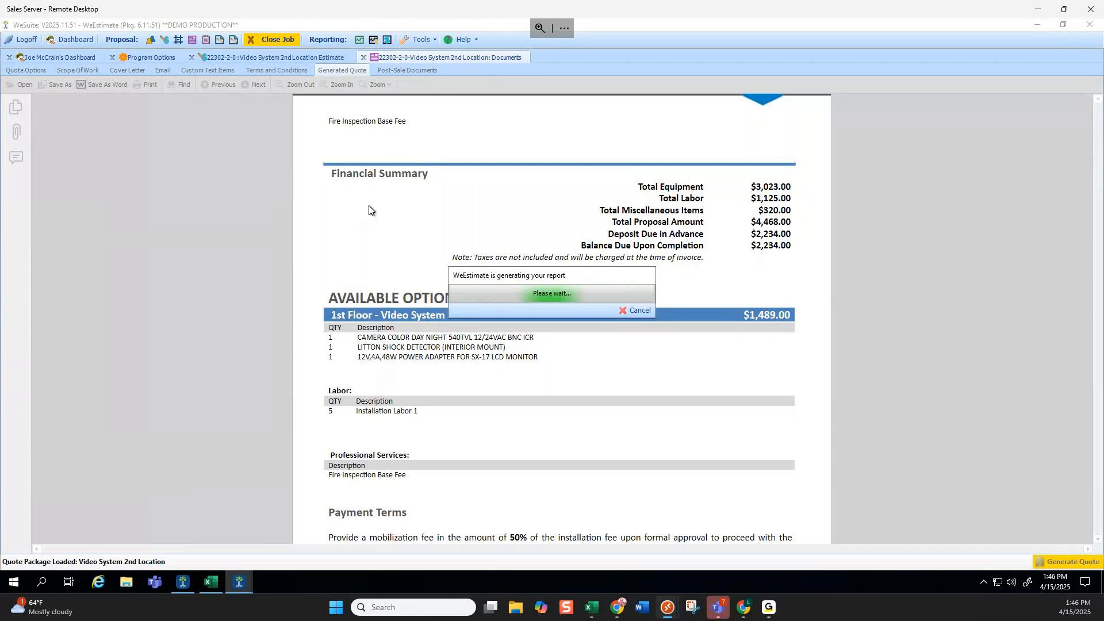
{"action": "left_click", "coordinate": [255, 86]}
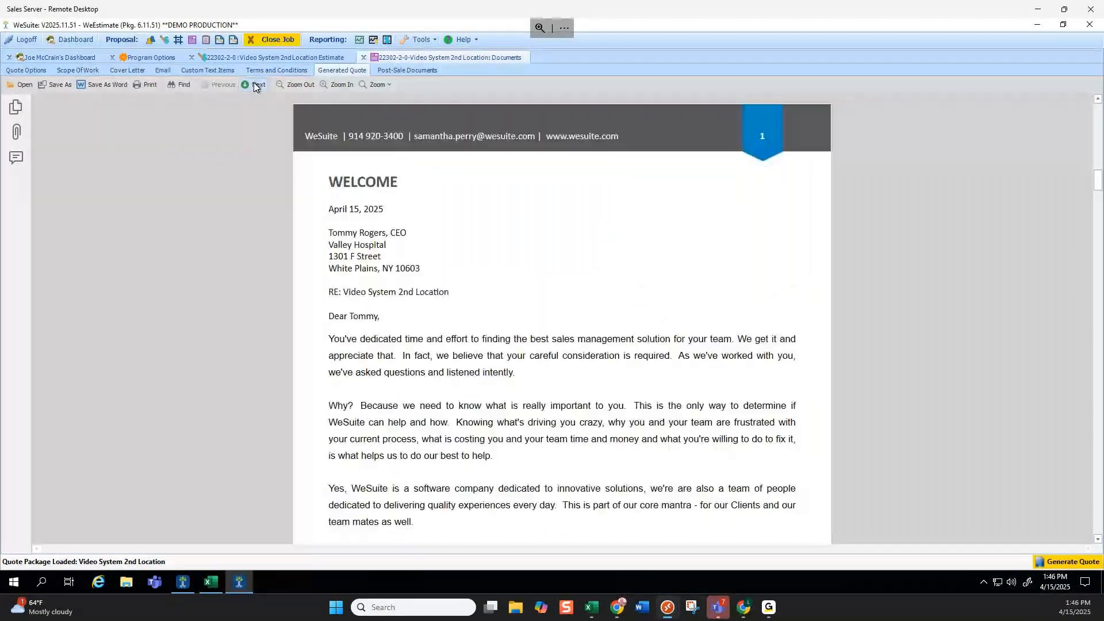
{"action": "left_click", "coordinate": [255, 85]}
{"action": "left_click", "coordinate": [255, 85]}
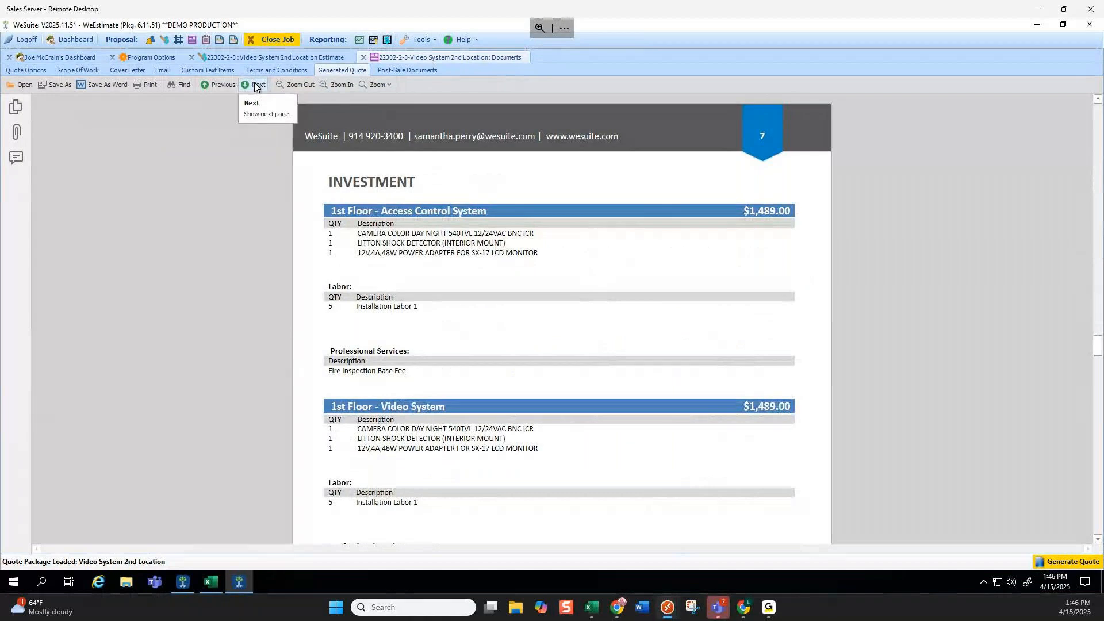
{"action": "scroll", "coordinate": [537, 268], "scroll_direction": "down", "scroll_amount": 5}
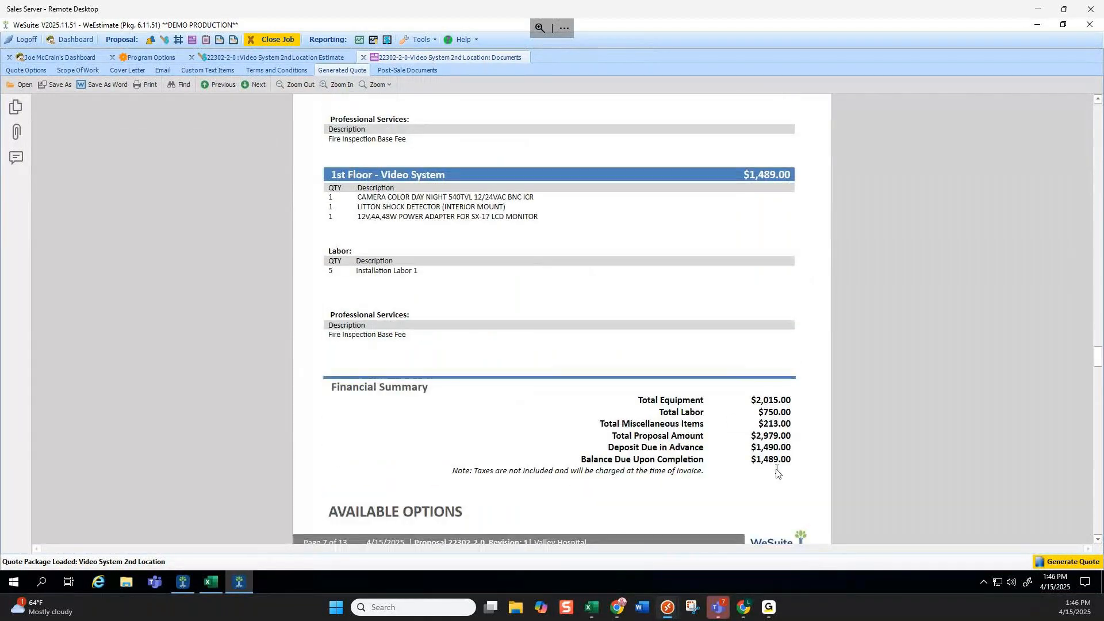
{"action": "left_click_drag", "start_coordinate": [752, 436], "coordinate": [809, 440]}
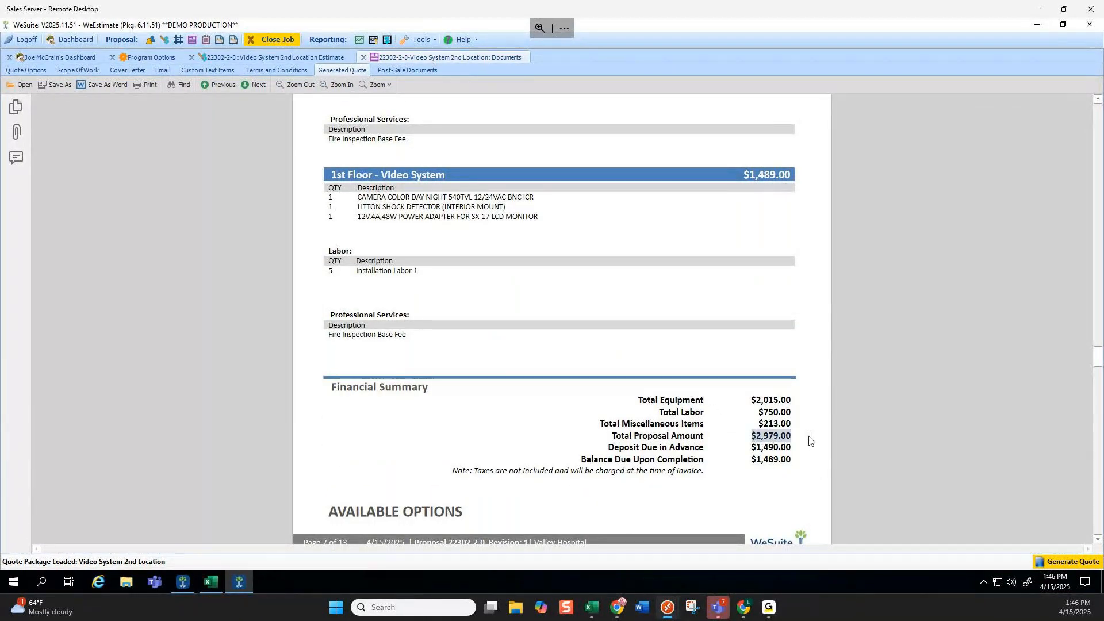
{"action": "scroll", "coordinate": [650, 426], "scroll_direction": "down", "scroll_amount": 2}
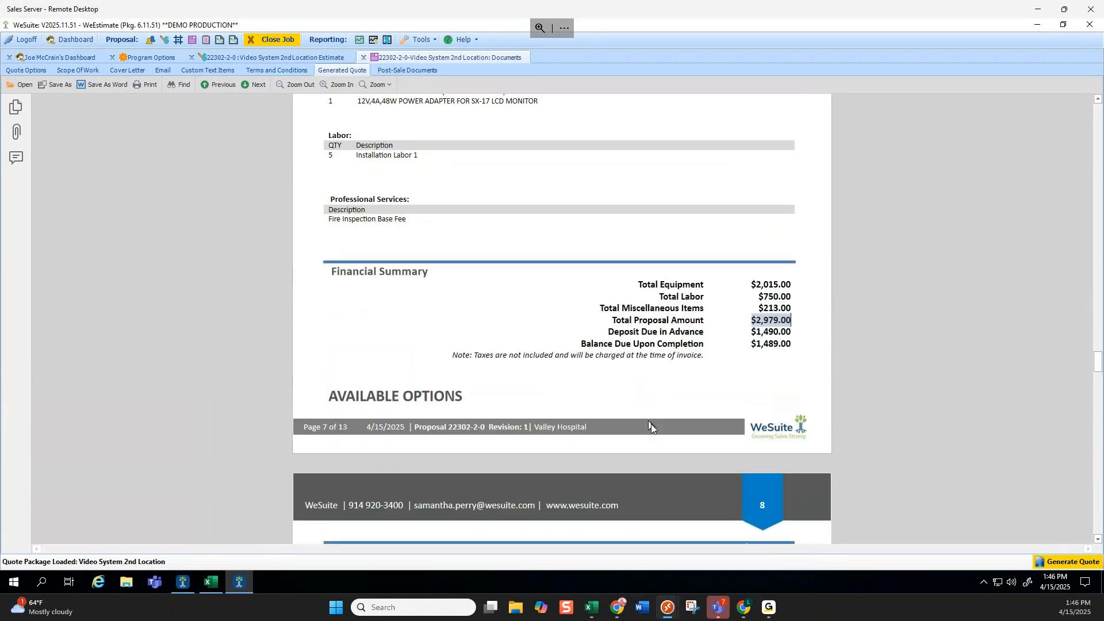
{"action": "scroll", "coordinate": [649, 425], "scroll_direction": "down", "scroll_amount": 3}
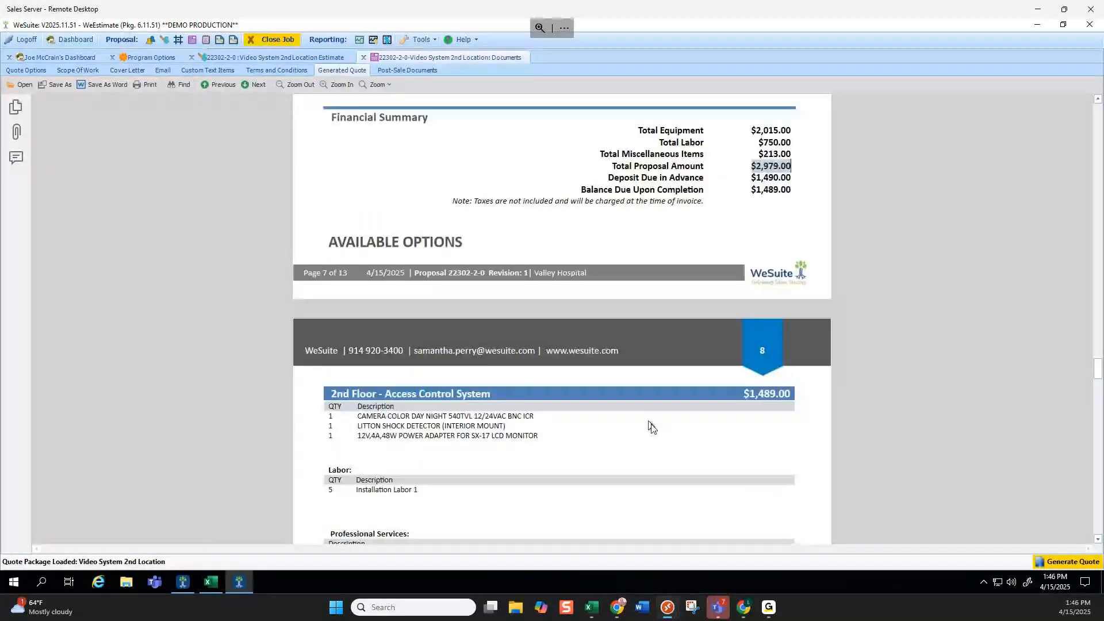
{"action": "scroll", "coordinate": [711, 363], "scroll_direction": "down", "scroll_amount": 3}
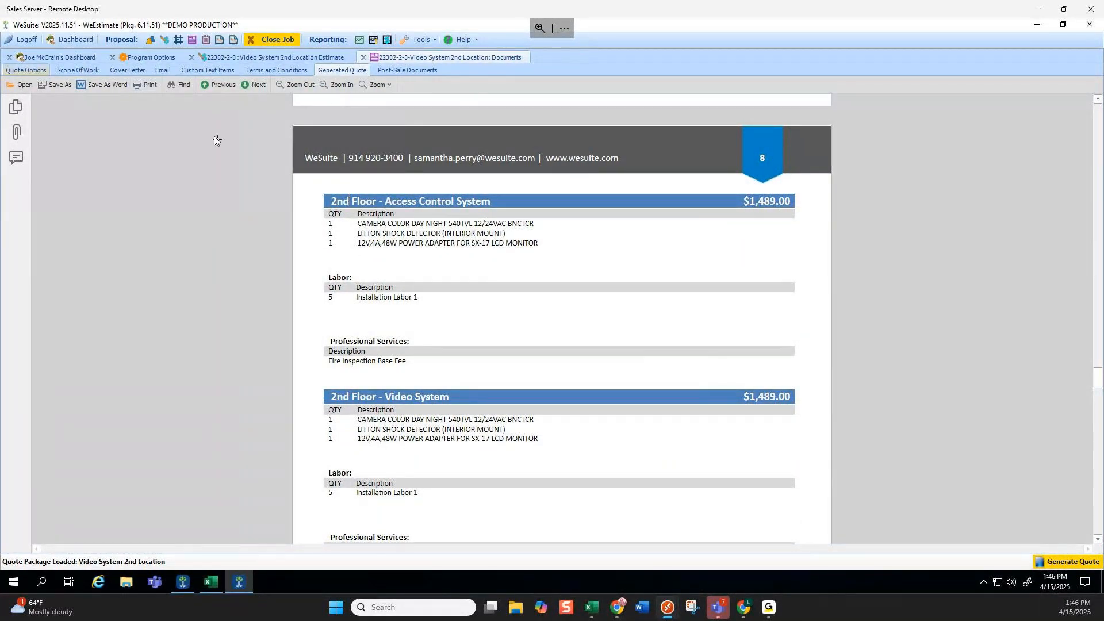
Look through the Quote Options custom options tree without changes, then return to the estimate.
{"action": "left_click", "coordinate": [26, 70]}
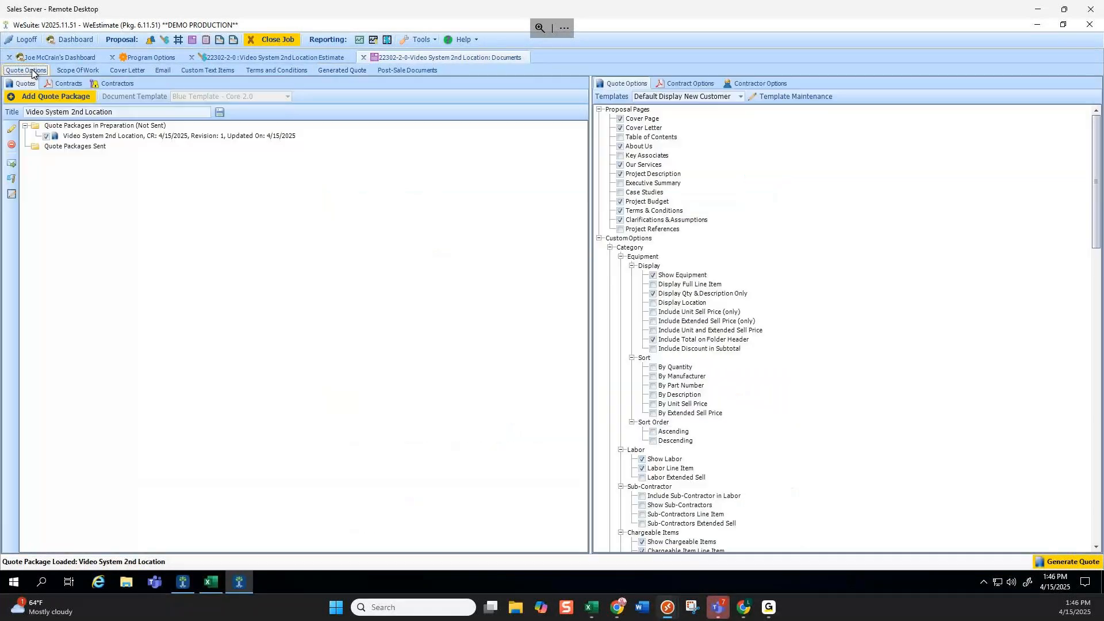
{"action": "scroll", "coordinate": [759, 290], "scroll_direction": "down", "scroll_amount": 3}
{"action": "scroll", "coordinate": [758, 294], "scroll_direction": "up", "scroll_amount": 1}
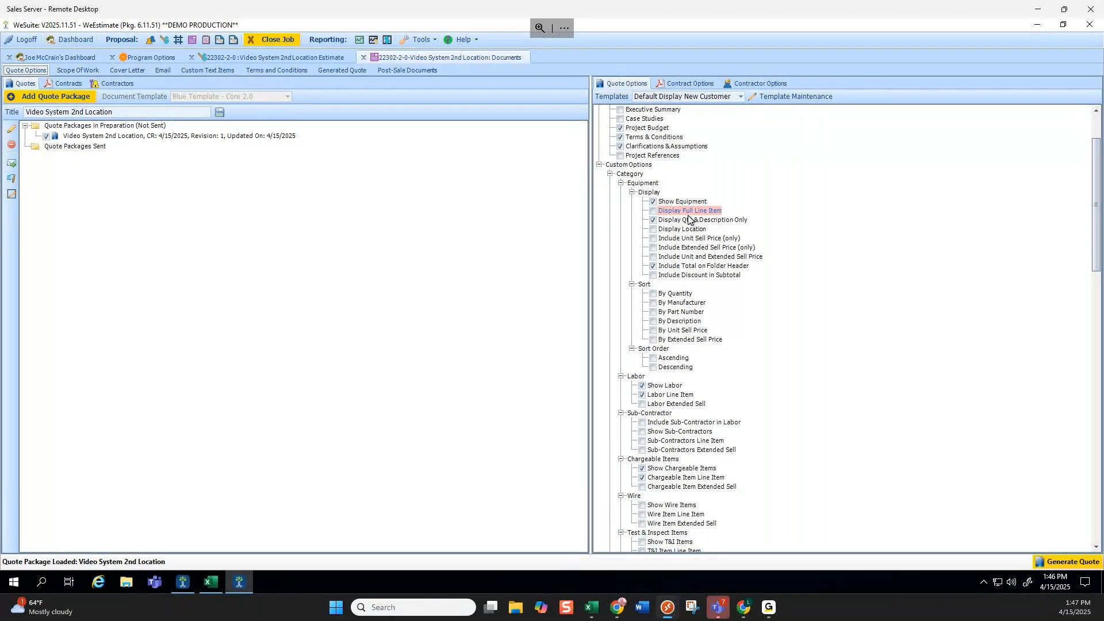
{"action": "left_click", "coordinate": [289, 57]}
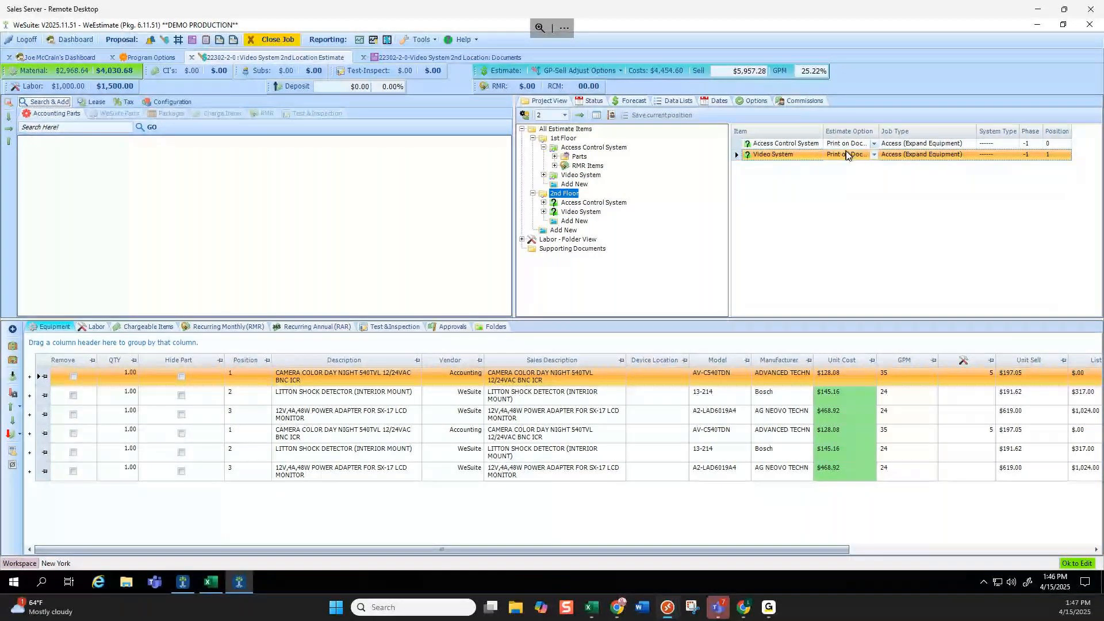
Set both the 2nd Floor Video System and Access Control System to Outright Sale.
{"action": "left_click", "coordinate": [868, 154]}
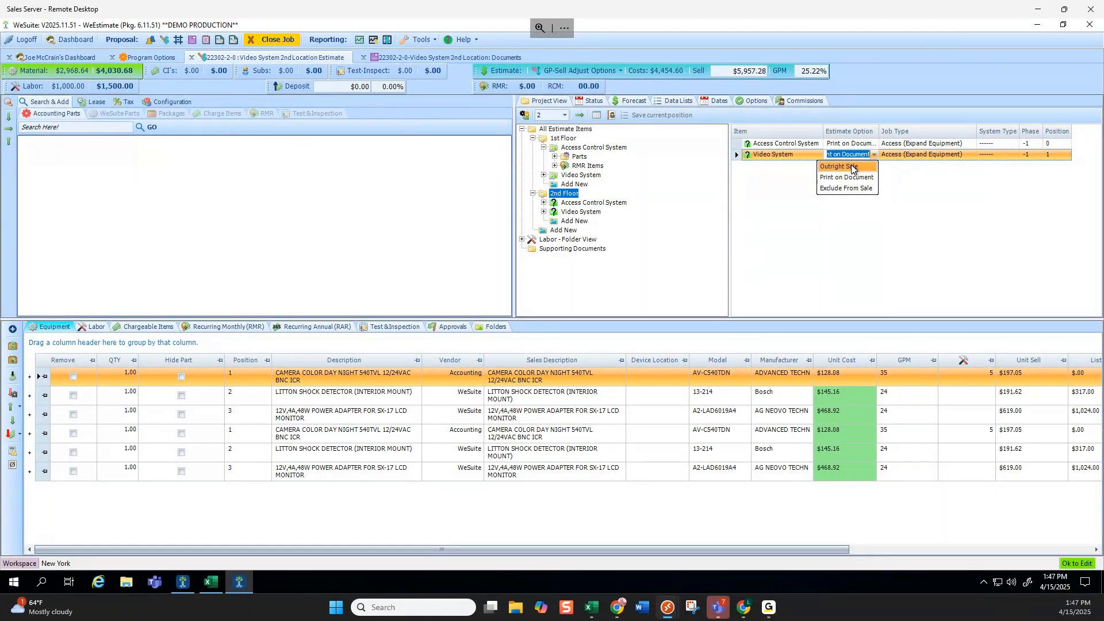
{"action": "left_click", "coordinate": [852, 167]}
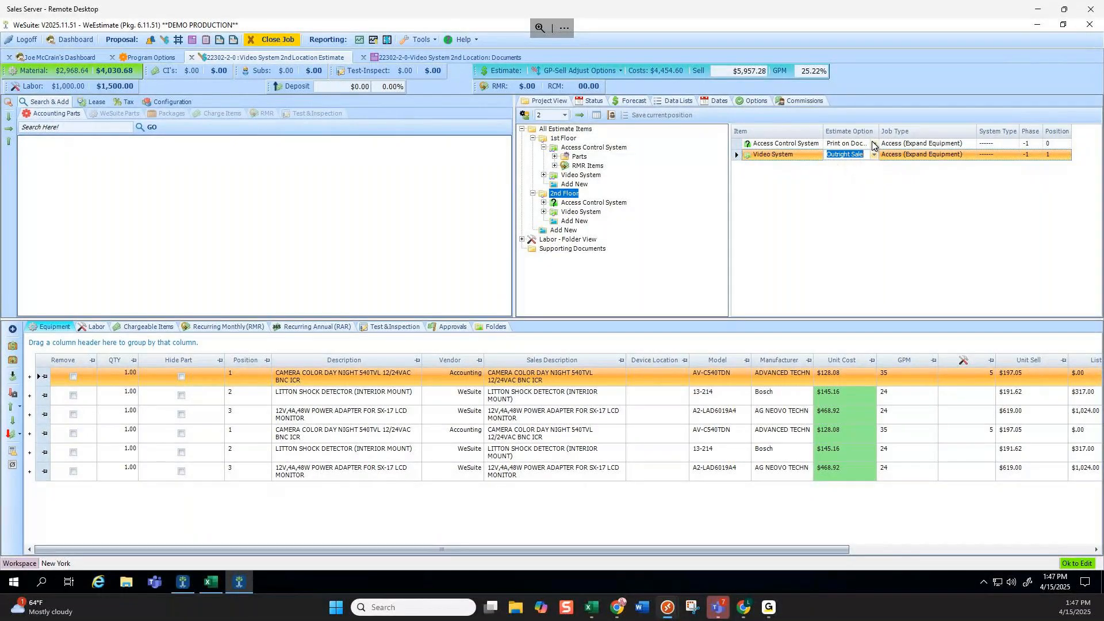
{"action": "left_click", "coordinate": [873, 143]}
{"action": "left_click", "coordinate": [854, 156]}
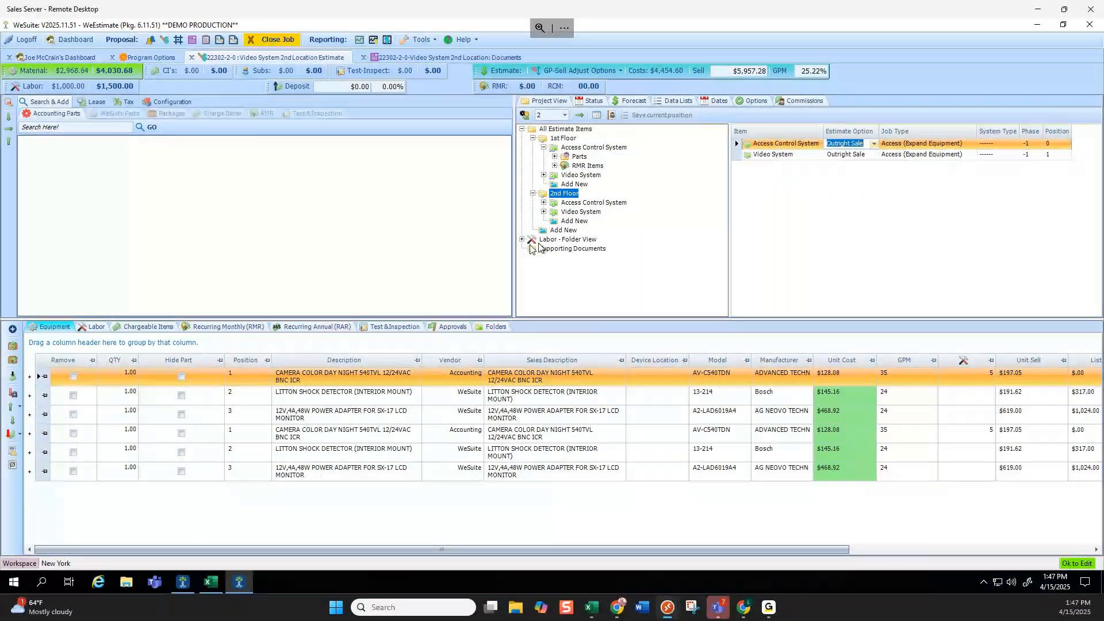
Exclude the 2nd Floor Video System from the sale and show its three parts.
{"action": "left_click", "coordinate": [874, 153]}
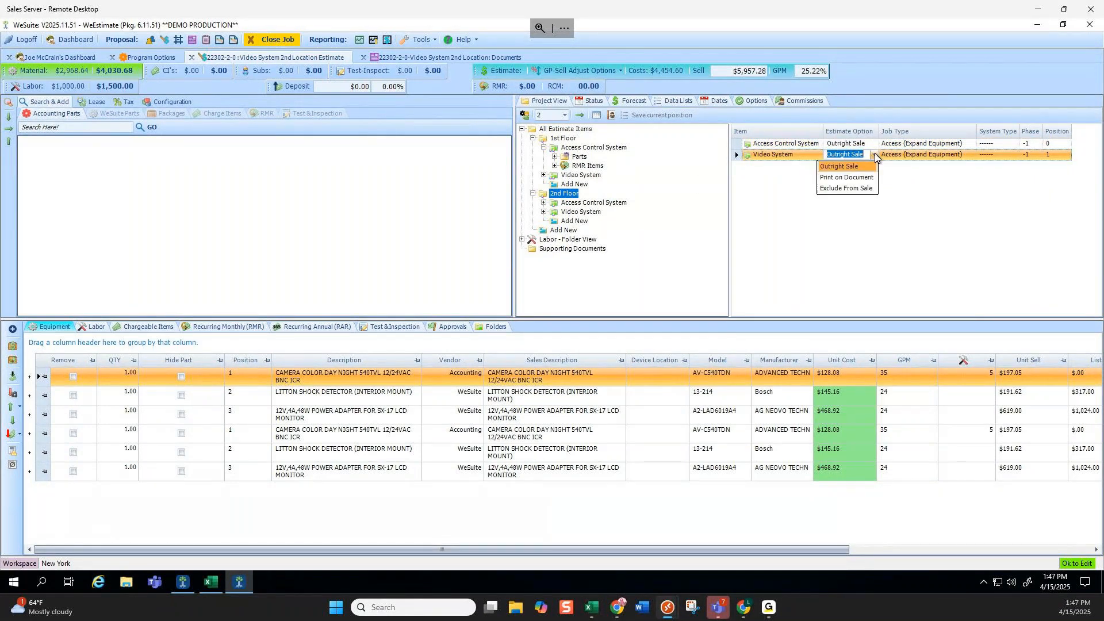
{"action": "left_click", "coordinate": [850, 188]}
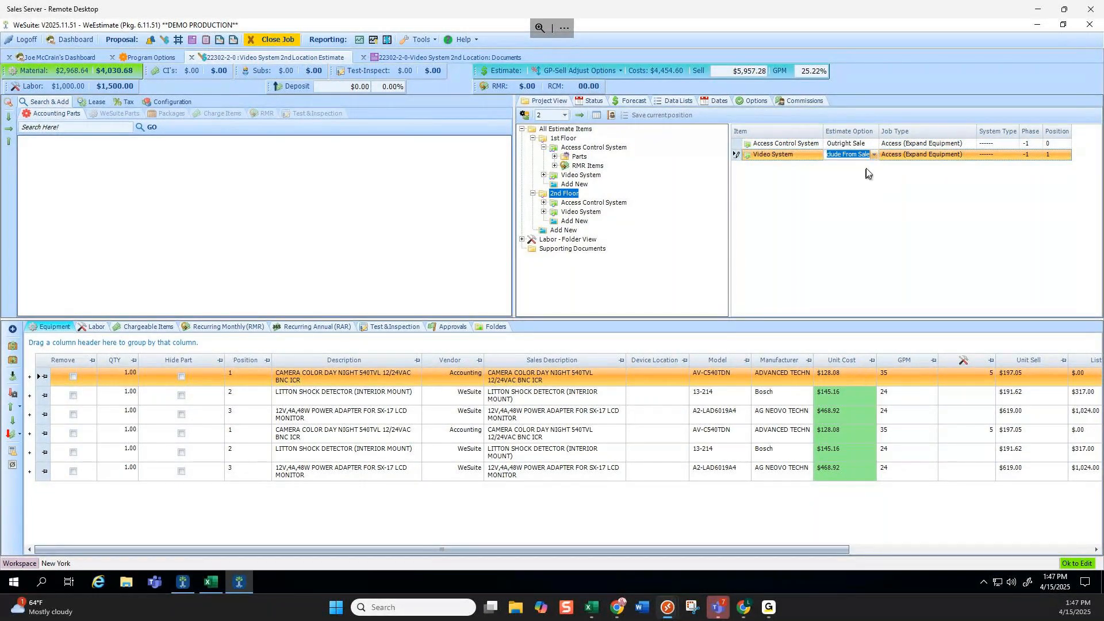
{"action": "left_click", "coordinate": [556, 216]}
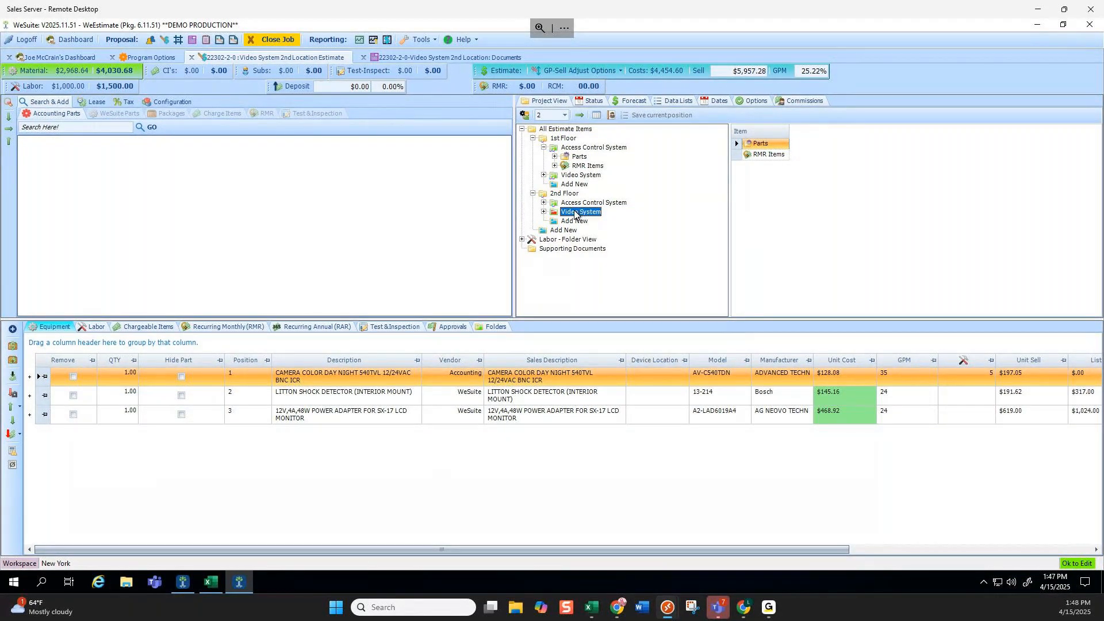
Bring up the 2nd Floor Video System's actions, briefly view the quote documents, and return to the estimate.
{"action": "right_click", "coordinate": [575, 213]}
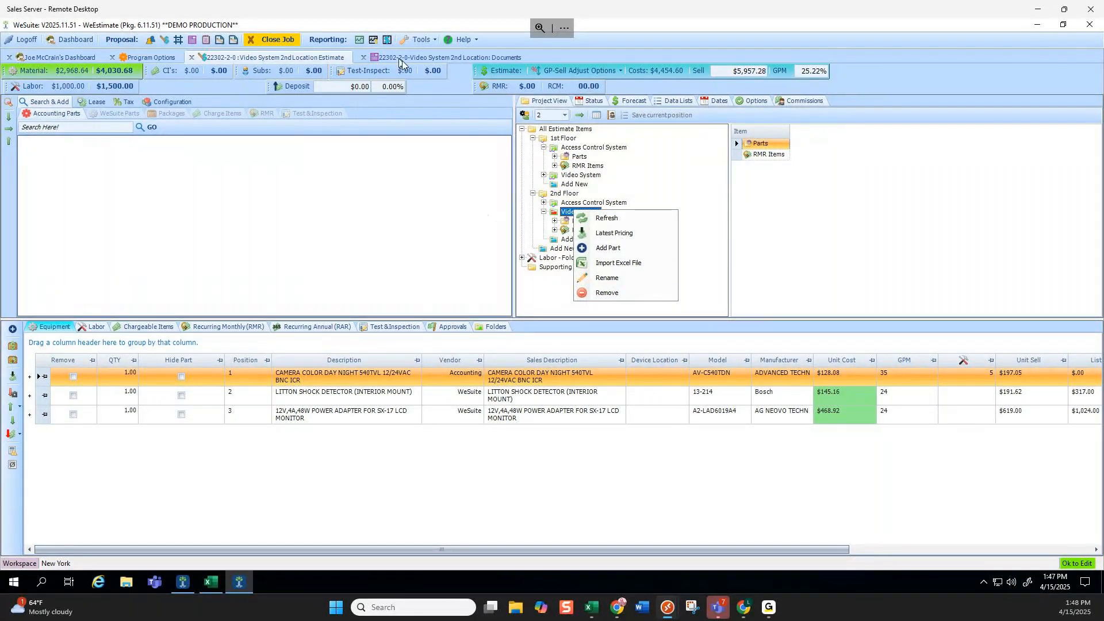
{"action": "left_click", "coordinate": [422, 57]}
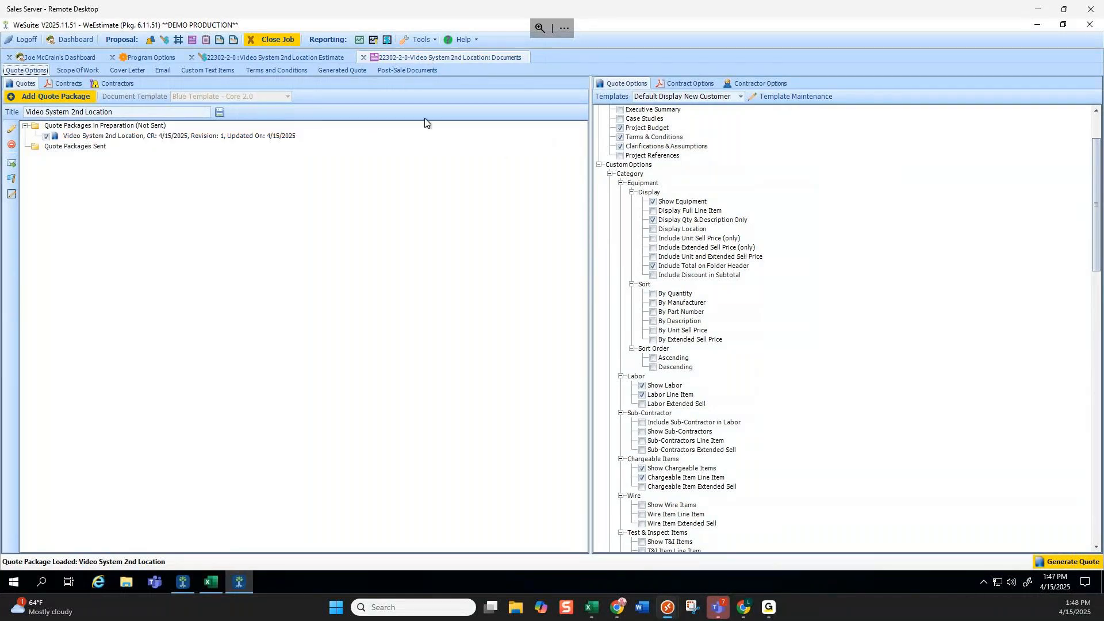
{"action": "left_click", "coordinate": [299, 57]}
Discard the new 2nd Floor entry 'Options:' by clearing its name and dismissing the invalid-label warning.
{"action": "left_click", "coordinate": [544, 212]}
{"action": "type", "text": "Options:"}
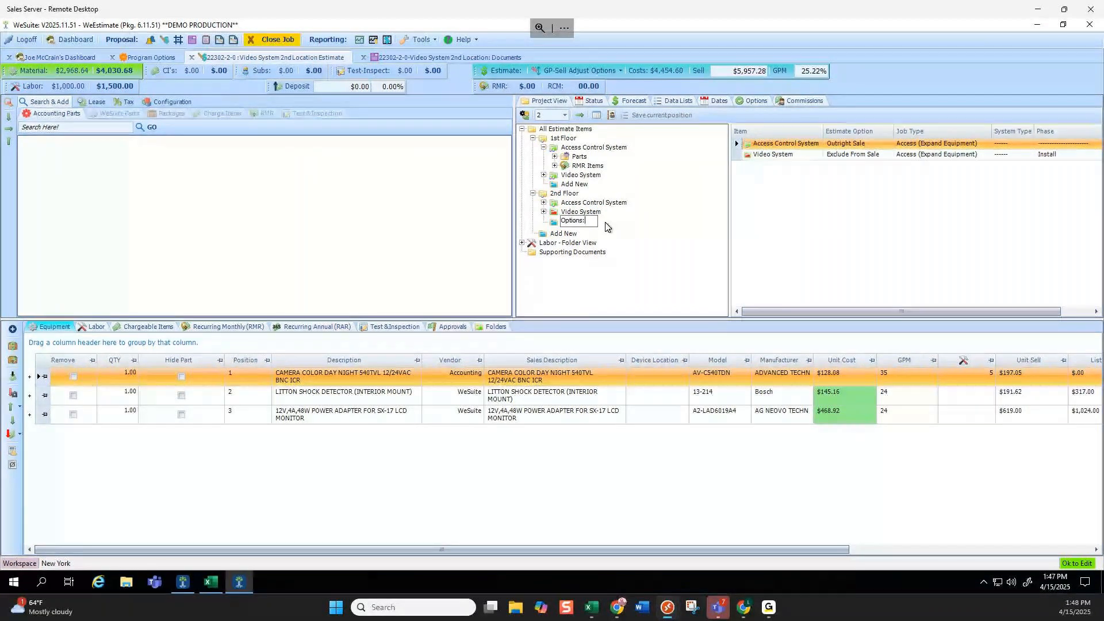
{"action": "left_click_drag", "start_coordinate": [588, 221], "coordinate": [557, 224]}
{"action": "key", "text": "BackSpace"}
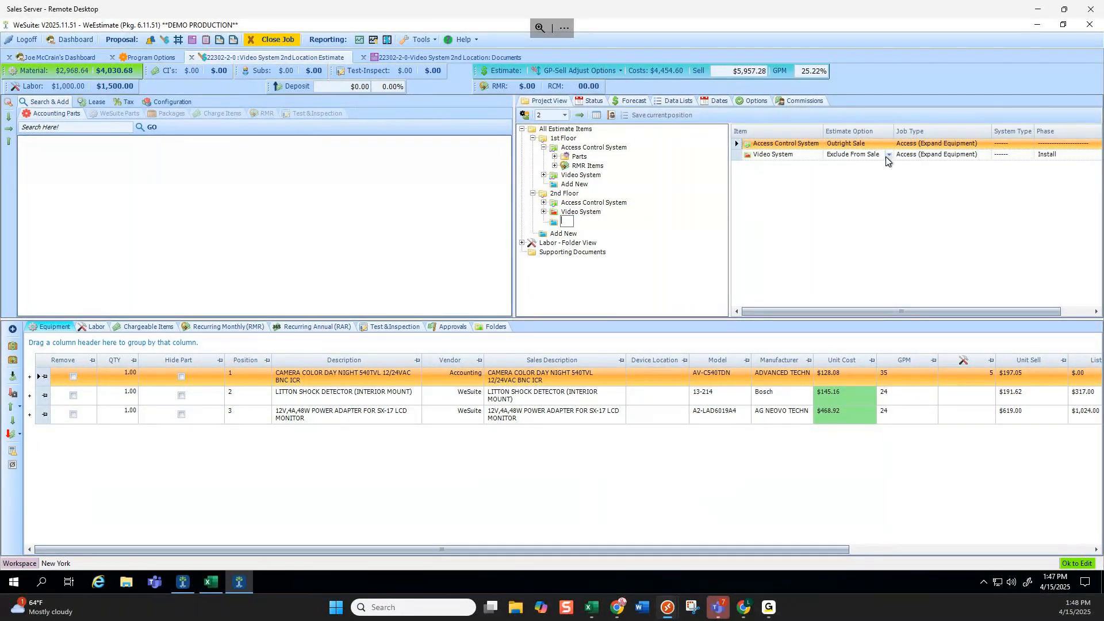
{"action": "left_click", "coordinate": [886, 154]}
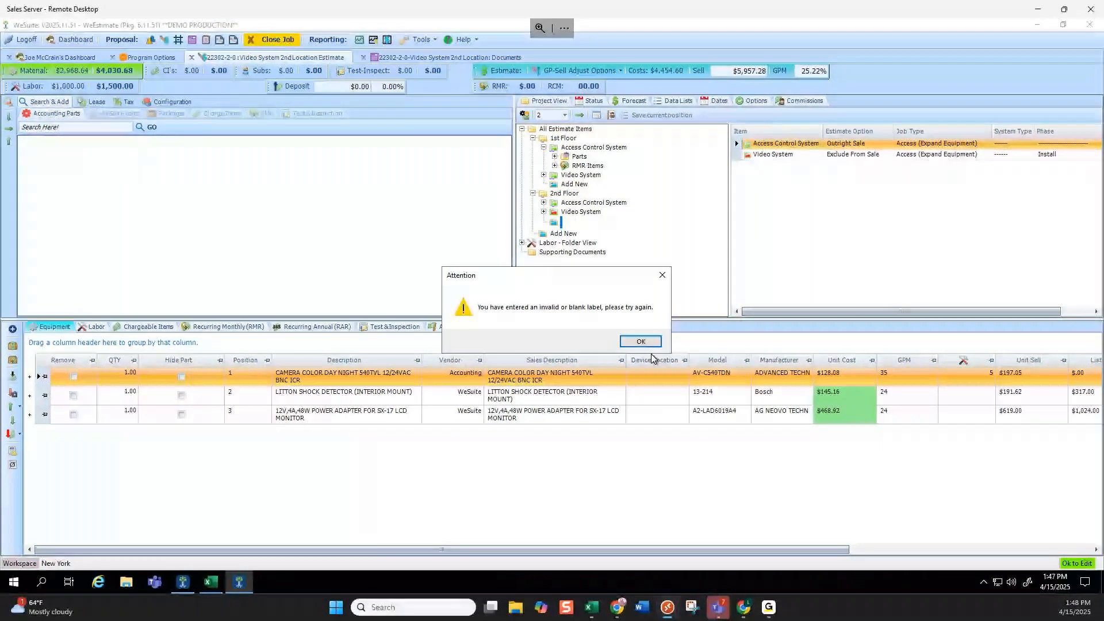
{"action": "key", "text": "Return"}
{"action": "left_click", "coordinate": [890, 158]}
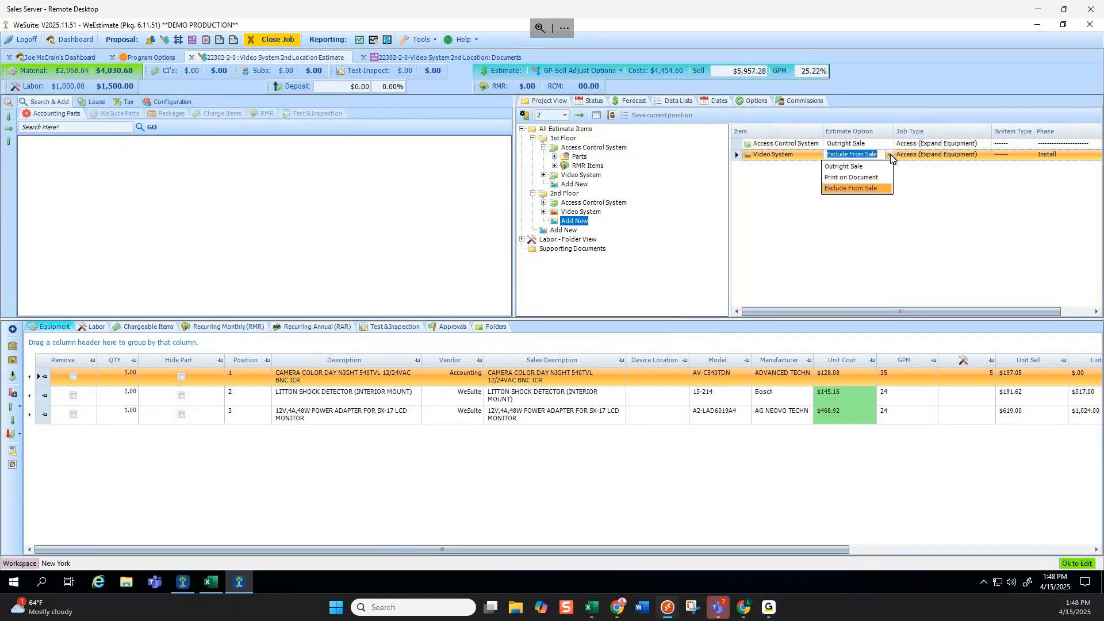
Set the 2nd Floor Video System and Access Control System to Print on Document and generate the quote.
{"action": "left_click", "coordinate": [878, 178]}
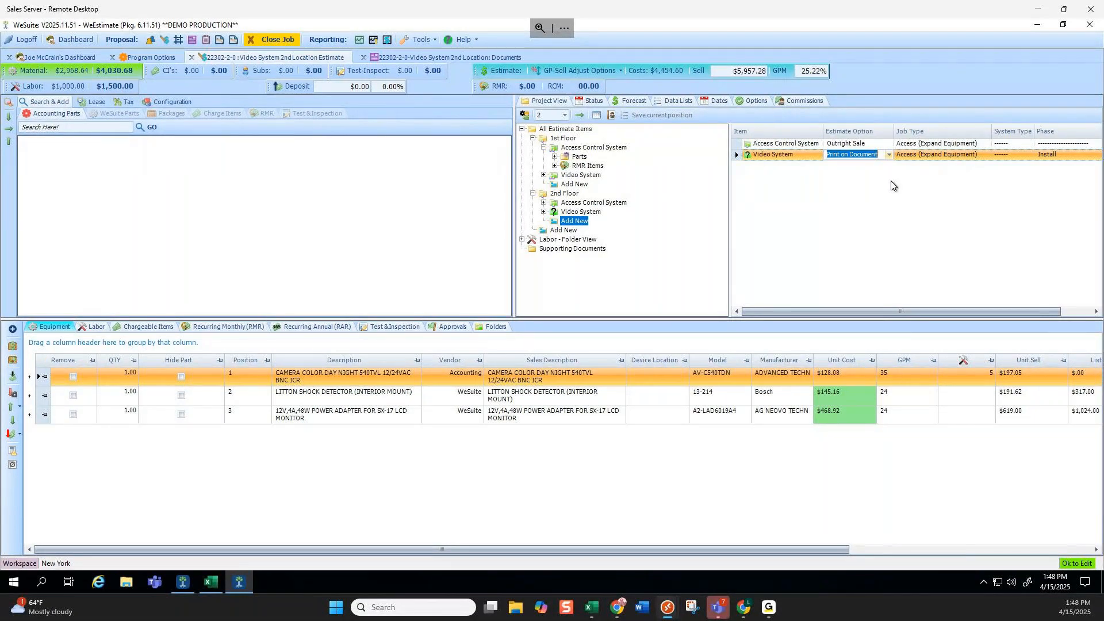
{"action": "left_click", "coordinate": [415, 57]}
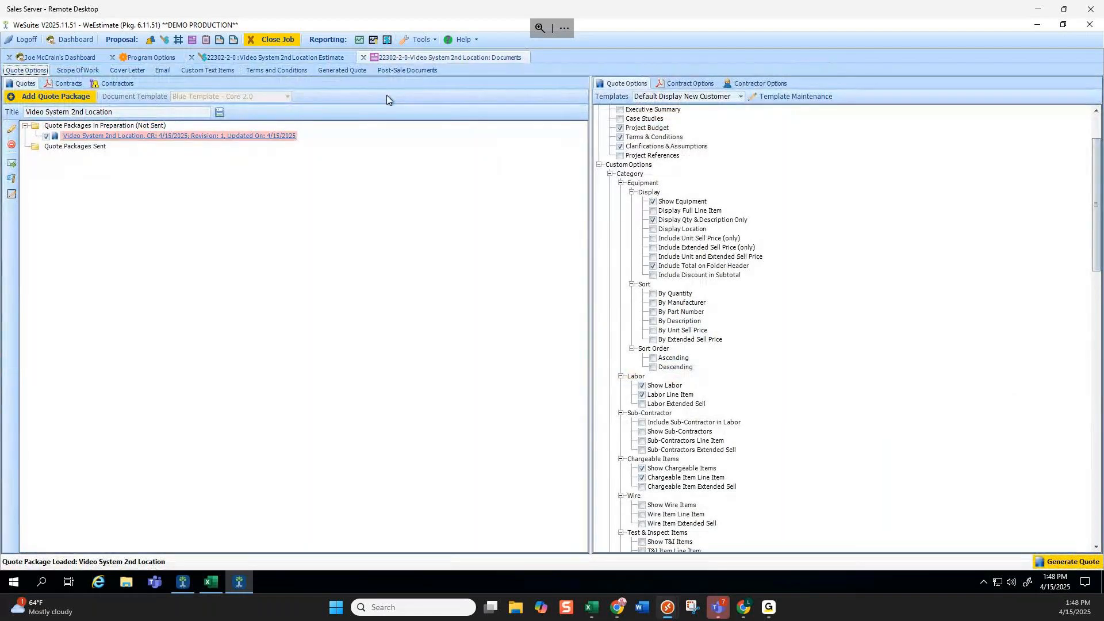
{"action": "left_click", "coordinate": [302, 57]}
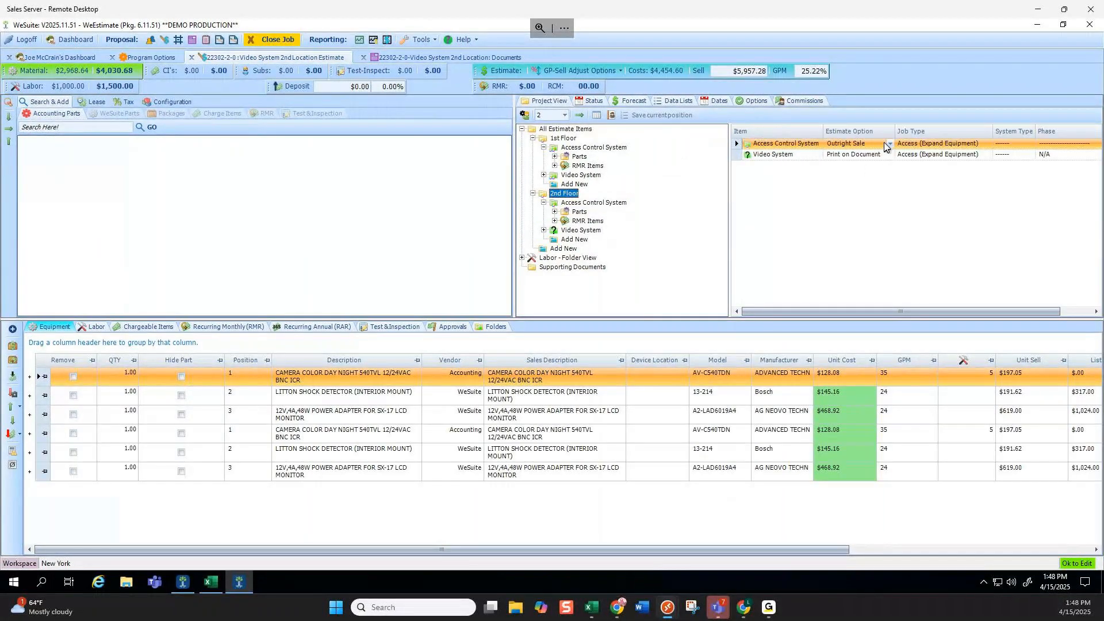
{"action": "left_click", "coordinate": [889, 143]}
{"action": "left_click", "coordinate": [850, 163]}
{"action": "left_click", "coordinate": [449, 57]}
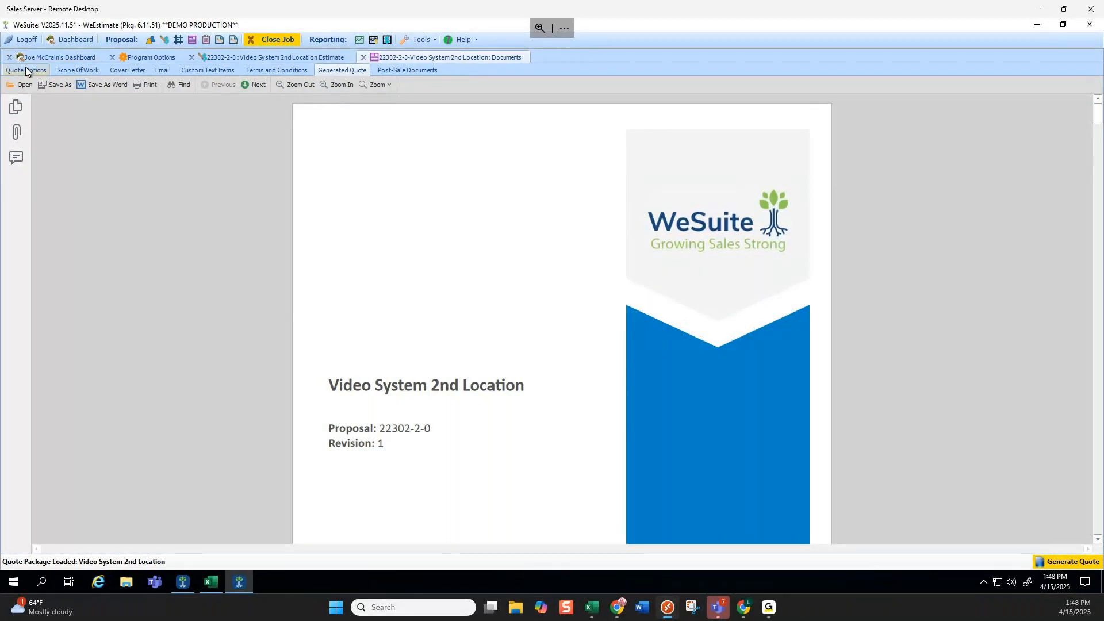
Check the generated quote, then return to Quote Options and select the Video System 2nd Location package.
{"action": "left_click", "coordinate": [25, 68]}
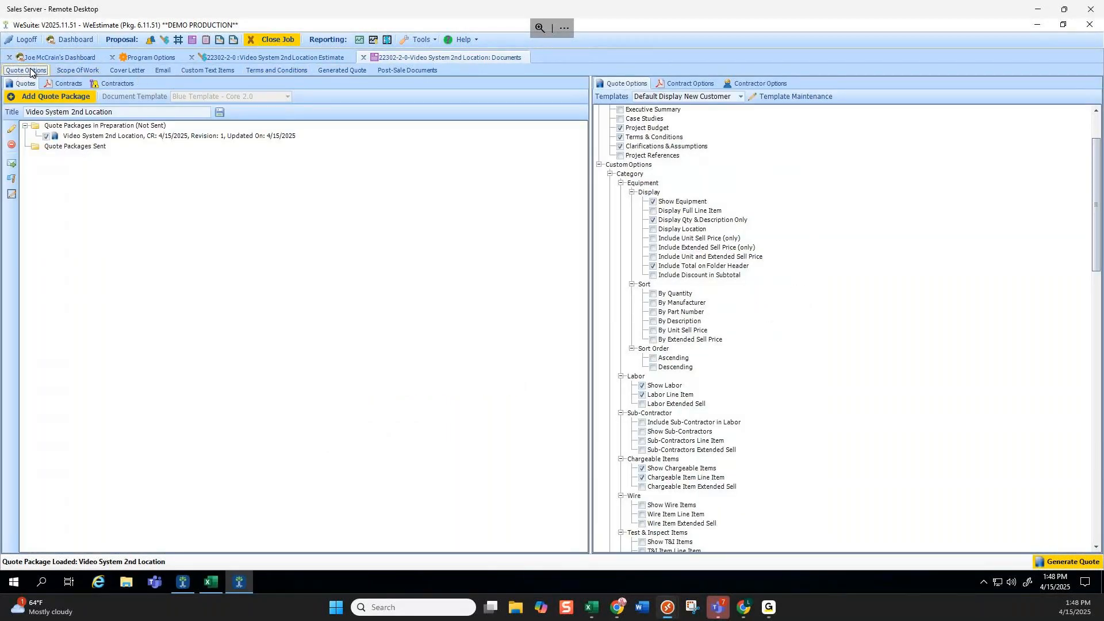
{"action": "left_click", "coordinate": [327, 69]}
{"action": "left_click", "coordinate": [29, 70]}
{"action": "left_click", "coordinate": [92, 138]}
Mark the Revision 1 Video System 2nd Location package as sent and unload it from editing.
{"action": "left_click", "coordinate": [14, 195]}
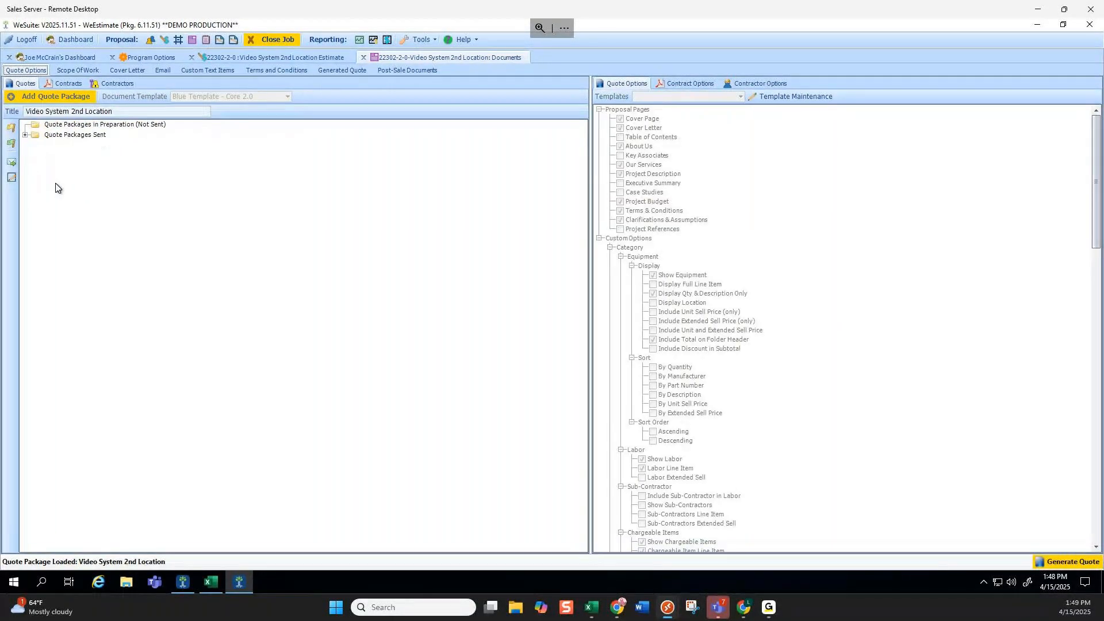
{"action": "left_click", "coordinate": [25, 136]}
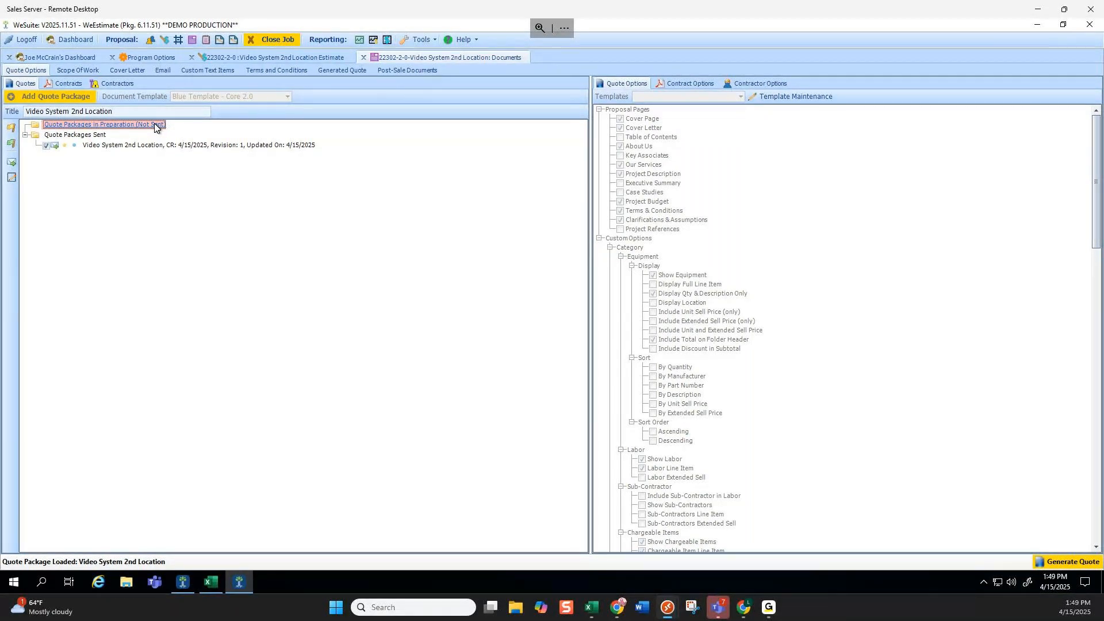
{"action": "left_click", "coordinate": [100, 145]}
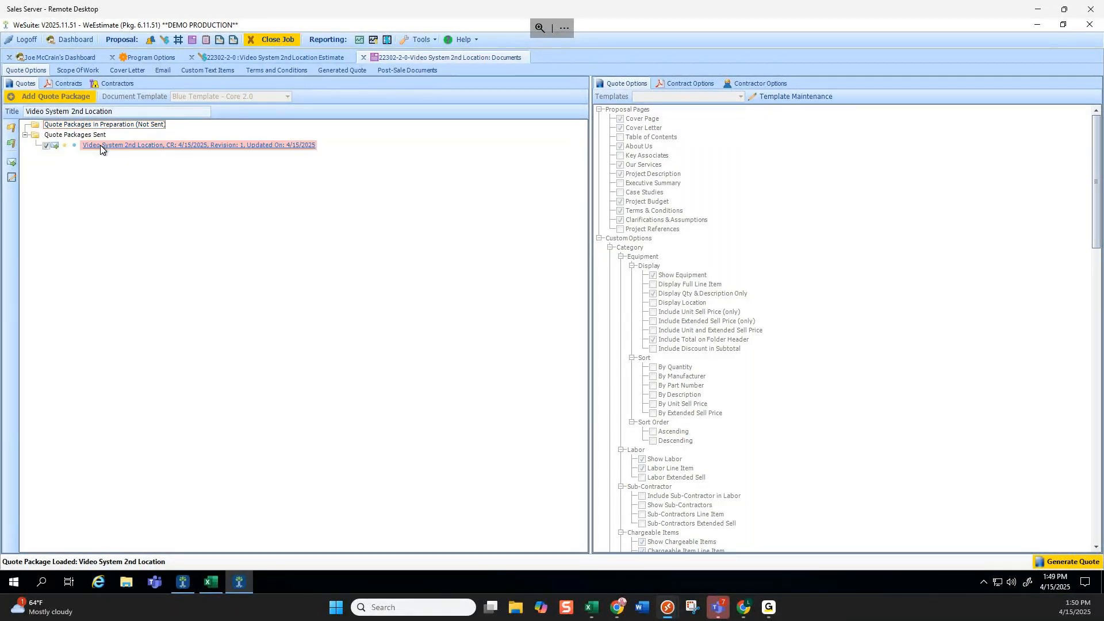
{"action": "left_click", "coordinate": [46, 146]}
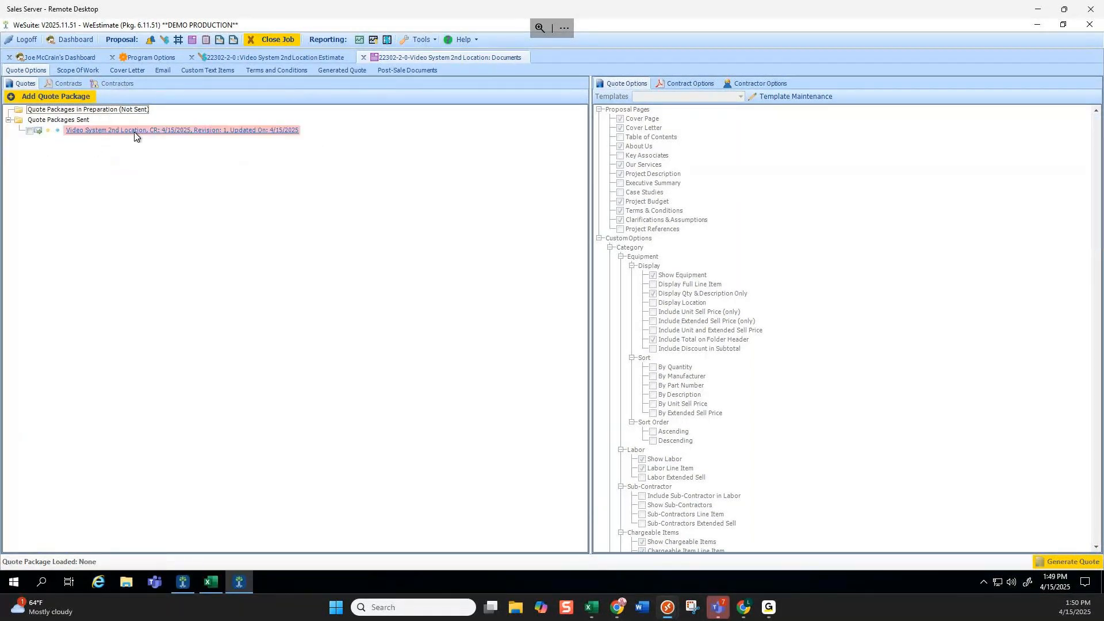
Switch the 2nd Floor Video System to Outright Sale and remove the 2nd Floor Access Control System.
{"action": "left_click", "coordinate": [252, 57]}
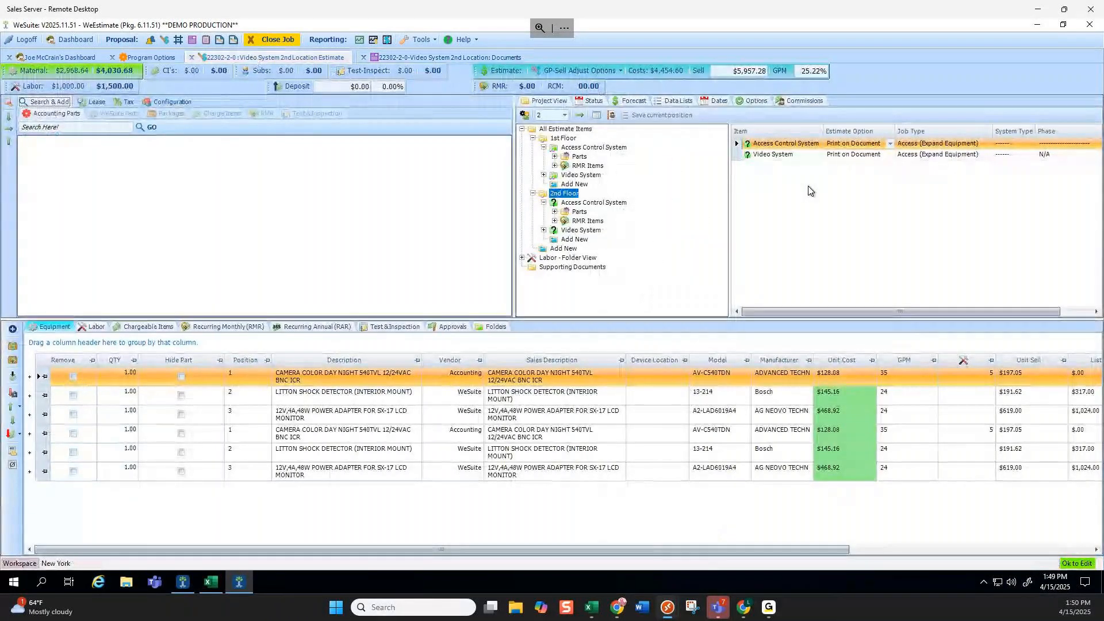
{"action": "left_click", "coordinate": [887, 154]}
{"action": "left_click", "coordinate": [874, 166]}
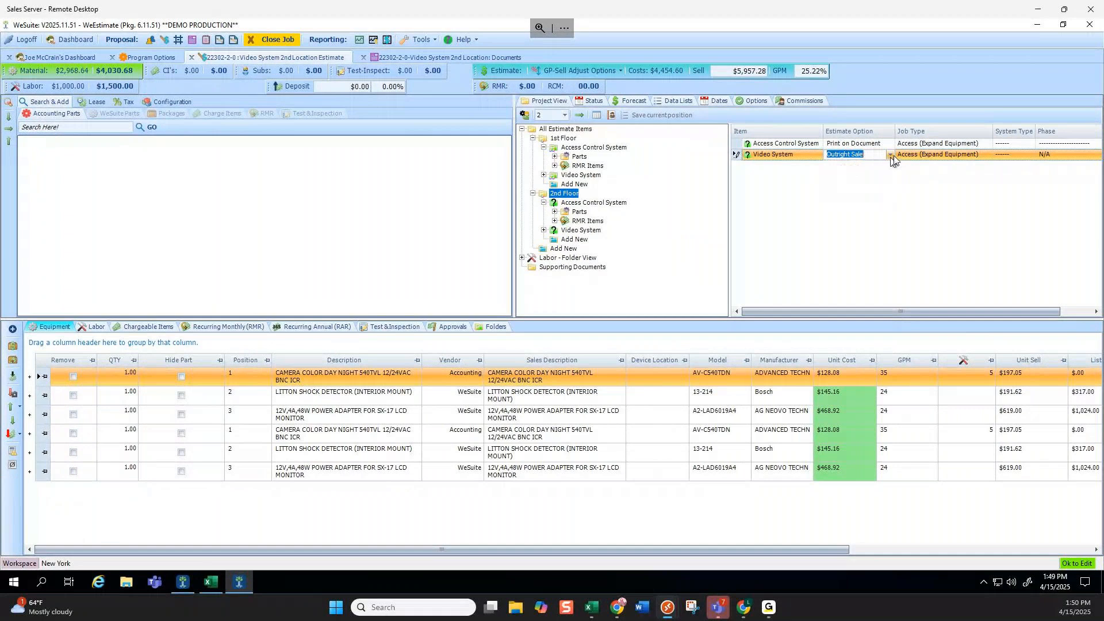
{"action": "left_click", "coordinate": [593, 204]}
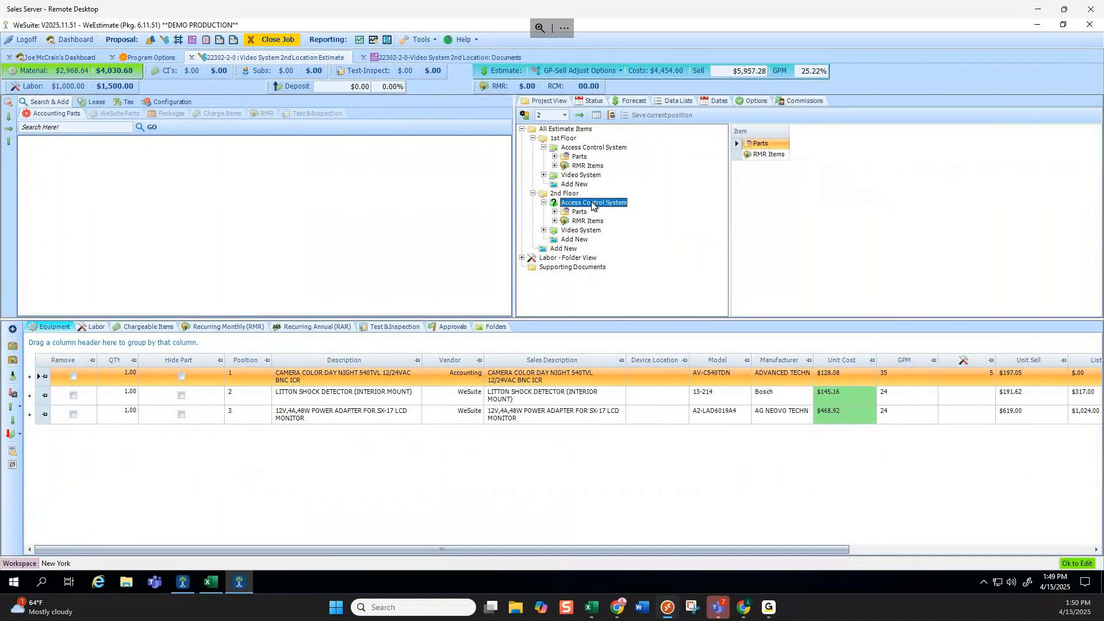
{"action": "right_click", "coordinate": [594, 204]}
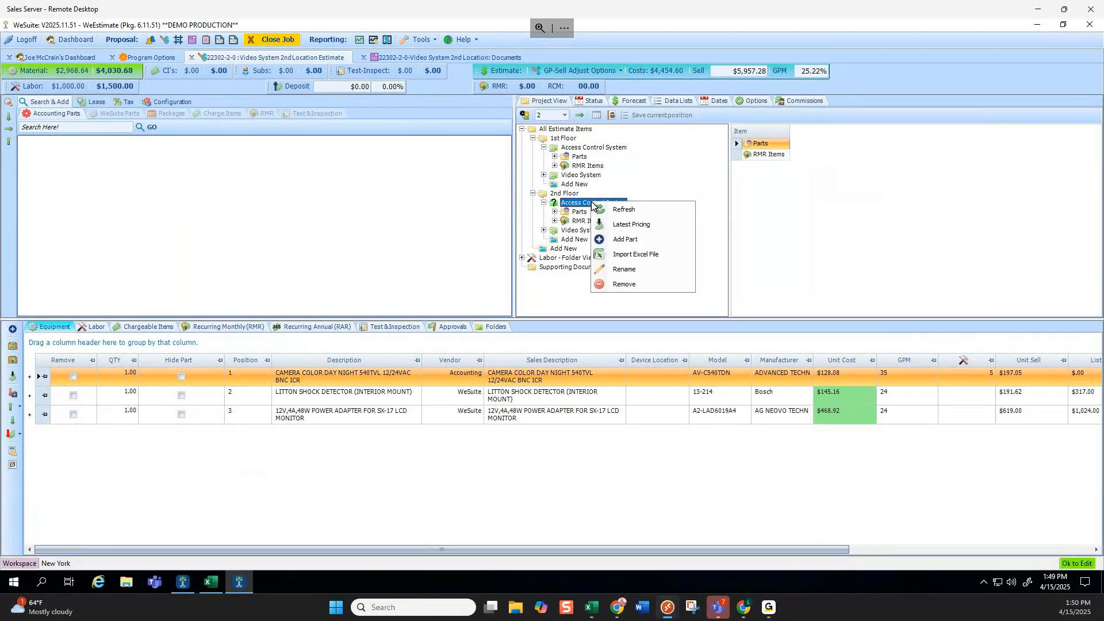
{"action": "left_click", "coordinate": [621, 284]}
{"action": "left_click", "coordinate": [600, 345]}
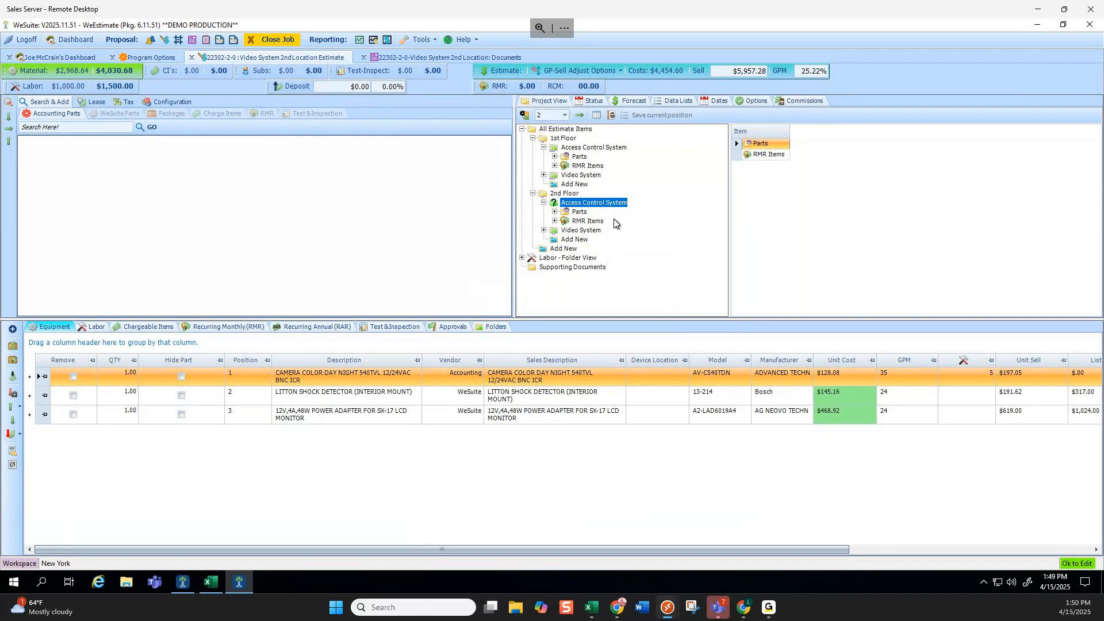
Change the 1st Floor Video System's camera quantity to 5.
{"action": "left_click", "coordinate": [582, 176]}
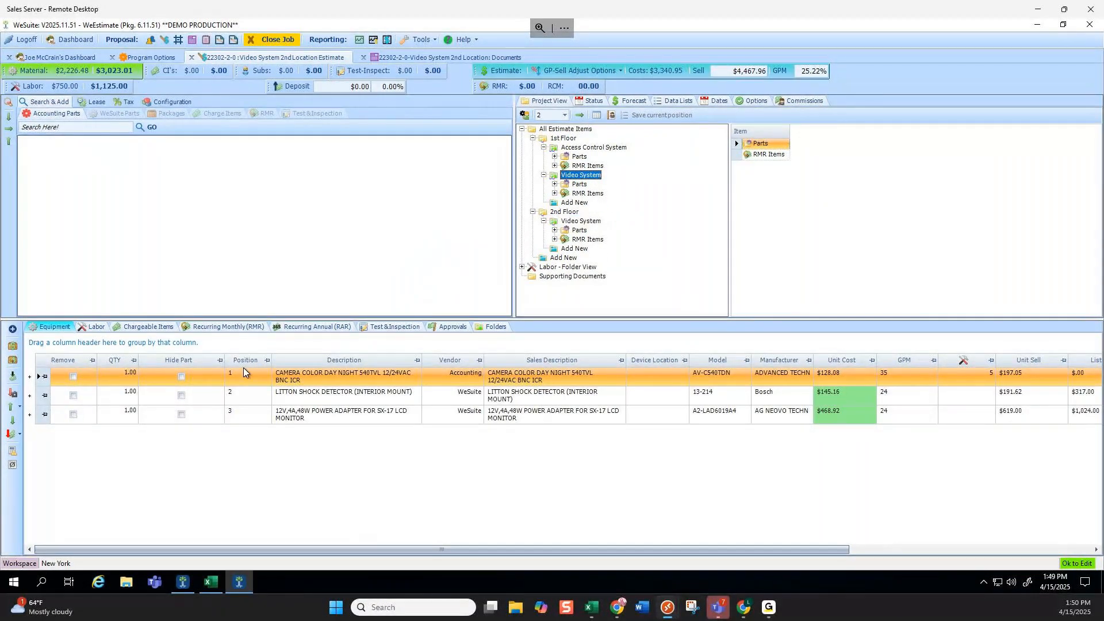
{"action": "left_click", "coordinate": [120, 374]}
{"action": "type", "text": "5"}
{"action": "left_click", "coordinate": [130, 396]}
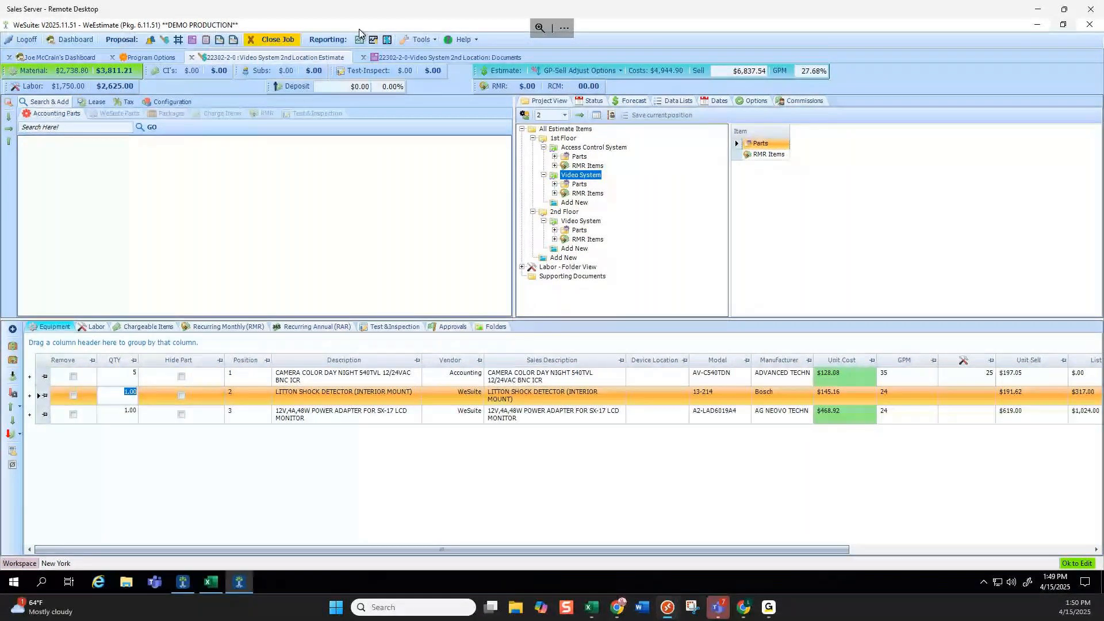
{"action": "left_click", "coordinate": [417, 55]}
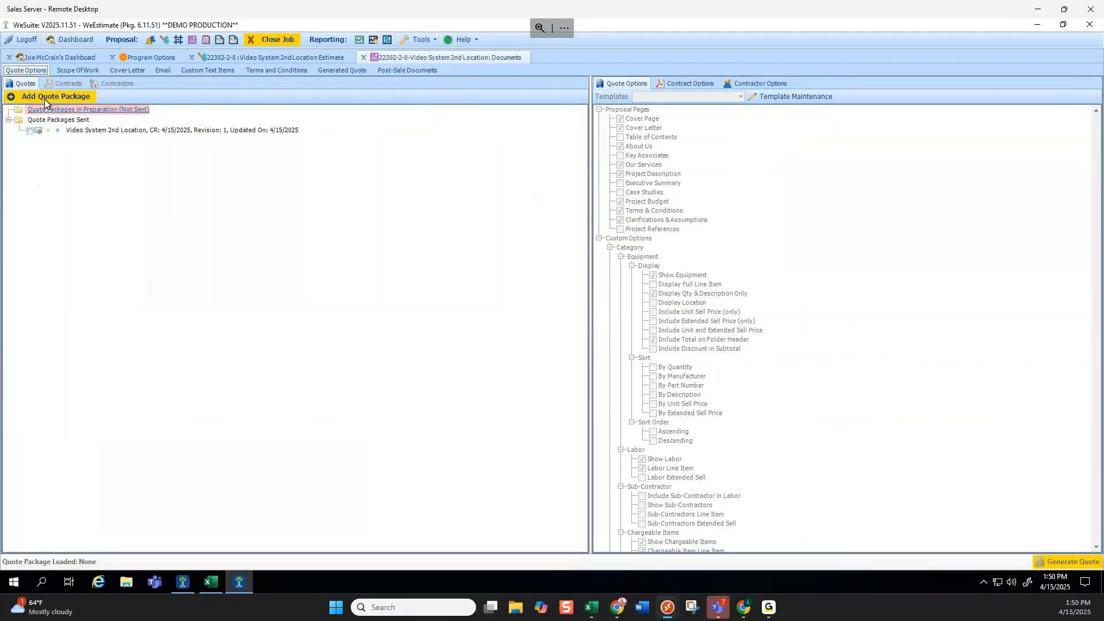
Add a new quote package, Revision 2, copied from Revision 1.
{"action": "left_click", "coordinate": [48, 101]}
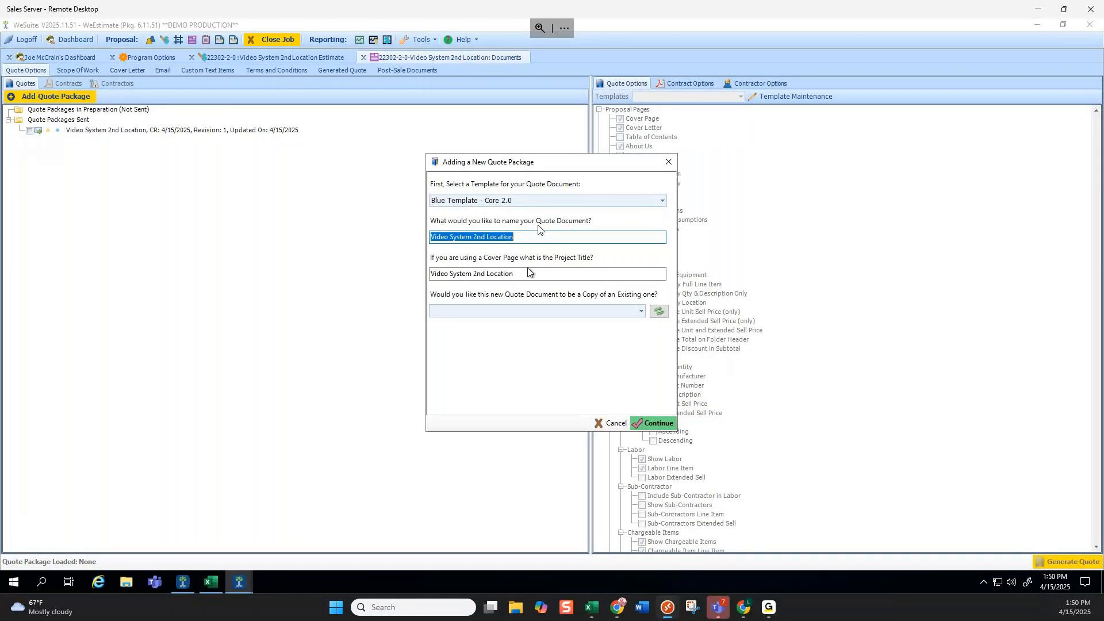
{"action": "left_click", "coordinate": [641, 310]}
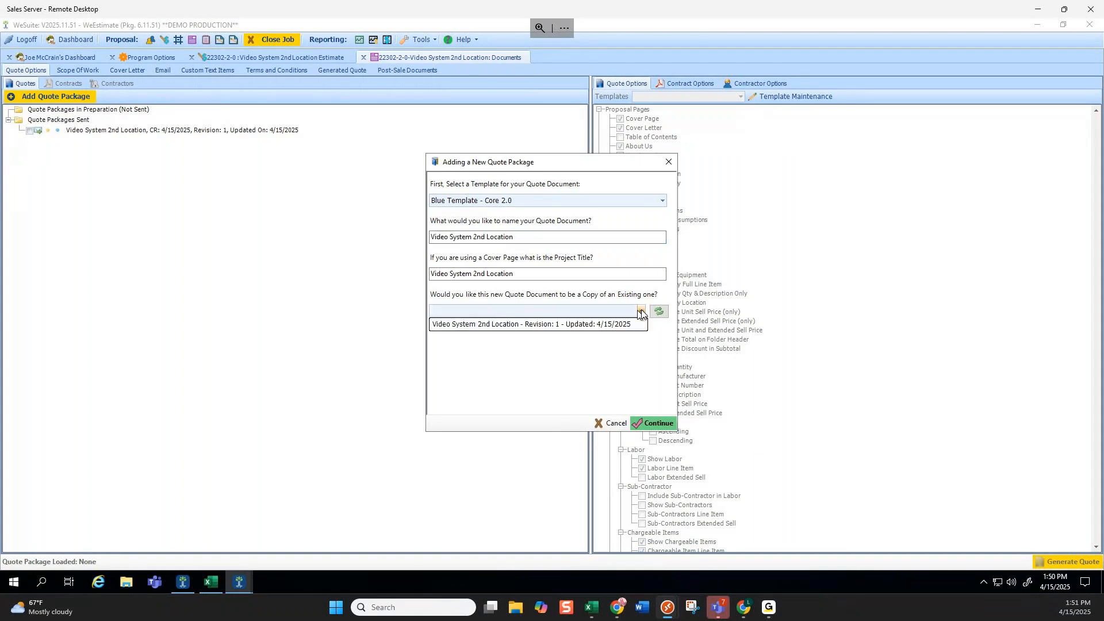
{"action": "left_click", "coordinate": [553, 326]}
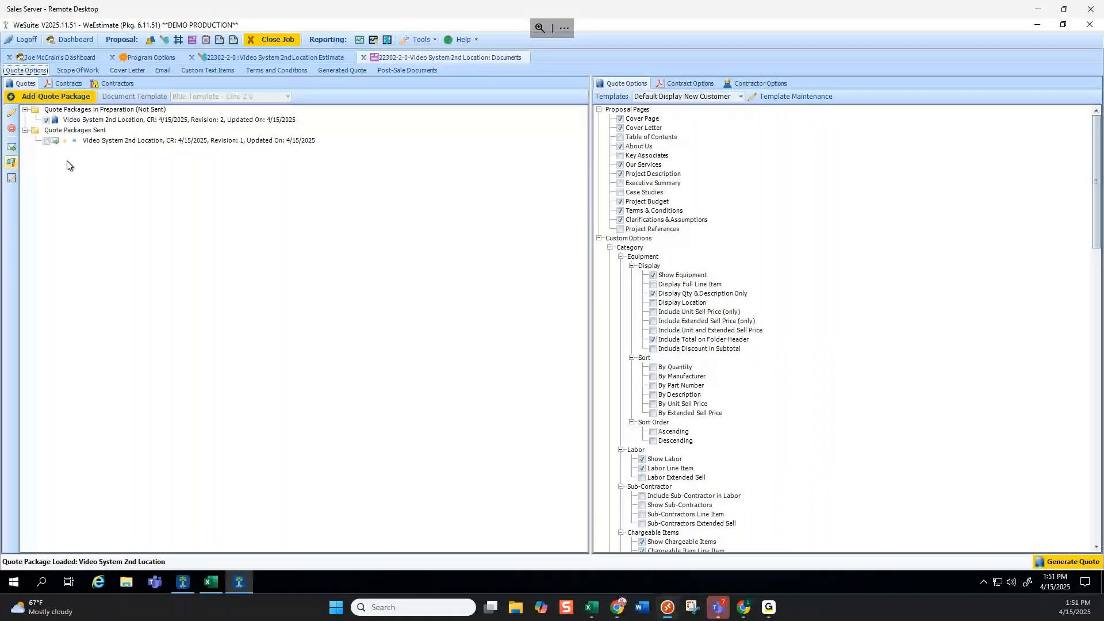
Mark the Revision 2 package as sent and unload it from editing.
{"action": "left_click", "coordinate": [12, 146]}
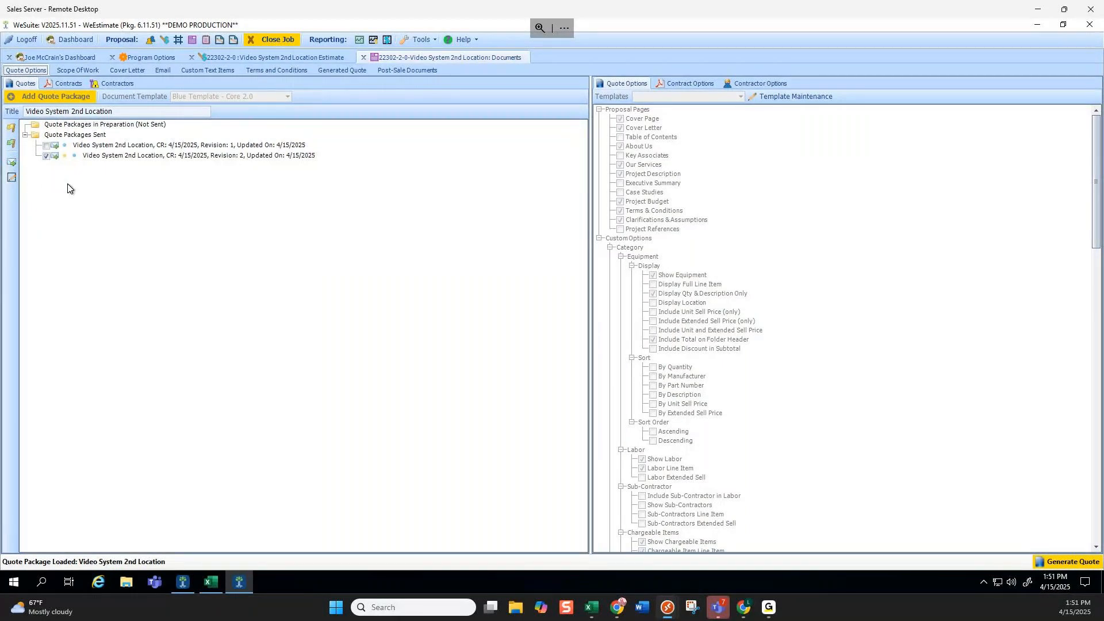
{"action": "left_click", "coordinate": [46, 155]}
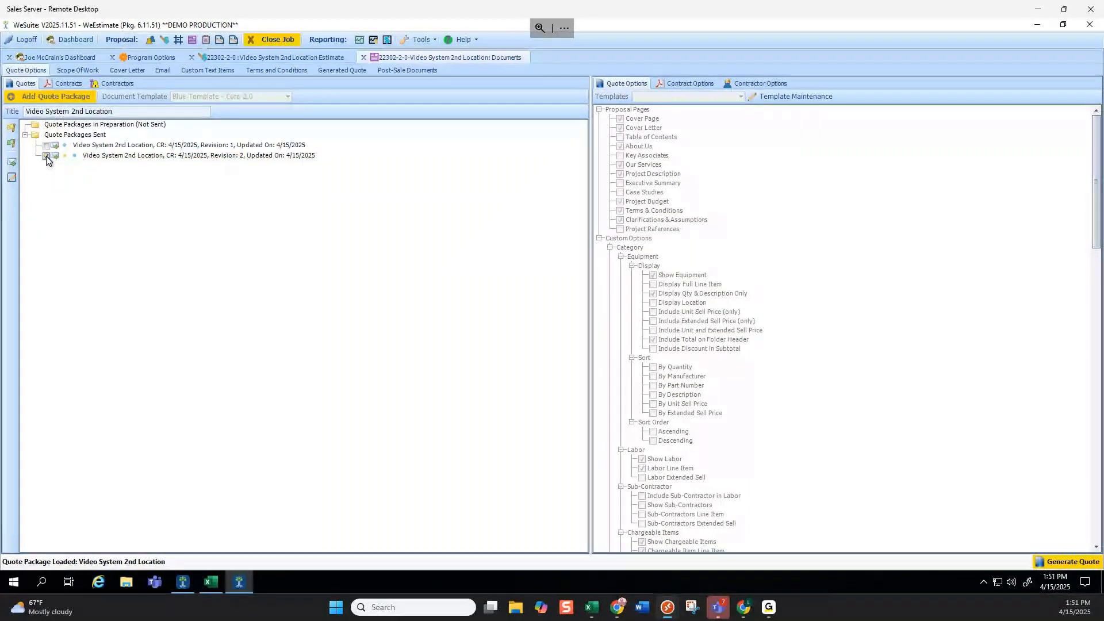
{"action": "left_click", "coordinate": [136, 142]}
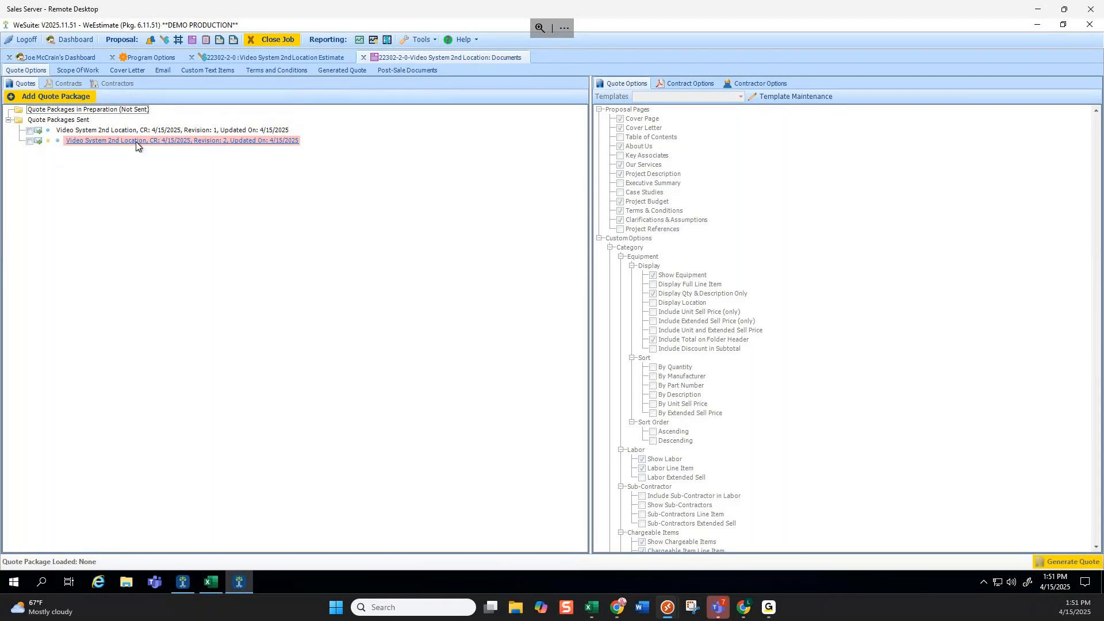
Set the camera line quantity to 9.
{"action": "left_click", "coordinate": [240, 57]}
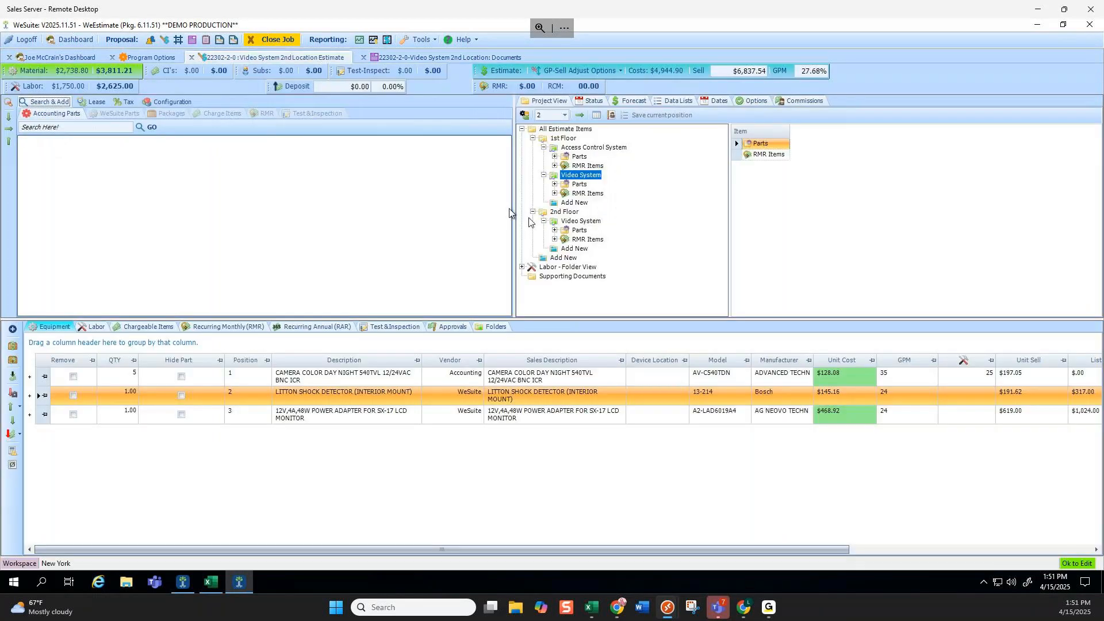
{"action": "left_click", "coordinate": [139, 380]}
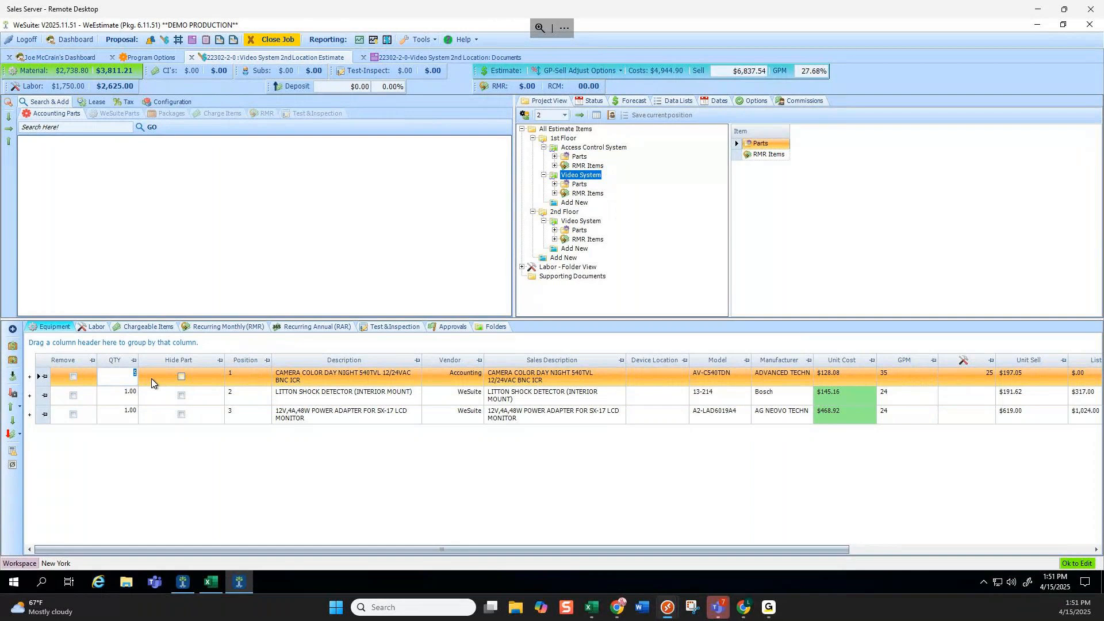
{"action": "type", "text": "9"}
{"action": "left_click", "coordinate": [131, 396]}
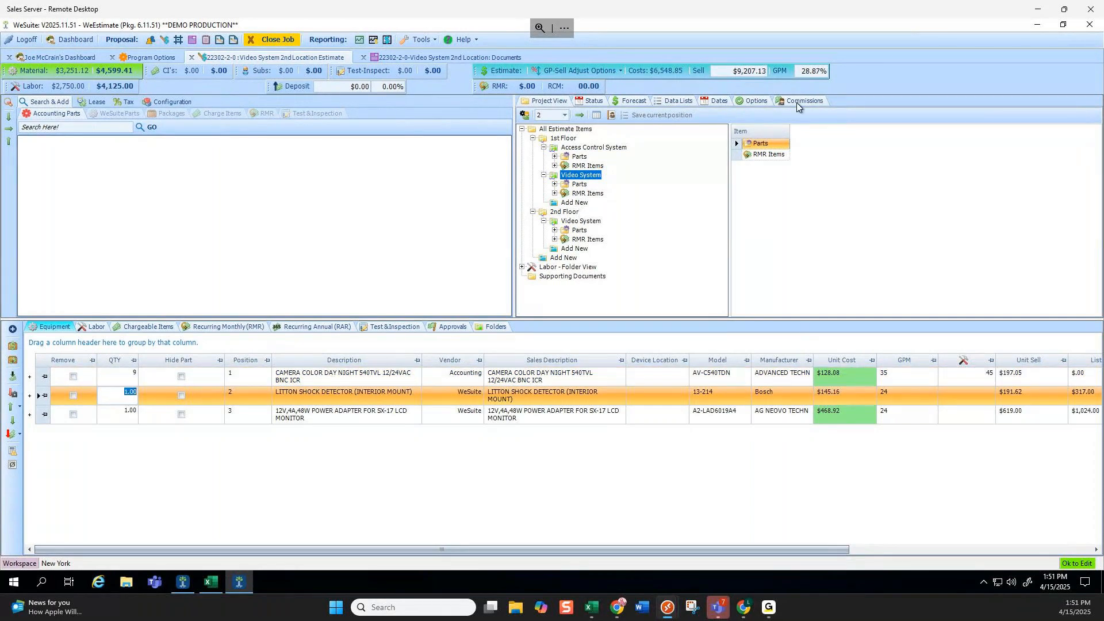
Create a Revision 3 quote package copied from Revision 2.
{"action": "left_click", "coordinate": [430, 58]}
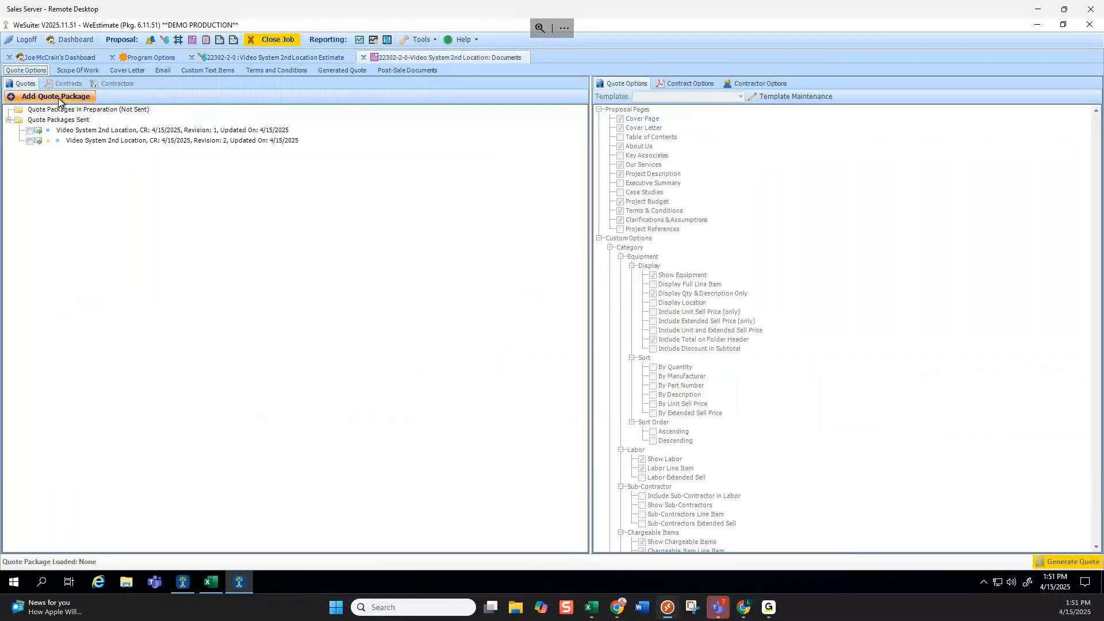
{"action": "left_click", "coordinate": [56, 96]}
{"action": "left_click", "coordinate": [550, 313]}
{"action": "left_click", "coordinate": [554, 335]}
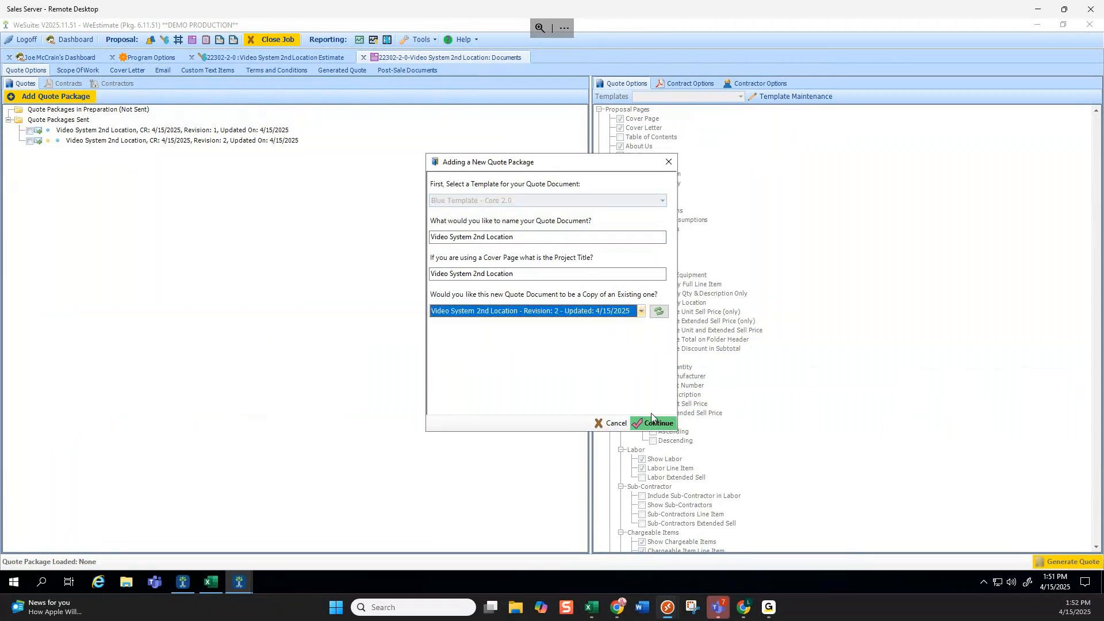
{"action": "key", "text": "Return"}
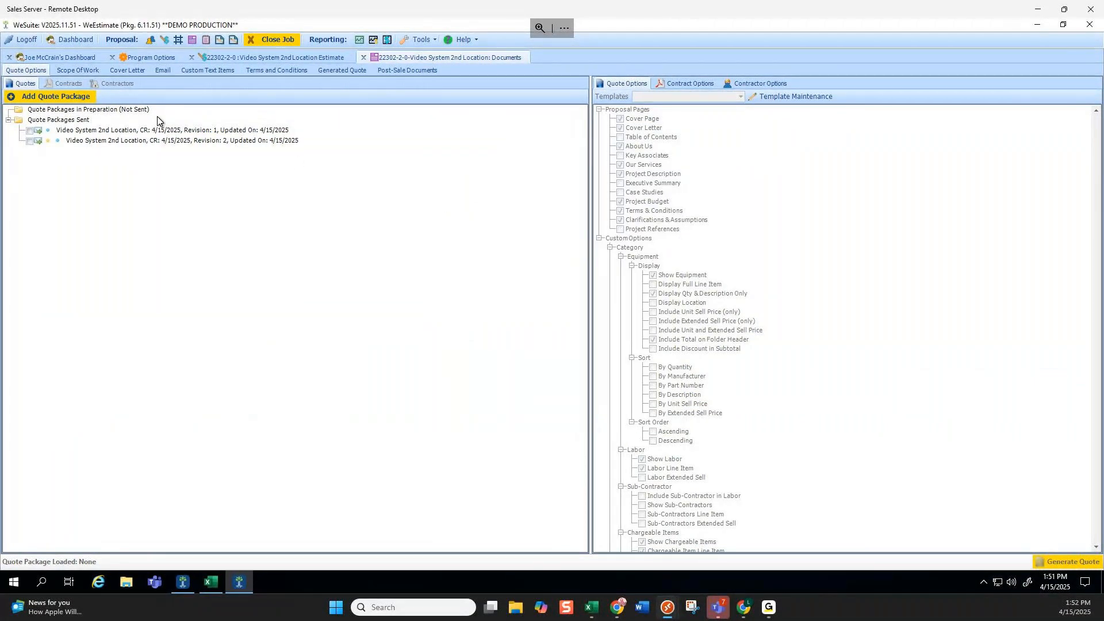
{"action": "left_click", "coordinate": [133, 120]}
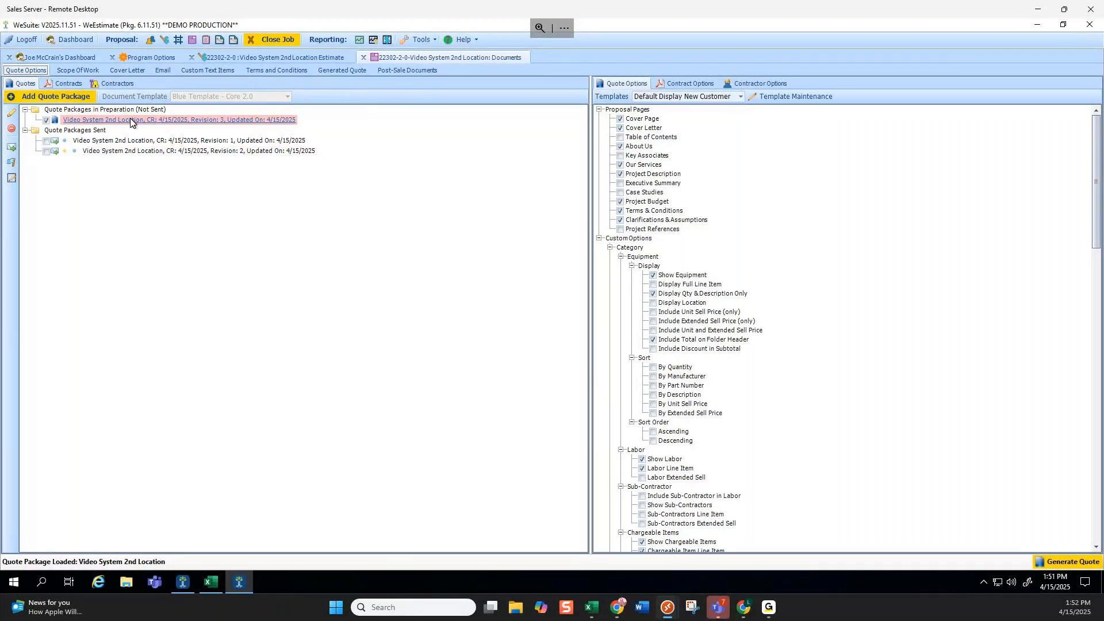
Load the sent Revision 1 package and view its flagging options, then return to the estimate.
{"action": "left_click", "coordinate": [130, 144]}
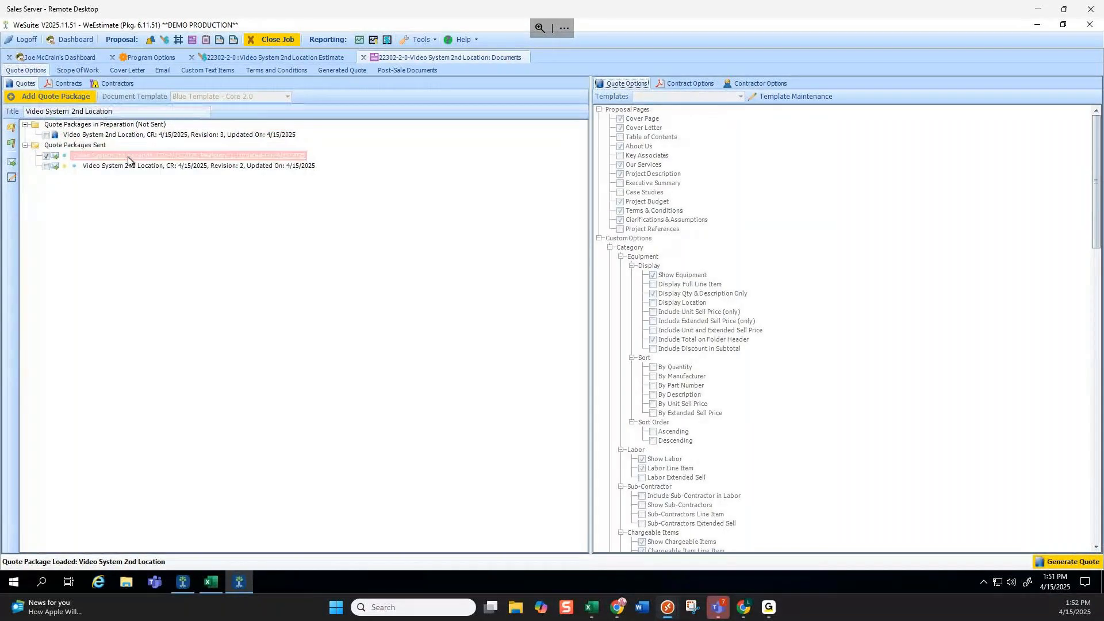
{"action": "right_click", "coordinate": [129, 156]}
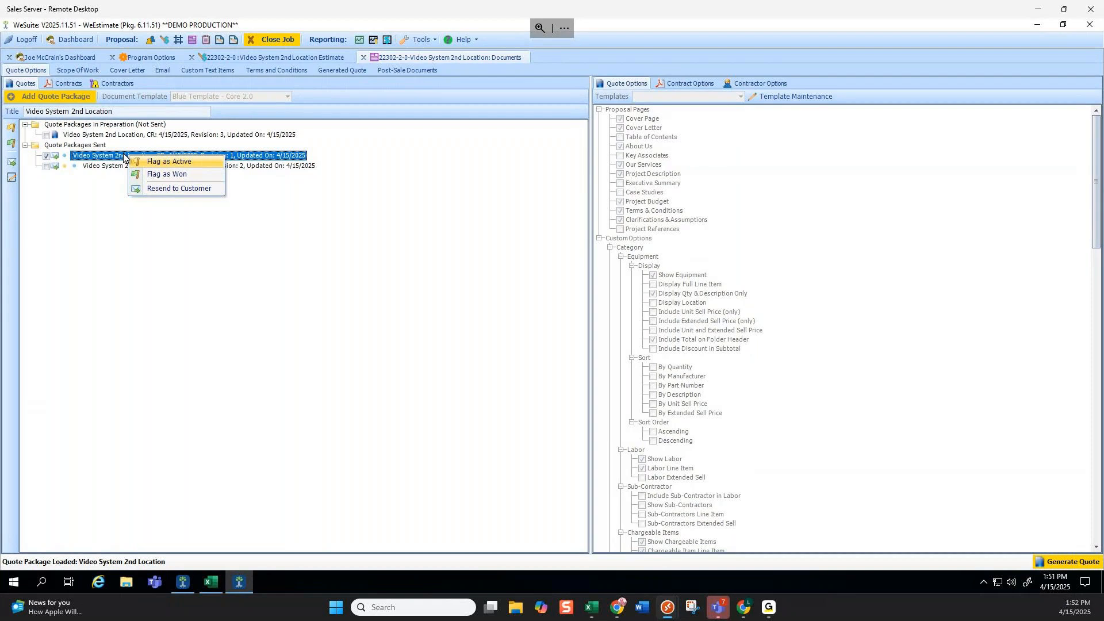
{"action": "left_click", "coordinate": [295, 53]}
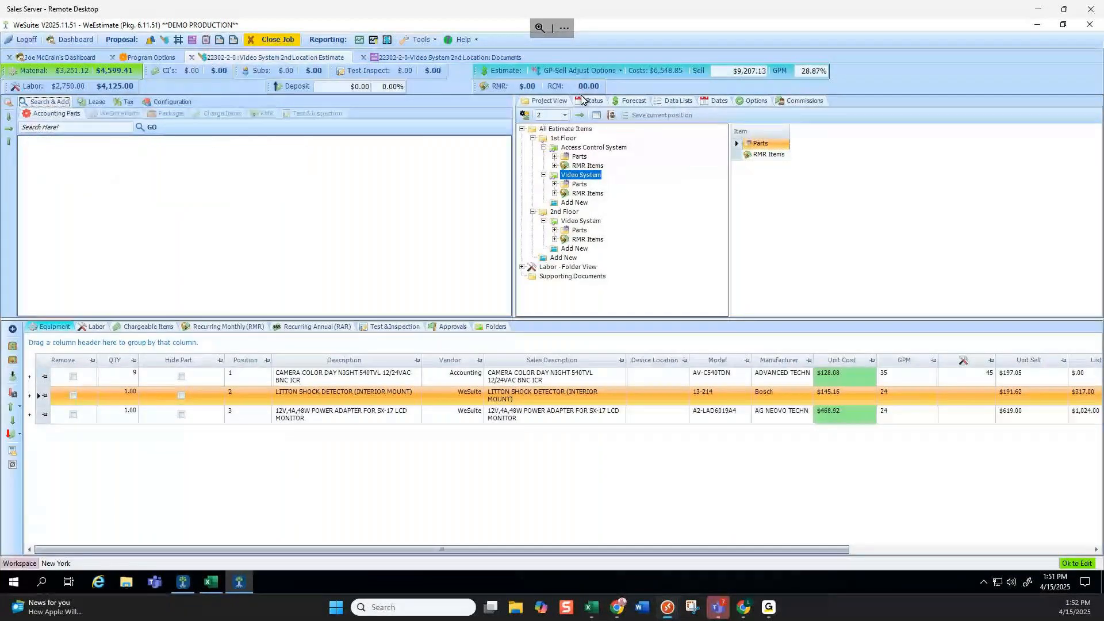
Open the job's status details and status list, then close it without changes.
{"action": "left_click", "coordinate": [583, 99]}
{"action": "left_click", "coordinate": [609, 155]}
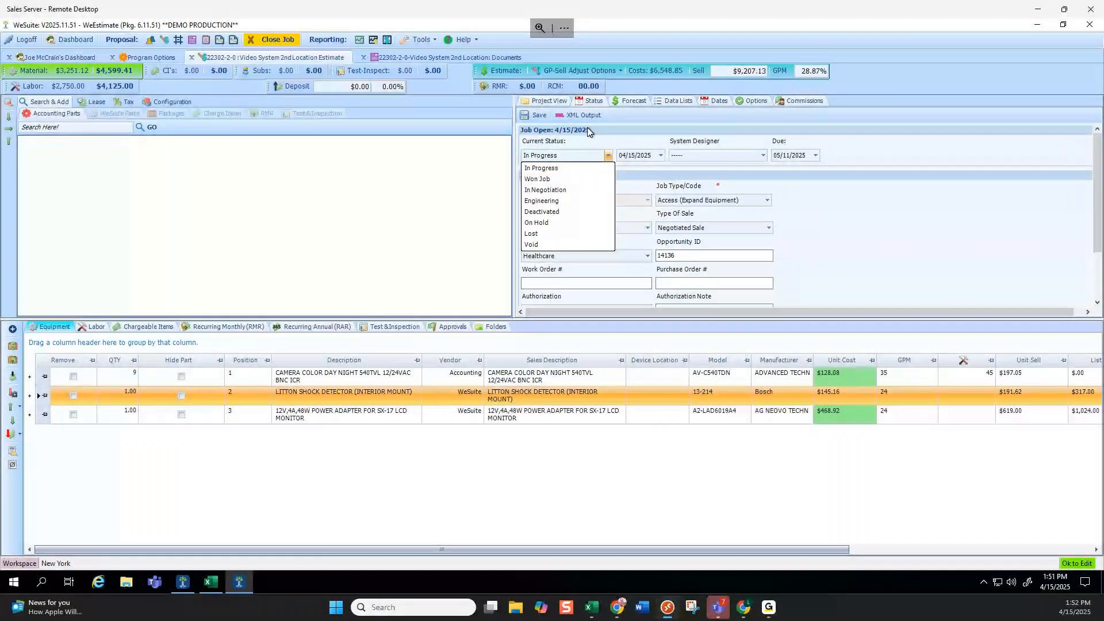
{"action": "left_click", "coordinate": [76, 54]}
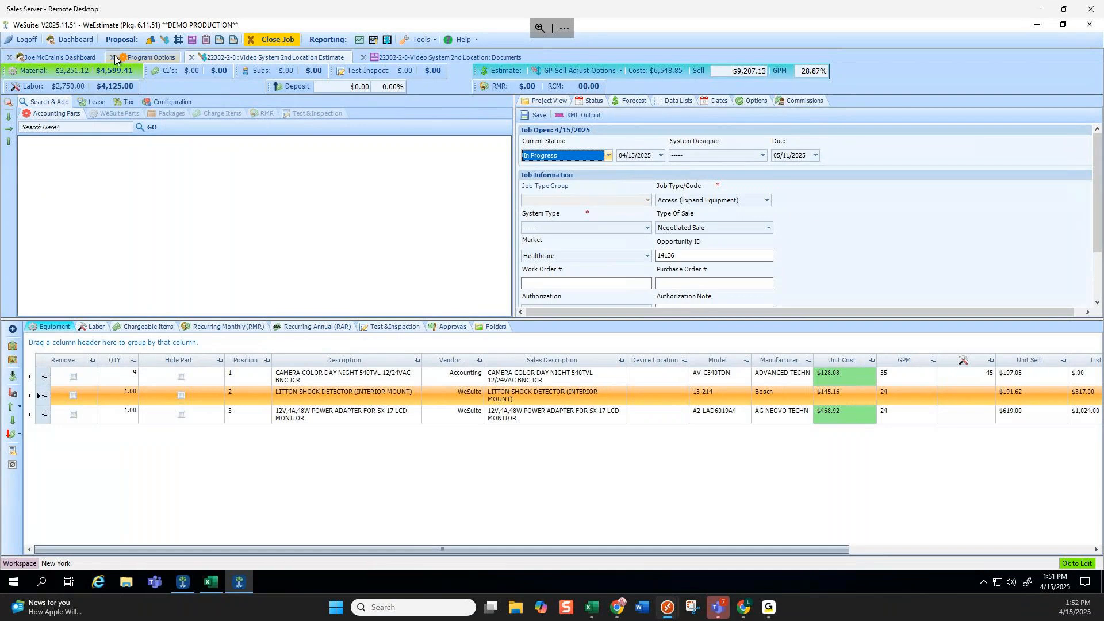
On the dashboard, expand My Proposals > 22302 > J2 > Quote Packages to show the sent packages.
{"action": "left_click", "coordinate": [77, 55]}
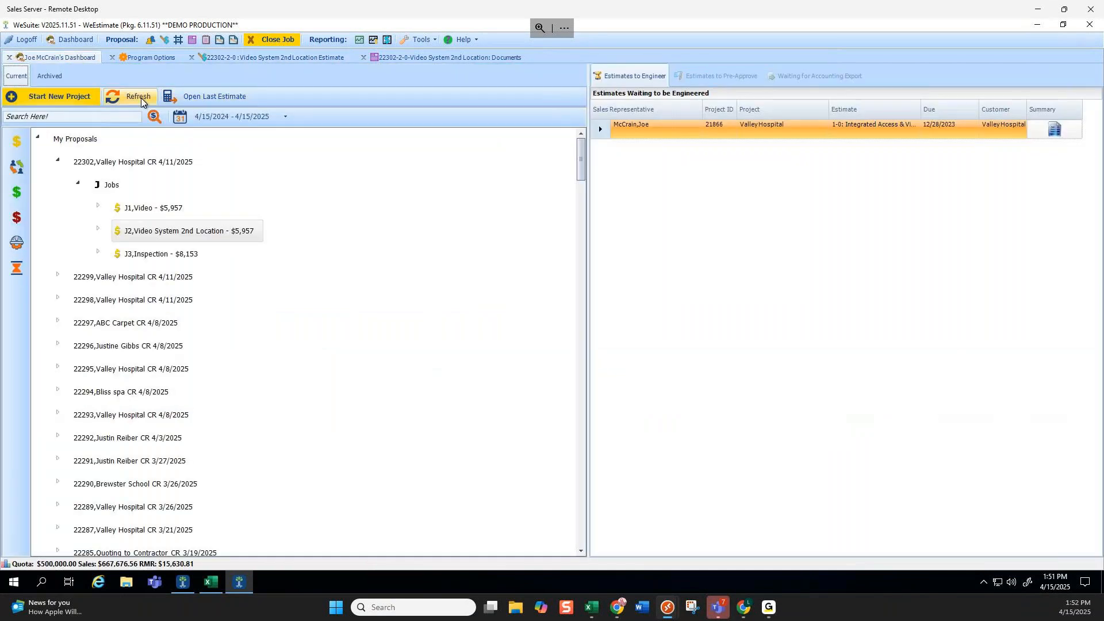
{"action": "left_click", "coordinate": [38, 137]}
{"action": "left_click", "coordinate": [59, 159]}
{"action": "left_click", "coordinate": [97, 229]}
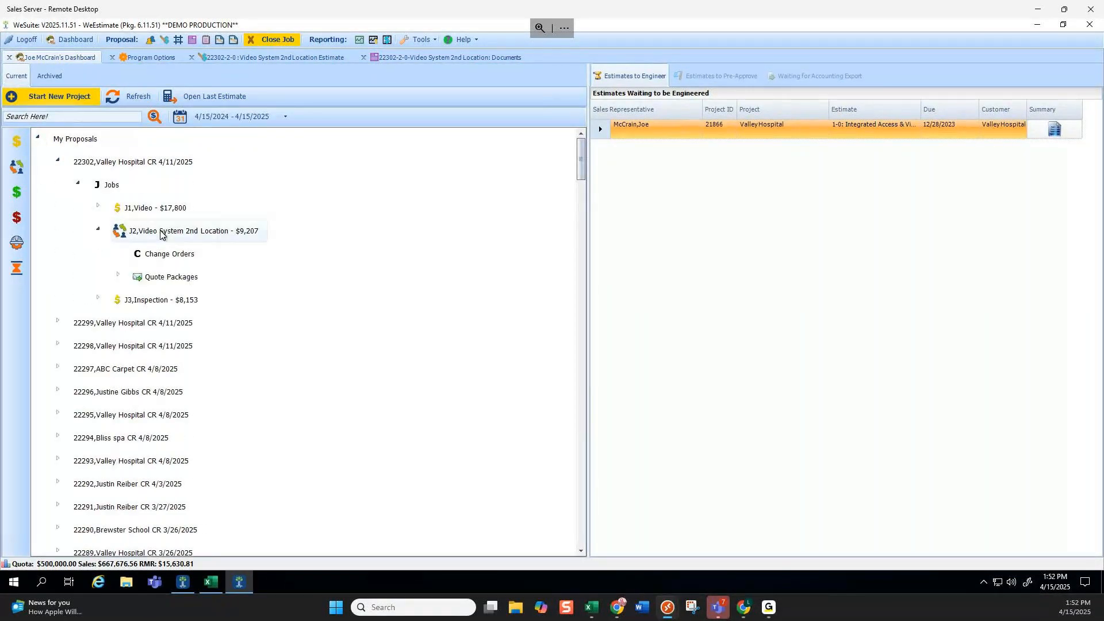
{"action": "left_click", "coordinate": [119, 273]}
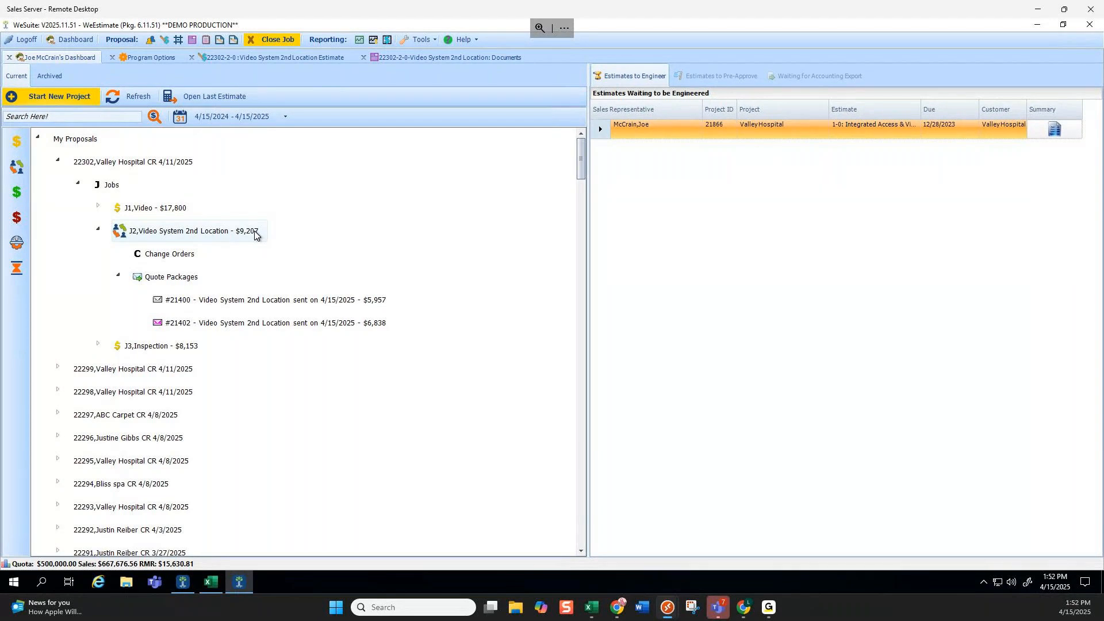
Sync quote #21402 into the job workspace, overwriting it, and reopen J2's $6,838 estimate.
{"action": "left_click", "coordinate": [230, 324]}
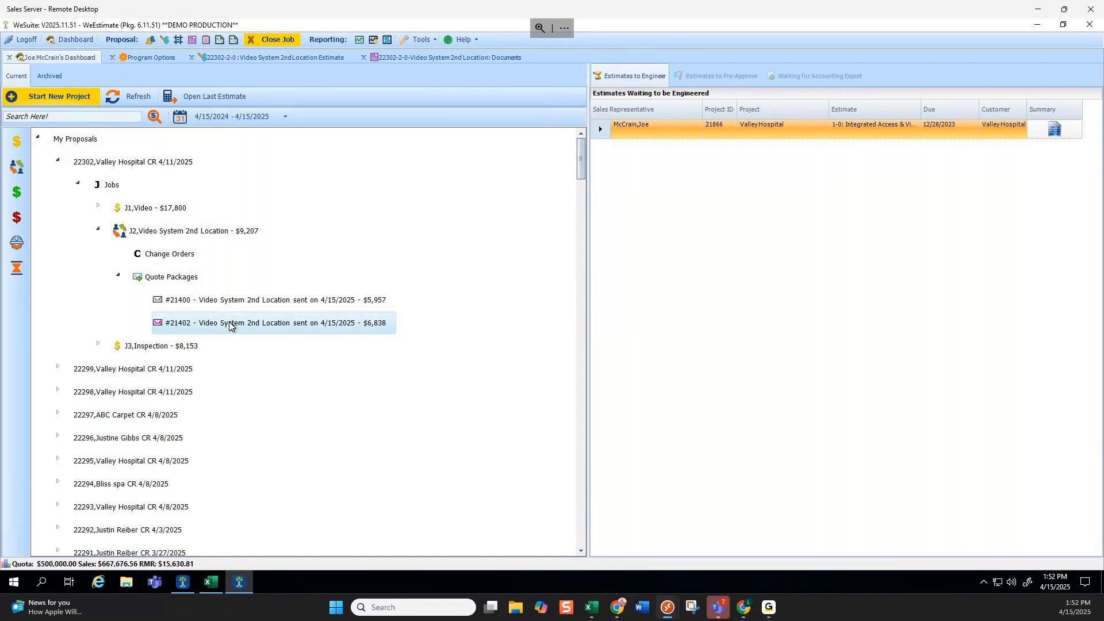
{"action": "right_click", "coordinate": [229, 325]}
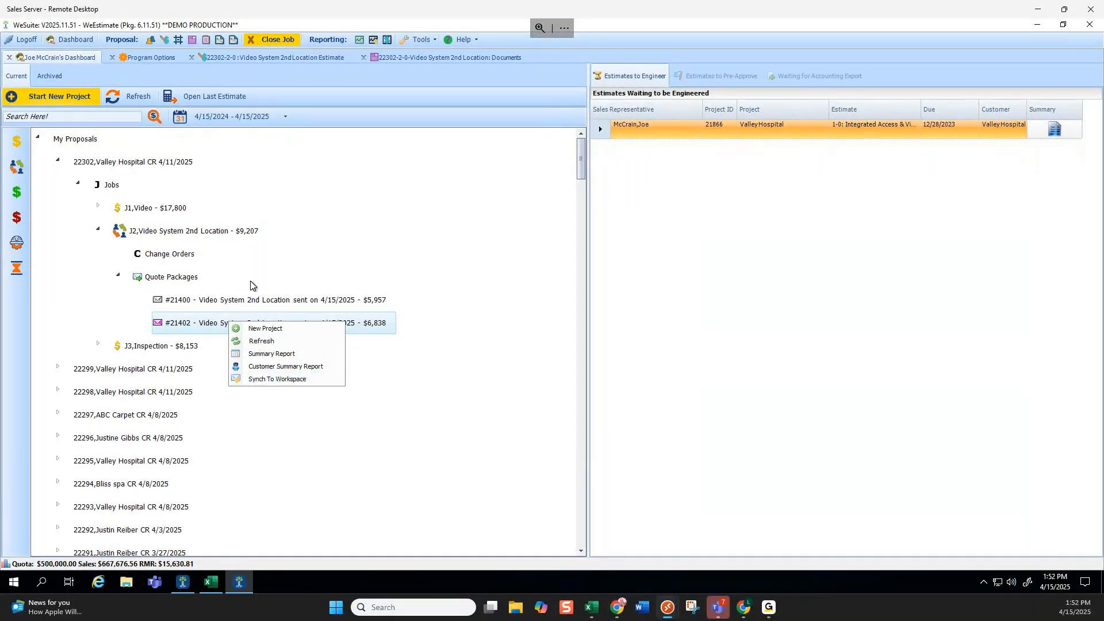
{"action": "left_click", "coordinate": [277, 379]}
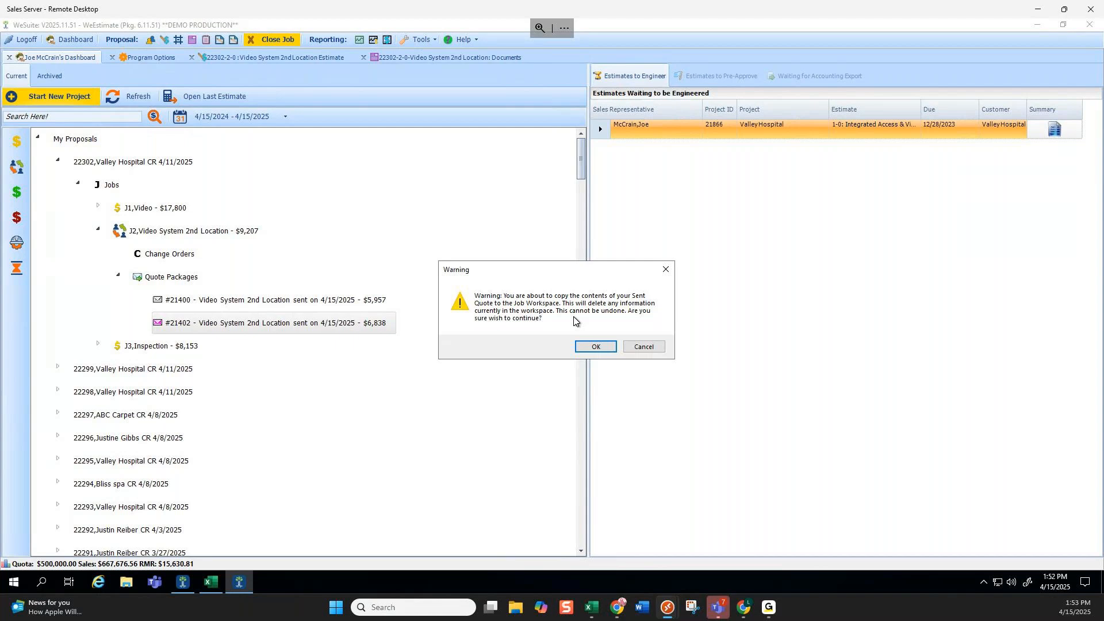
{"action": "left_click", "coordinate": [596, 346]}
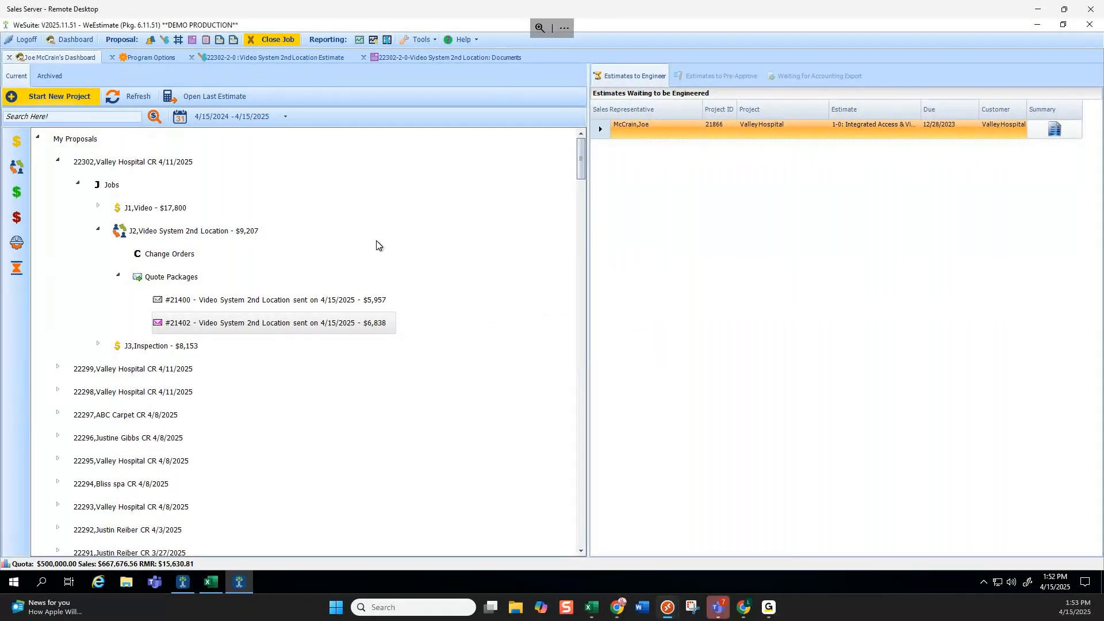
{"action": "left_click", "coordinate": [230, 231]}
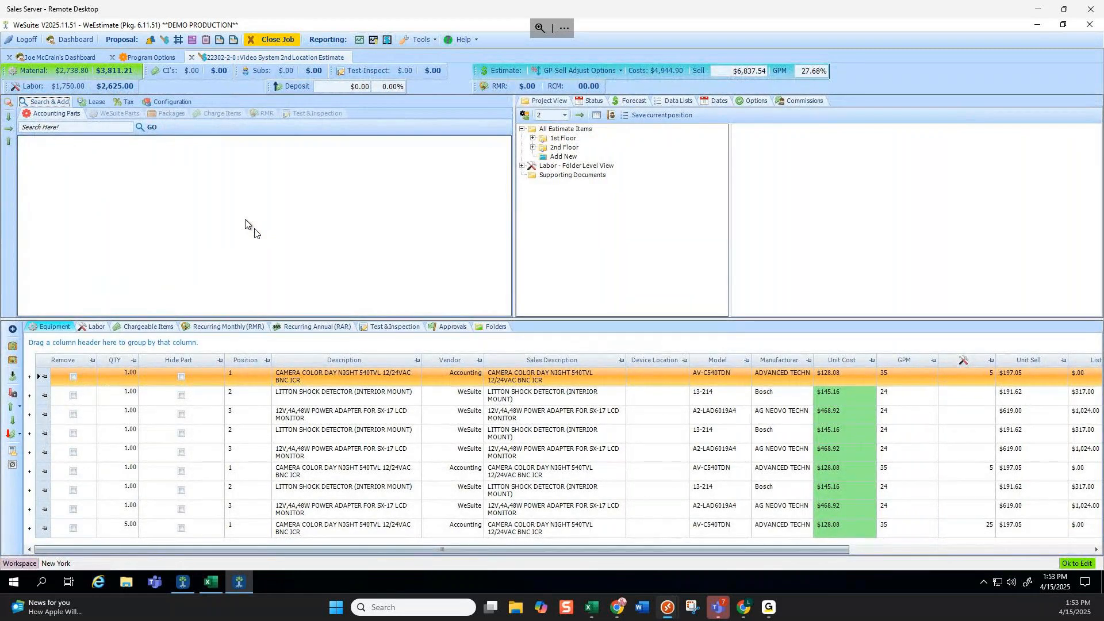
Reopen the quote documents, then return to the dashboard and collapse job J2 ($6,838).
{"action": "left_click", "coordinate": [192, 38]}
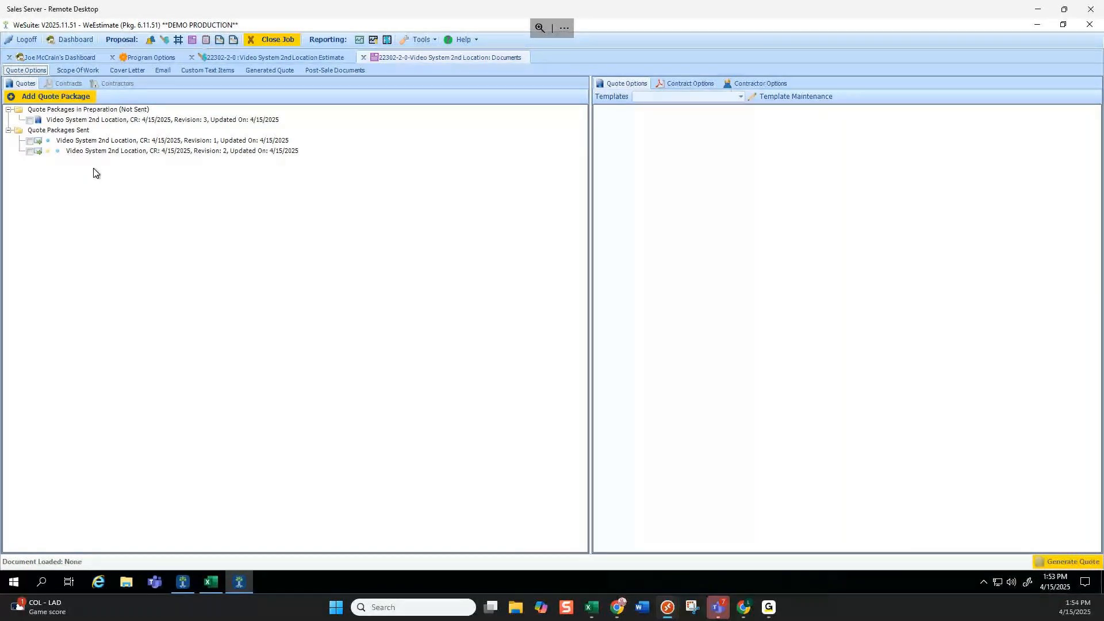
{"action": "left_click", "coordinate": [68, 57]}
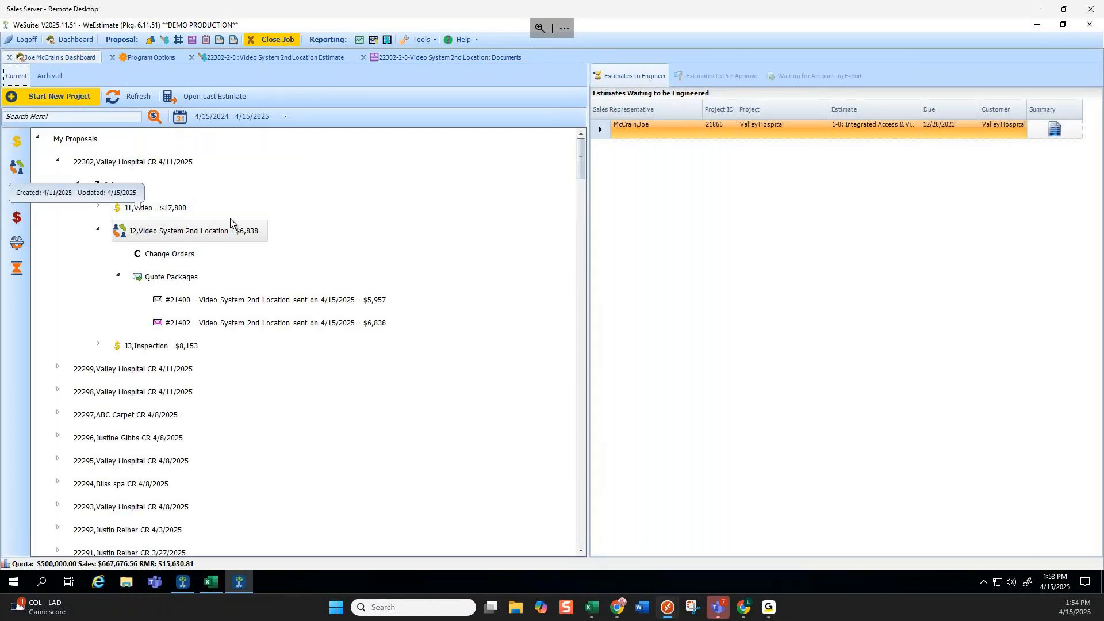
{"action": "left_click", "coordinate": [98, 229]}
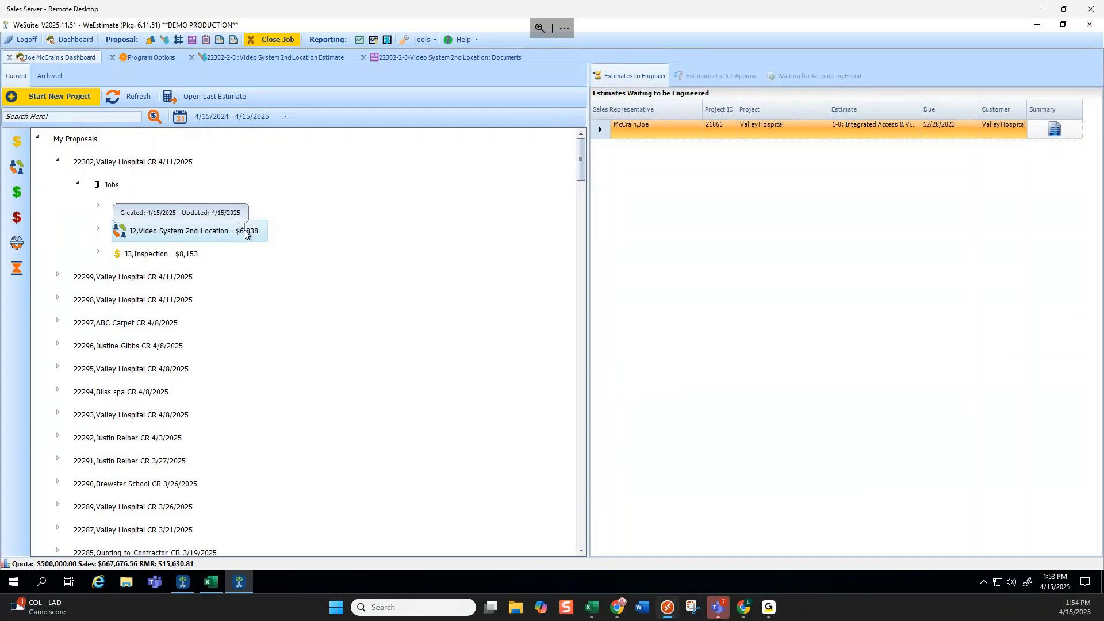
Set the Video System 2nd Location job's Current Status to Won Job and save.
{"action": "left_click", "coordinate": [295, 59]}
{"action": "left_click", "coordinate": [594, 101]}
{"action": "left_click", "coordinate": [608, 155]}
{"action": "left_click", "coordinate": [552, 173]}
{"action": "left_click", "coordinate": [533, 117]}
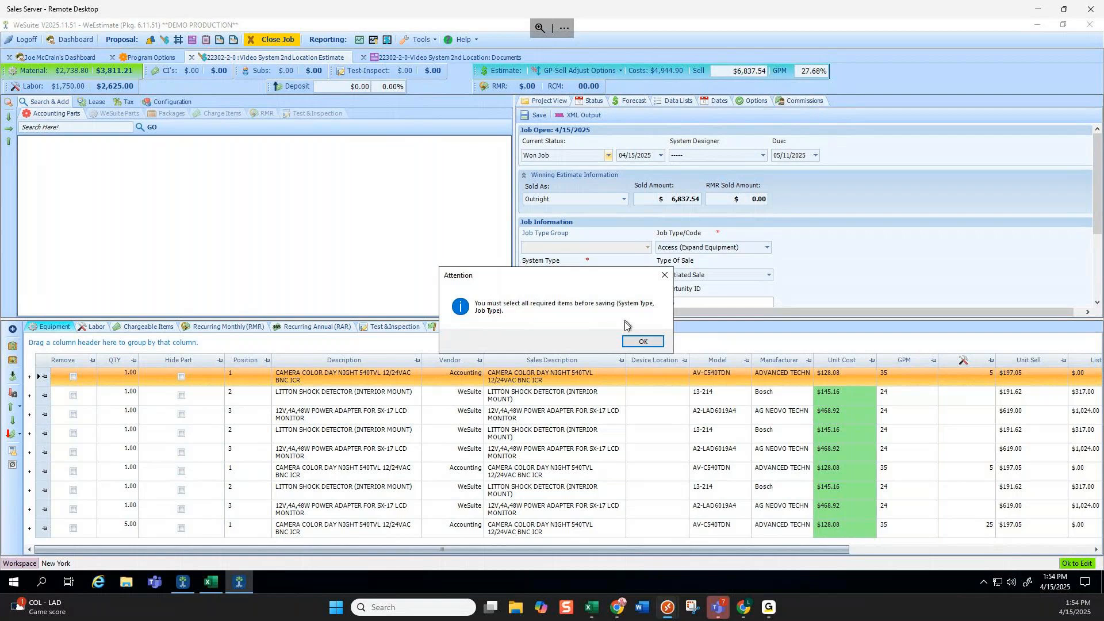
{"action": "left_click", "coordinate": [634, 342]}
Set System Type to Access and save the job status to reach the winning-quote choice.
{"action": "left_click", "coordinate": [599, 270]}
{"action": "left_click", "coordinate": [591, 289]}
{"action": "scroll", "coordinate": [705, 274], "scroll_direction": "down", "scroll_amount": 2}
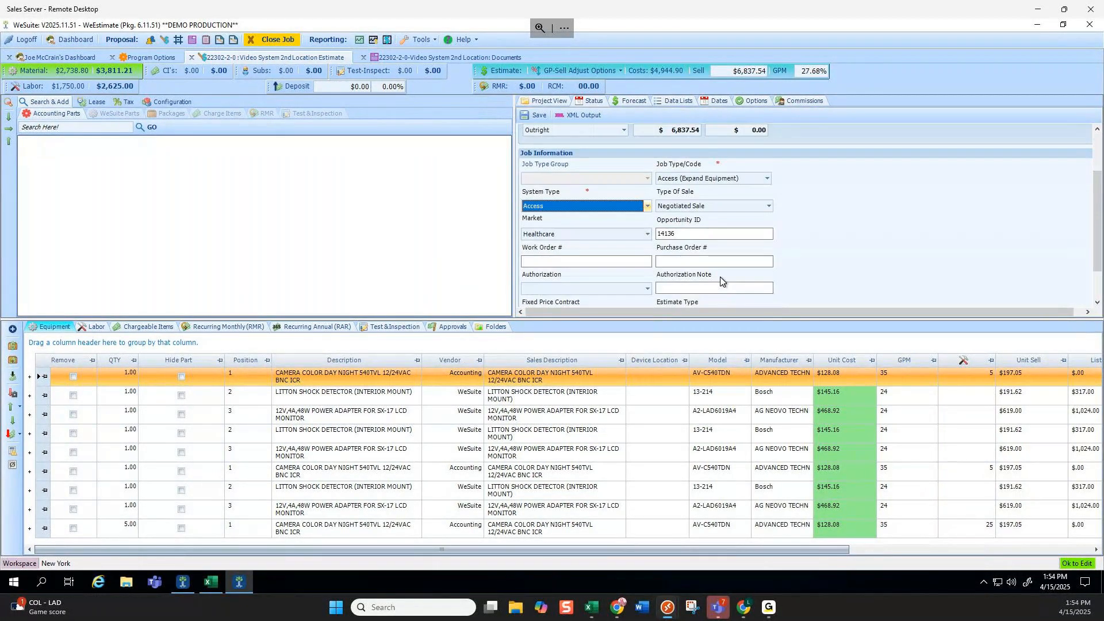
{"action": "scroll", "coordinate": [583, 191], "scroll_direction": "down", "scroll_amount": 1}
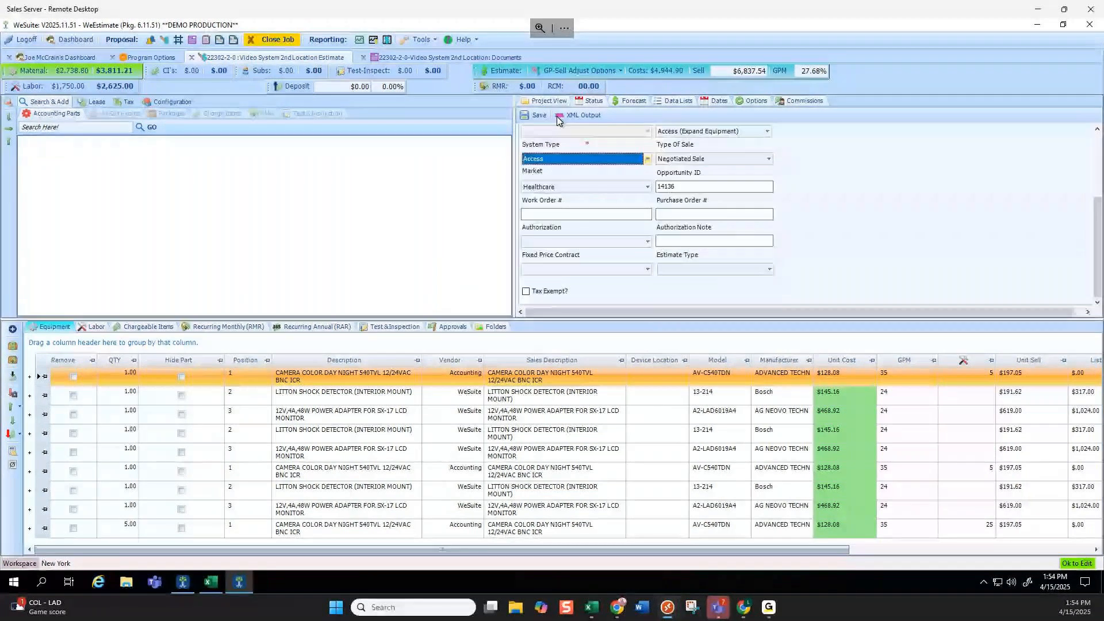
{"action": "left_click", "coordinate": [539, 116]}
{"action": "left_click", "coordinate": [649, 360]}
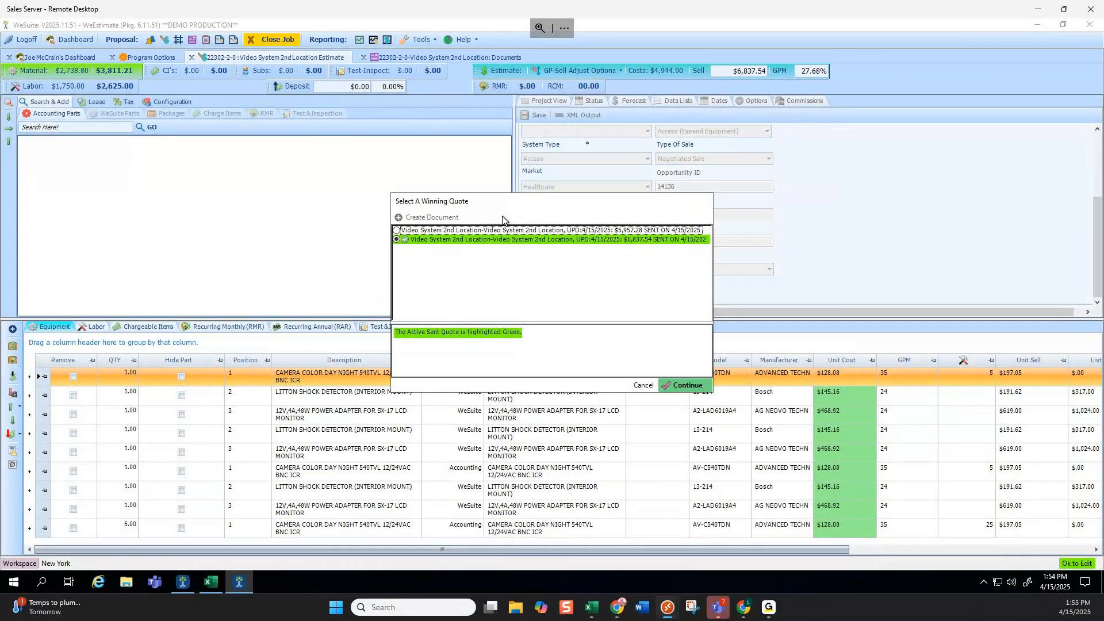
Cancel the winning-quote selection without choosing a quote and bring up the Video System 2nd Location documents.
{"action": "left_click", "coordinate": [642, 385]}
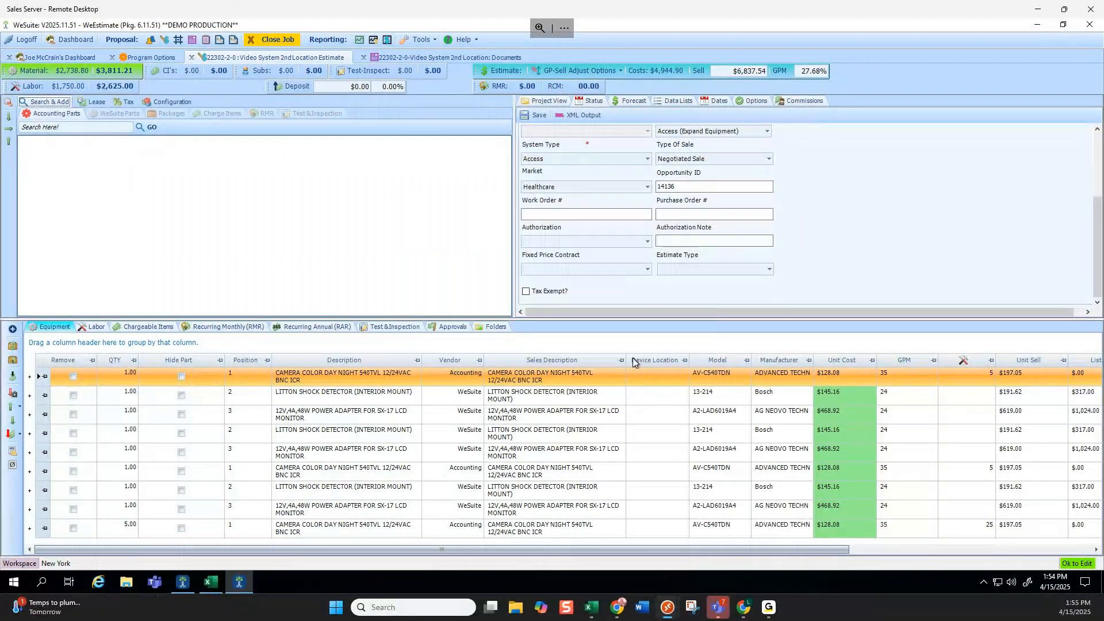
{"action": "left_click", "coordinate": [450, 57]}
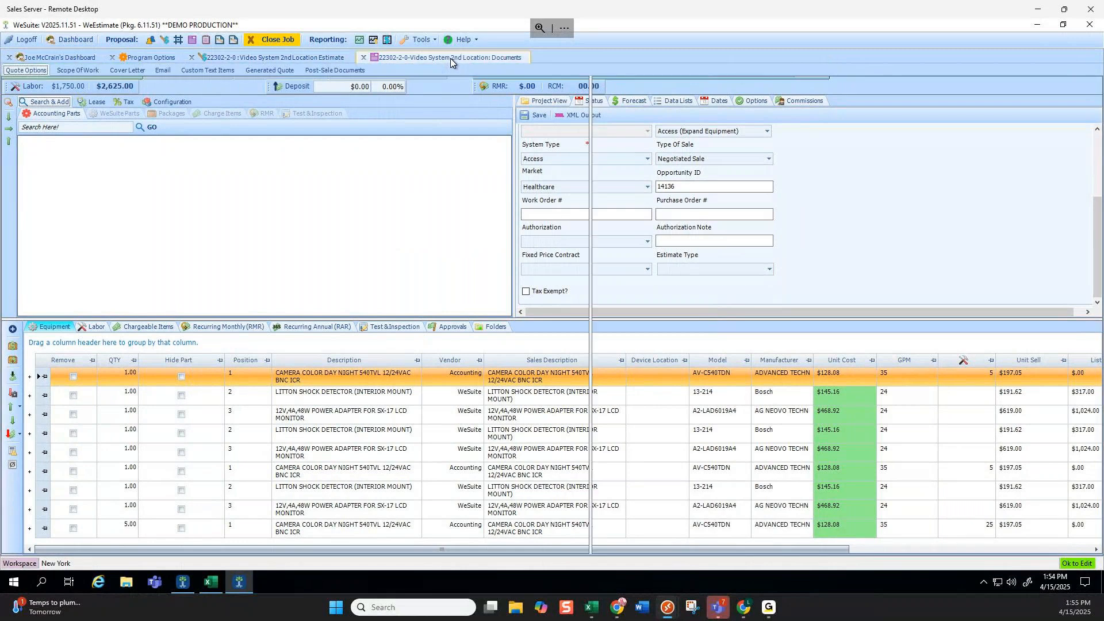
Check the Revision 3 quote package, then view the estimate's forecast (close 5/11/2025, average sale $13,675.08).
{"action": "left_click", "coordinate": [244, 55]}
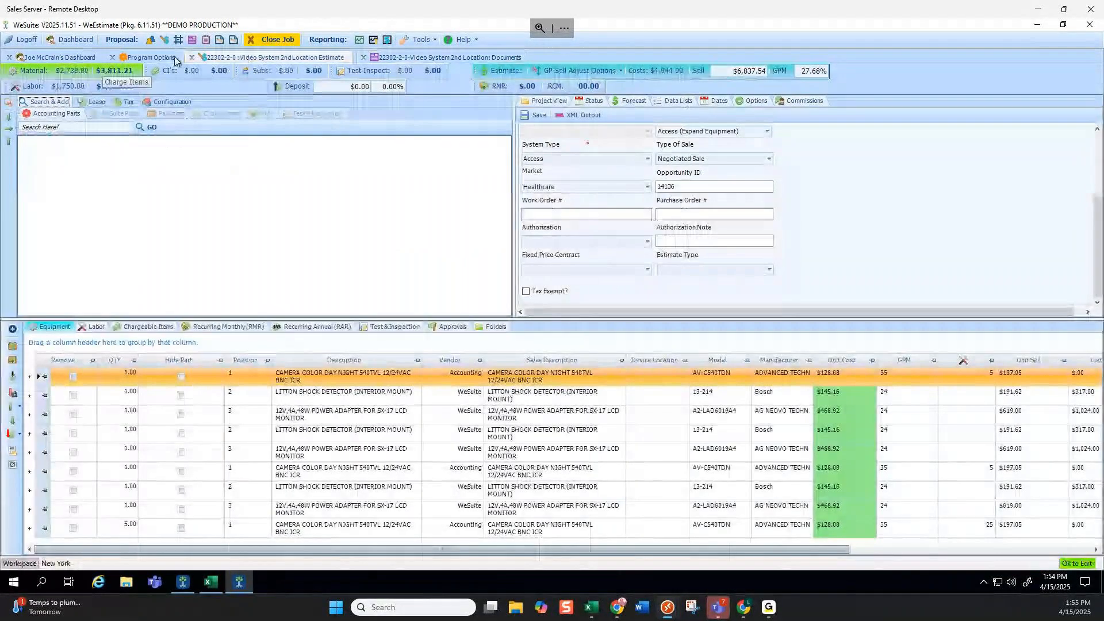
{"action": "left_click", "coordinate": [416, 57]}
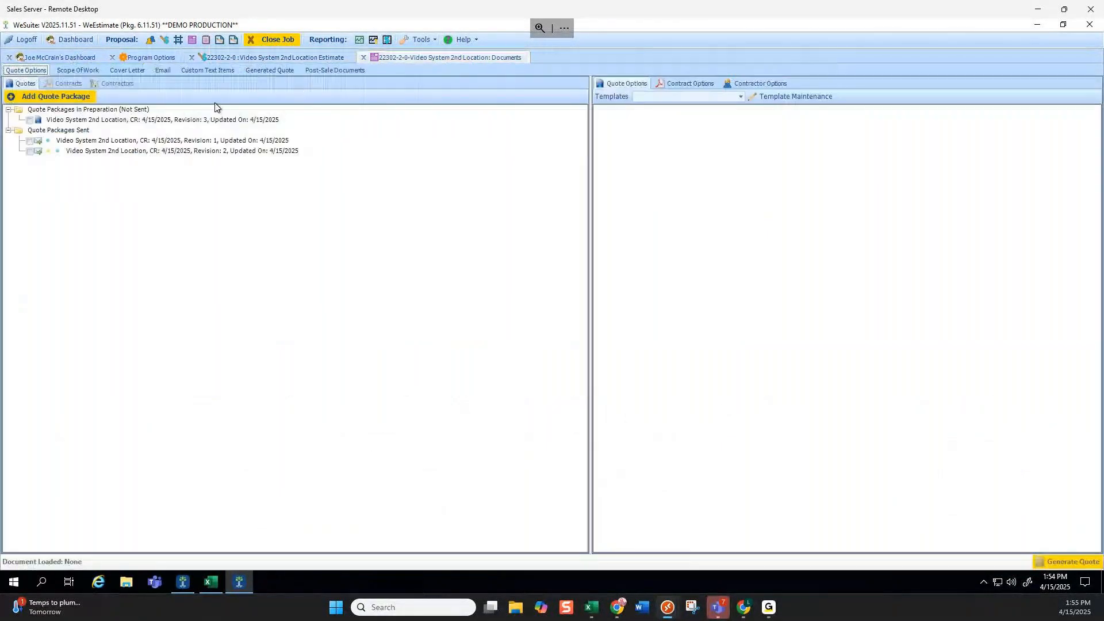
{"action": "left_click", "coordinate": [29, 120]}
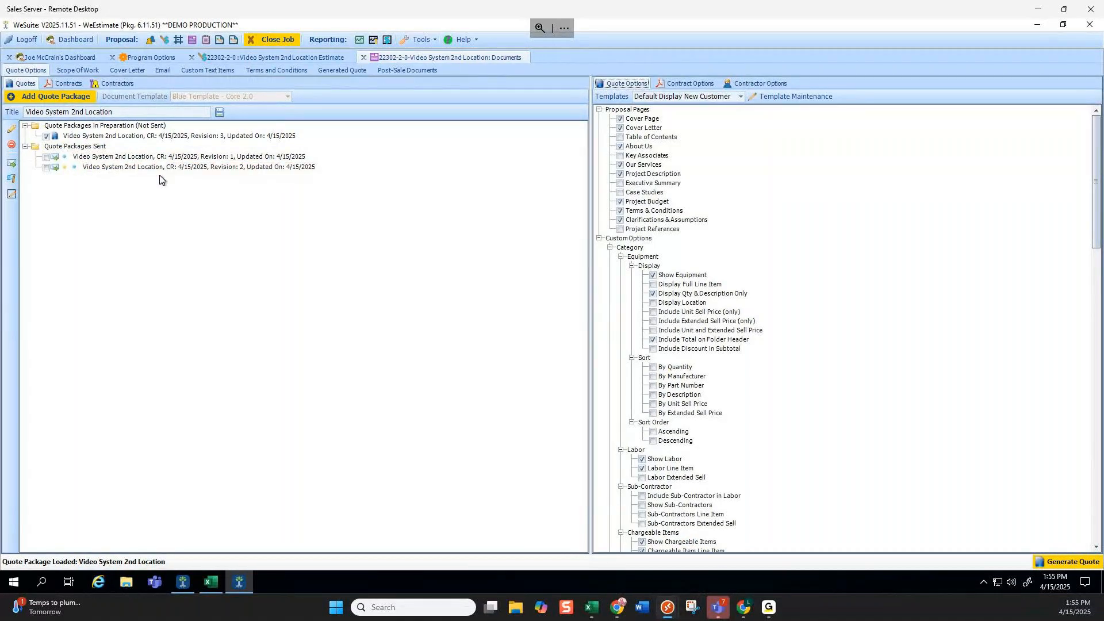
{"action": "left_click", "coordinate": [292, 58]}
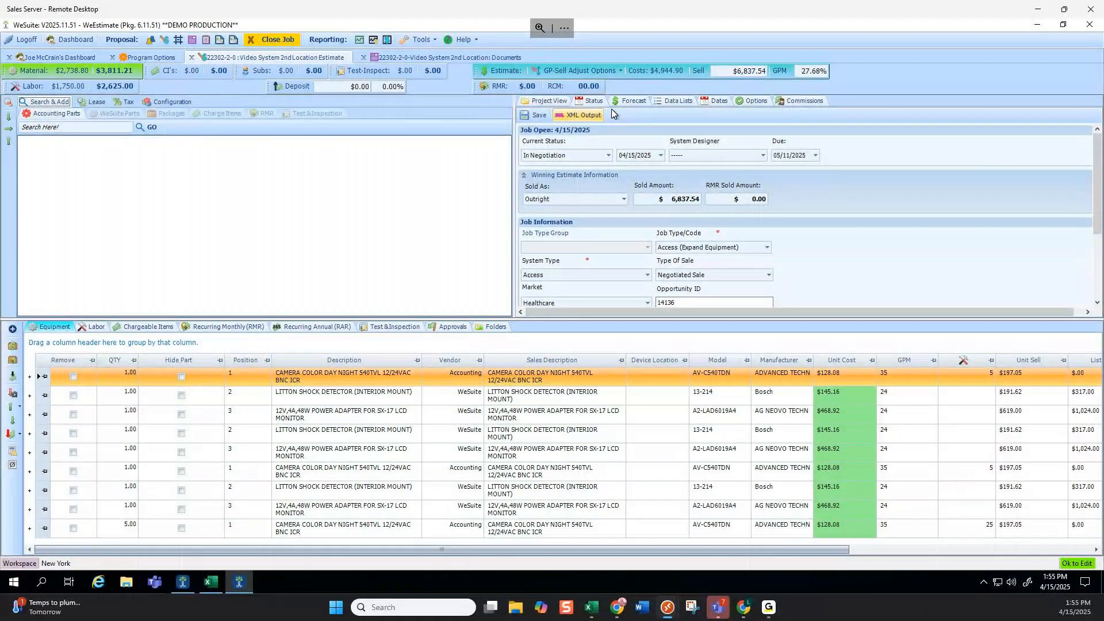
{"action": "left_click", "coordinate": [628, 101]}
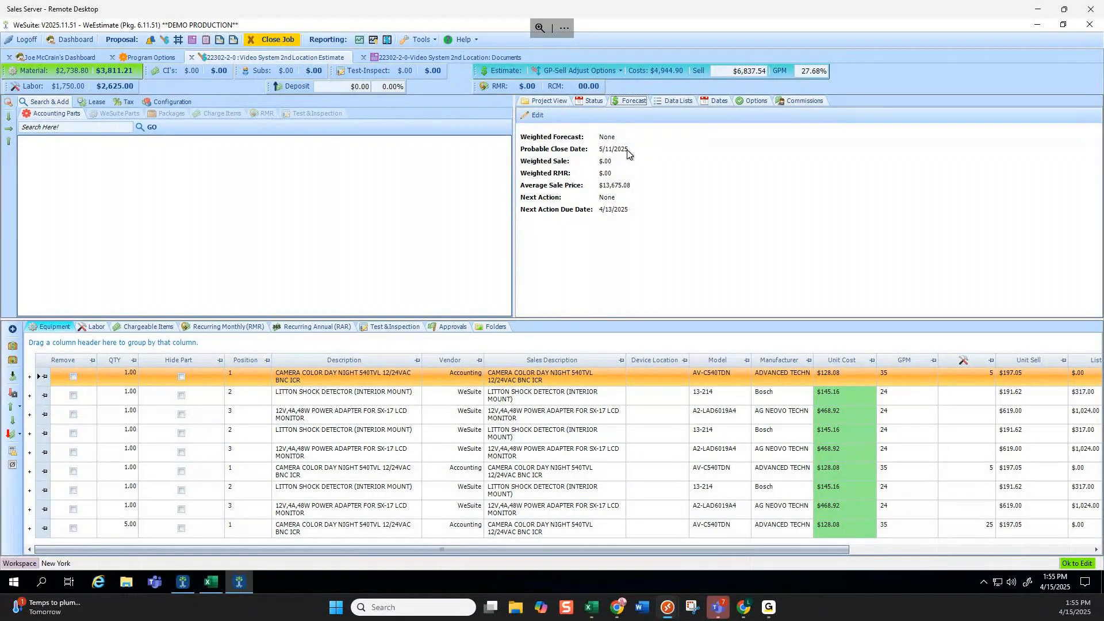